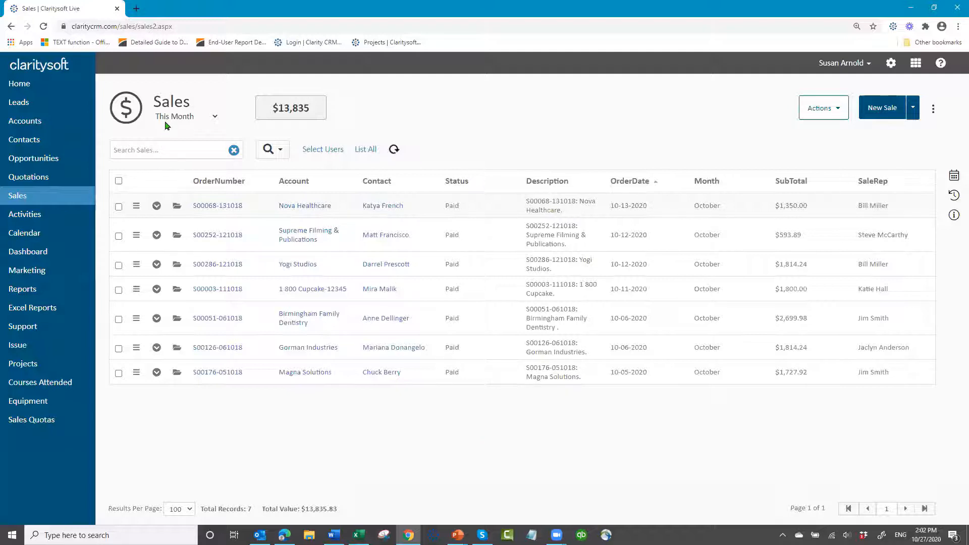
Show the Order Date - 2019 sales view and examine the Month options in the first sale's record, leaving the record without saving
{"action": "left_click", "coordinate": [214, 117]}
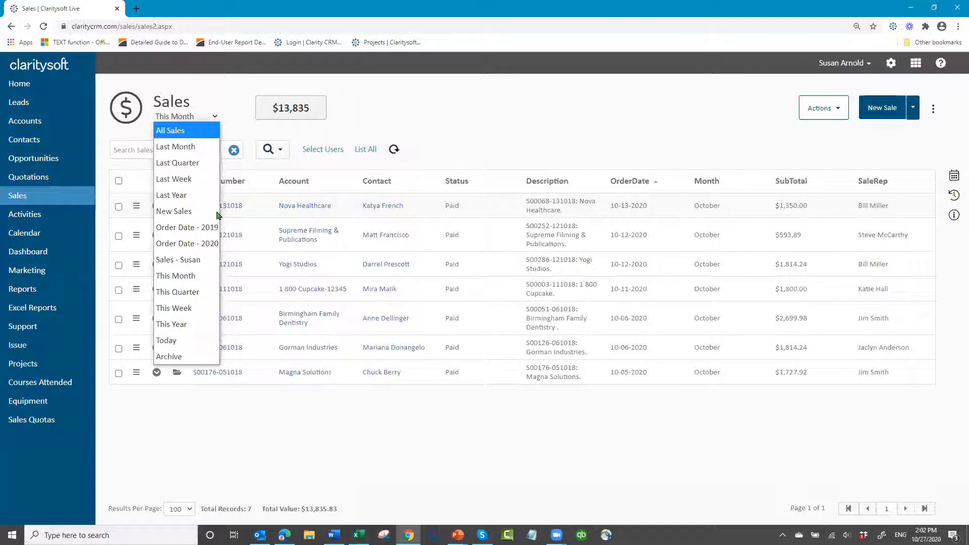
{"action": "left_click", "coordinate": [196, 230]}
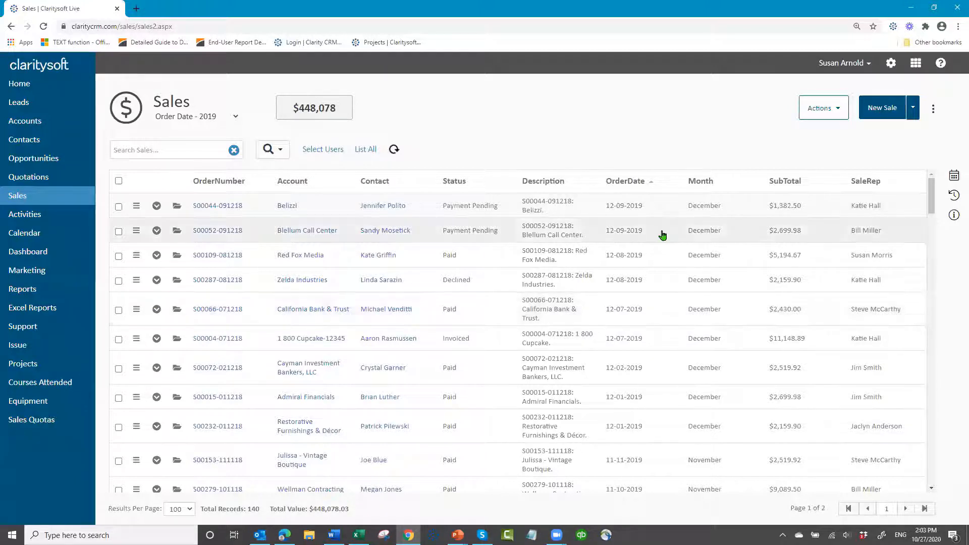
{"action": "left_click", "coordinate": [177, 209]}
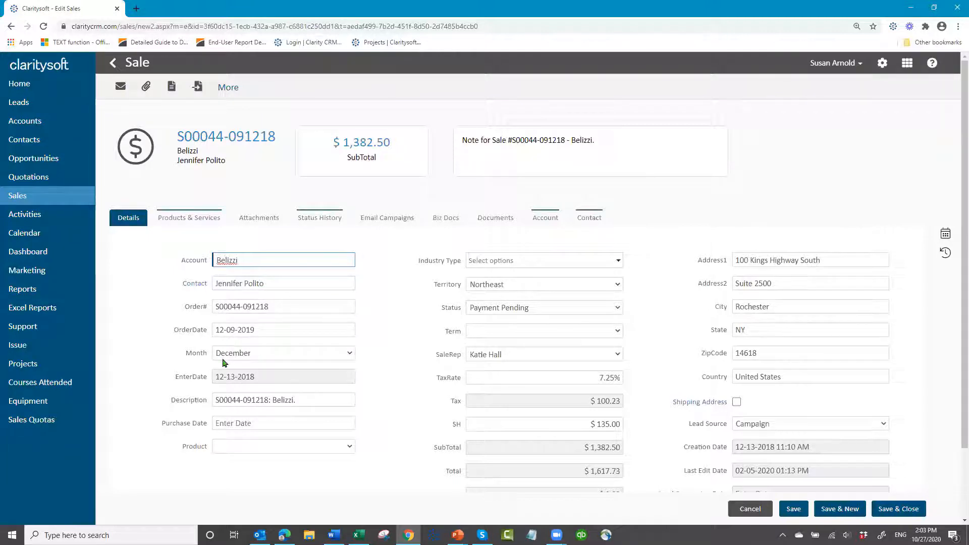
{"action": "left_click", "coordinate": [350, 354]}
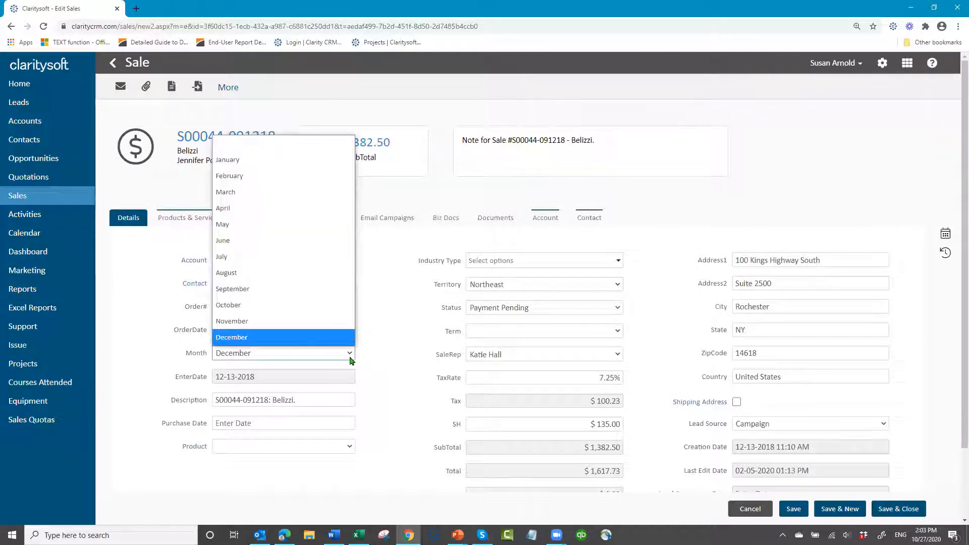
{"action": "left_click", "coordinate": [327, 338]}
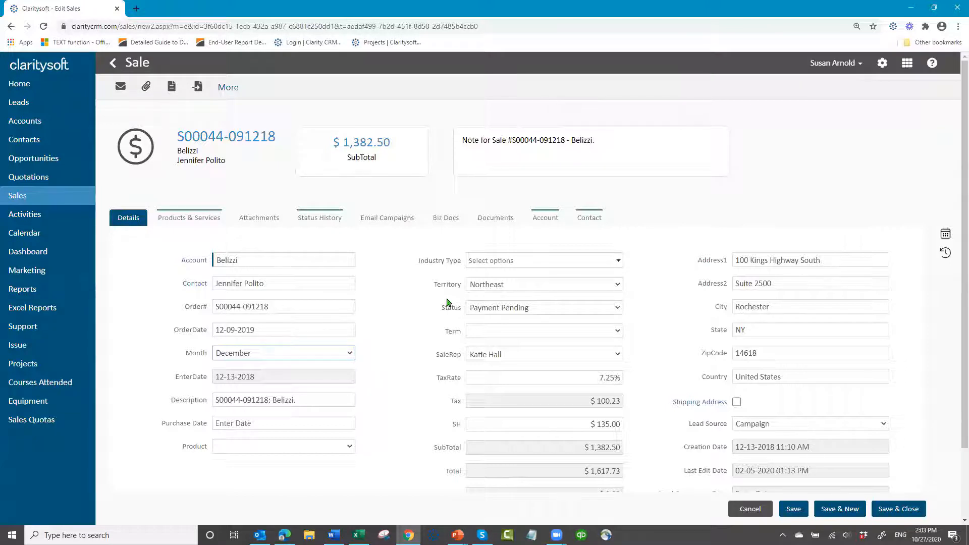
{"action": "left_click", "coordinate": [755, 510]}
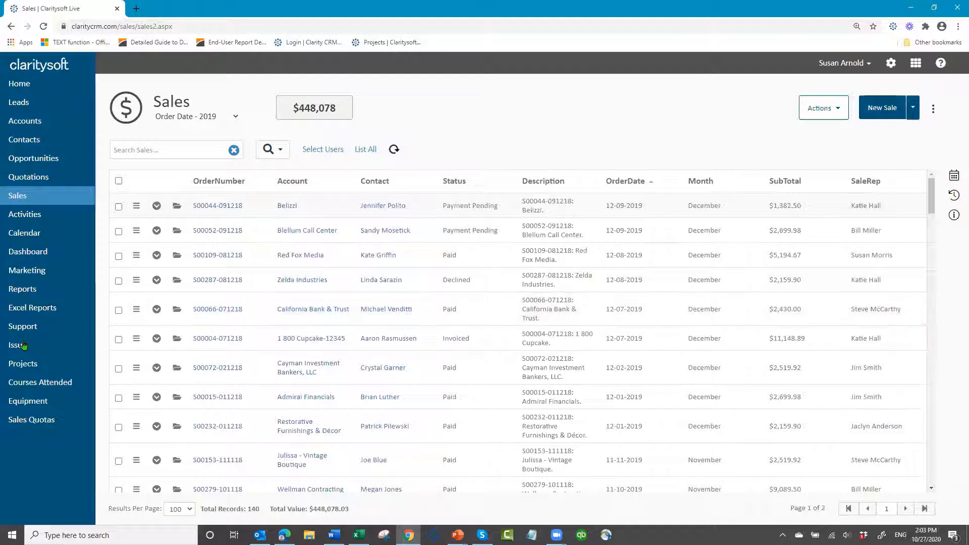
Review the monthly quota fields in the first Sales Quotas record, then save and close it
{"action": "left_click", "coordinate": [30, 425]}
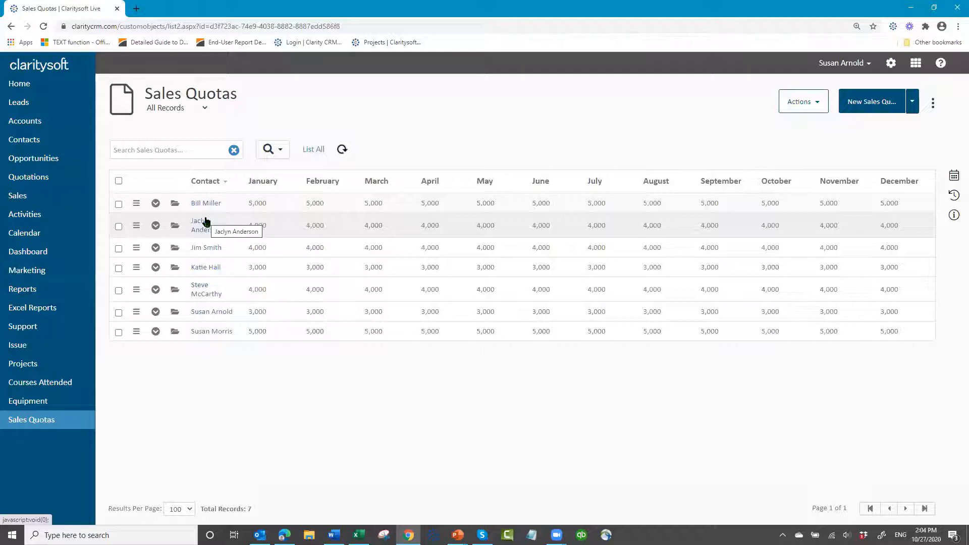
{"action": "left_click", "coordinate": [174, 204]}
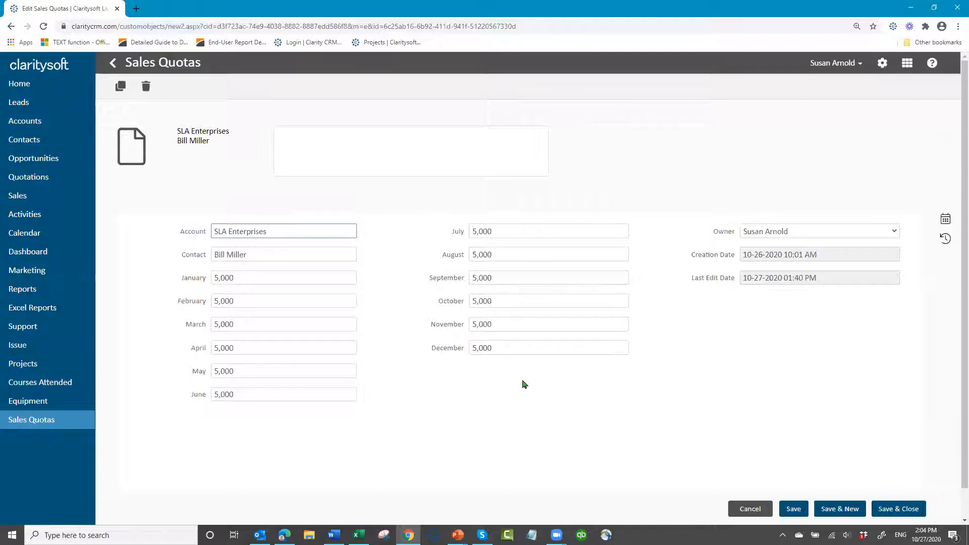
{"action": "left_click", "coordinate": [257, 276]}
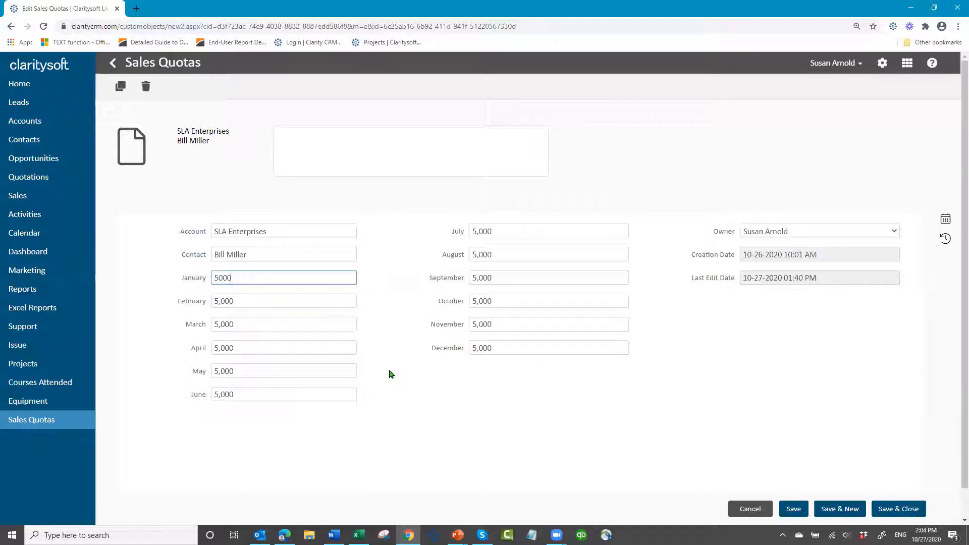
{"action": "left_click", "coordinate": [370, 291]}
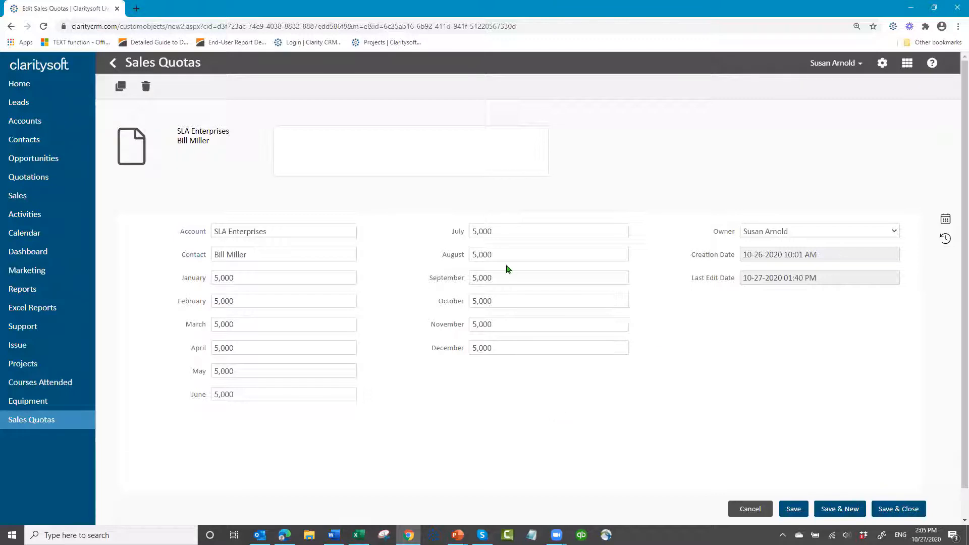
{"action": "left_click", "coordinate": [896, 514]}
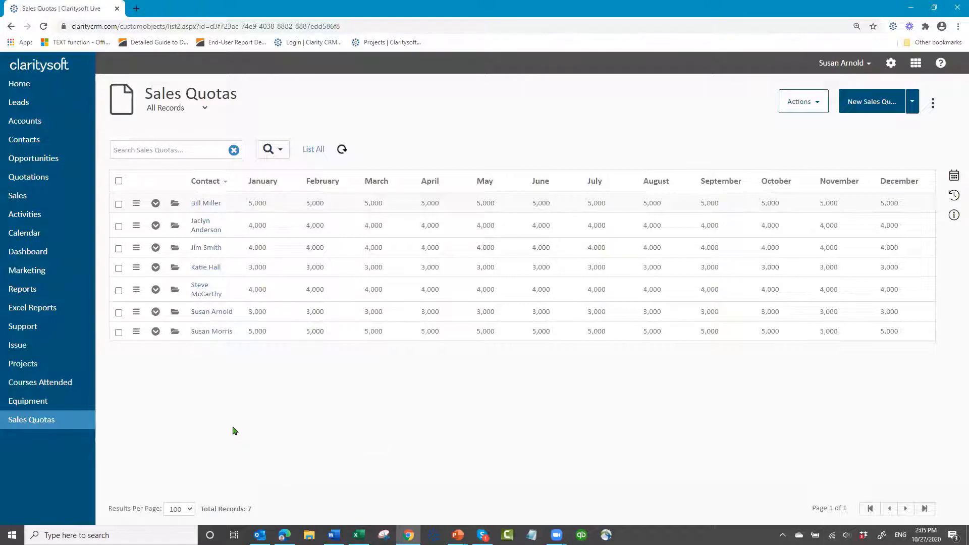
Start a new Excel report in the account owner's personal Webinar Reports folder
{"action": "left_click", "coordinate": [44, 310]}
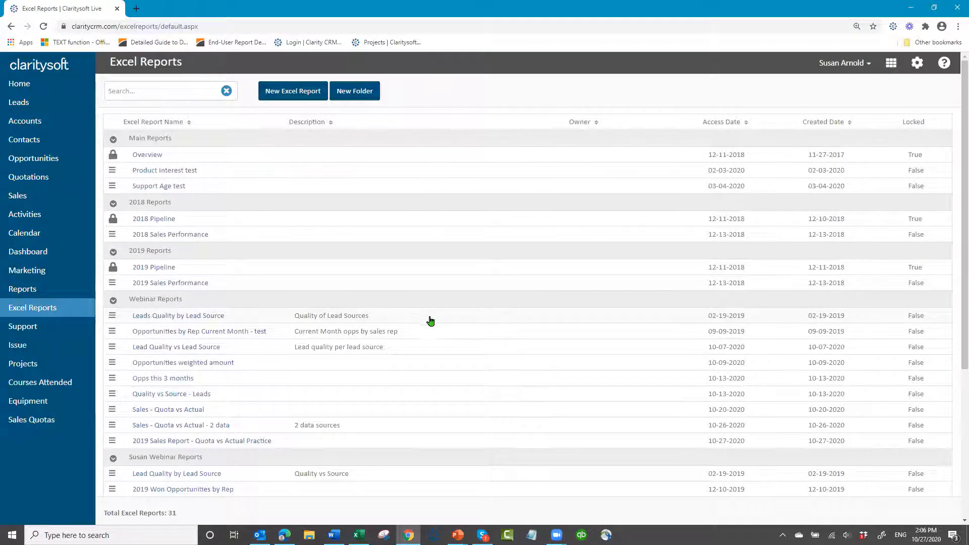
{"action": "left_click", "coordinate": [296, 96]}
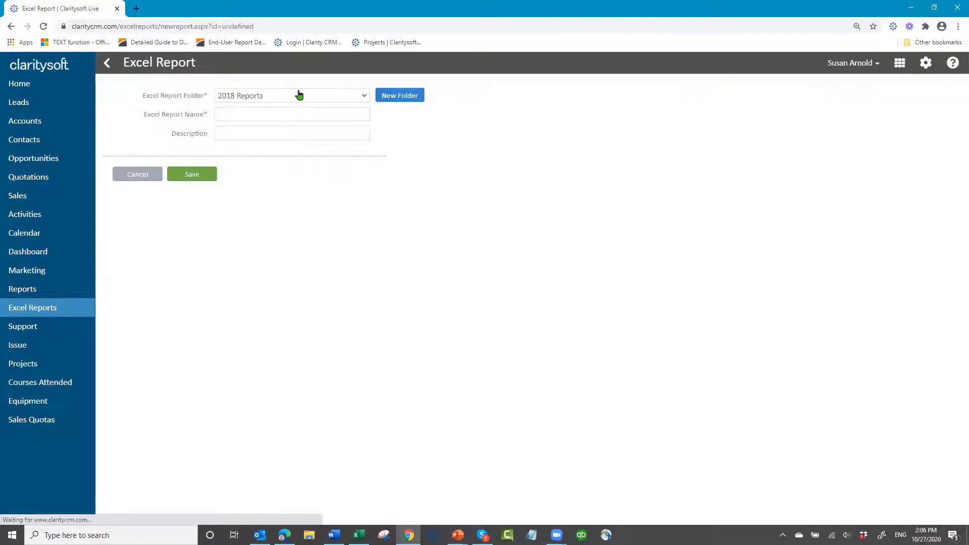
{"action": "left_click", "coordinate": [364, 96]}
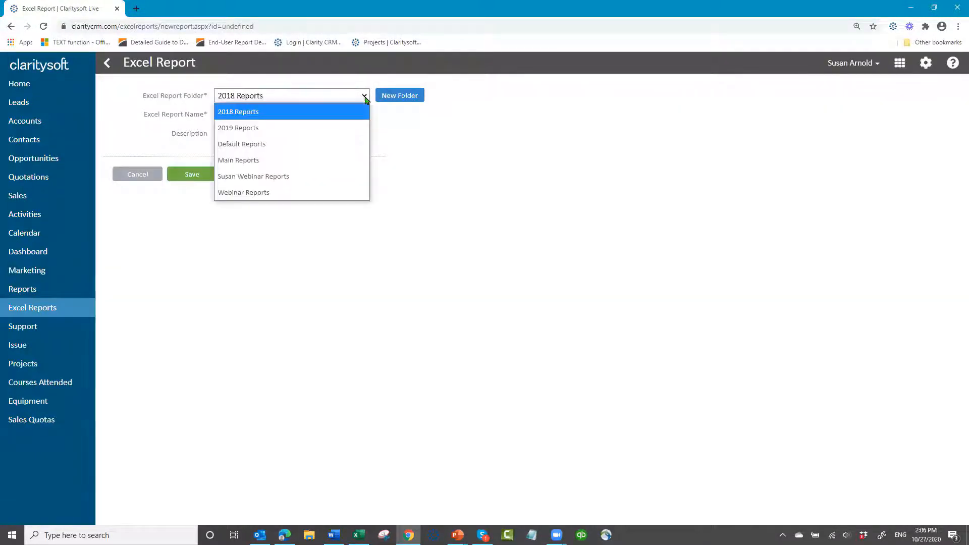
{"action": "left_click", "coordinate": [306, 177]}
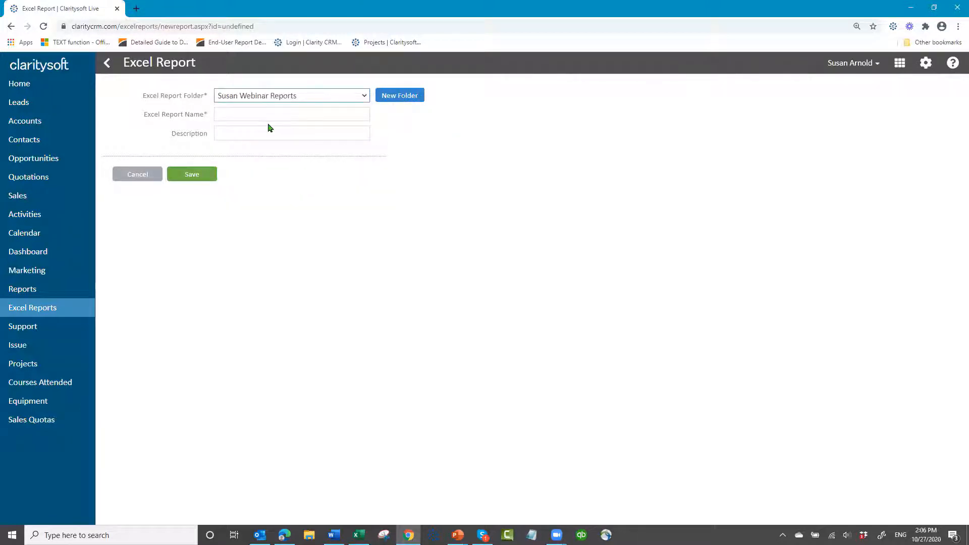
Name the Excel report "2019 Sales Report - Quota vs Actual" and save it
{"action": "left_click", "coordinate": [300, 114]}
{"action": "type", "text": "2019 SAL"}
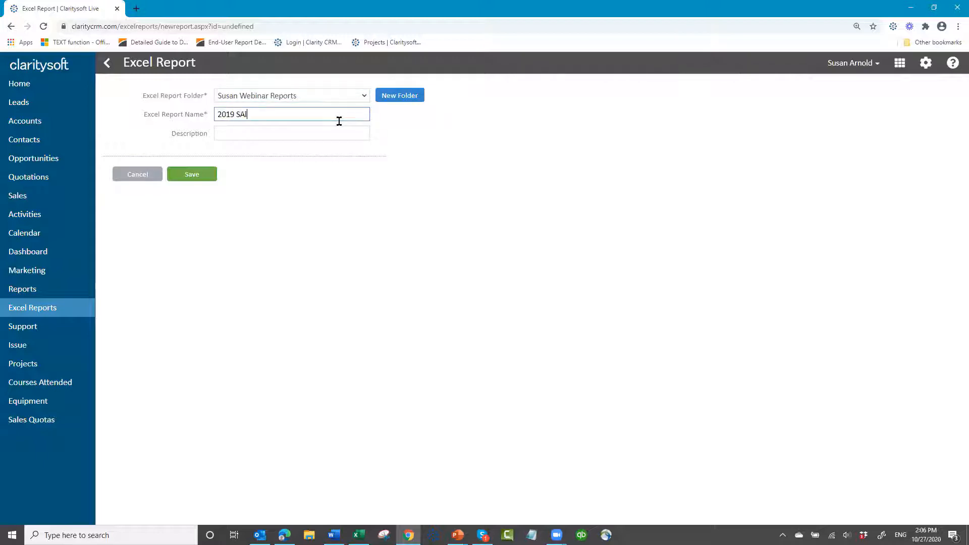
{"action": "type", "text": "les Report - "}
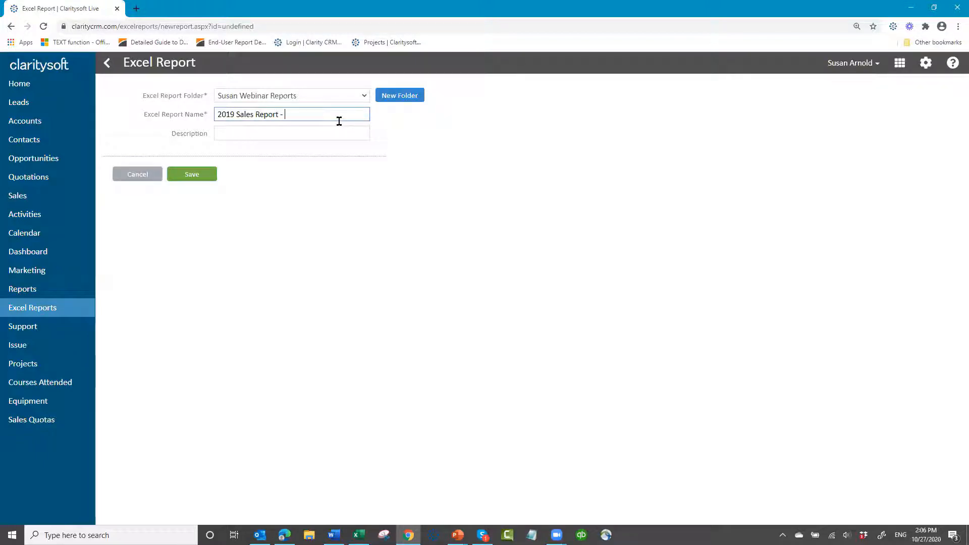
{"action": "type", "text": "Quot"}
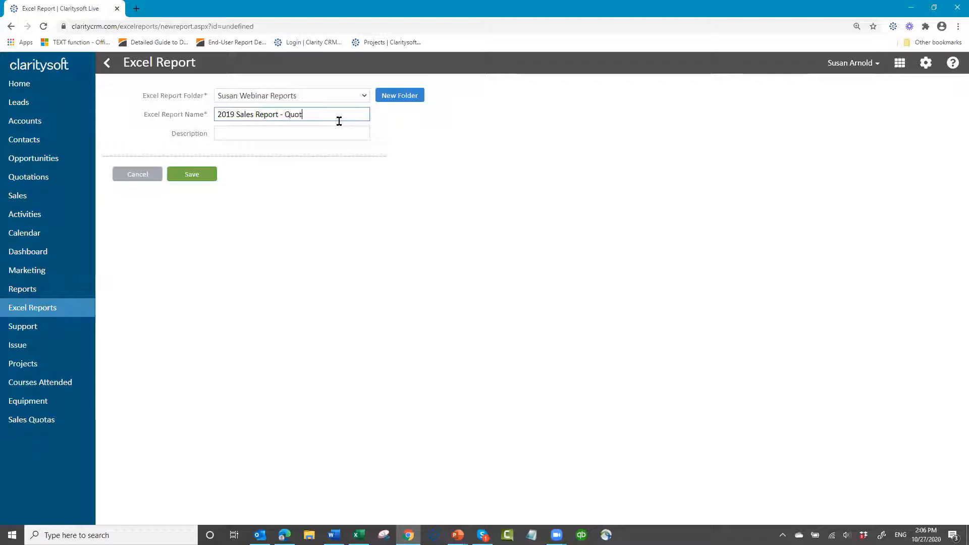
{"action": "type", "text": "a vs Acut"}
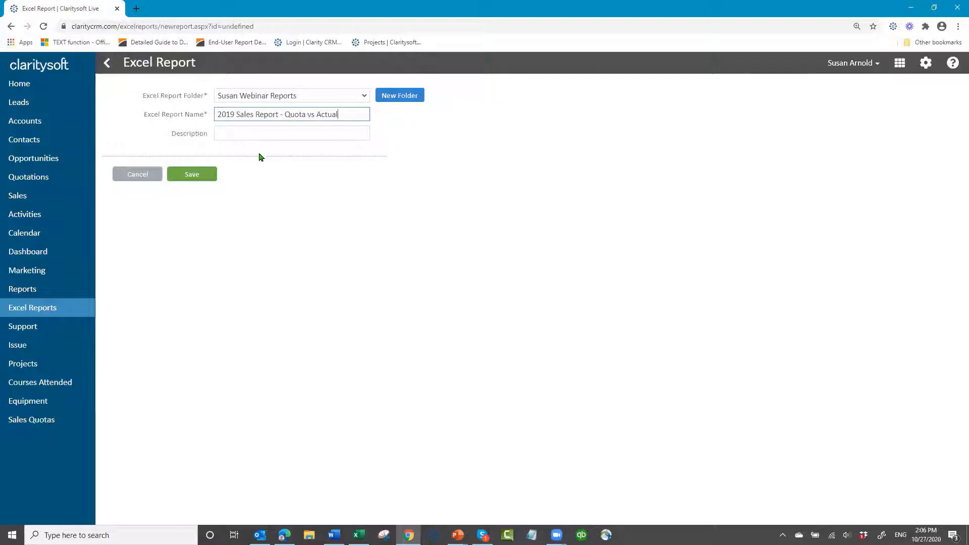
{"action": "left_click", "coordinate": [191, 177]}
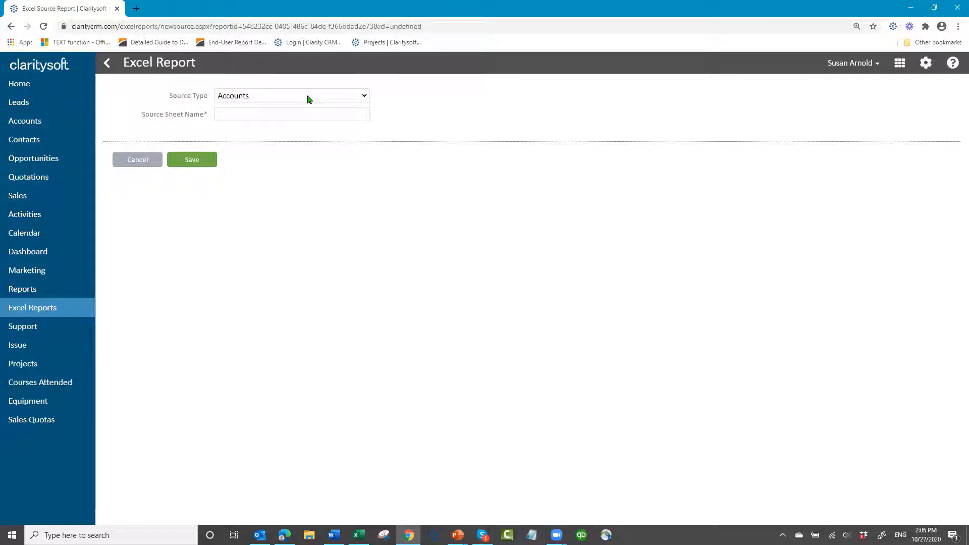
Create a source sheet for the report with source type Sales and the sheet name "Sales"
{"action": "left_click", "coordinate": [363, 98]}
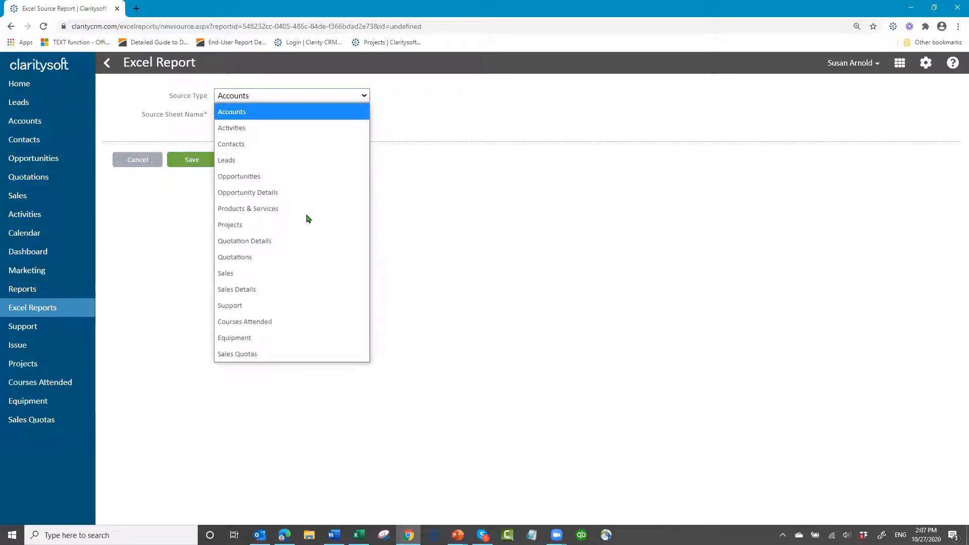
{"action": "left_click", "coordinate": [295, 272]}
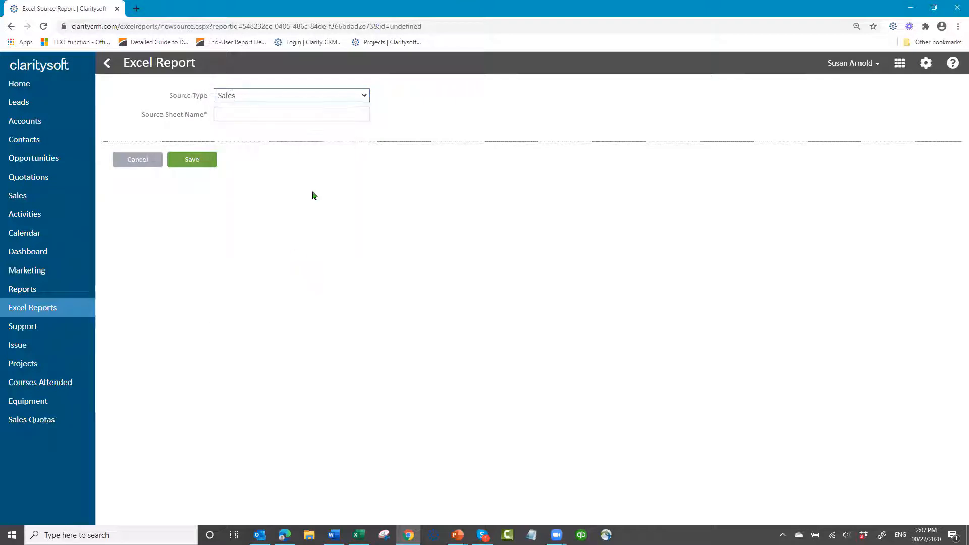
{"action": "left_click", "coordinate": [256, 115]}
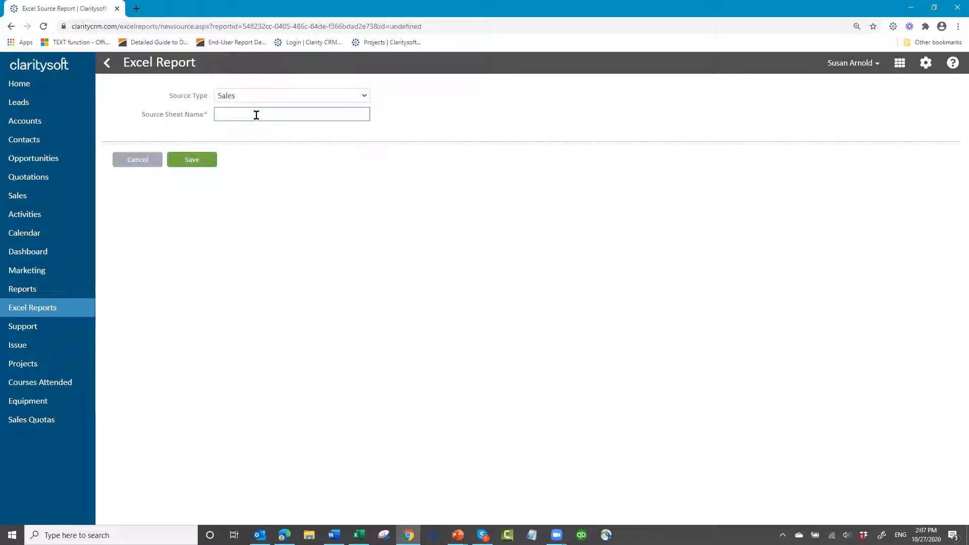
{"action": "type", "text": "Sales"}
{"action": "left_click", "coordinate": [202, 161]}
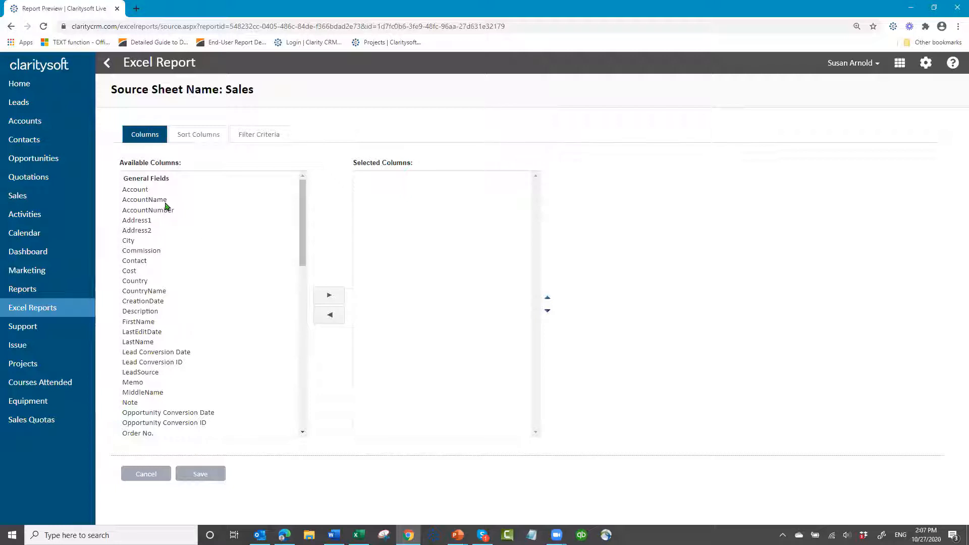
Add the Account, Contact, OrderNumber and OrderDate general fields to the Sales sheet's selected columns
{"action": "left_click", "coordinate": [140, 191]}
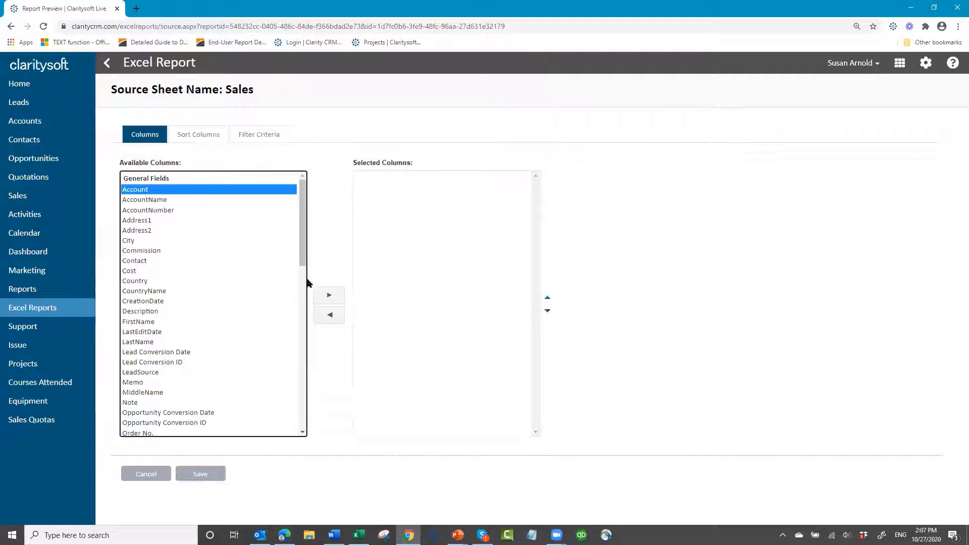
{"action": "left_click", "coordinate": [329, 296]}
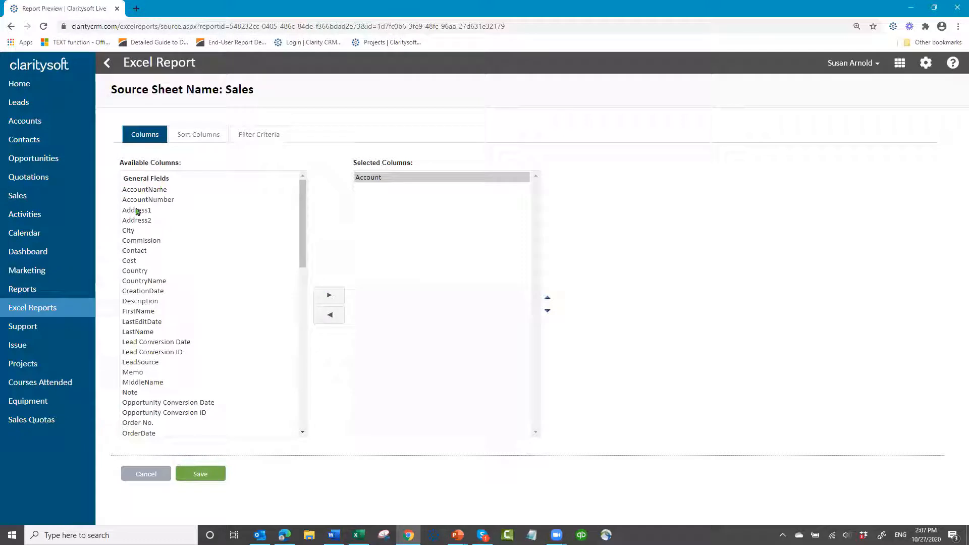
{"action": "left_click", "coordinate": [135, 252]}
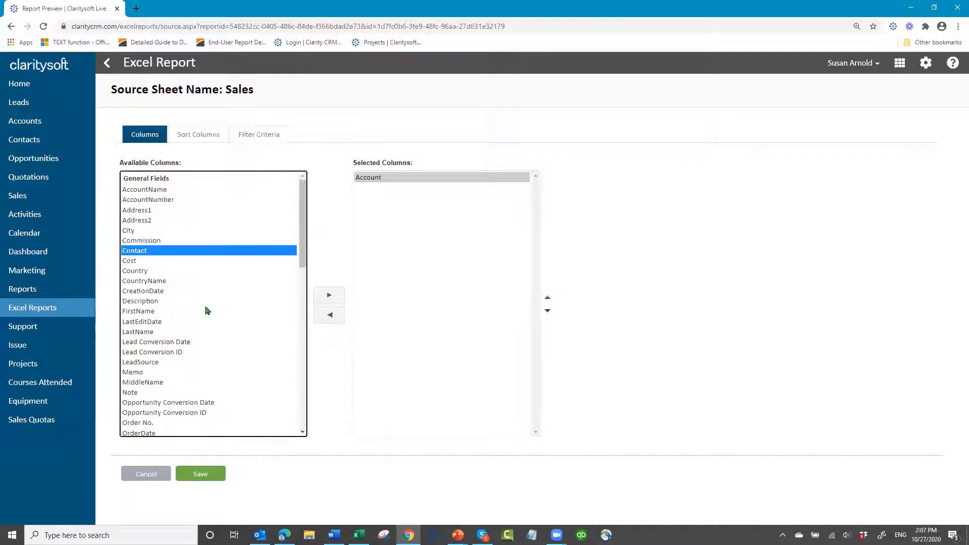
{"action": "left_click", "coordinate": [330, 299]}
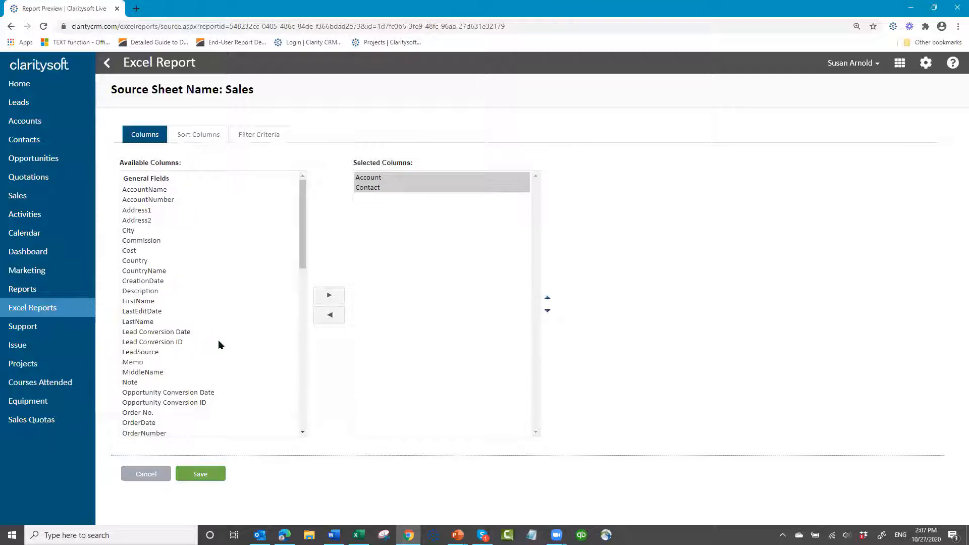
{"action": "scroll", "coordinate": [218, 337], "scroll_direction": "down", "scroll_amount": 1}
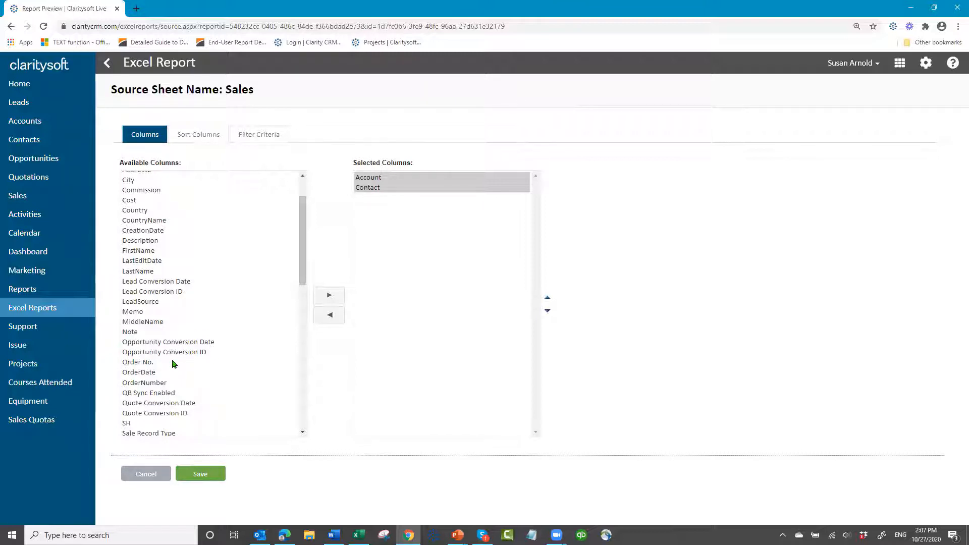
{"action": "left_click", "coordinate": [152, 384]}
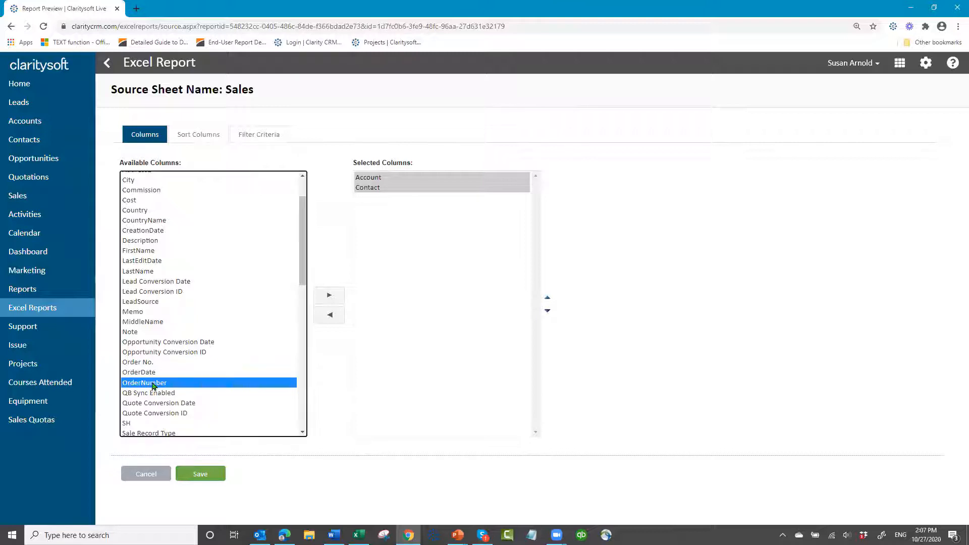
{"action": "left_click", "coordinate": [329, 301]}
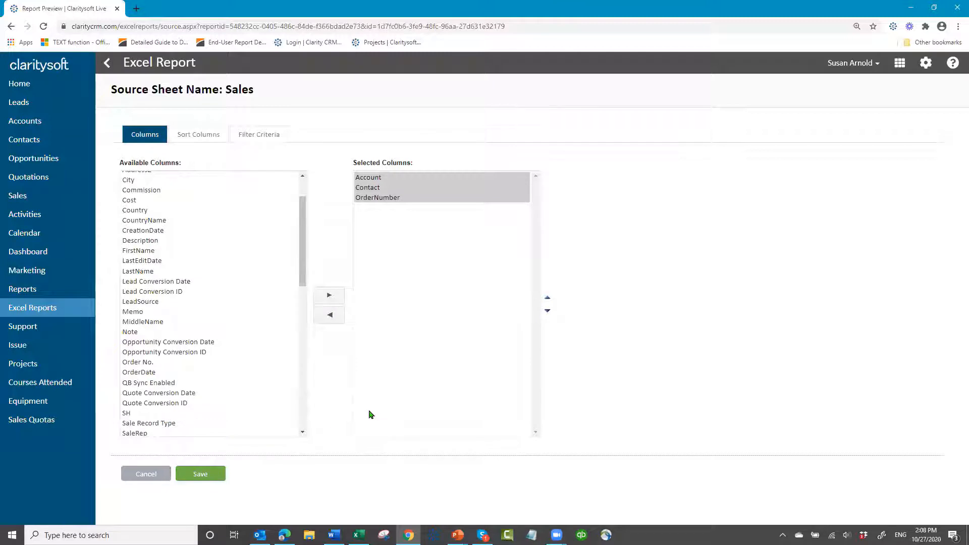
{"action": "left_click", "coordinate": [149, 373]}
{"action": "left_click", "coordinate": [329, 296]}
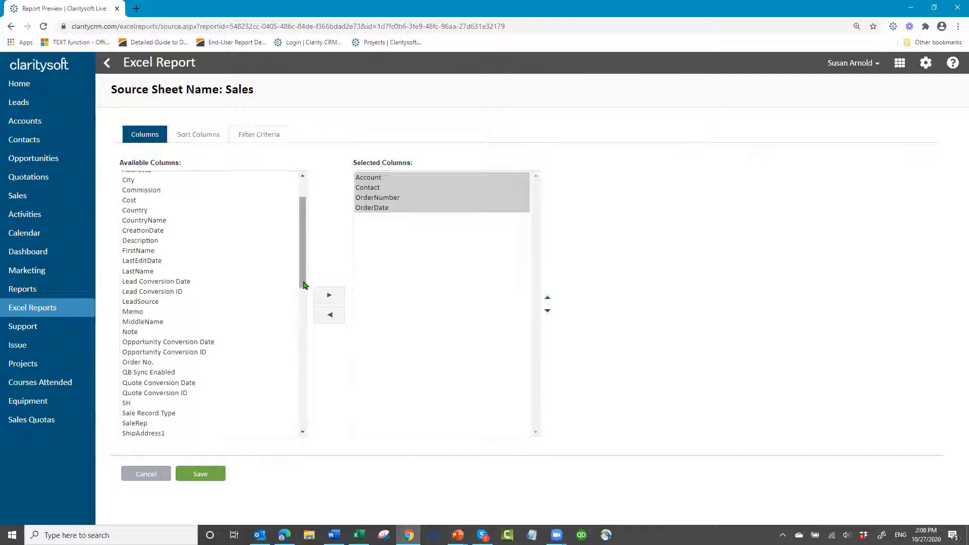
Add the Month custom field to the Sales sheet's selected columns
{"action": "left_click_drag", "start_coordinate": [303, 285], "coordinate": [287, 385]}
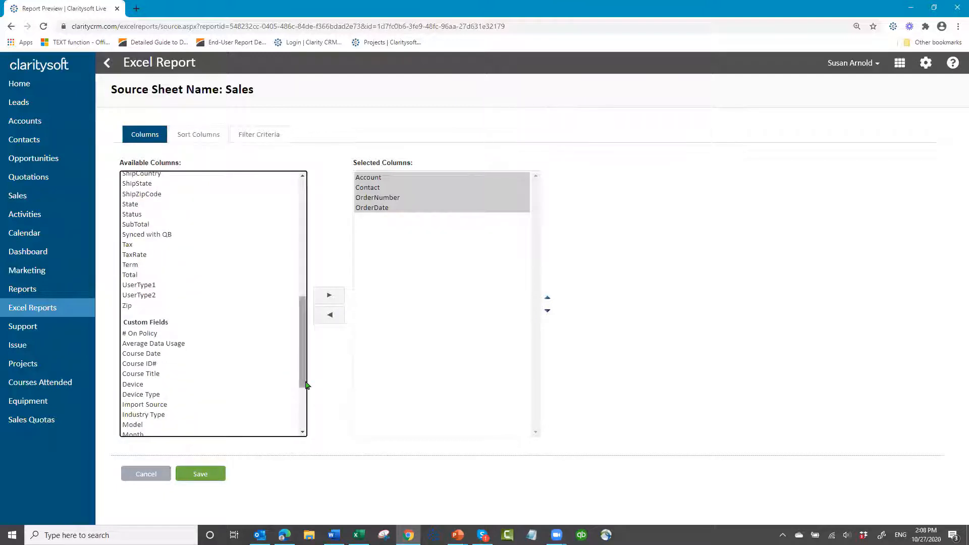
{"action": "scroll", "coordinate": [182, 396], "scroll_direction": "down", "scroll_amount": 2}
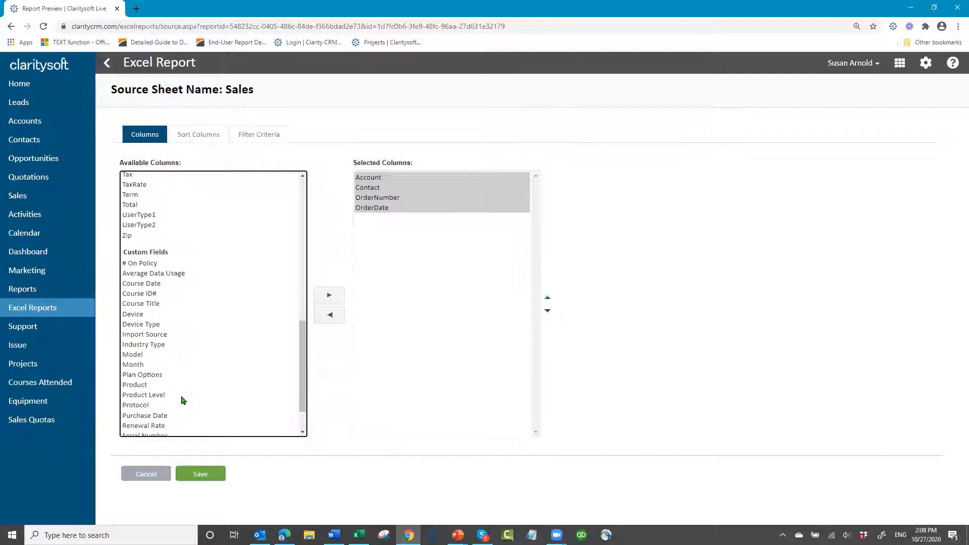
{"action": "left_click", "coordinate": [139, 366]}
{"action": "left_click", "coordinate": [329, 294]}
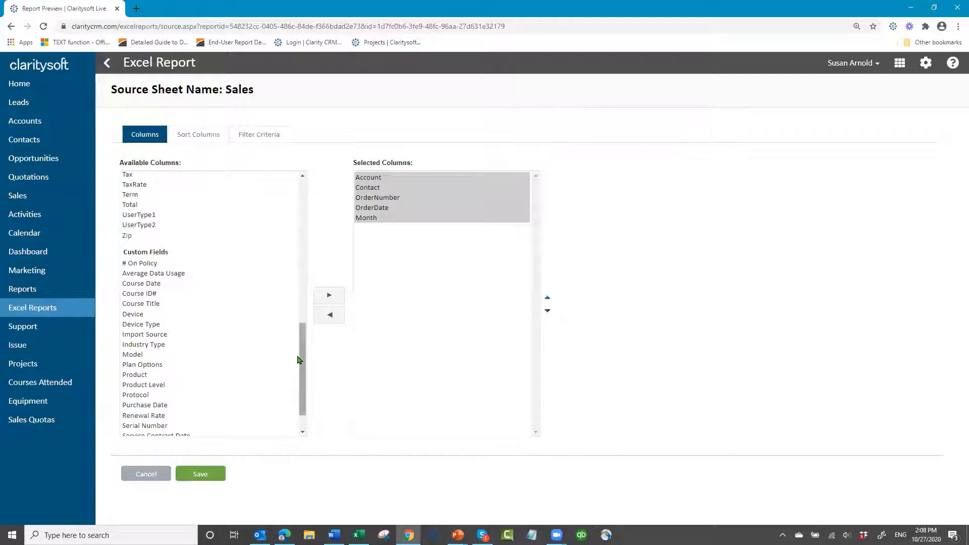
Add the SaleRep and SubTotal general fields to the Sales sheet's selected columns
{"action": "left_click_drag", "start_coordinate": [299, 360], "coordinate": [309, 307]}
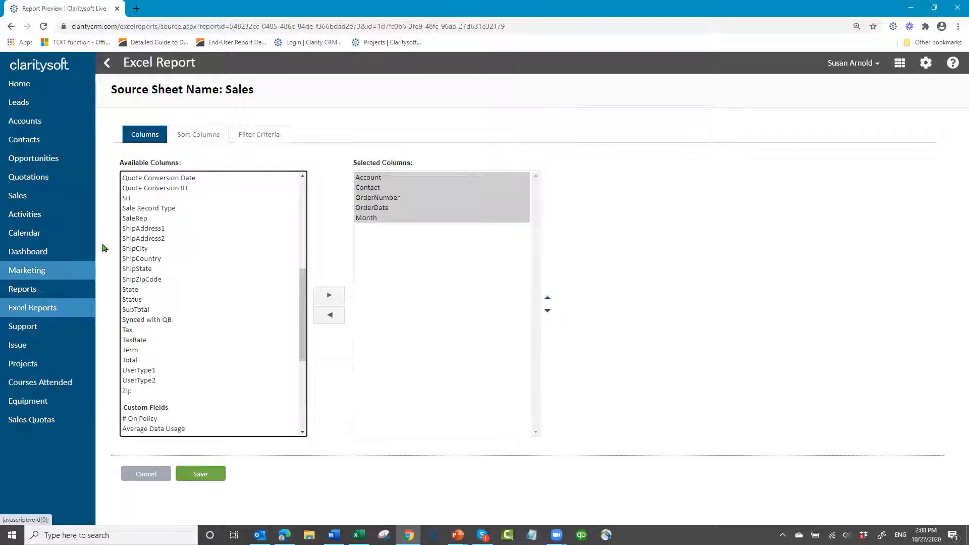
{"action": "left_click", "coordinate": [152, 218]}
{"action": "left_click", "coordinate": [328, 298]}
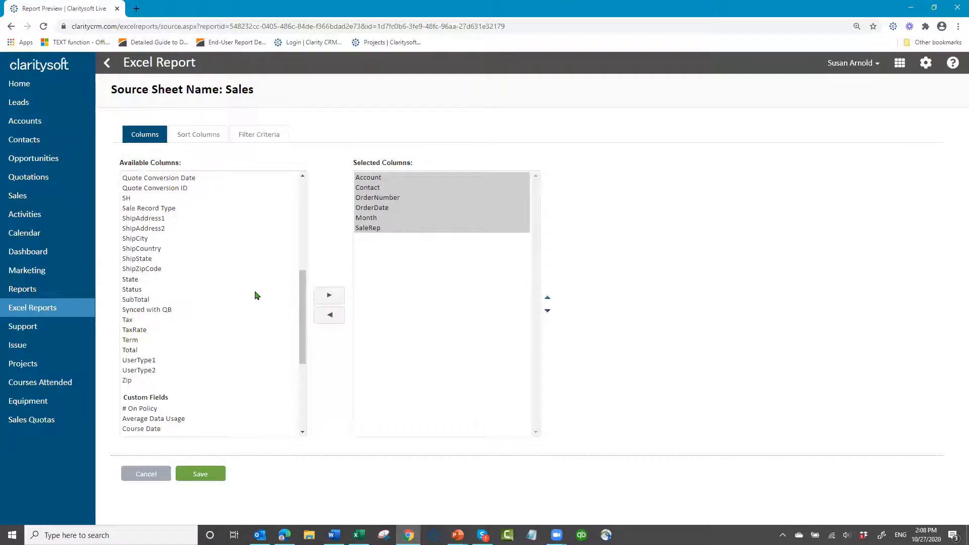
{"action": "left_click", "coordinate": [138, 300]}
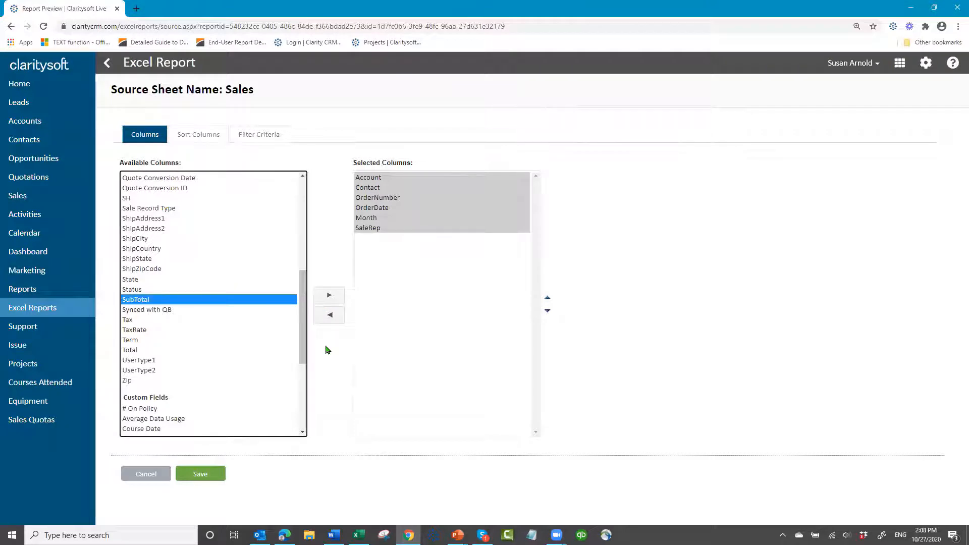
{"action": "left_click", "coordinate": [330, 297]}
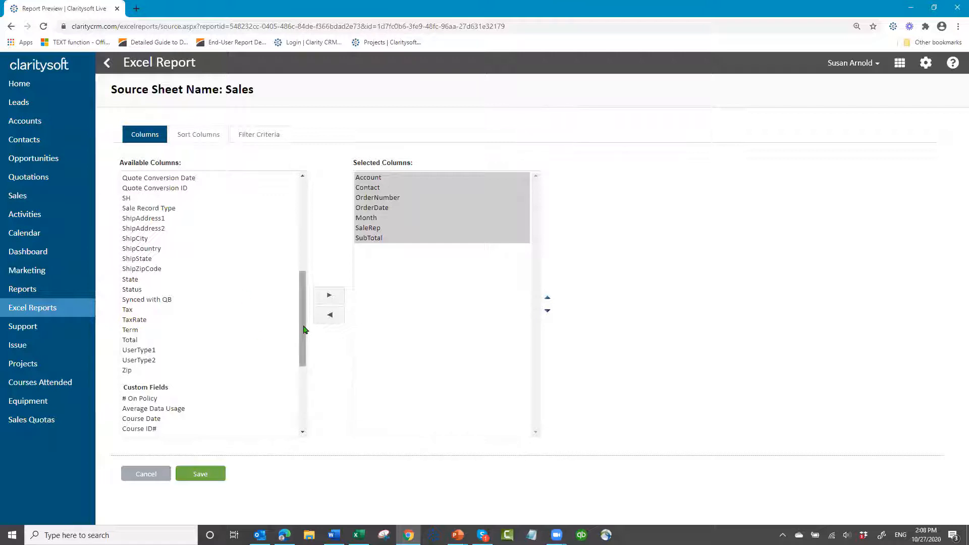
{"action": "scroll", "coordinate": [292, 273], "scroll_direction": "up", "scroll_amount": 5}
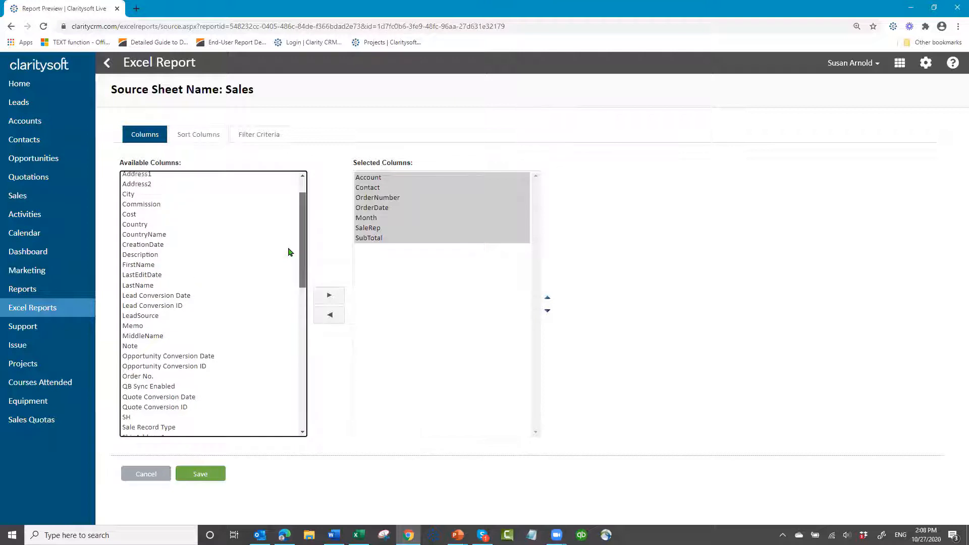
{"action": "scroll", "coordinate": [285, 319], "scroll_direction": "down", "scroll_amount": 10}
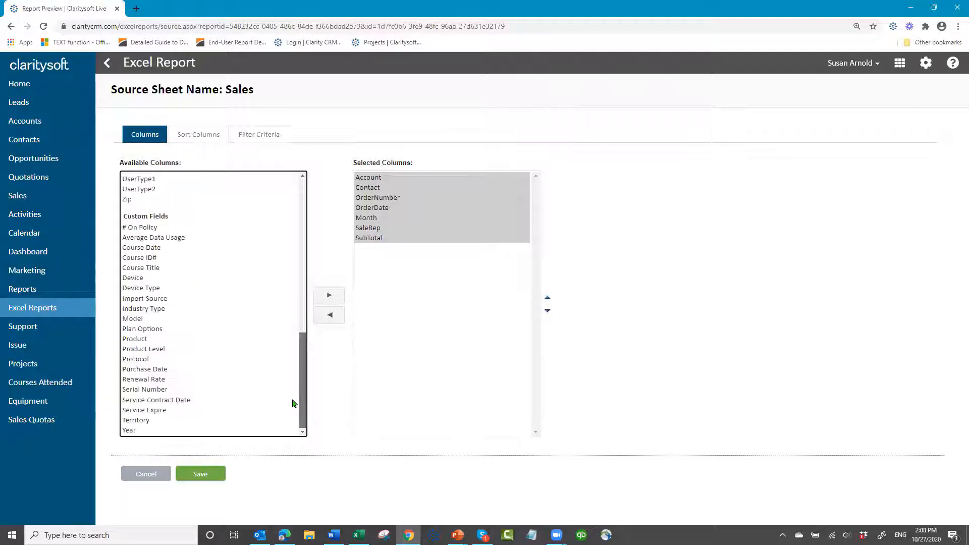
{"action": "scroll", "coordinate": [298, 336], "scroll_direction": "up", "scroll_amount": 6}
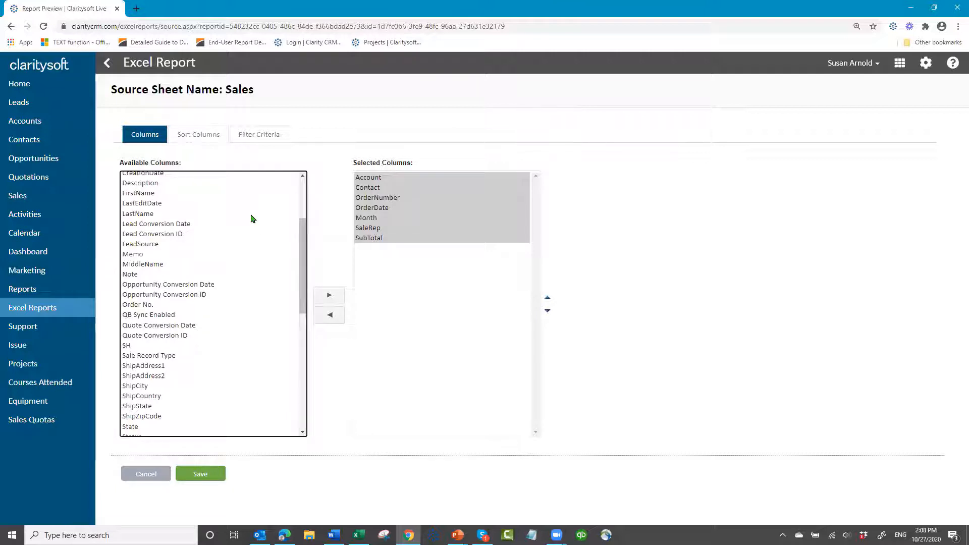
Sort the Sales sheet by OrderDate ascending and choose OrderDate as the time period for its time-based filter
{"action": "left_click", "coordinate": [198, 136]}
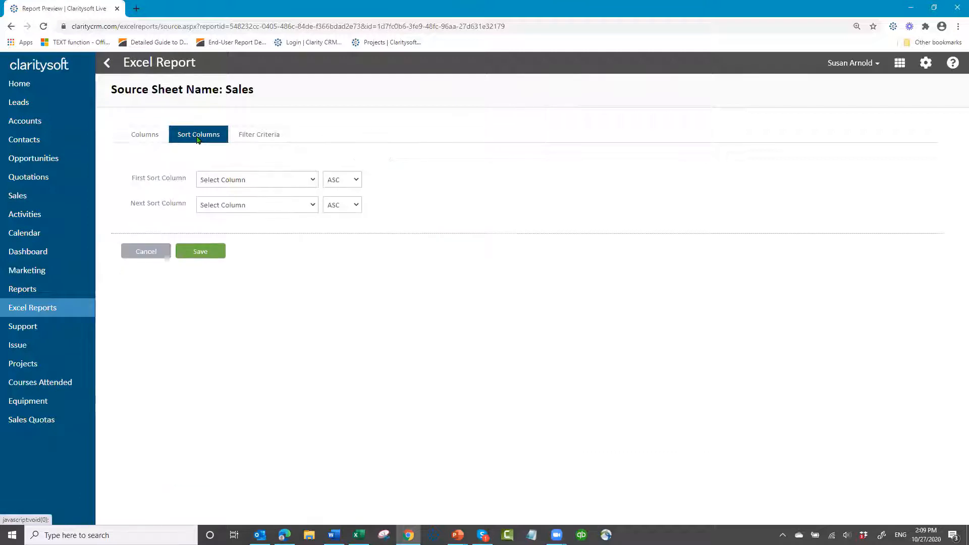
{"action": "left_click", "coordinate": [314, 180]}
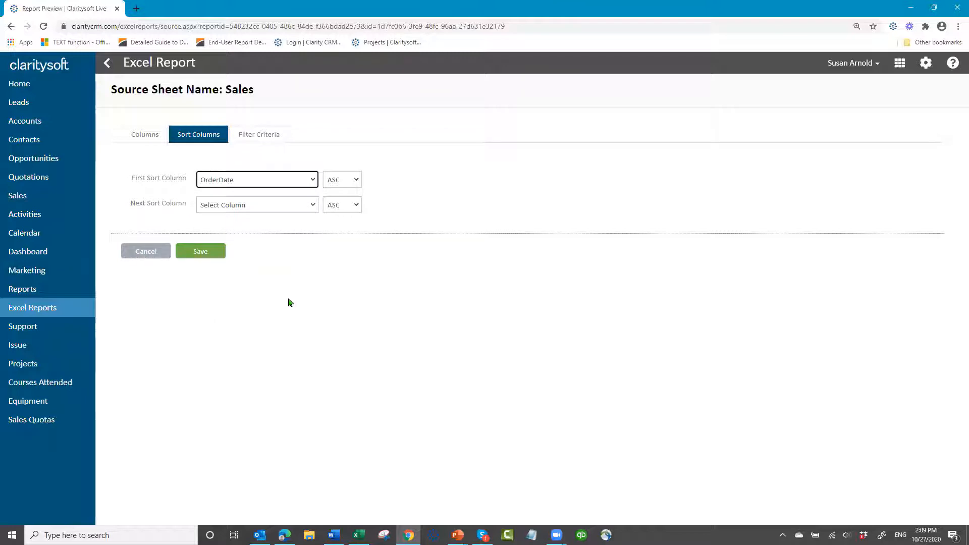
{"action": "left_click", "coordinate": [263, 136]}
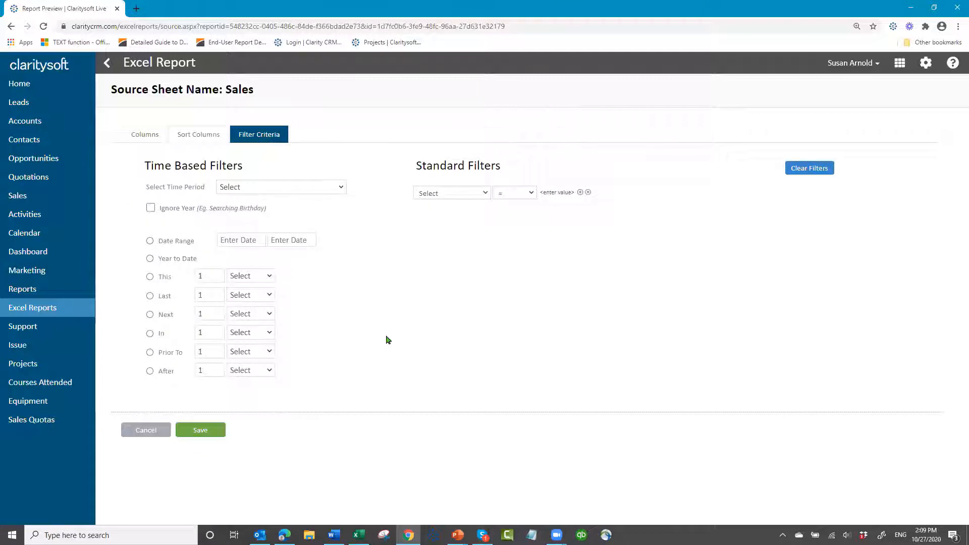
{"action": "left_click", "coordinate": [341, 188]}
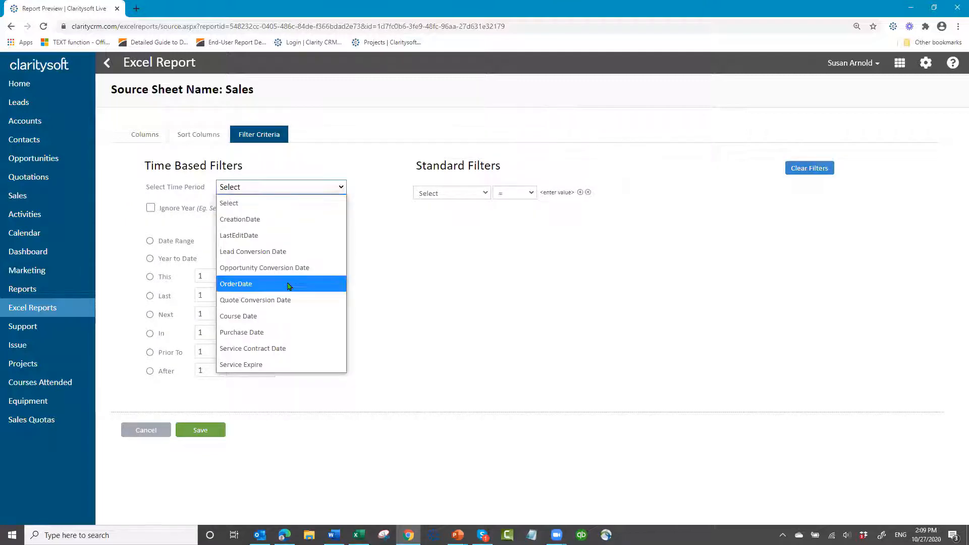
{"action": "left_click", "coordinate": [289, 286]}
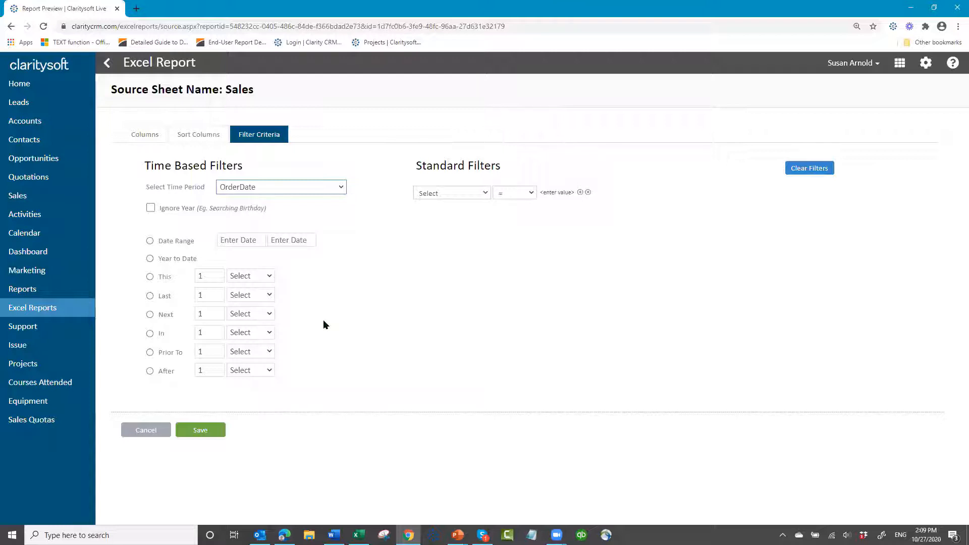
Filter the Sales sheet by a date range and set its start date to 01/01/2019
{"action": "left_click", "coordinate": [150, 242]}
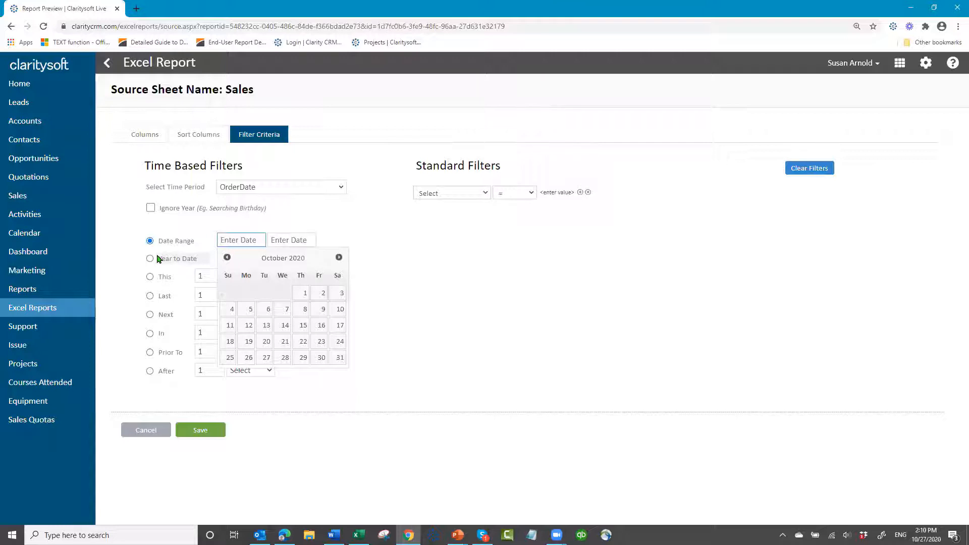
{"action": "left_click", "coordinate": [227, 258]}
{"action": "left_click", "coordinate": [227, 258]}
{"action": "left_click", "coordinate": [227, 258]}
{"action": "left_click", "coordinate": [227, 258]}
{"action": "left_click", "coordinate": [227, 258]}
{"action": "left_click", "coordinate": [227, 258]}
{"action": "left_click", "coordinate": [227, 258]}
{"action": "left_click", "coordinate": [226, 258]}
{"action": "left_click", "coordinate": [226, 258]}
{"action": "left_click", "coordinate": [286, 298]}
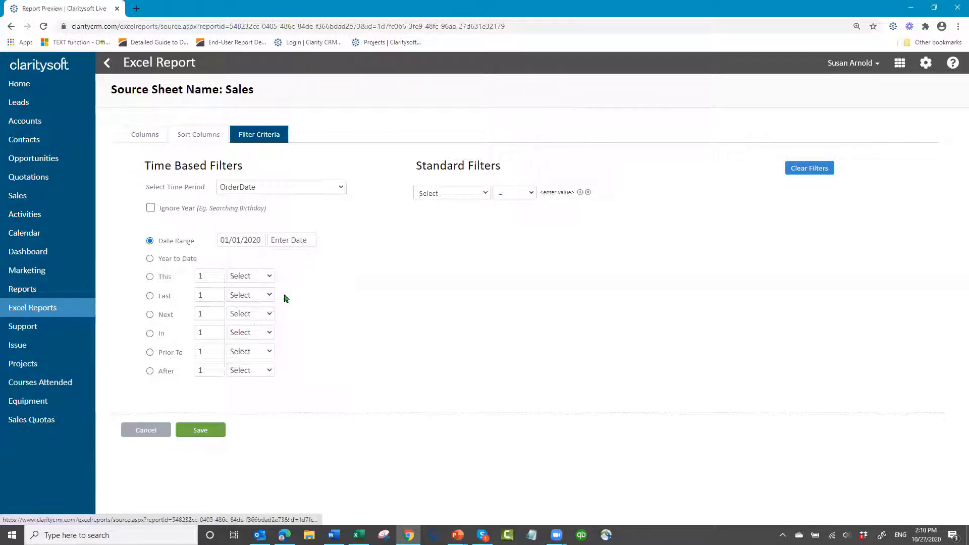
{"action": "left_click", "coordinate": [264, 240]}
{"action": "key", "text": "BackSpace"}
{"action": "type", "text": "1"}
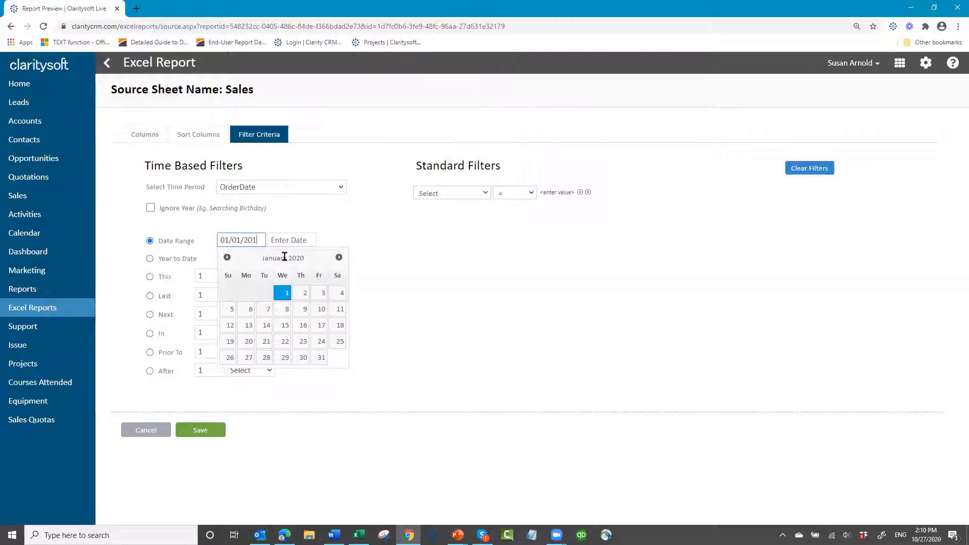
{"action": "type", "text": "9"}
{"action": "key", "text": "Tab"}
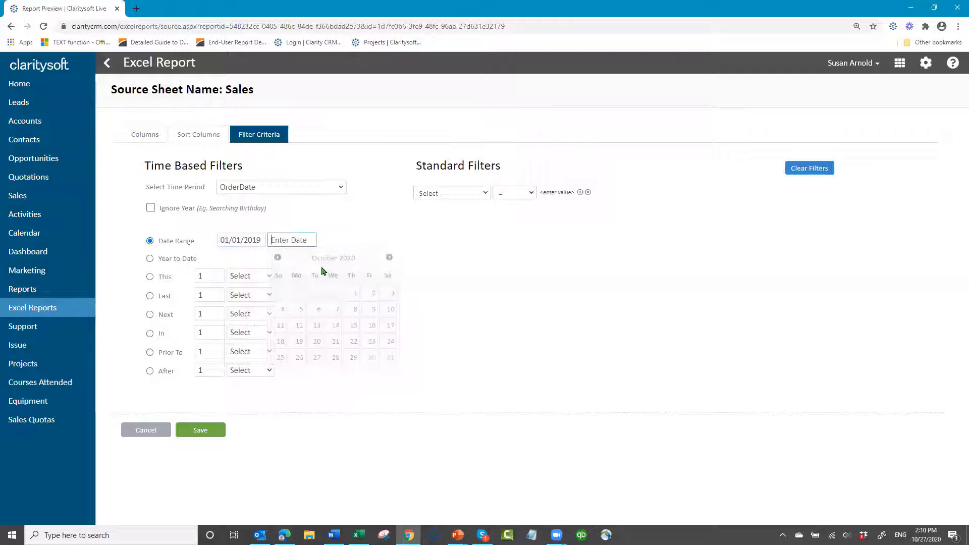
Set the date range's end date to 12/31/2019 and save the Sales source sheet
{"action": "left_click", "coordinate": [390, 257]}
{"action": "left_click", "coordinate": [390, 257]}
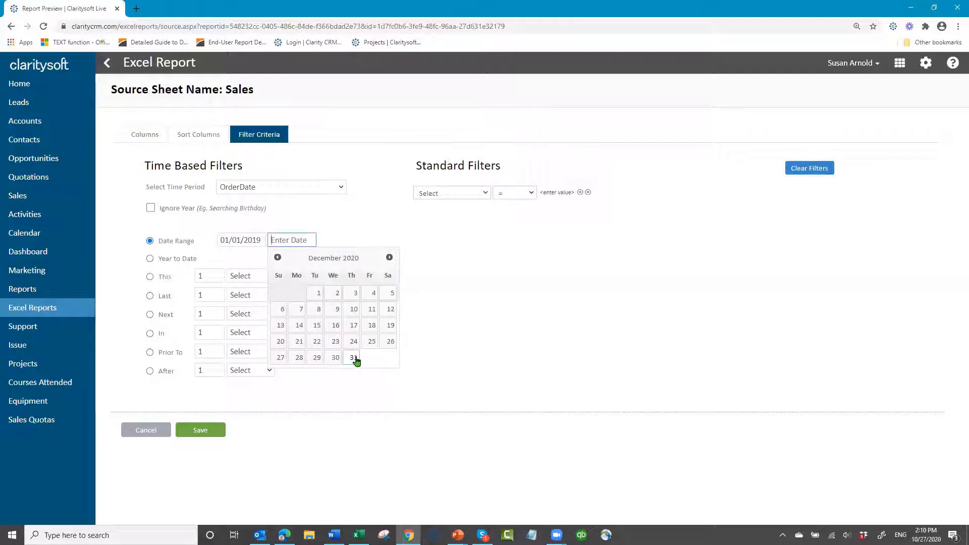
{"action": "left_click", "coordinate": [354, 358]}
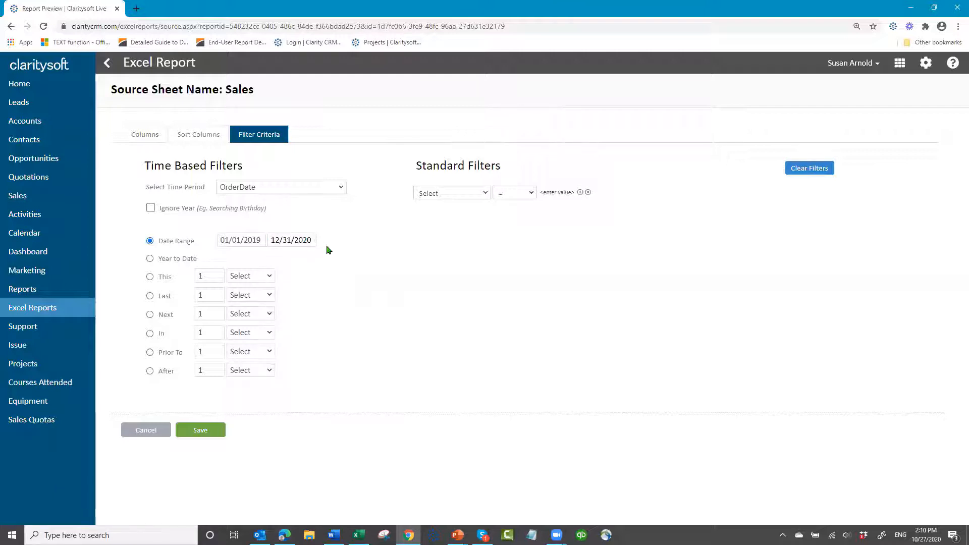
{"action": "key", "text": "BackSpace"}
{"action": "key", "text": "BackSpace"}
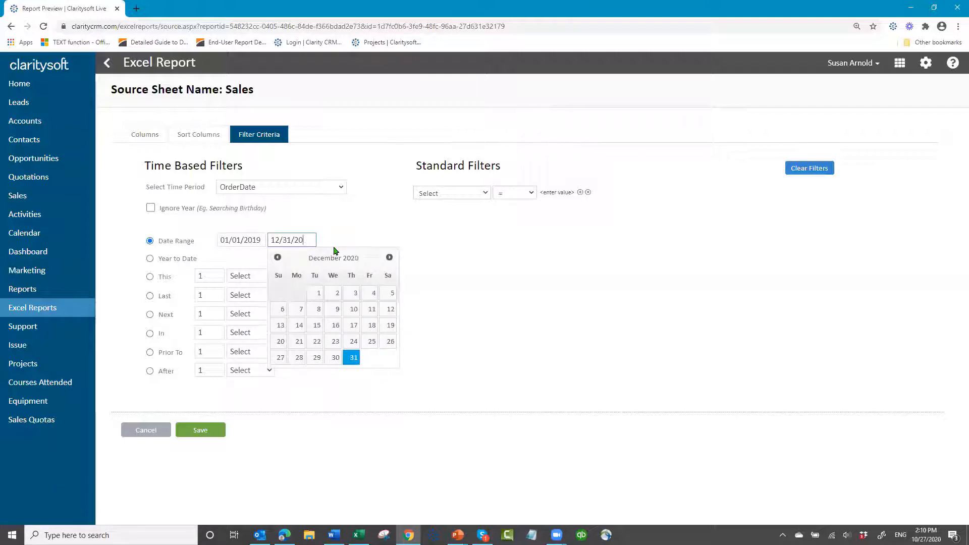
{"action": "type", "text": "19"}
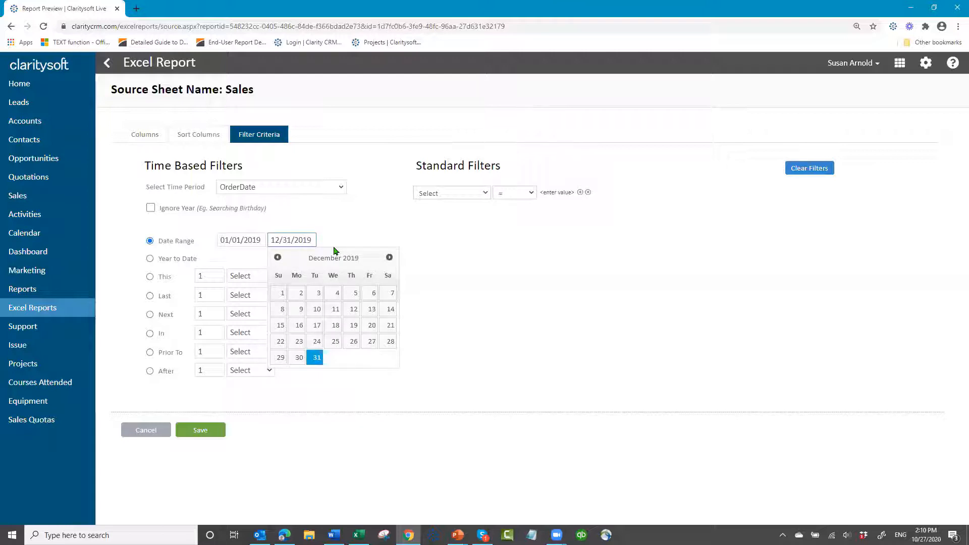
{"action": "left_click", "coordinate": [439, 354]}
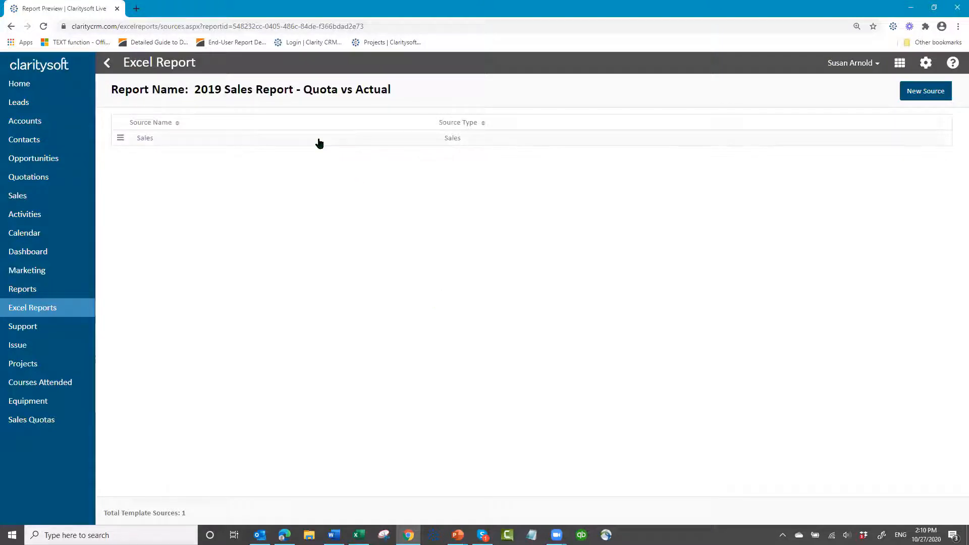
Create another source sheet for the report with source type Sales Quotas and the sheet name "Sales Quotas"
{"action": "left_click", "coordinate": [924, 93]}
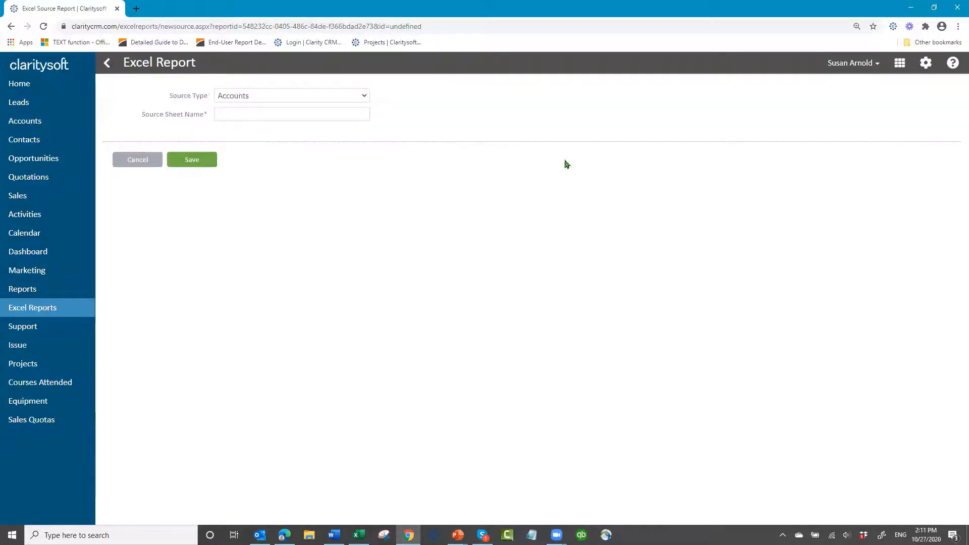
{"action": "left_click", "coordinate": [364, 95]}
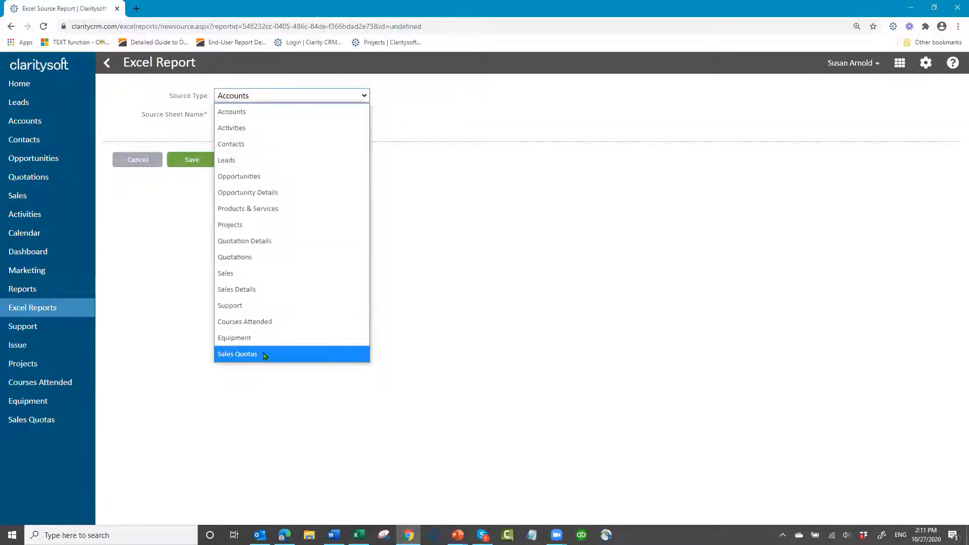
{"action": "left_click", "coordinate": [272, 354]}
{"action": "left_click", "coordinate": [270, 118]}
{"action": "type", "text": "Sa"}
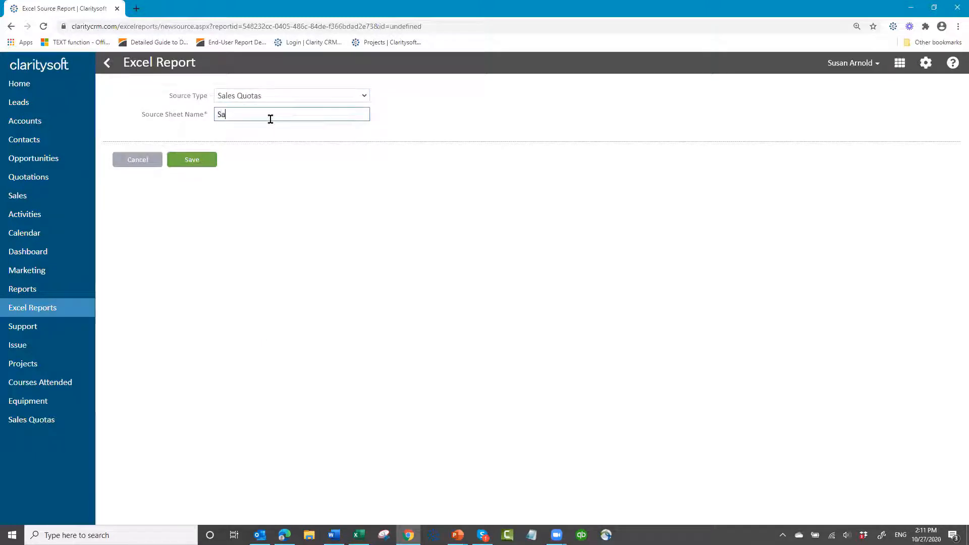
{"action": "type", "text": "les Quotas"}
{"action": "left_click", "coordinate": [185, 162]}
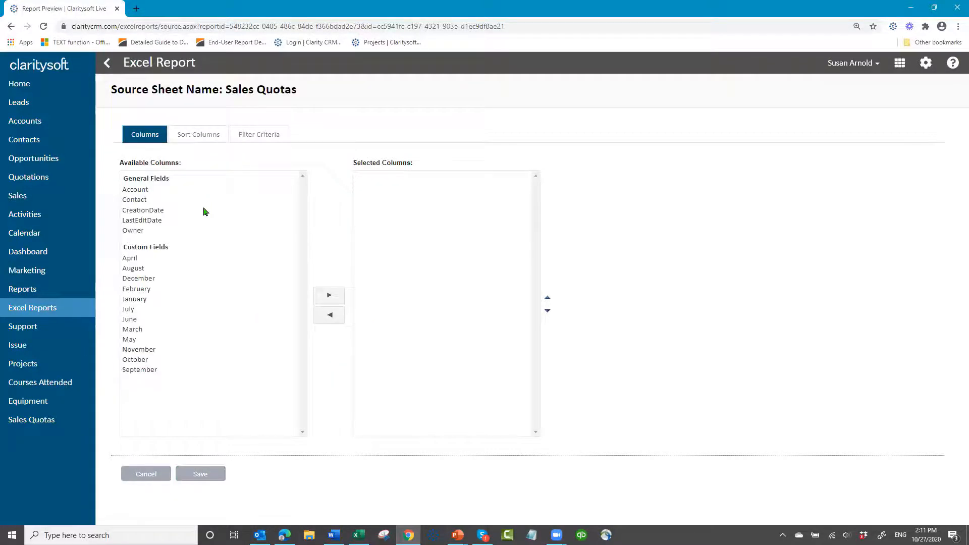
Add the Contact, January, February and March columns, in that order, to the Sales Quotas source sheet
{"action": "left_click", "coordinate": [139, 202]}
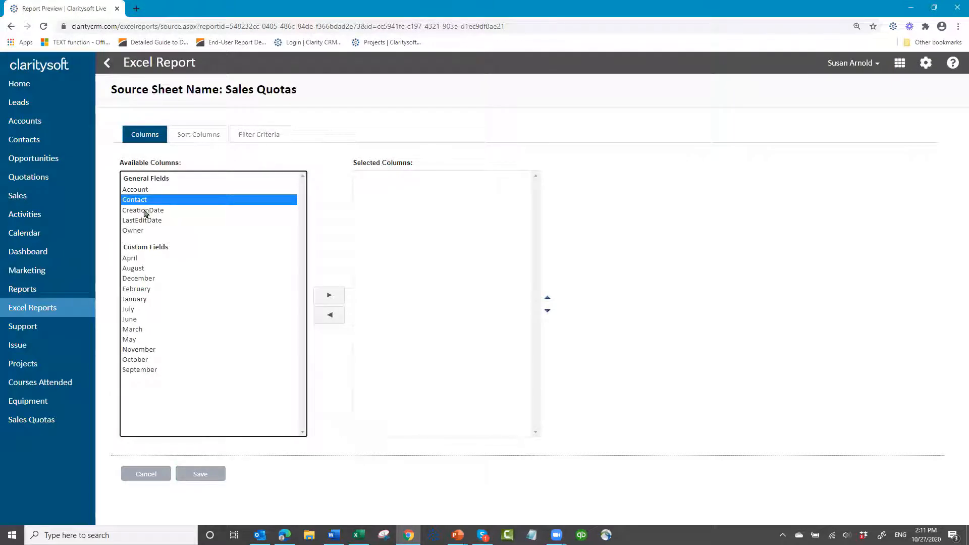
{"action": "left_click", "coordinate": [330, 296]}
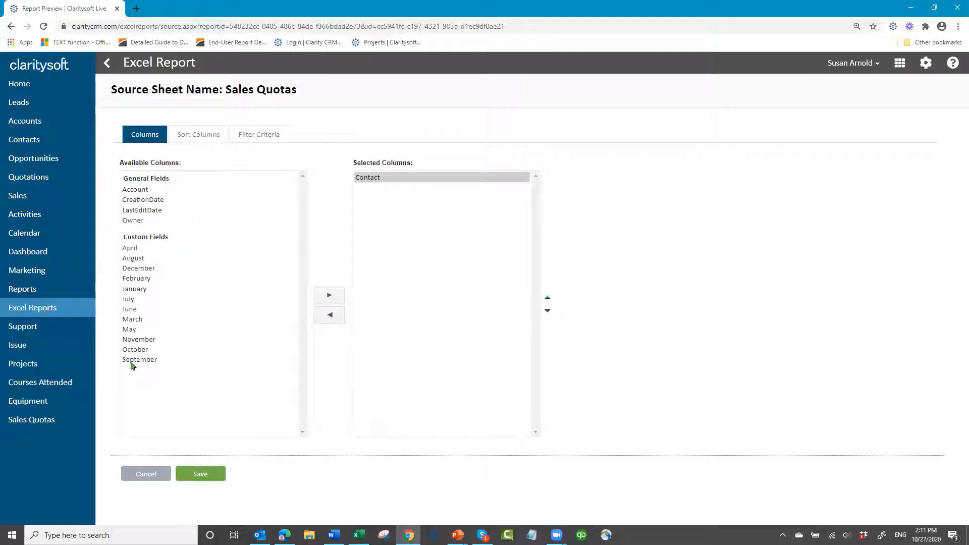
{"action": "left_click", "coordinate": [139, 289]}
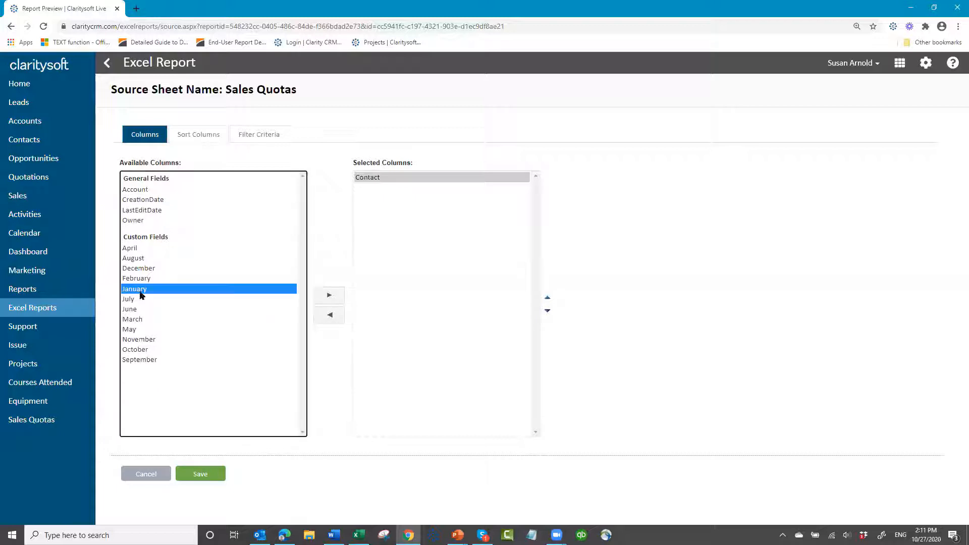
{"action": "left_click", "coordinate": [329, 296]}
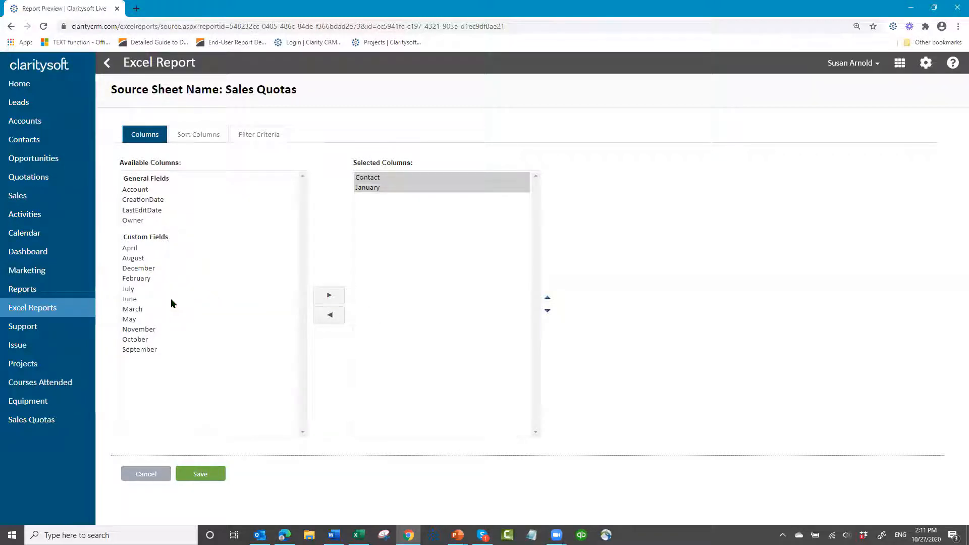
{"action": "left_click", "coordinate": [137, 279]}
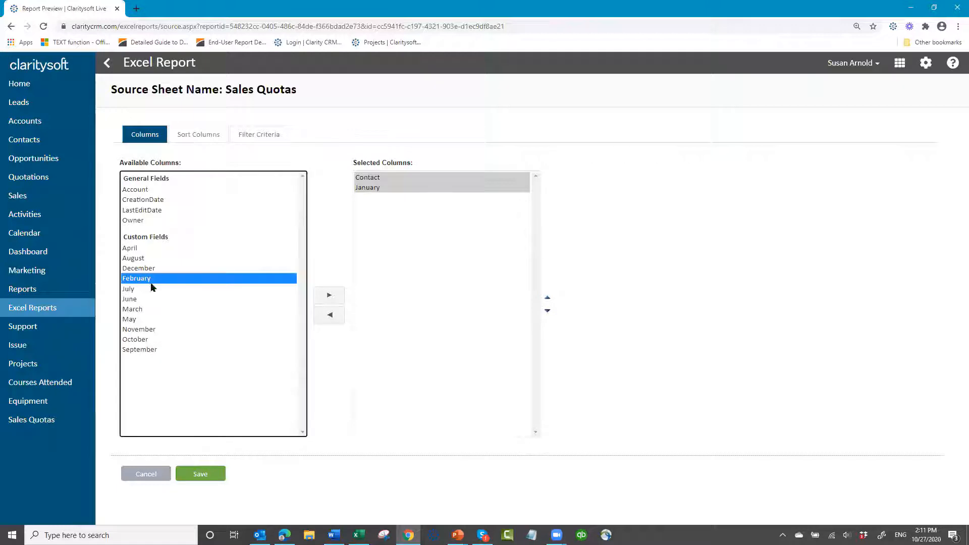
{"action": "left_click", "coordinate": [328, 298]}
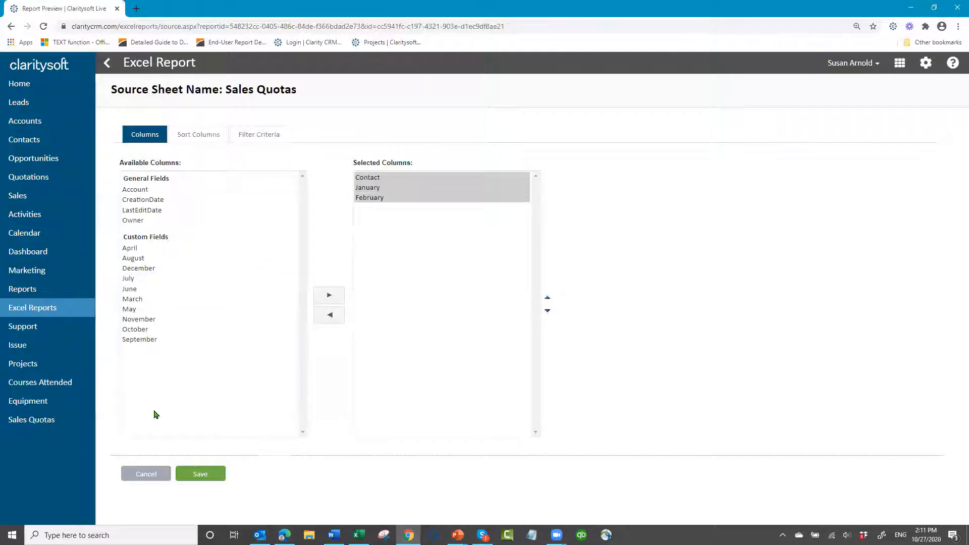
{"action": "left_click", "coordinate": [132, 300]}
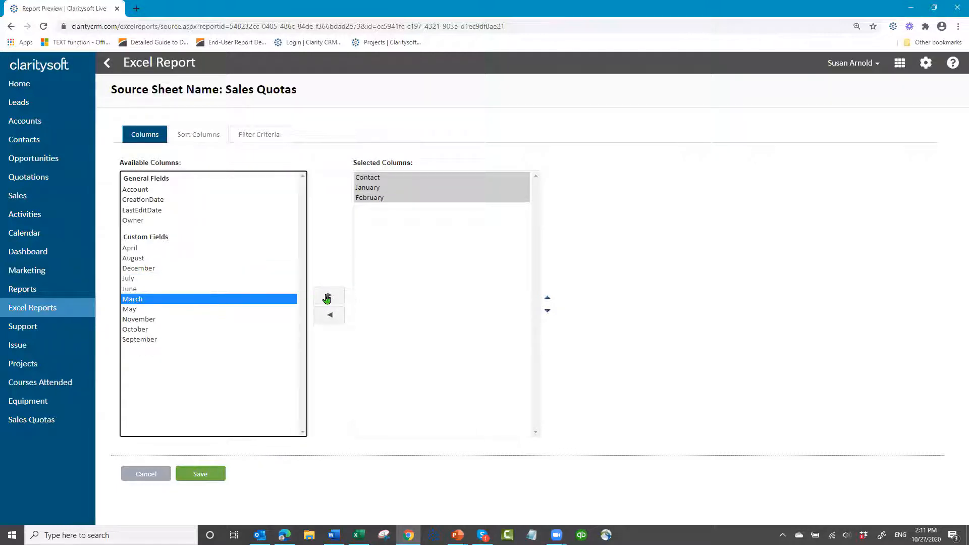
{"action": "left_click", "coordinate": [328, 298]}
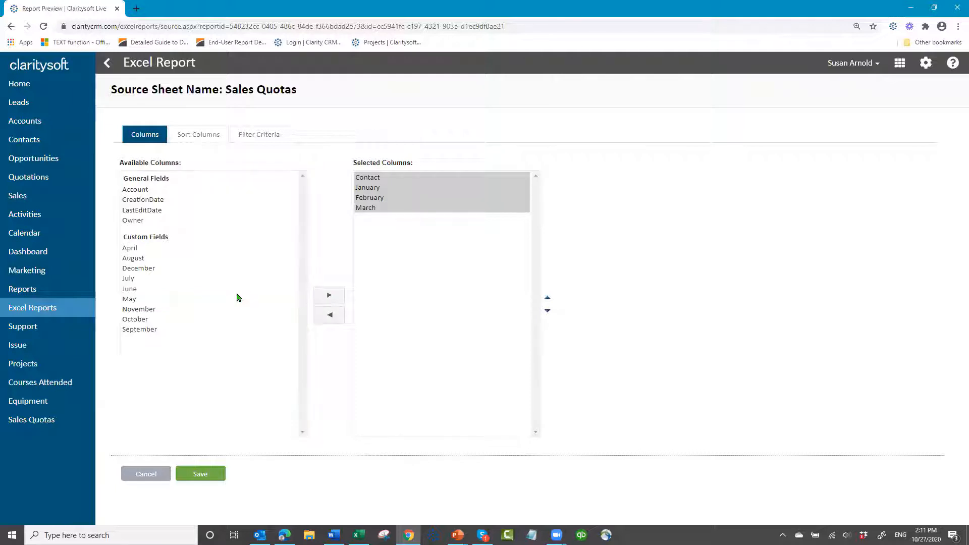
Add the April, May, June and July columns to the Sales Quotas sheet in calendar order
{"action": "left_click", "coordinate": [132, 249]}
{"action": "left_click", "coordinate": [328, 297]}
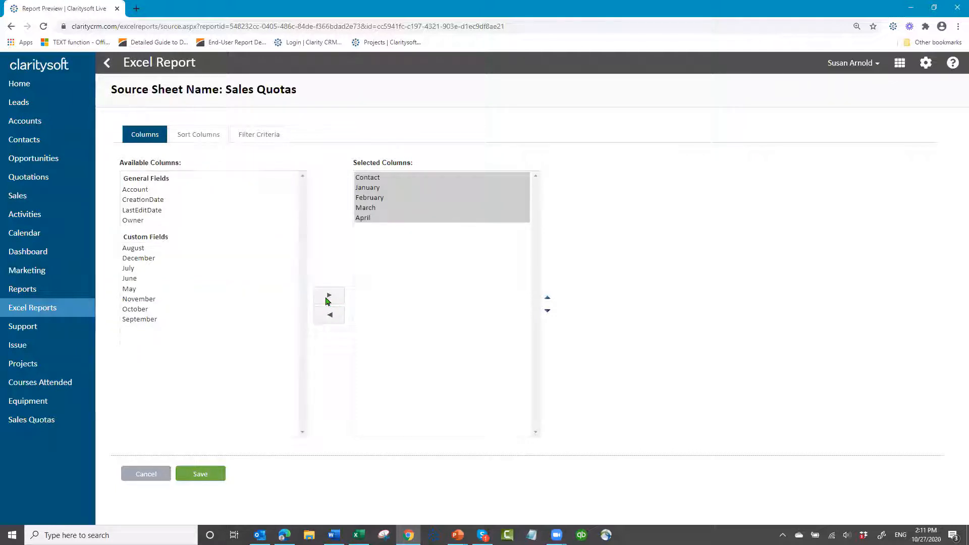
{"action": "left_click", "coordinate": [145, 290]}
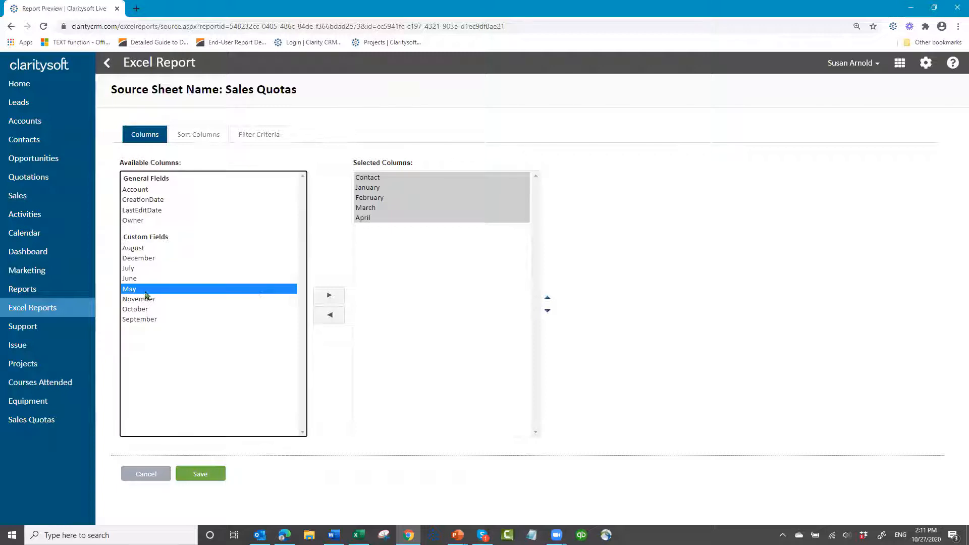
{"action": "left_click", "coordinate": [330, 297]}
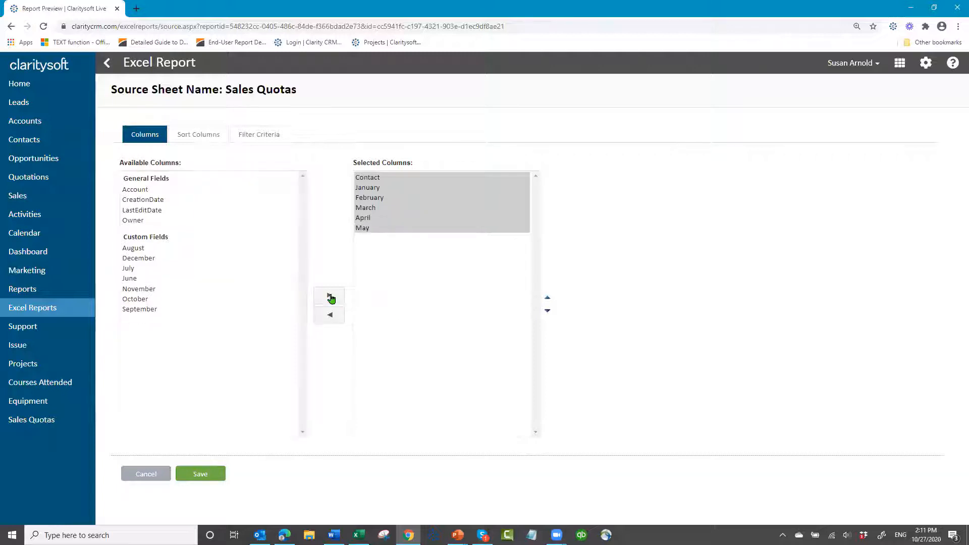
{"action": "left_click", "coordinate": [133, 281]}
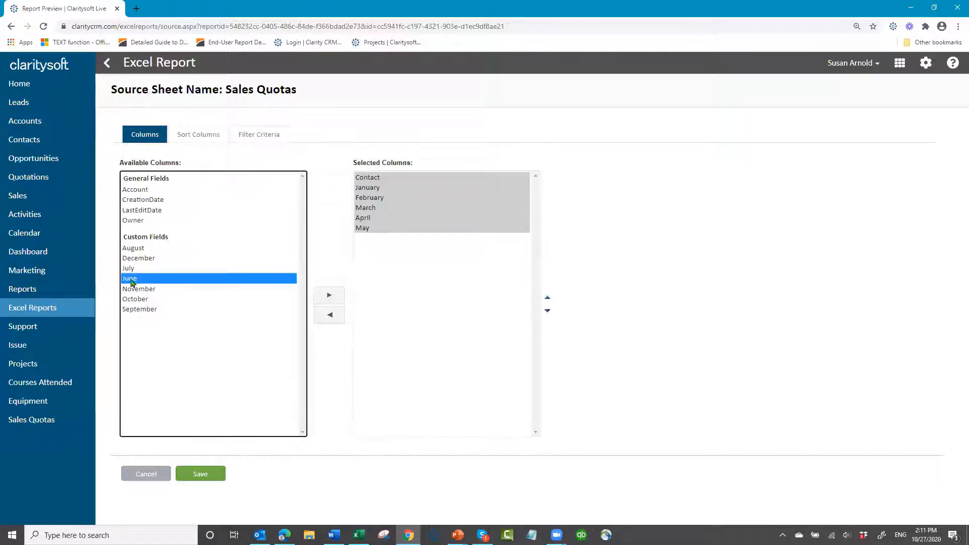
{"action": "left_click", "coordinate": [329, 296]}
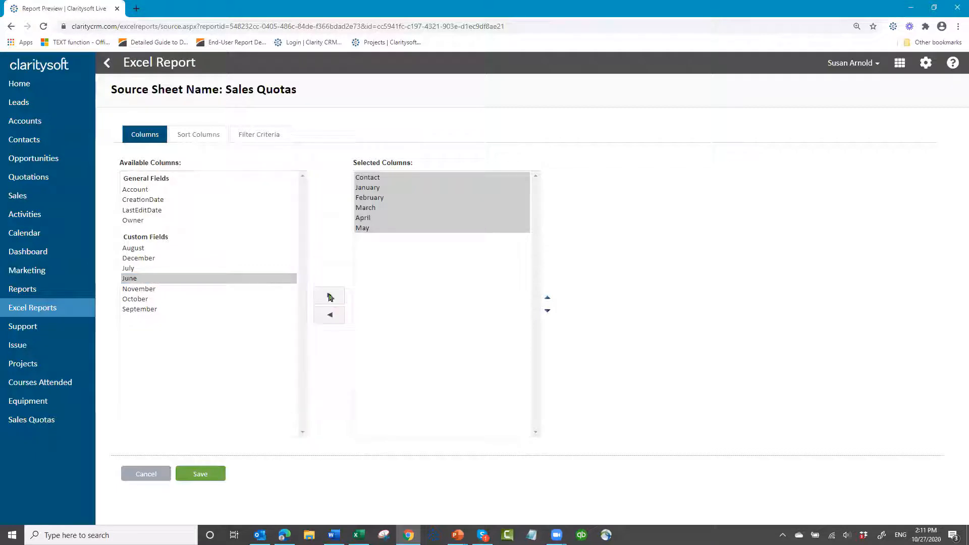
{"action": "left_click", "coordinate": [129, 269]}
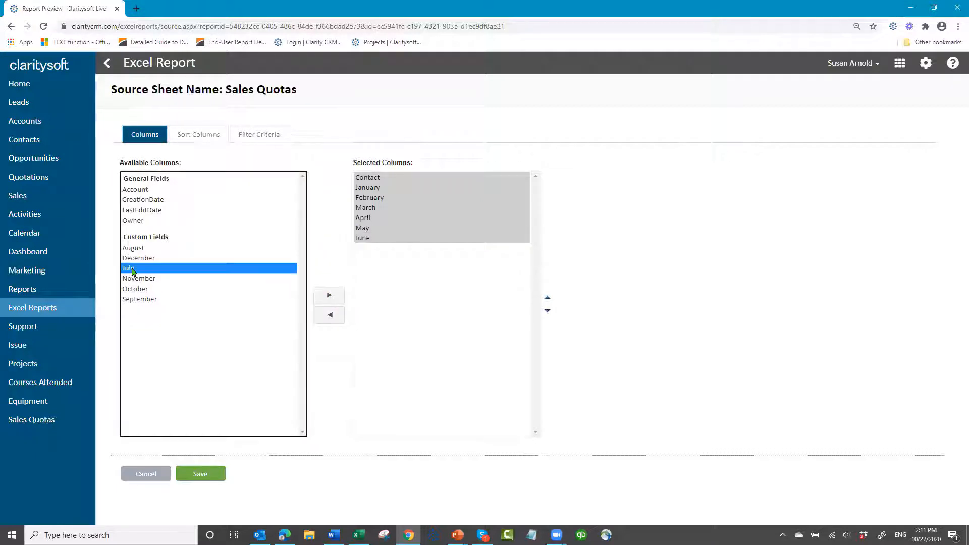
{"action": "left_click", "coordinate": [325, 297]}
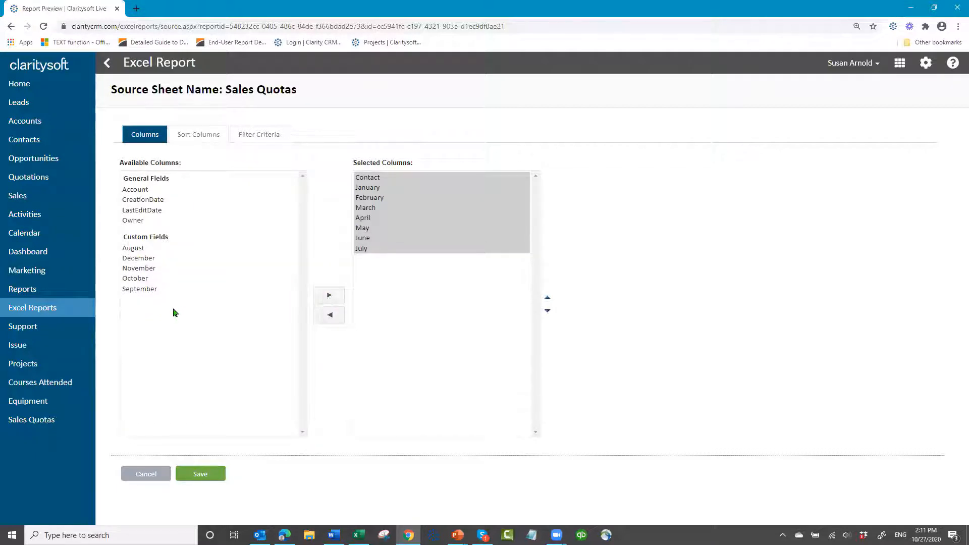
Add the August, September, October, November and December columns to the Sales Quotas sheet in calendar order
{"action": "left_click", "coordinate": [140, 250]}
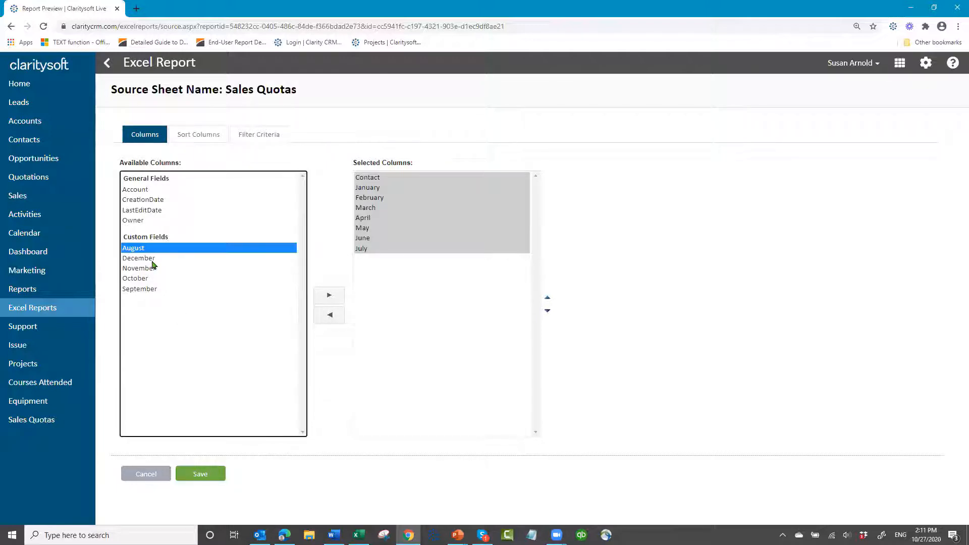
{"action": "left_click", "coordinate": [328, 298]}
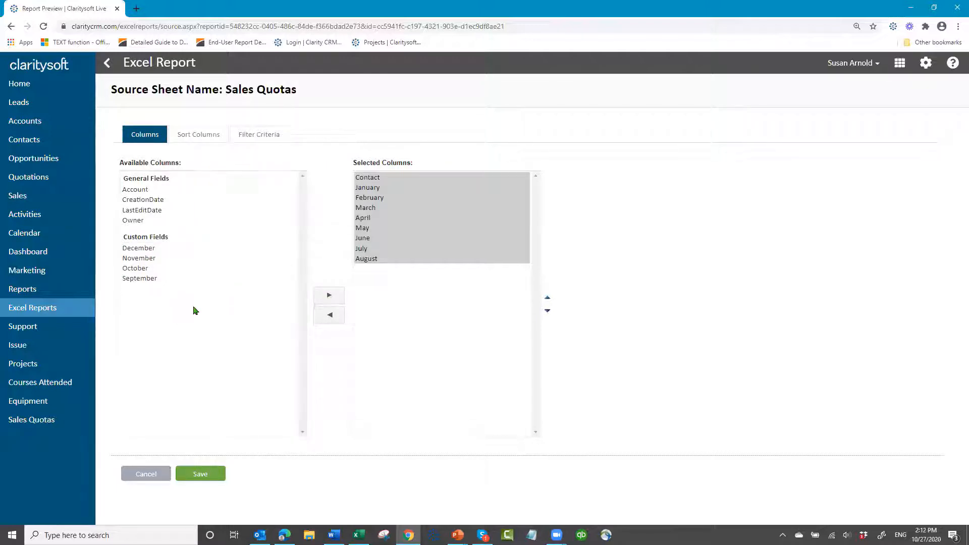
{"action": "left_click", "coordinate": [137, 280]}
{"action": "left_click", "coordinate": [331, 295]}
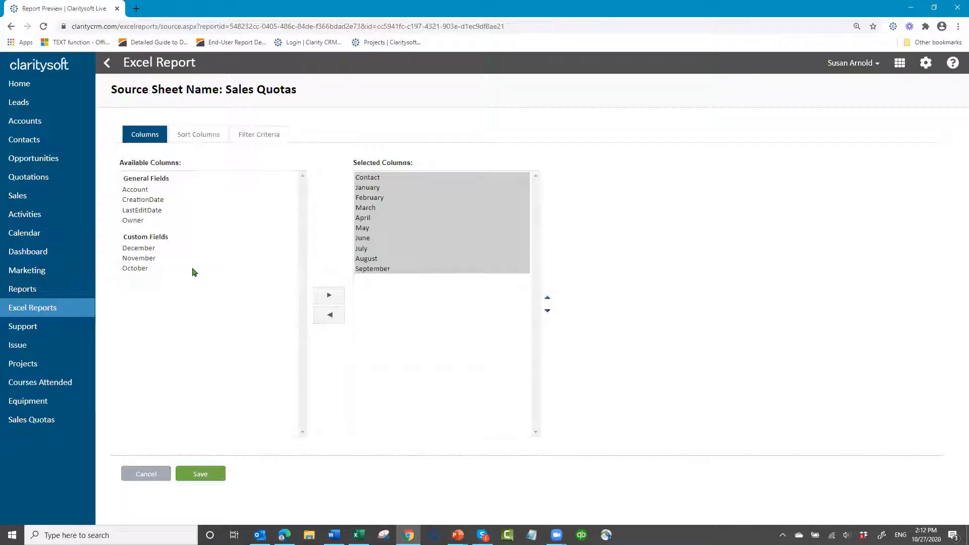
{"action": "left_click", "coordinate": [135, 268]}
{"action": "left_click", "coordinate": [329, 295]}
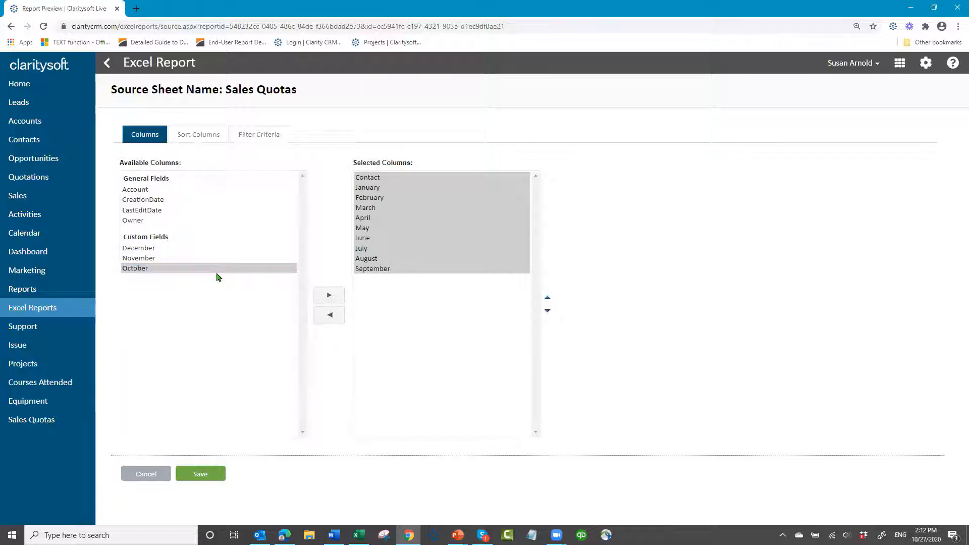
{"action": "left_click", "coordinate": [146, 258]}
{"action": "left_click", "coordinate": [326, 298]}
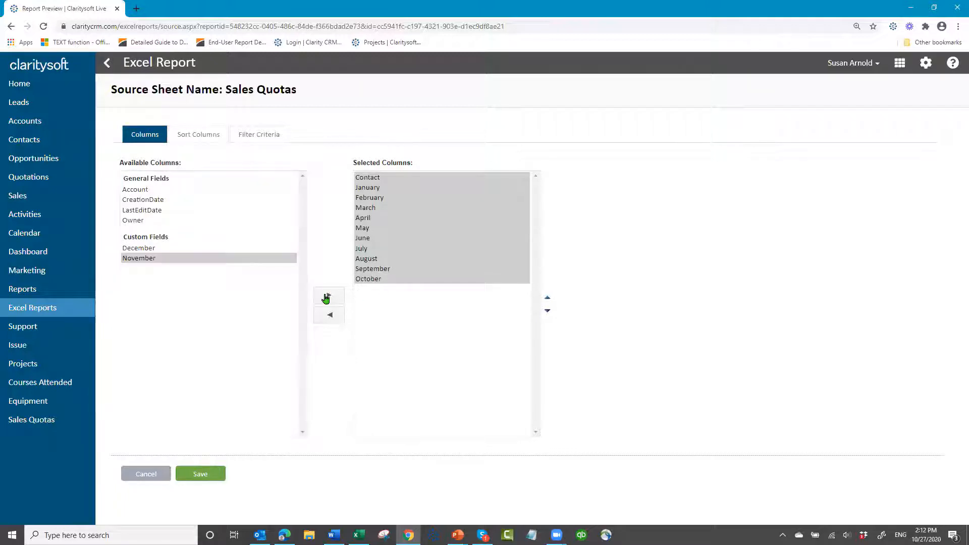
{"action": "left_click", "coordinate": [179, 250]}
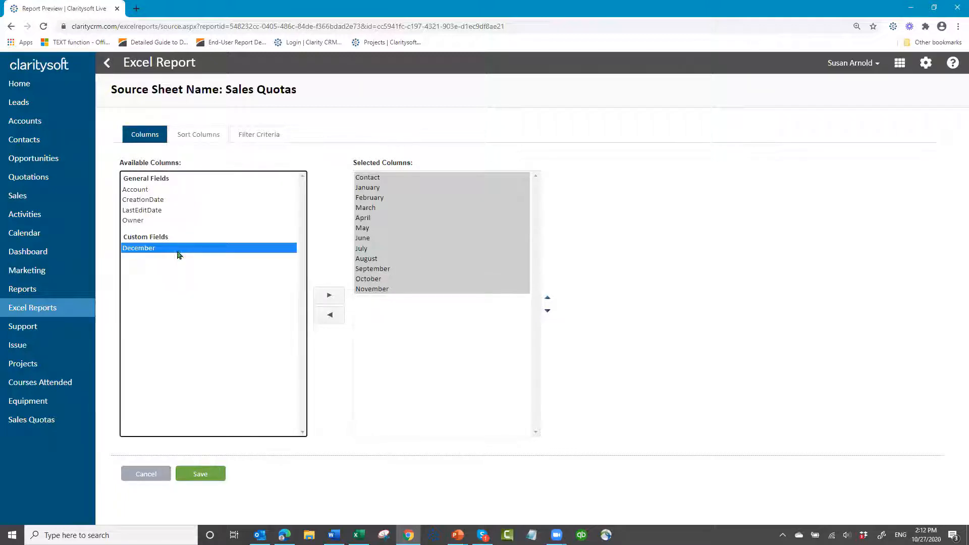
{"action": "left_click", "coordinate": [340, 296]}
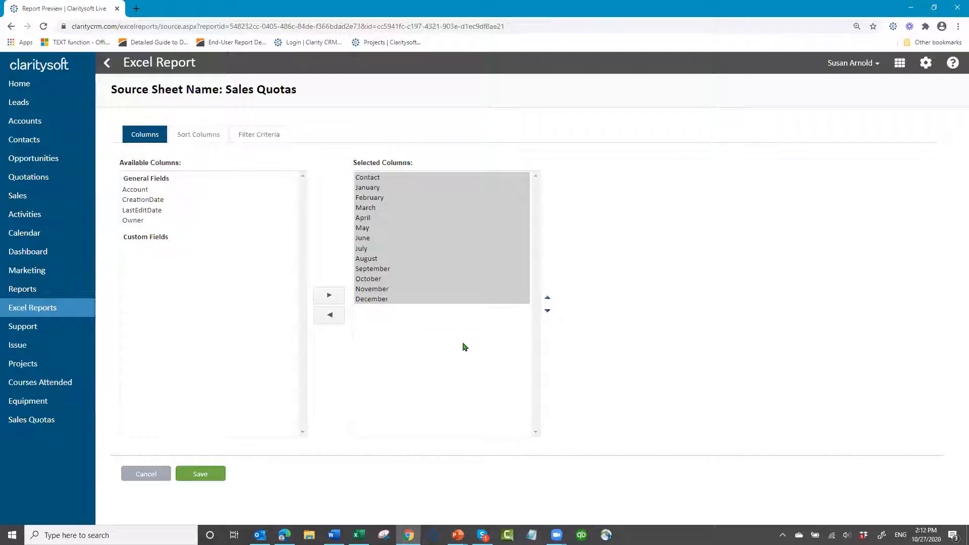
Sort the Sales Quotas sheet by Contact ascending and save the source sheet
{"action": "left_click", "coordinate": [204, 136]}
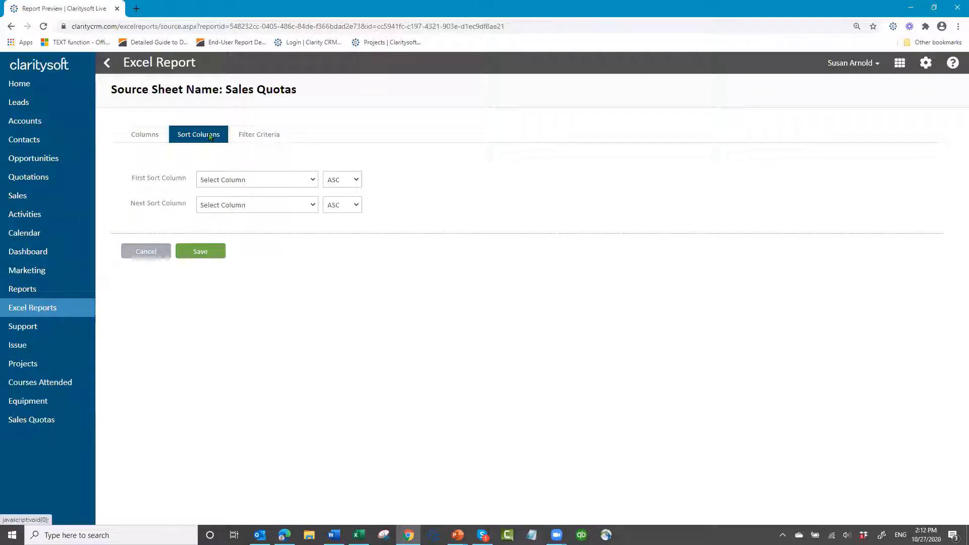
{"action": "left_click", "coordinate": [312, 180]}
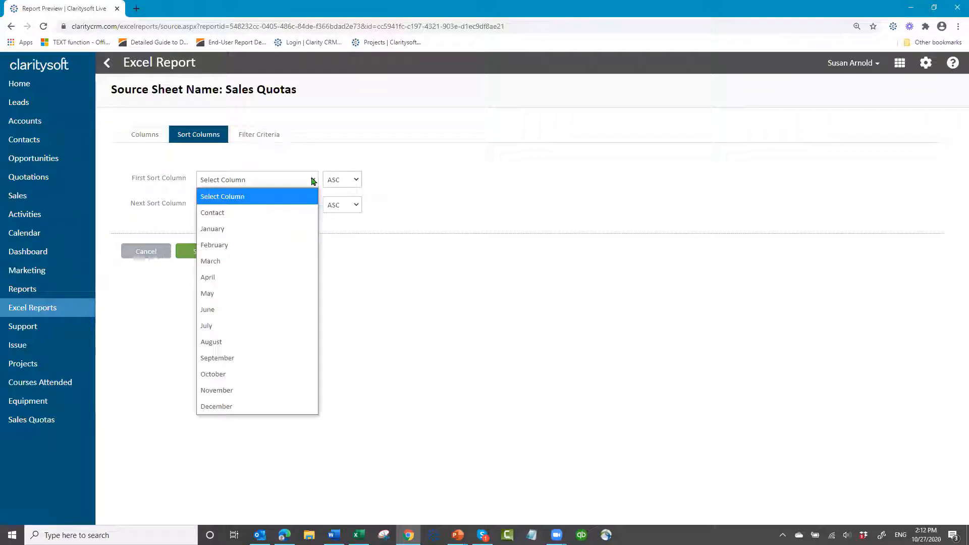
{"action": "left_click", "coordinate": [269, 213]}
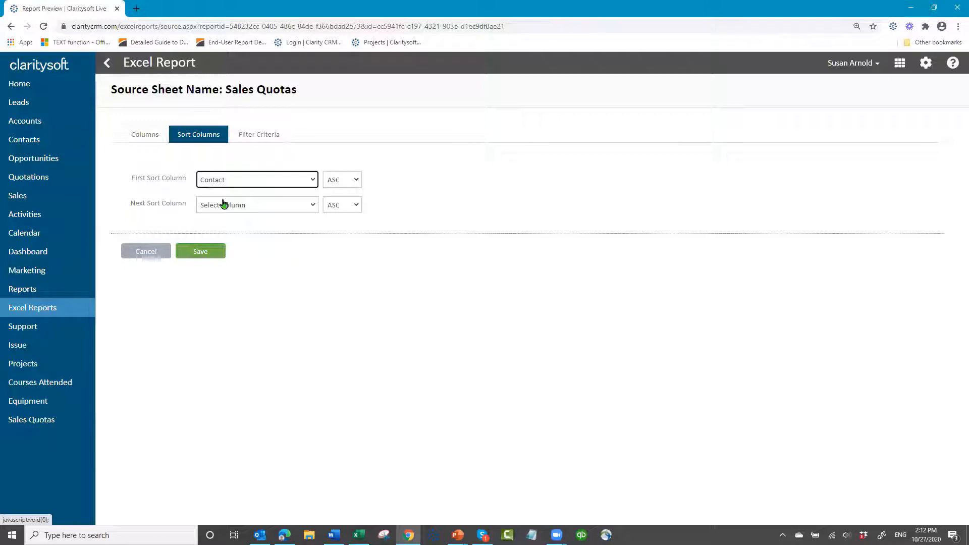
{"action": "left_click", "coordinate": [193, 250]}
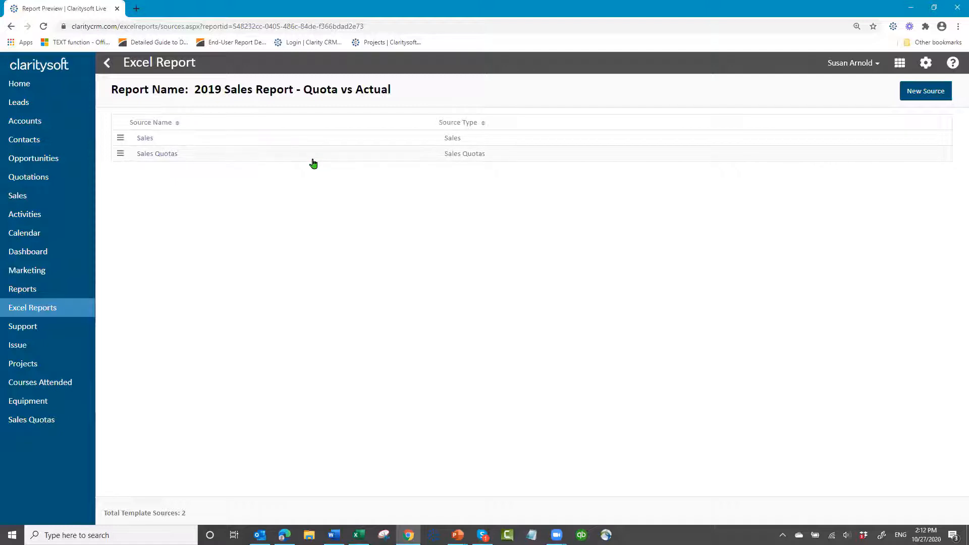
Return to the Excel Reports list and collapse the Webinar Reports, 2019 Reports, 2018 Reports and Main Reports folders
{"action": "left_click", "coordinate": [106, 66]}
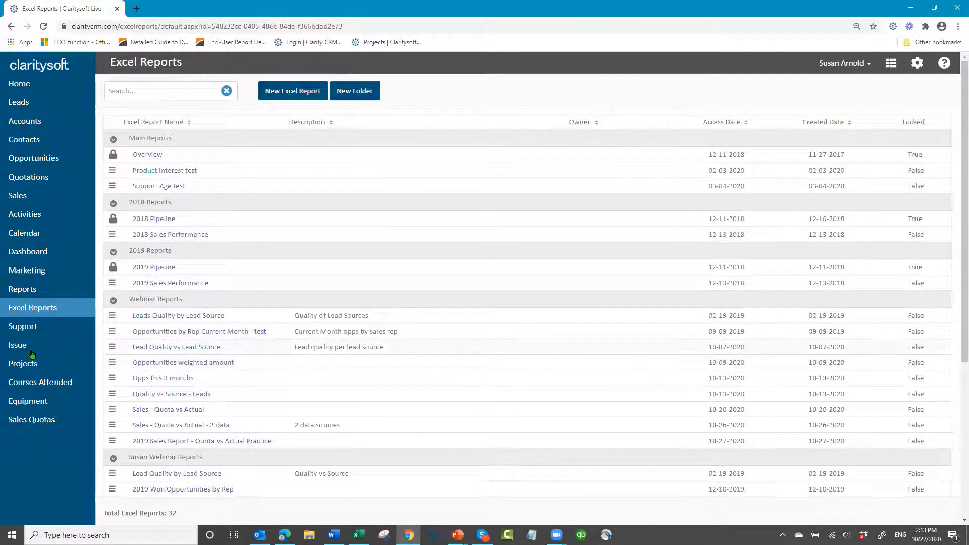
{"action": "left_click", "coordinate": [112, 302]}
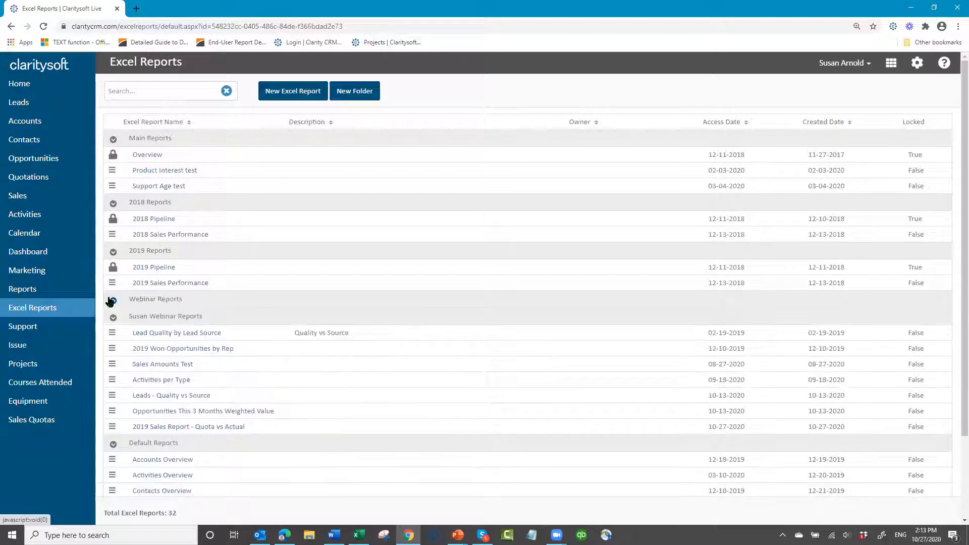
{"action": "left_click", "coordinate": [113, 250]}
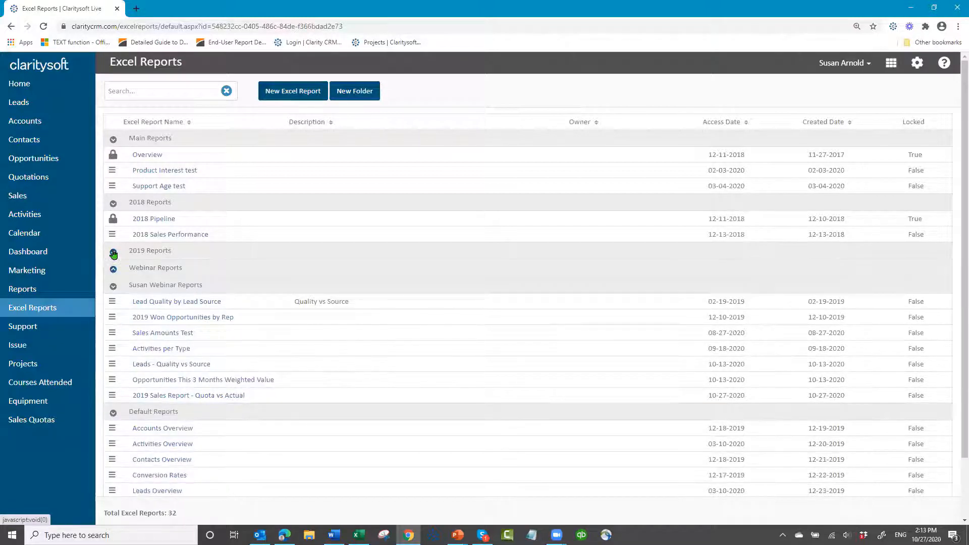
{"action": "left_click", "coordinate": [114, 203]}
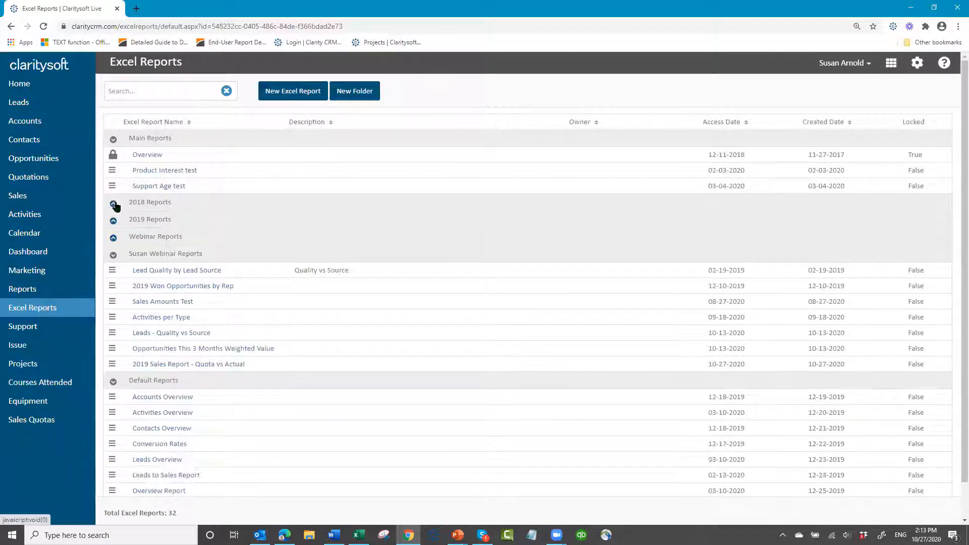
{"action": "left_click", "coordinate": [113, 142]}
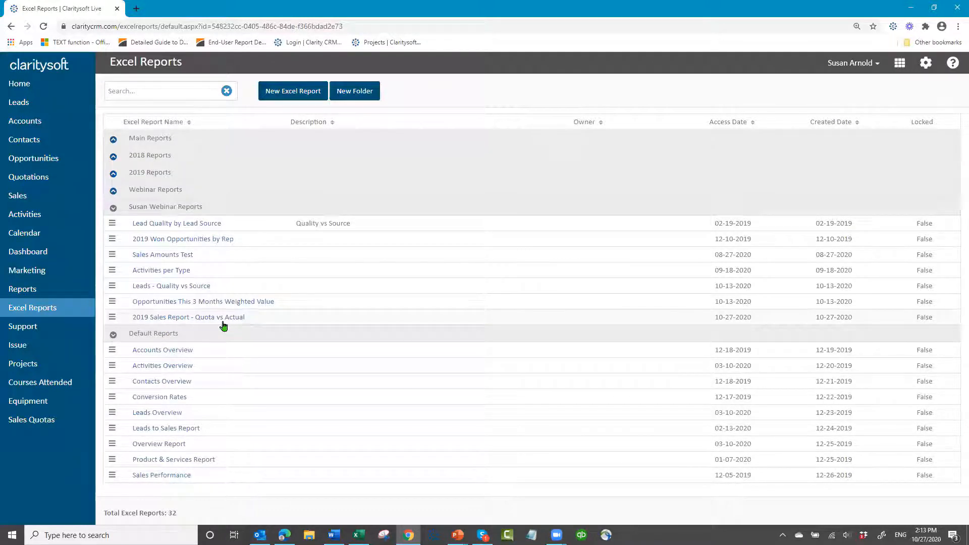
Download the template of the 2019 Sales Report - Quota vs Actual and open the file in Excel
{"action": "left_click", "coordinate": [112, 319]}
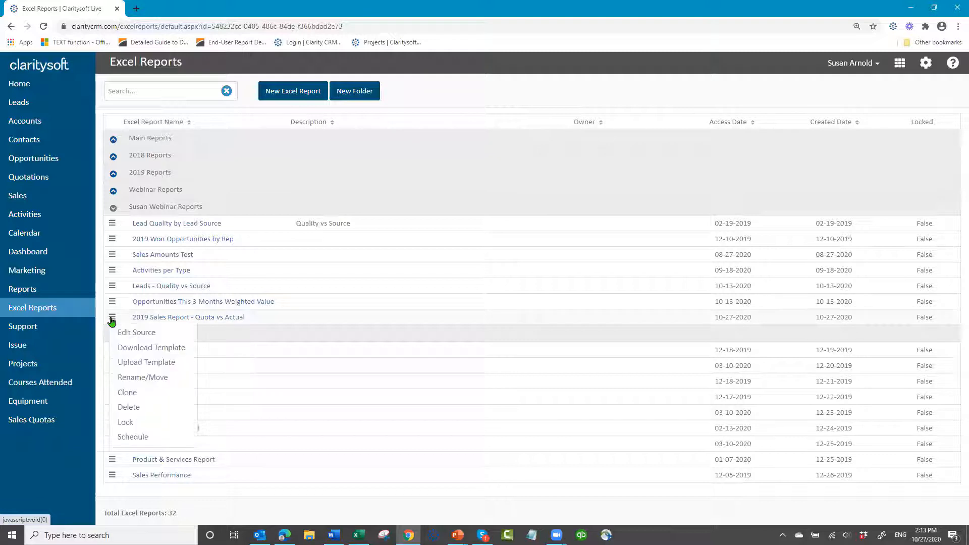
{"action": "left_click", "coordinate": [132, 348]}
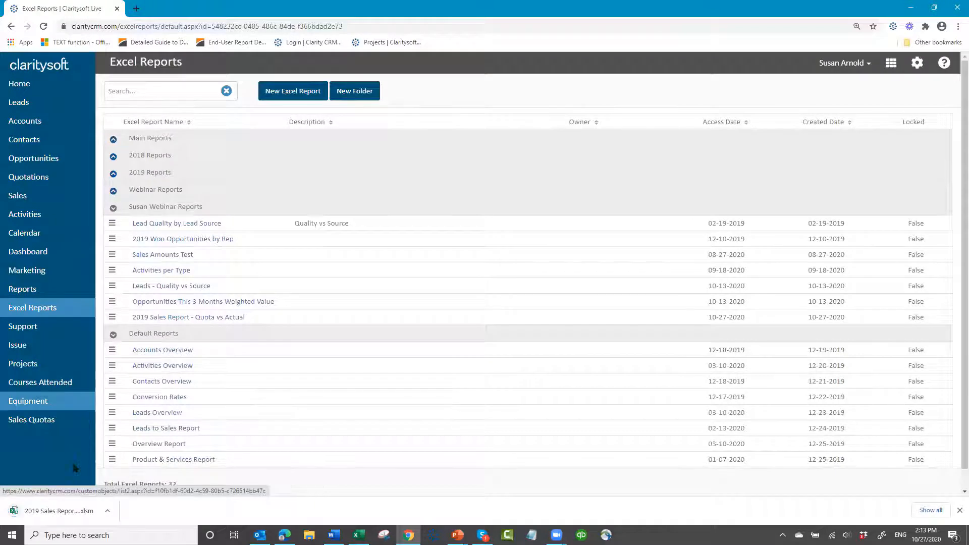
{"action": "left_click", "coordinate": [63, 511]}
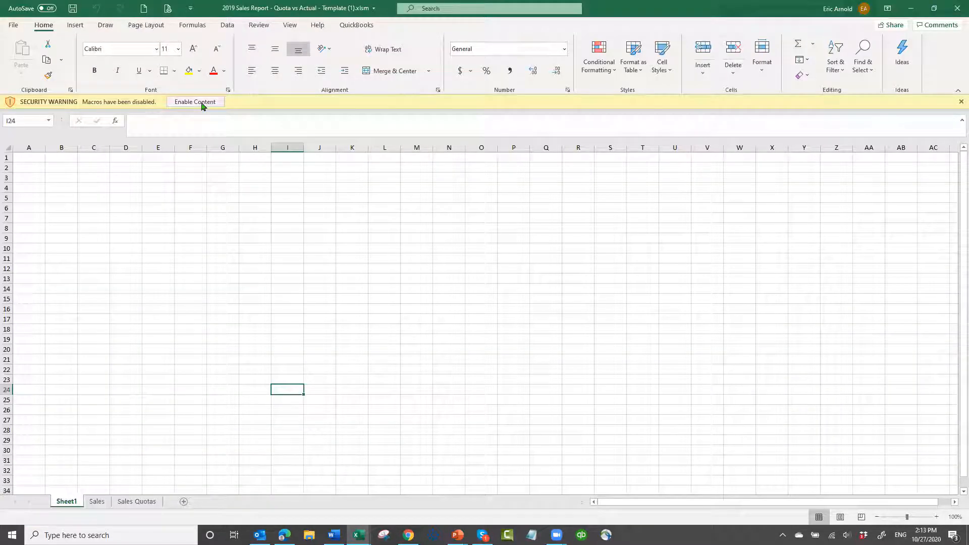
{"action": "left_click", "coordinate": [203, 103]}
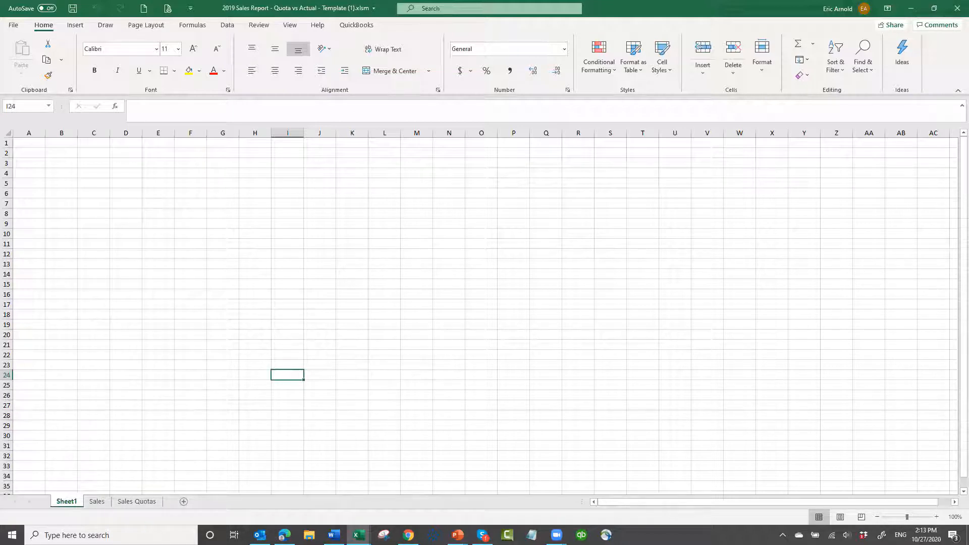
Check the template's Sales and Sales Quotas sheets, and download and open the 2019 Sales Report - Quota vs Actual with its content enabled
{"action": "left_click", "coordinate": [98, 502]}
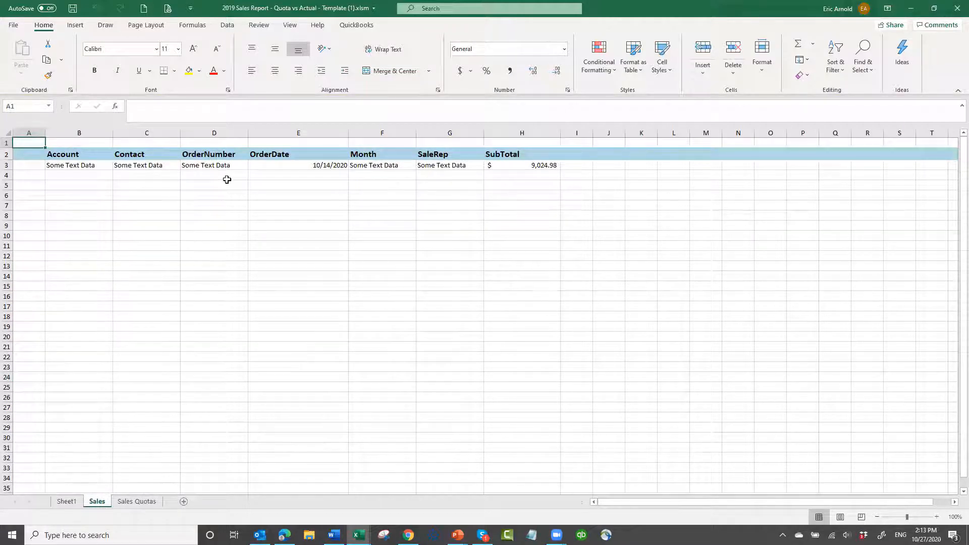
{"action": "left_click", "coordinate": [140, 502]}
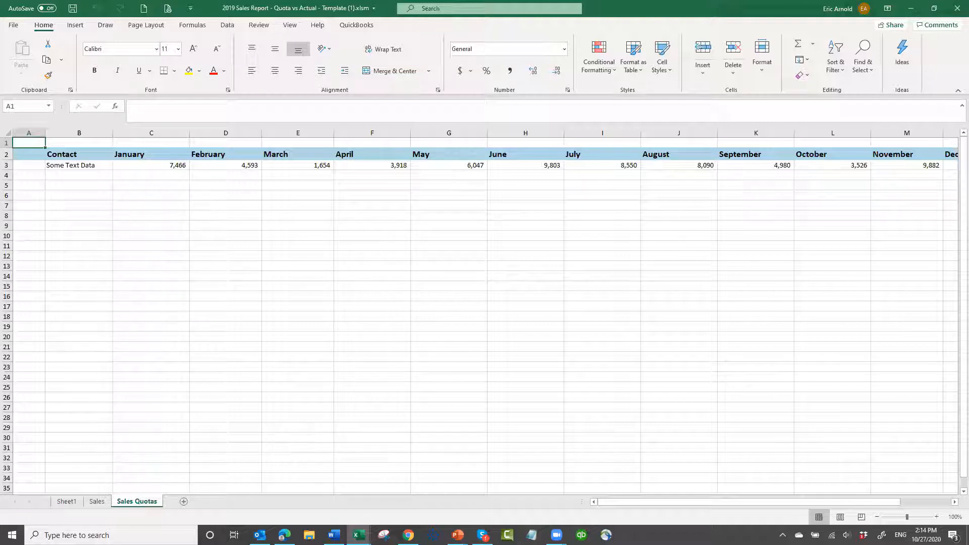
{"action": "mouse_move", "coordinate": [409, 535]}
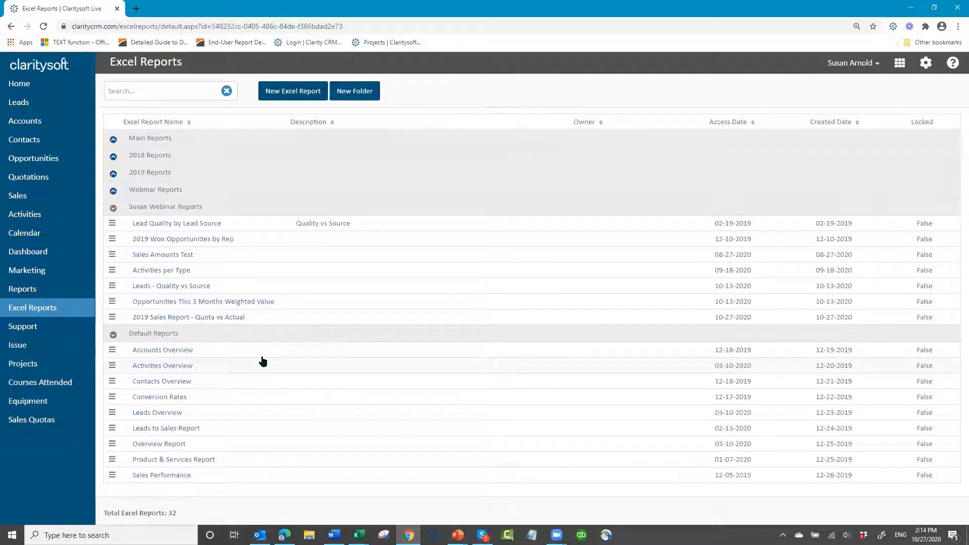
{"action": "left_click", "coordinate": [160, 318]}
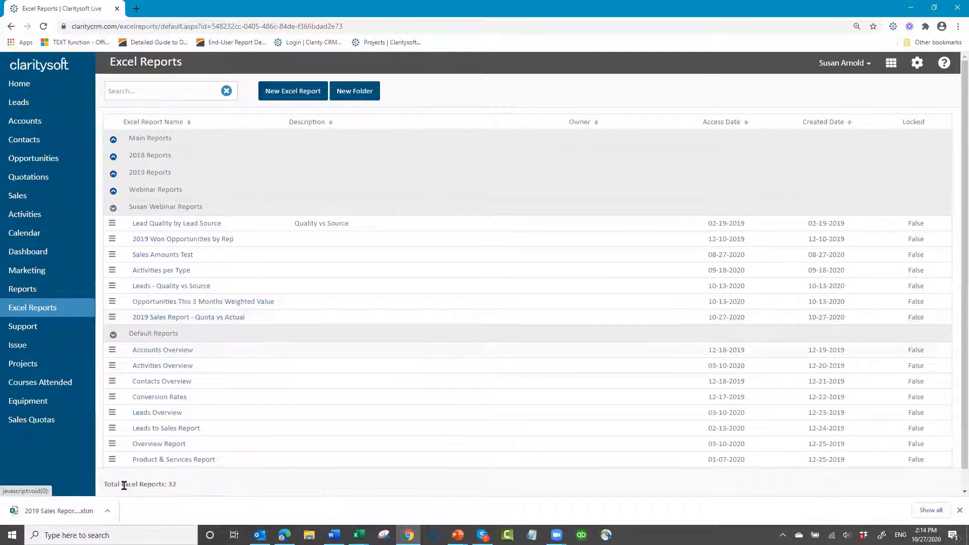
{"action": "left_click", "coordinate": [48, 513]}
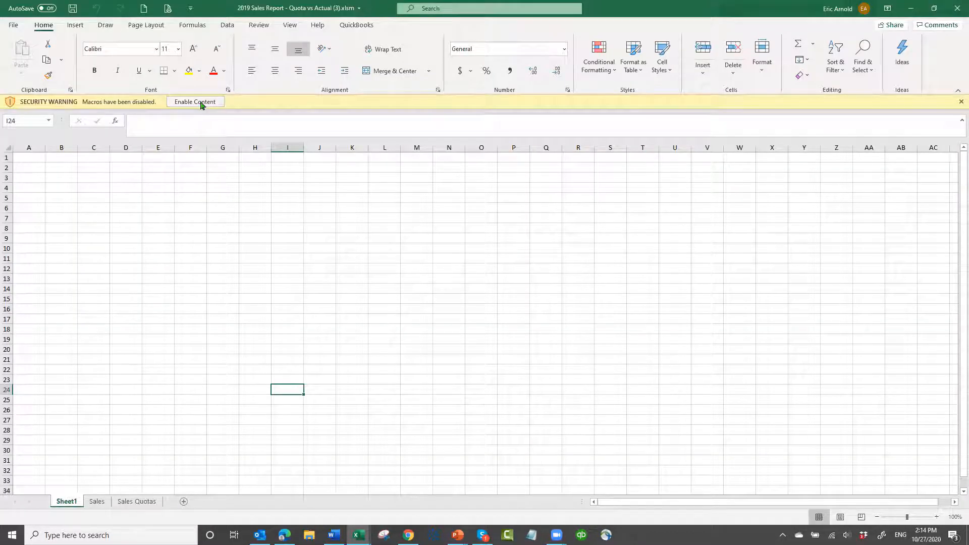
{"action": "left_click", "coordinate": [195, 102]}
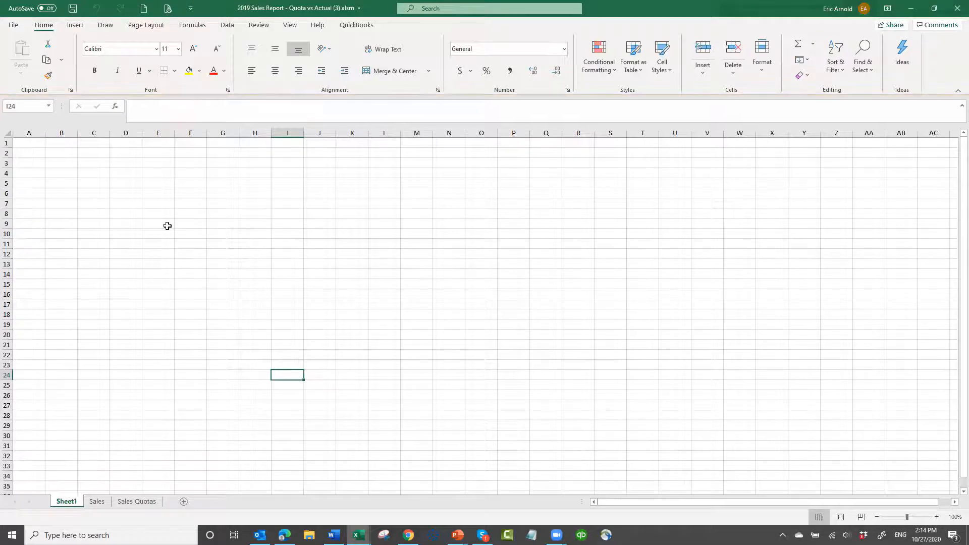
Copy all data rows of the downloaded report's Sales sheet and select cell B4 on the template's Sales sheet
{"action": "left_click", "coordinate": [98, 502]}
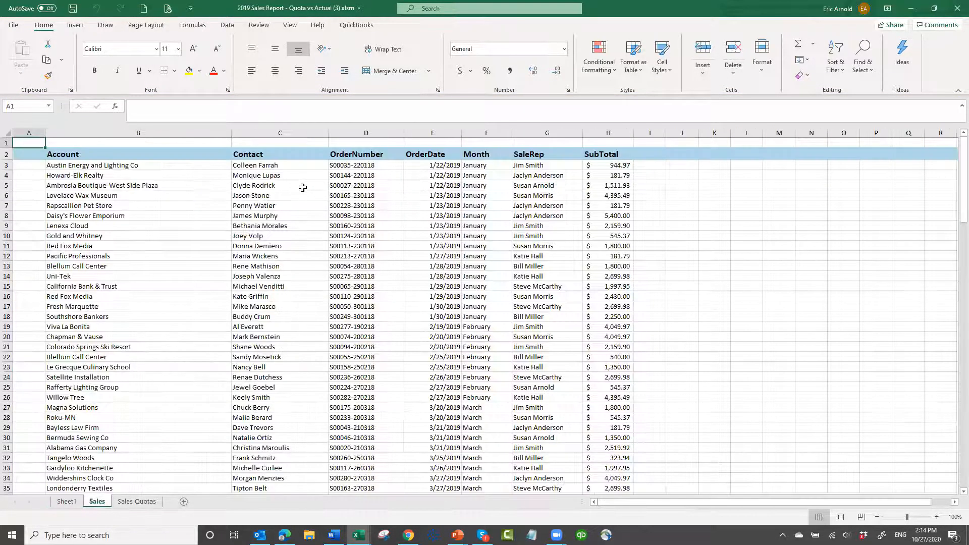
{"action": "left_click", "coordinate": [97, 166]}
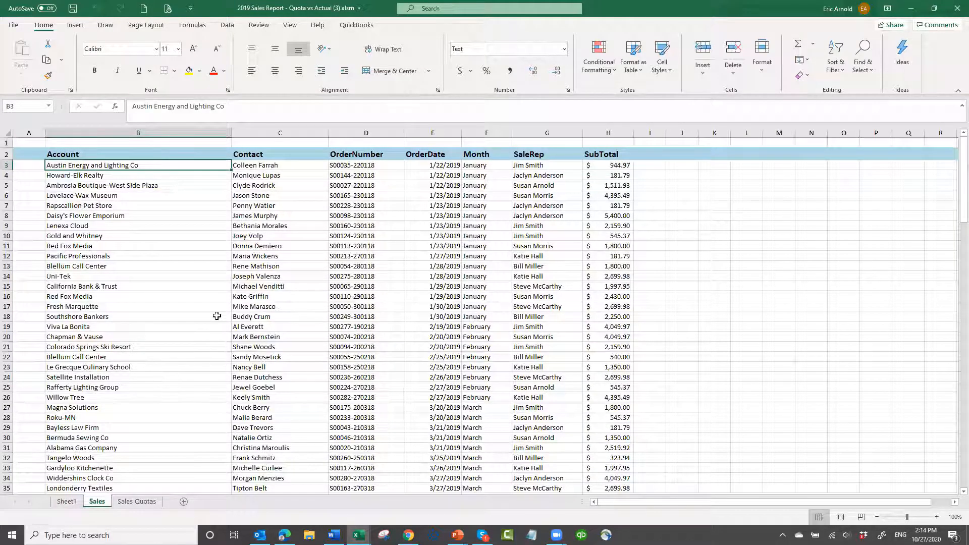
{"action": "key", "text": "ctrl+shift+End"}
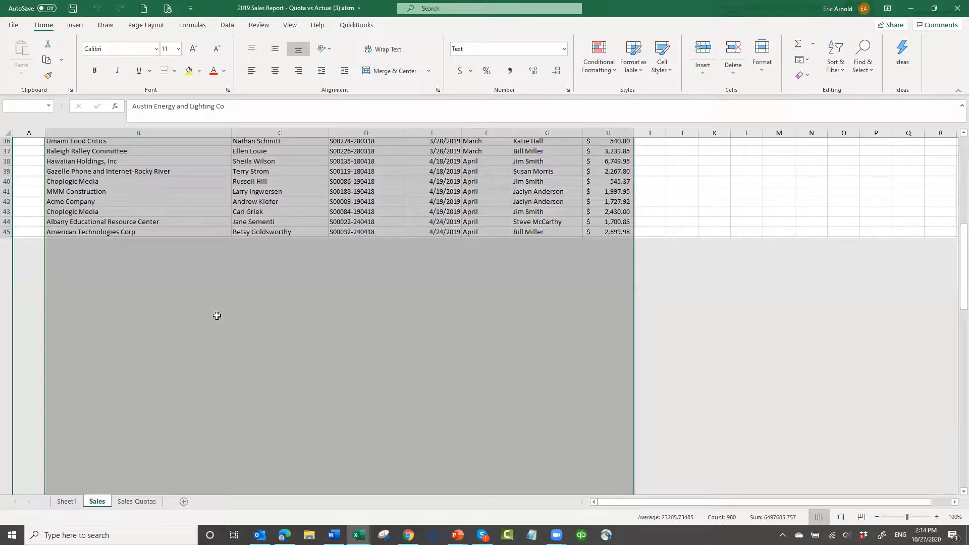
{"action": "key", "text": "ctrl+c"}
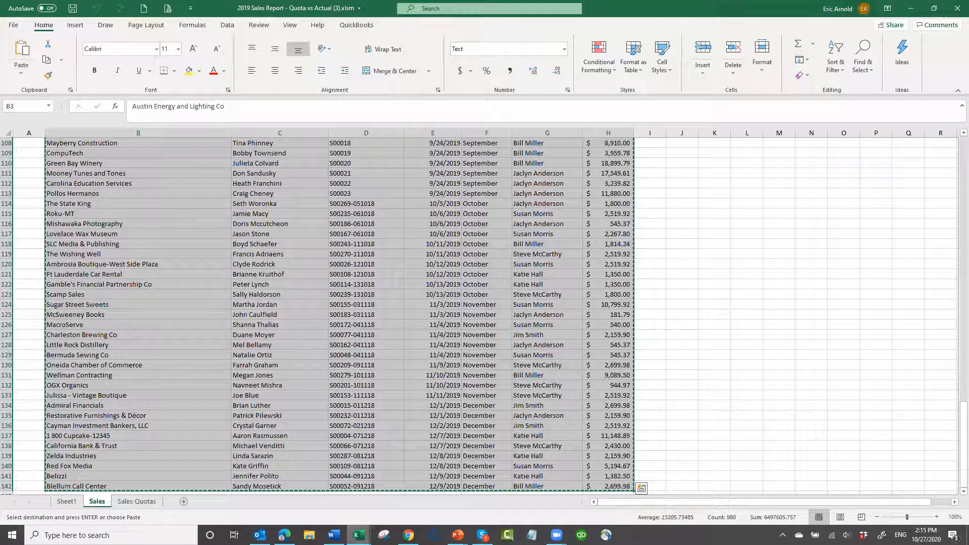
{"action": "mouse_move", "coordinate": [359, 534]}
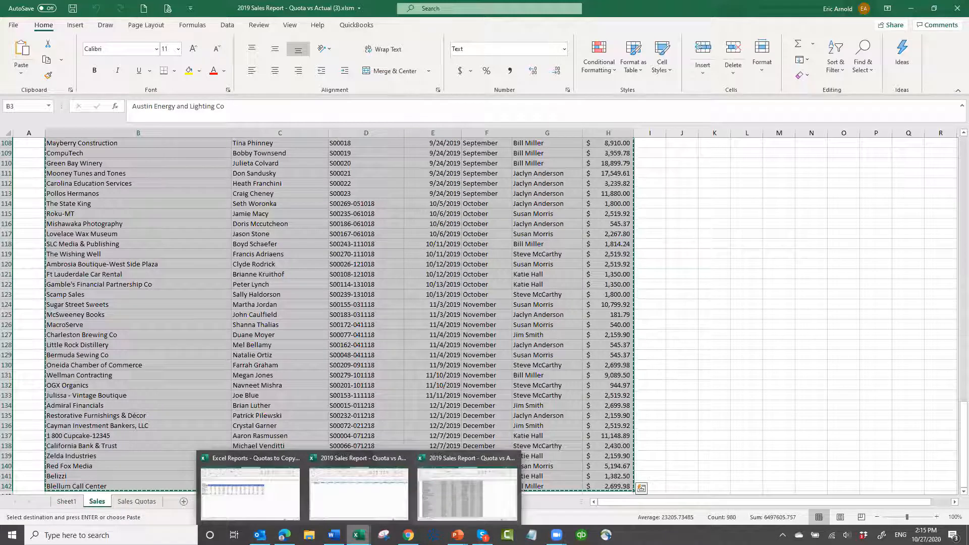
{"action": "left_click", "coordinate": [333, 496]}
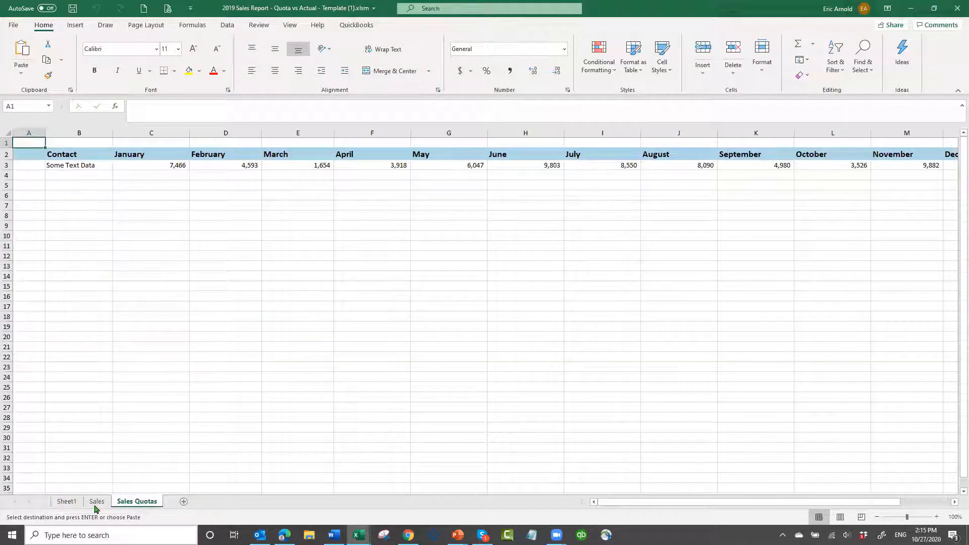
{"action": "key", "text": "ctrl+Page_Up"}
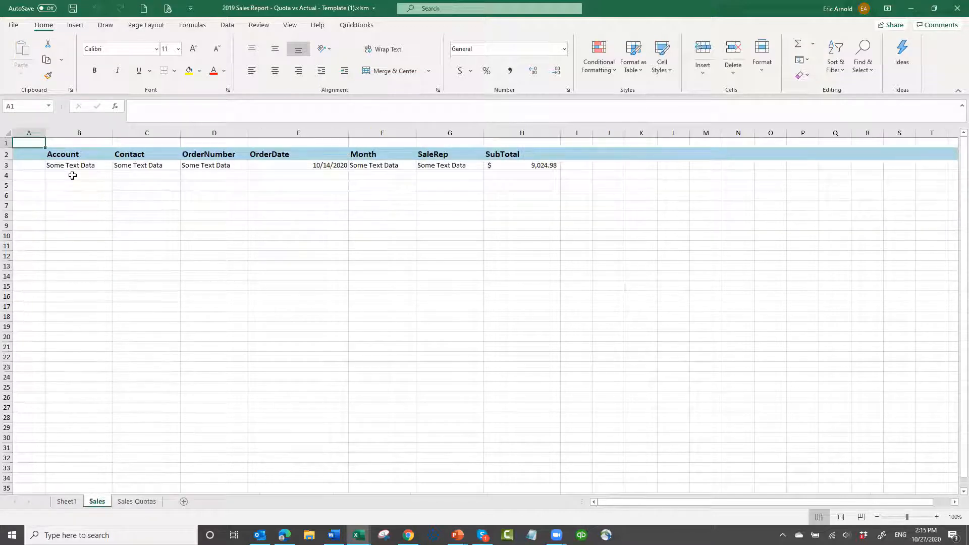
{"action": "left_click", "coordinate": [75, 176]}
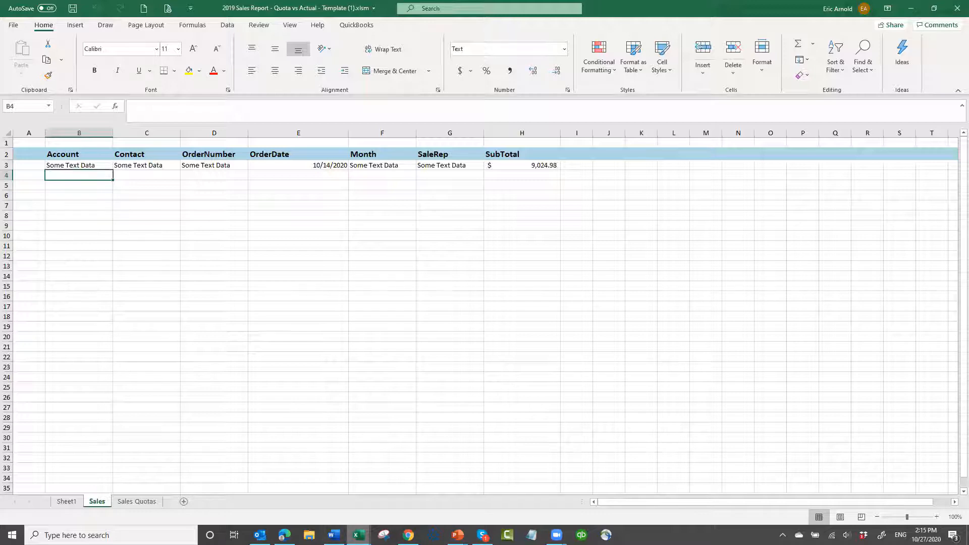
Recopy the Sales data rows from the downloaded report and paste them into the template's Sales sheet from cell B4
{"action": "mouse_move", "coordinate": [359, 535]}
{"action": "left_click", "coordinate": [459, 497]}
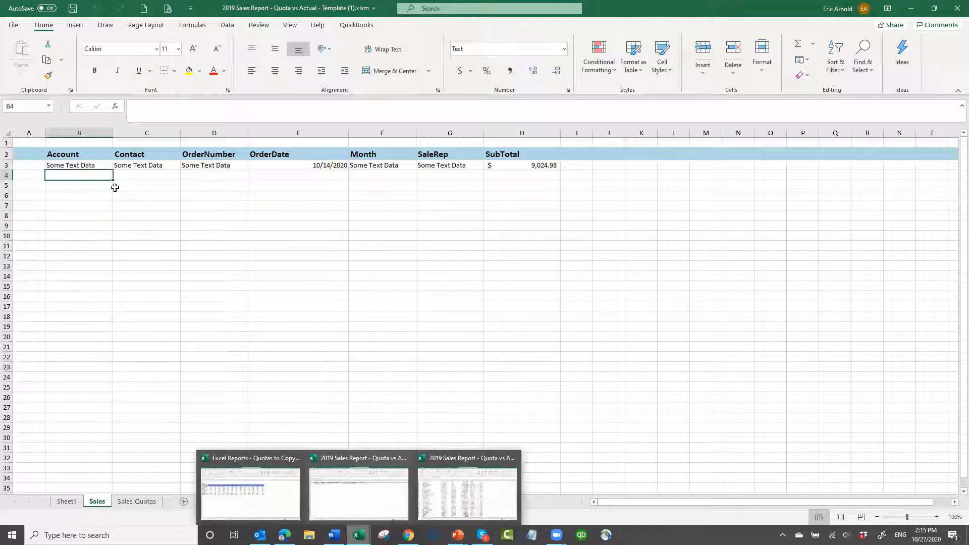
{"action": "key", "text": "ctrl+a"}
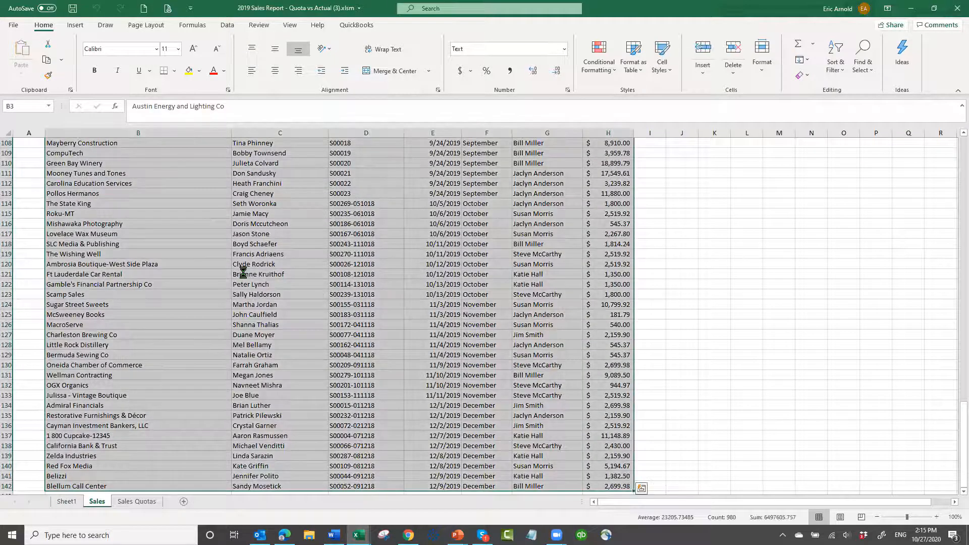
{"action": "key", "text": "ctrl+c"}
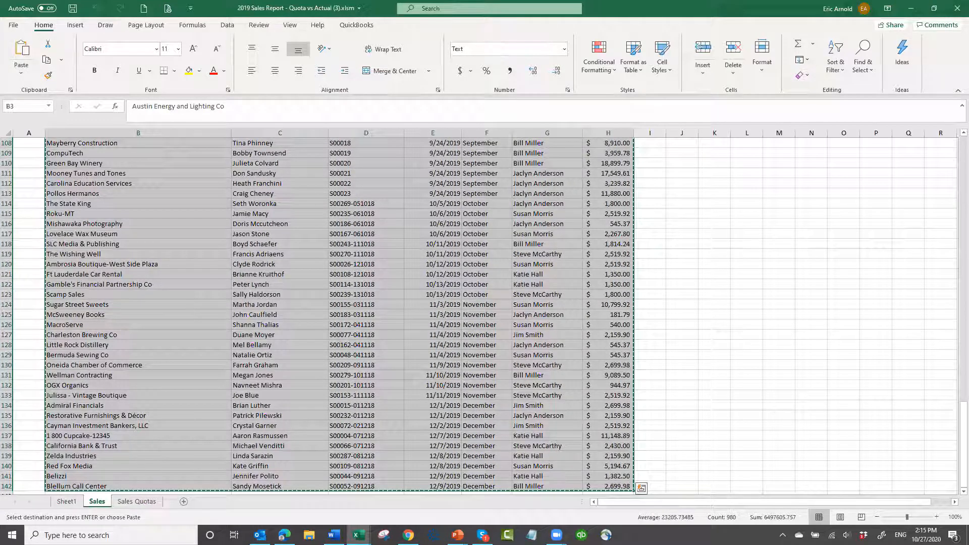
{"action": "mouse_move", "coordinate": [359, 535]}
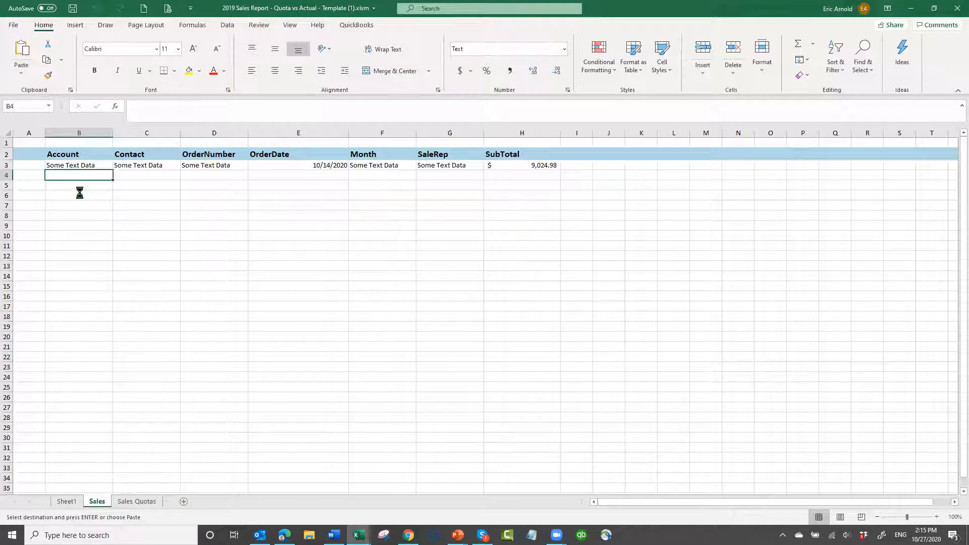
{"action": "key", "text": "Return"}
{"action": "left_click", "coordinate": [182, 239]}
Copy the quota rows B3:N9 from the downloaded report's Sales Quotas sheet
{"action": "left_click", "coordinate": [137, 501]}
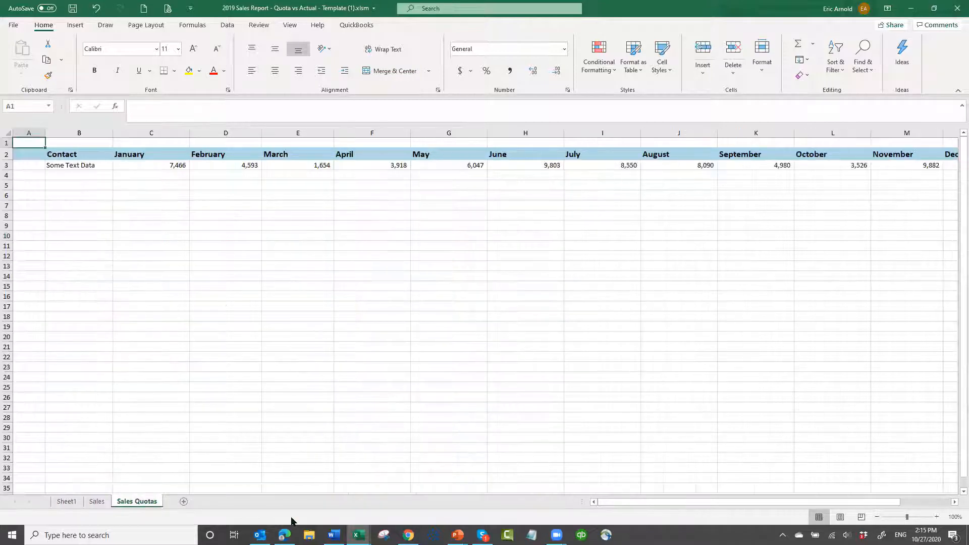
{"action": "mouse_move", "coordinate": [359, 534]}
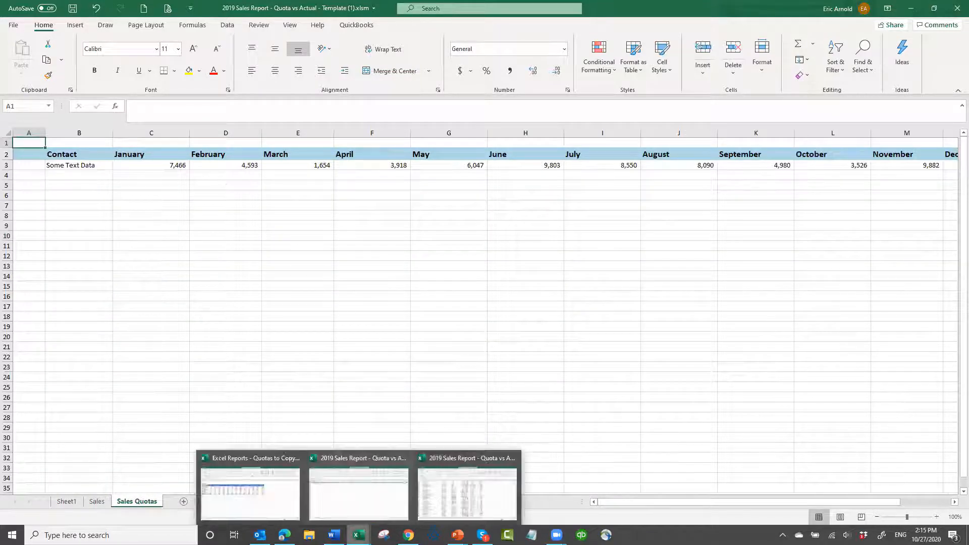
{"action": "left_click", "coordinate": [439, 502]}
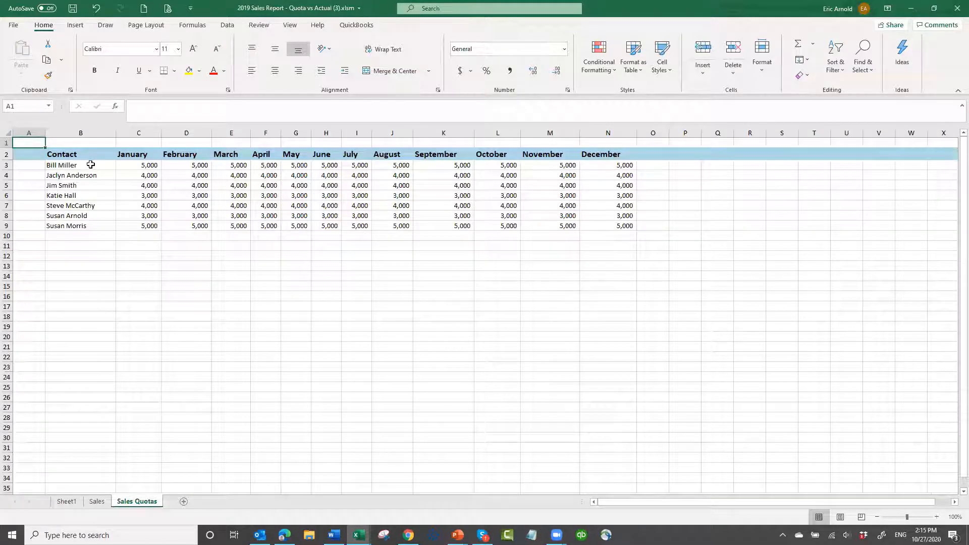
{"action": "left_click", "coordinate": [105, 167]}
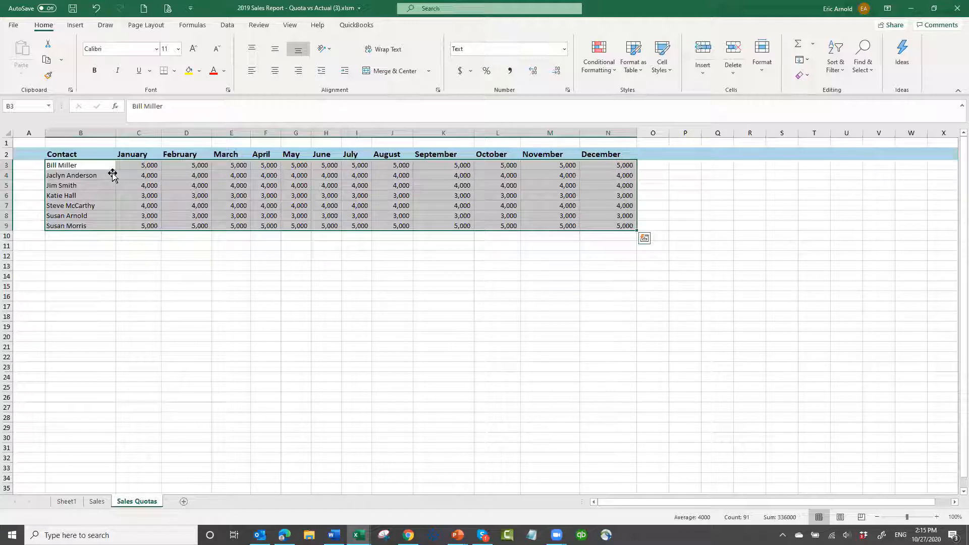
{"action": "left_click", "coordinate": [101, 165]}
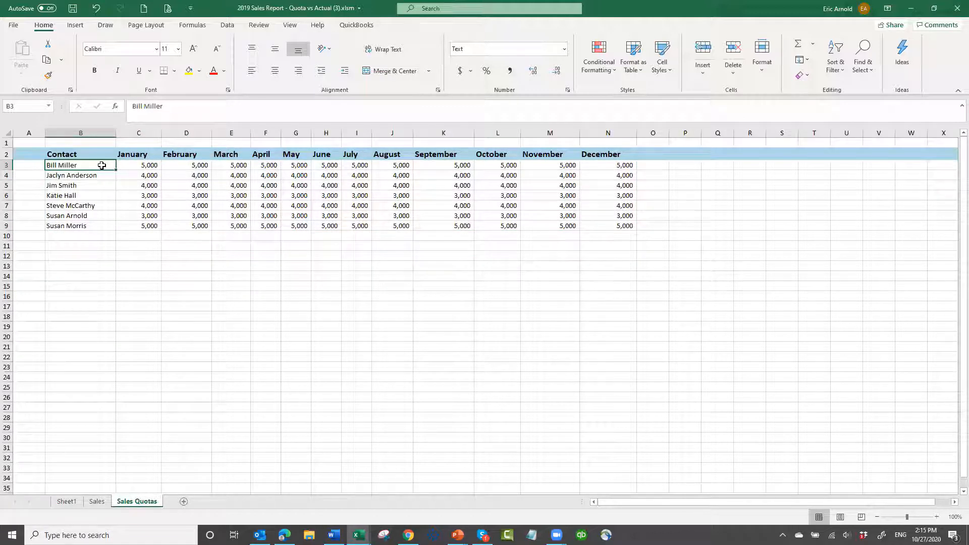
{"action": "key", "text": "ctrl+shift+End"}
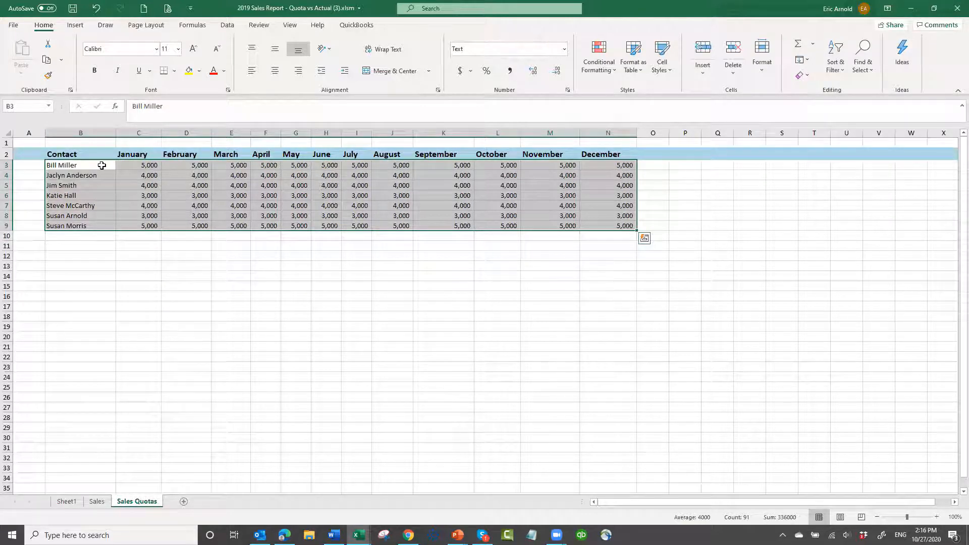
{"action": "right_click", "coordinate": [102, 166]}
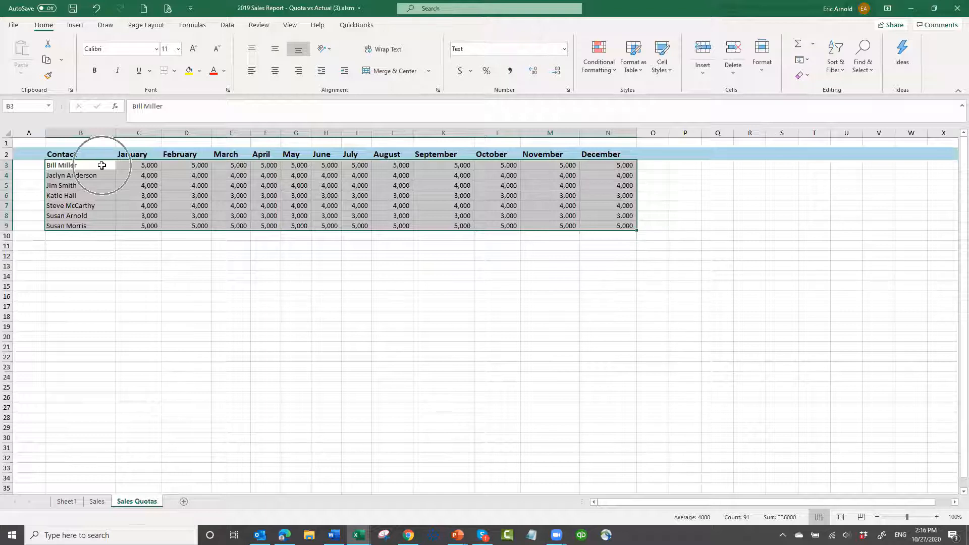
{"action": "key", "text": "ctrl+q"}
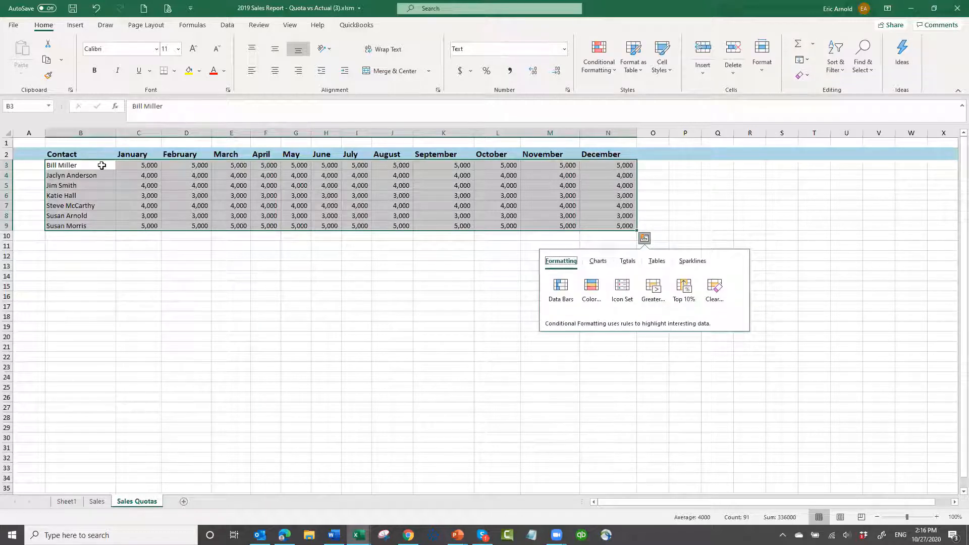
{"action": "key", "text": "Escape"}
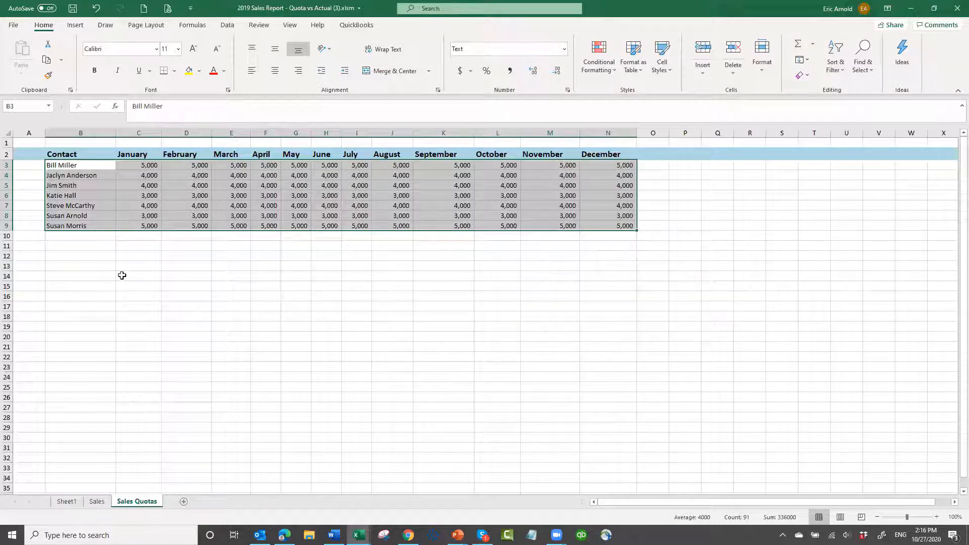
{"action": "key", "text": "ctrl+c"}
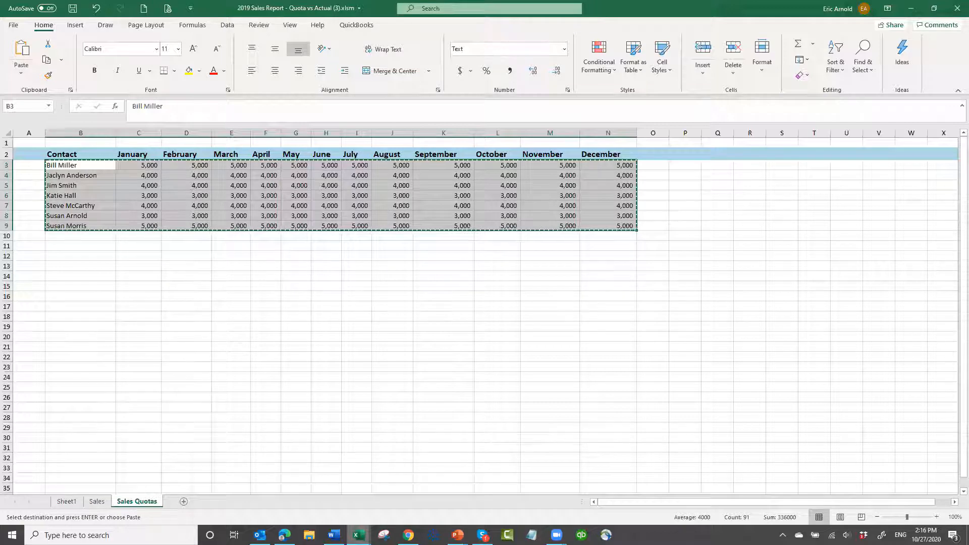
Paste the copied quota rows into the template's Sales Quotas sheet from cell B4
{"action": "left_click", "coordinate": [359, 535]}
{"action": "left_click", "coordinate": [328, 489]}
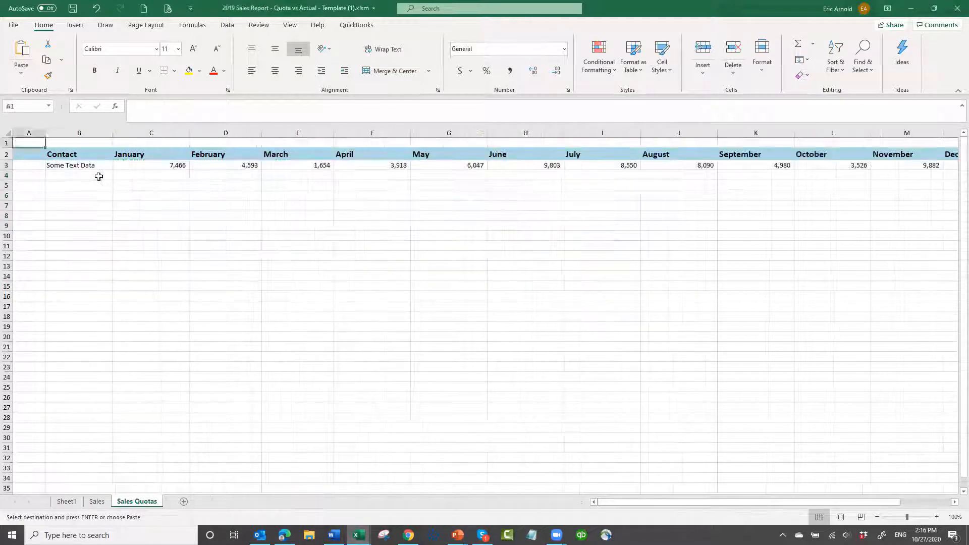
{"action": "left_click", "coordinate": [98, 174]}
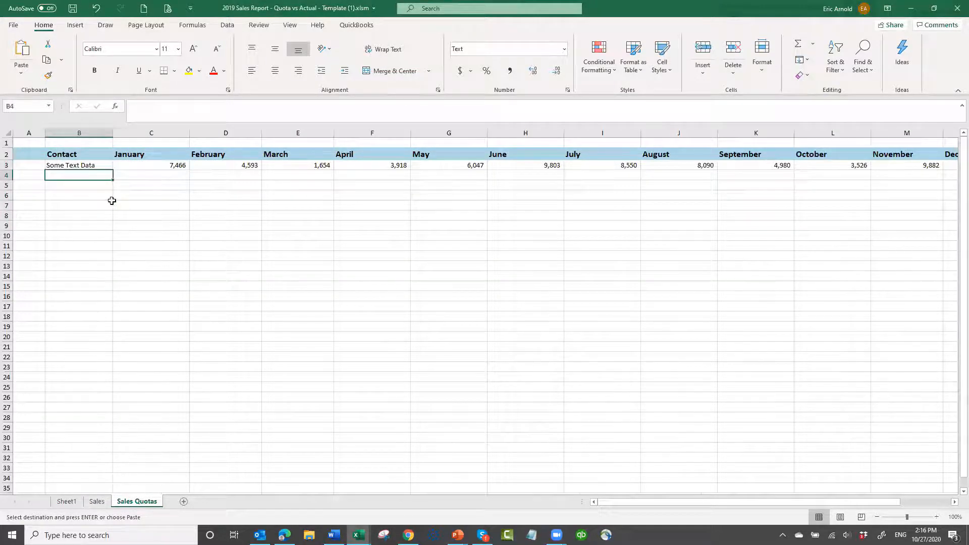
{"action": "key", "text": "Return"}
{"action": "left_click", "coordinate": [165, 195]}
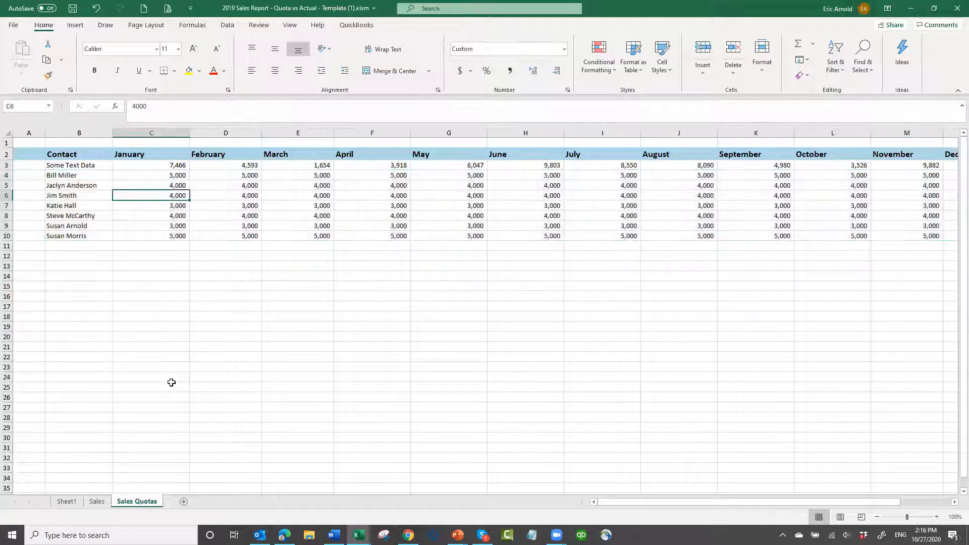
Copy the Quota title and the 2019 month header row from the Quotas to Copy workbook into the template's Sheet1 at B3
{"action": "left_click", "coordinate": [97, 502]}
{"action": "left_click", "coordinate": [66, 502]}
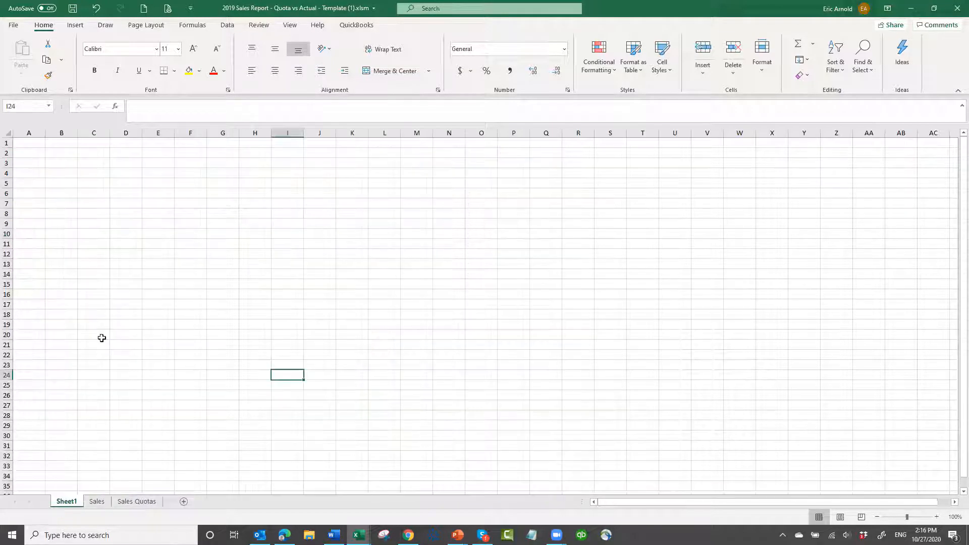
{"action": "left_click", "coordinate": [61, 164]}
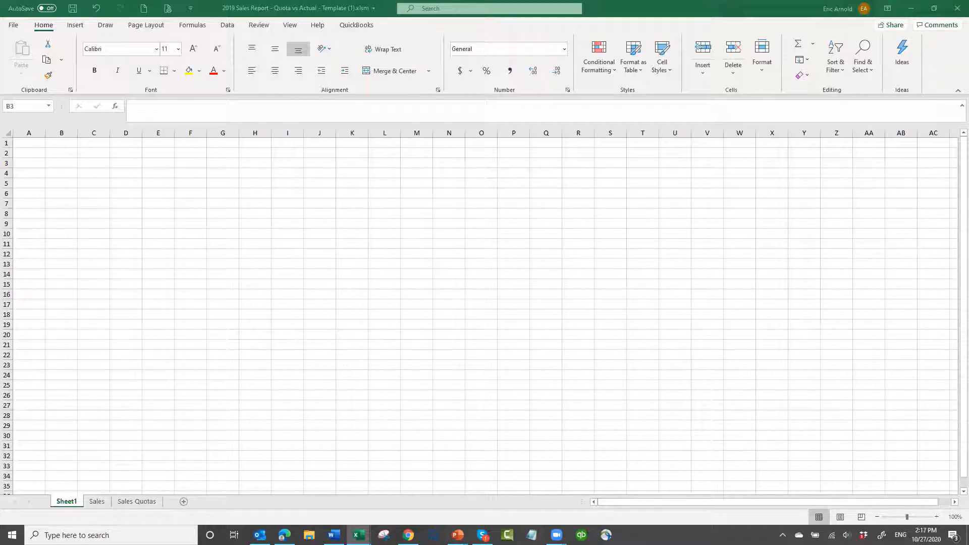
{"action": "key", "text": "ctrl+c"}
{"action": "left_click", "coordinate": [58, 166]}
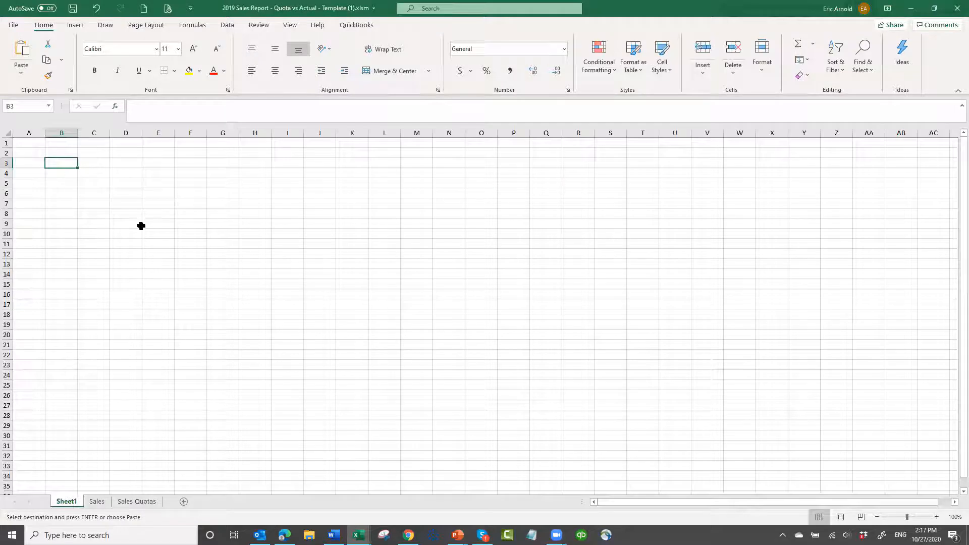
{"action": "key", "text": "Return"}
{"action": "left_click", "coordinate": [355, 218]}
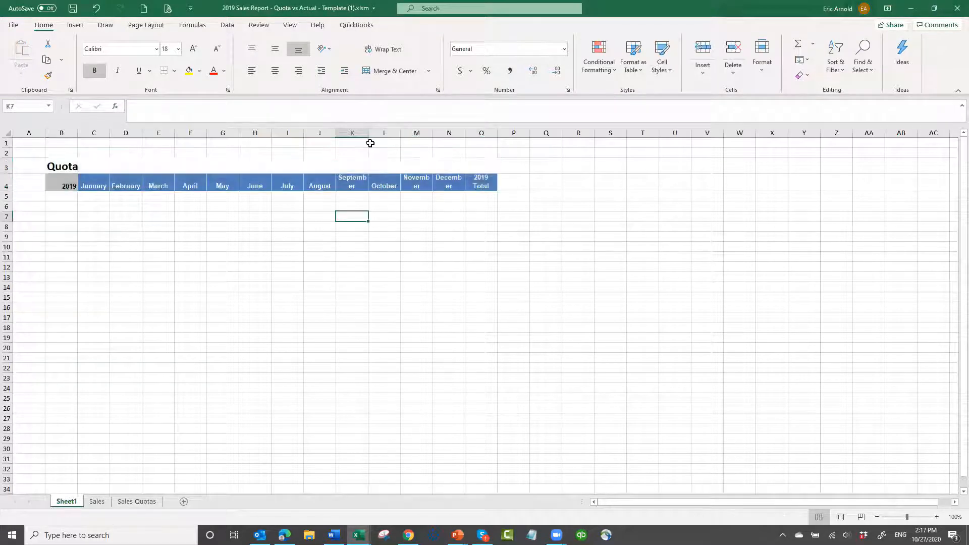
Widen Sheet1's column B and the September, November and December columns so the headers and contact names fit
{"action": "left_click_drag", "start_coordinate": [371, 132], "coordinate": [388, 132]}
{"action": "left_click_drag", "start_coordinate": [453, 136], "coordinate": [544, 135]}
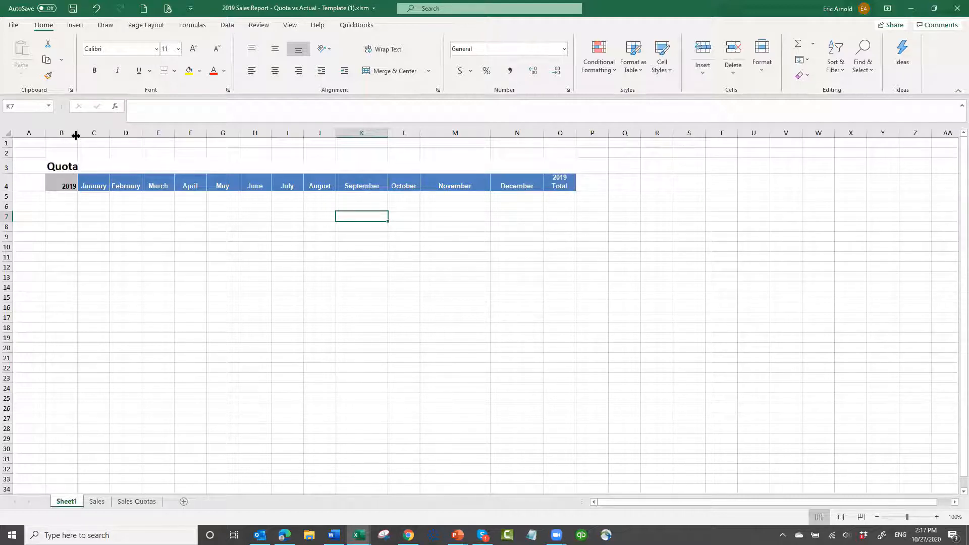
{"action": "left_click_drag", "start_coordinate": [81, 135], "coordinate": [109, 153]}
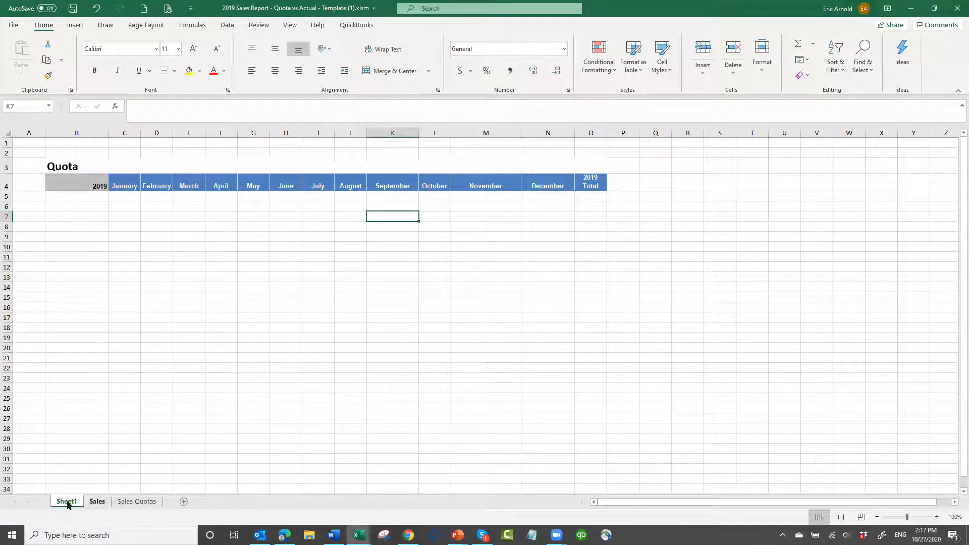
Try to copy the contact names B4:B10 from the Sales Quotas sheet to Sheet1 at B5
{"action": "left_click", "coordinate": [134, 502]}
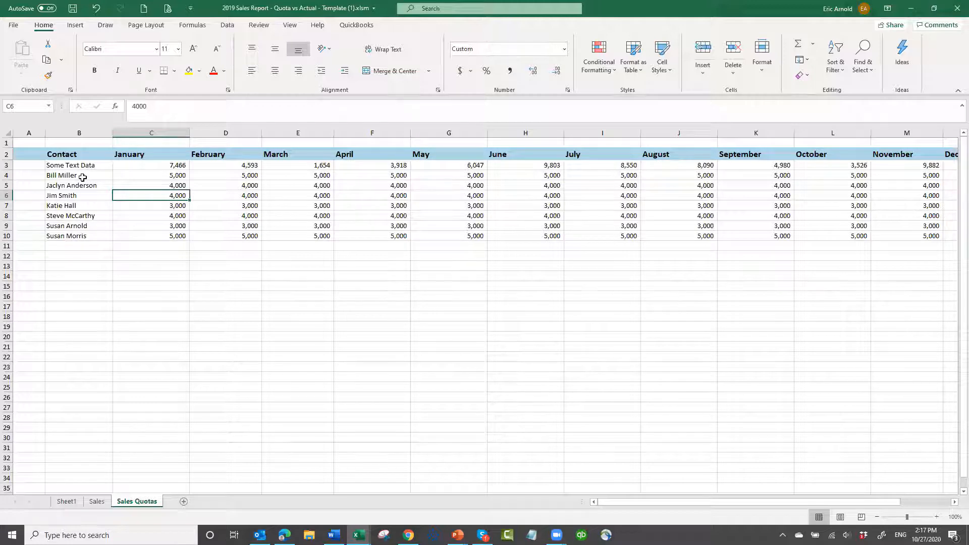
{"action": "left_click_drag", "start_coordinate": [82, 178], "coordinate": [85, 236]}
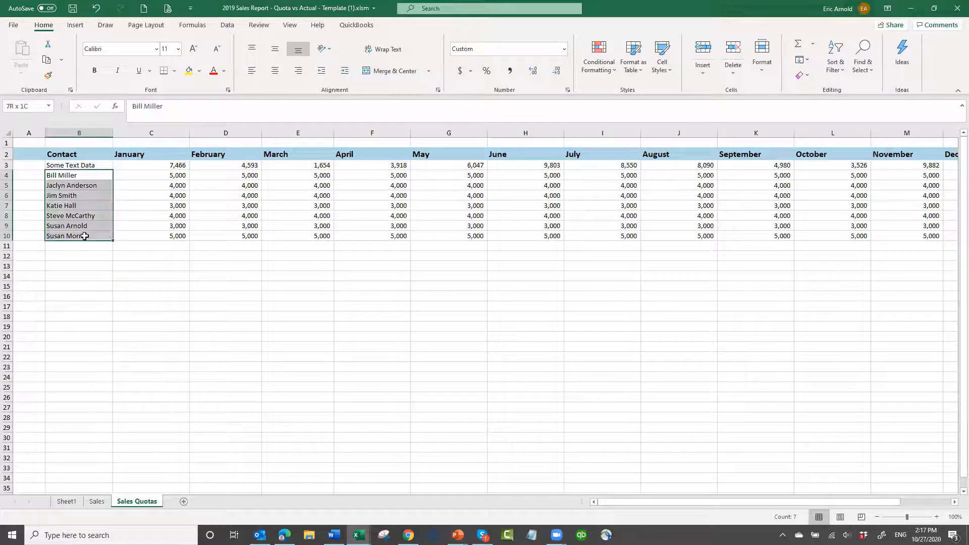
{"action": "key", "text": "ctrl+c"}
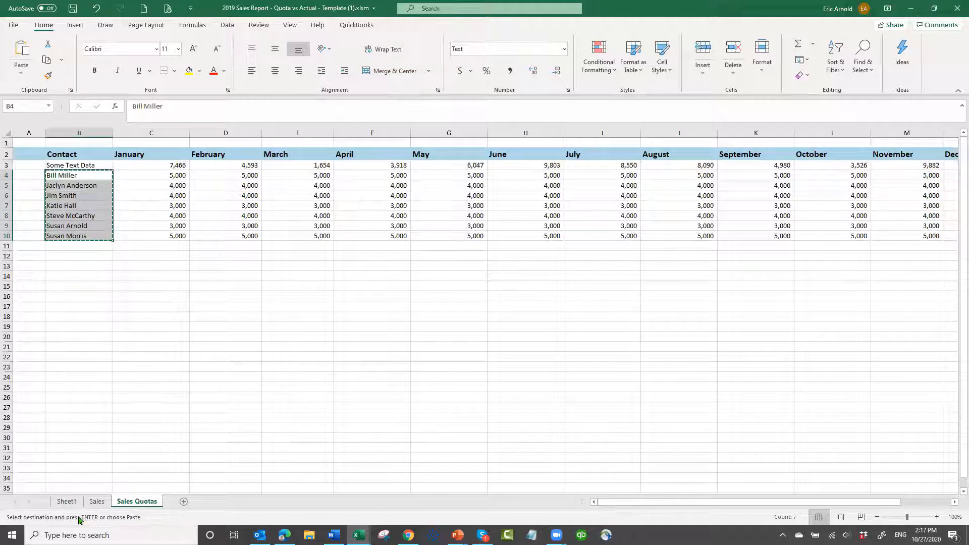
{"action": "left_click", "coordinate": [67, 501]}
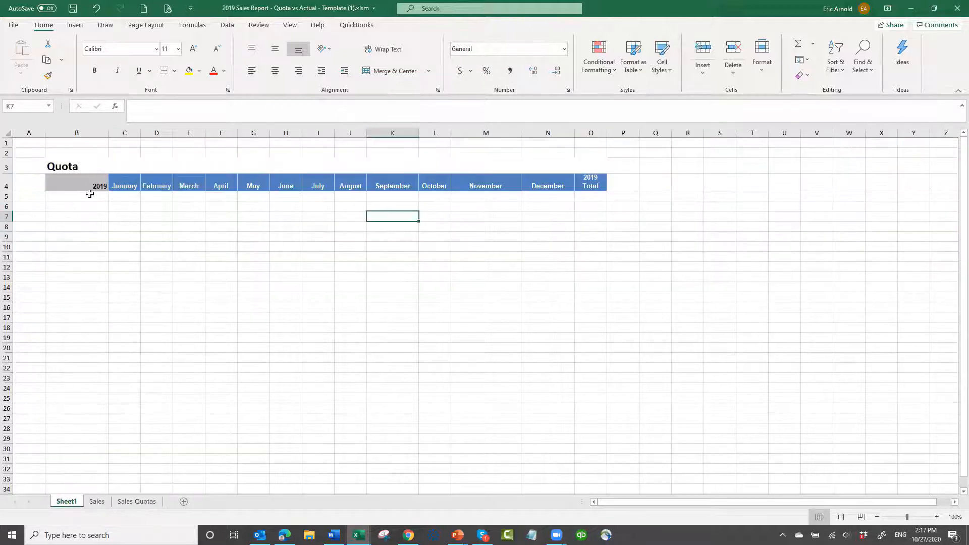
{"action": "left_click", "coordinate": [89, 195]}
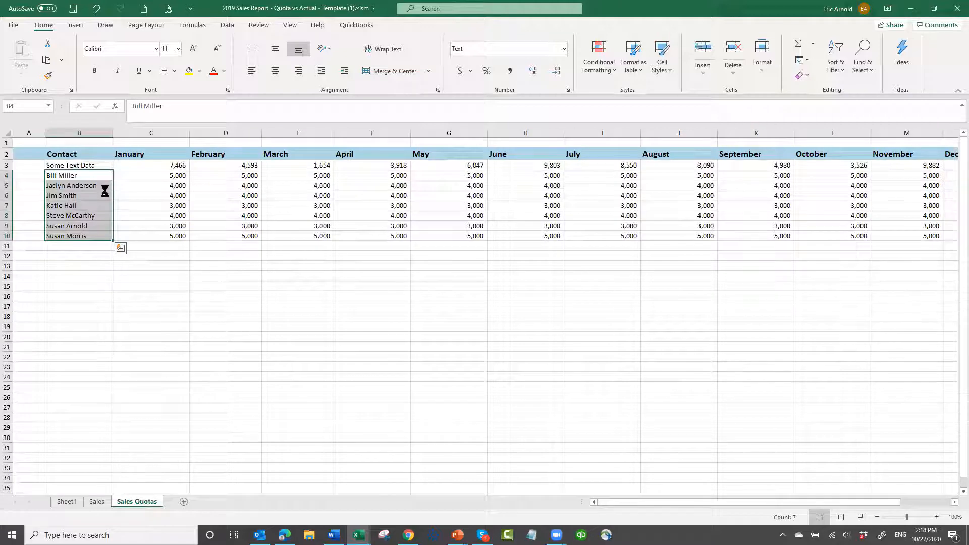
{"action": "key", "text": "ctrl+c"}
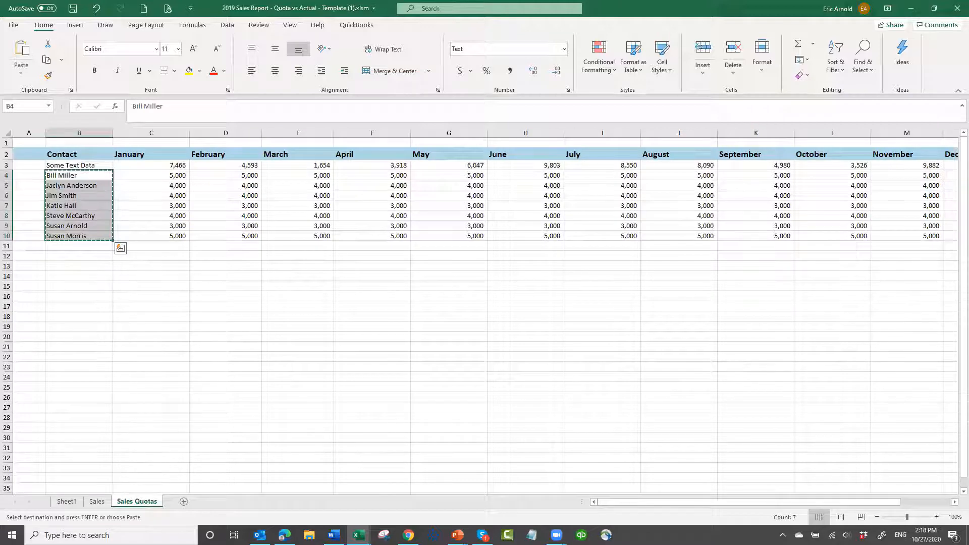
{"action": "left_click", "coordinate": [67, 502]}
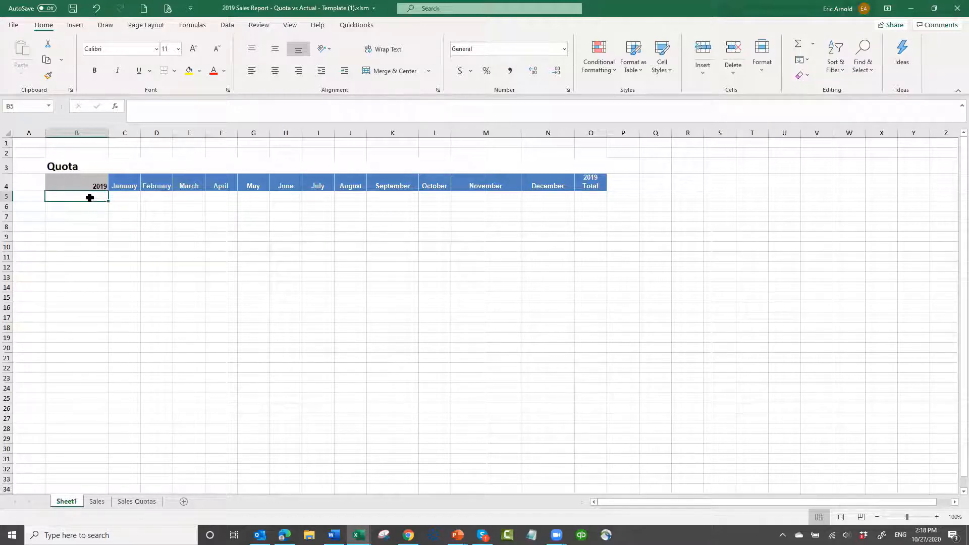
Reselect the contact names B4:B10 on the Sales Quotas sheet and try again to carry them over to Sheet1
{"action": "left_click", "coordinate": [138, 501]}
{"action": "left_click", "coordinate": [94, 192]}
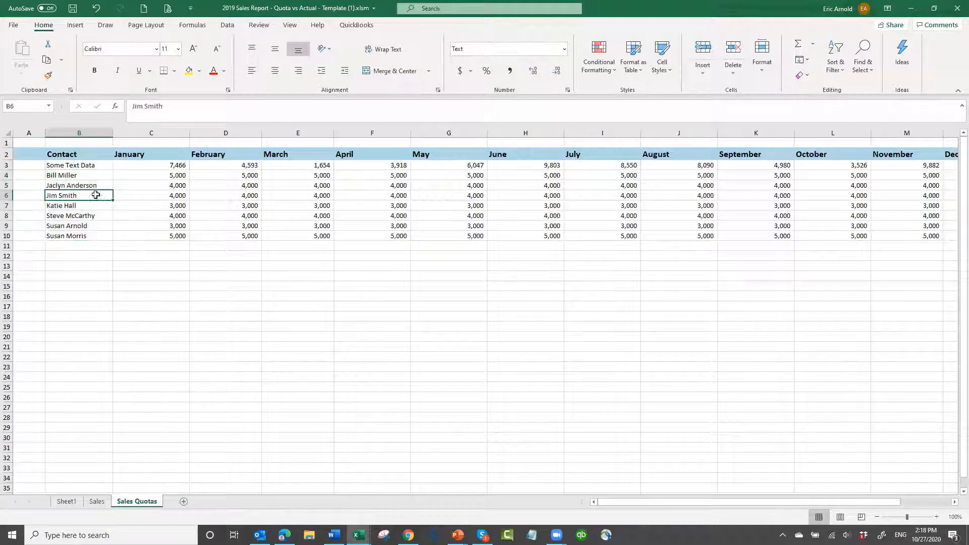
{"action": "left_click", "coordinate": [94, 180]}
{"action": "left_click_drag", "start_coordinate": [93, 180], "coordinate": [100, 227]}
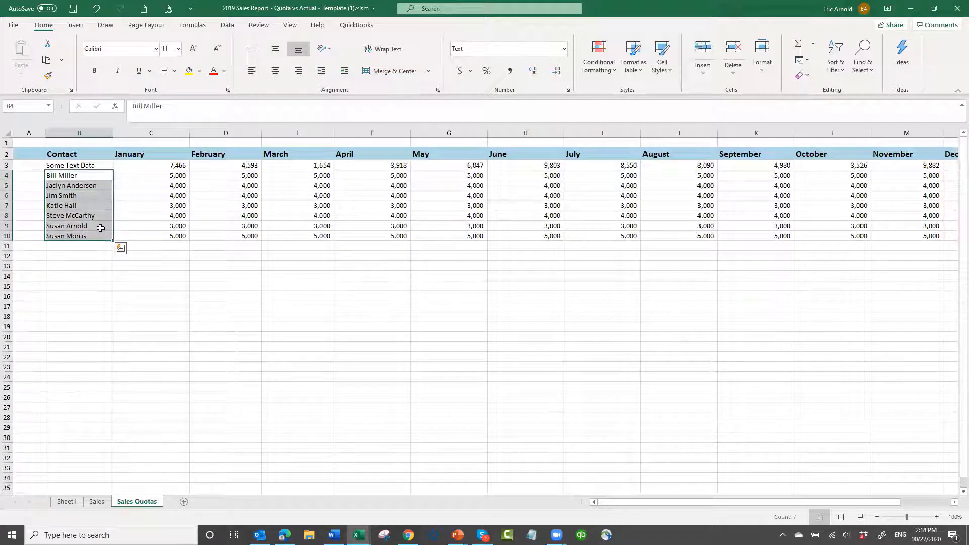
{"action": "key", "text": "ctrl+c"}
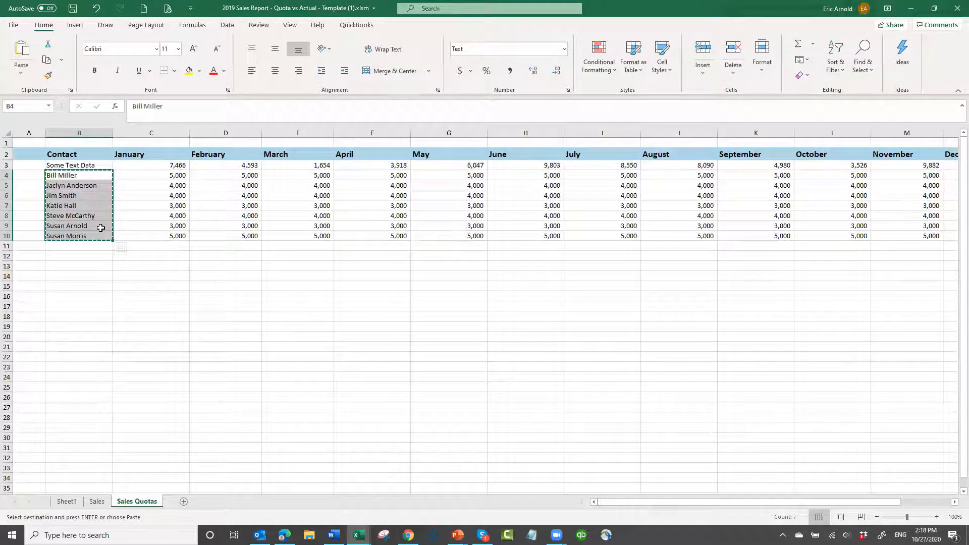
{"action": "left_click", "coordinate": [65, 501]}
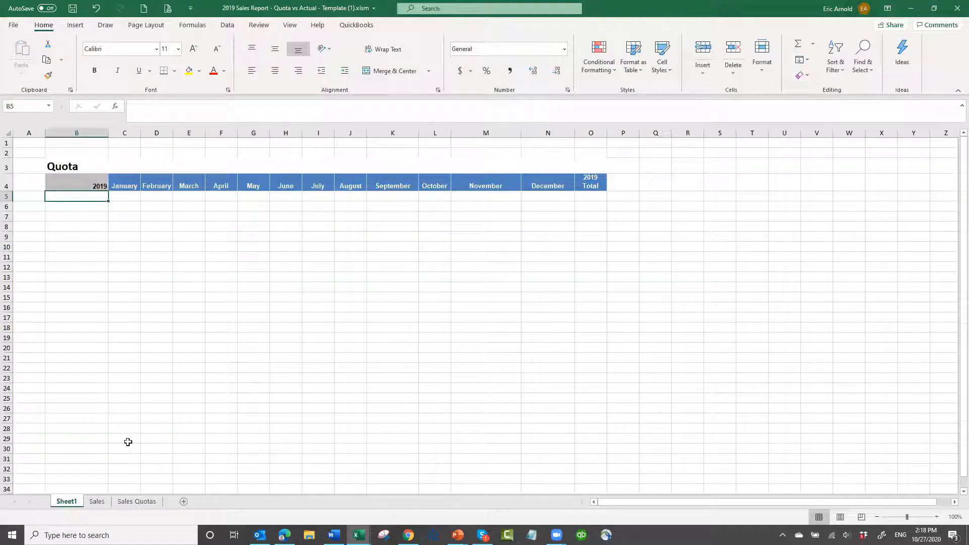
Retry copying the Sales Quotas contact names and check whether they can be pasted into cell B5 of Sheet1
{"action": "left_click", "coordinate": [135, 501]}
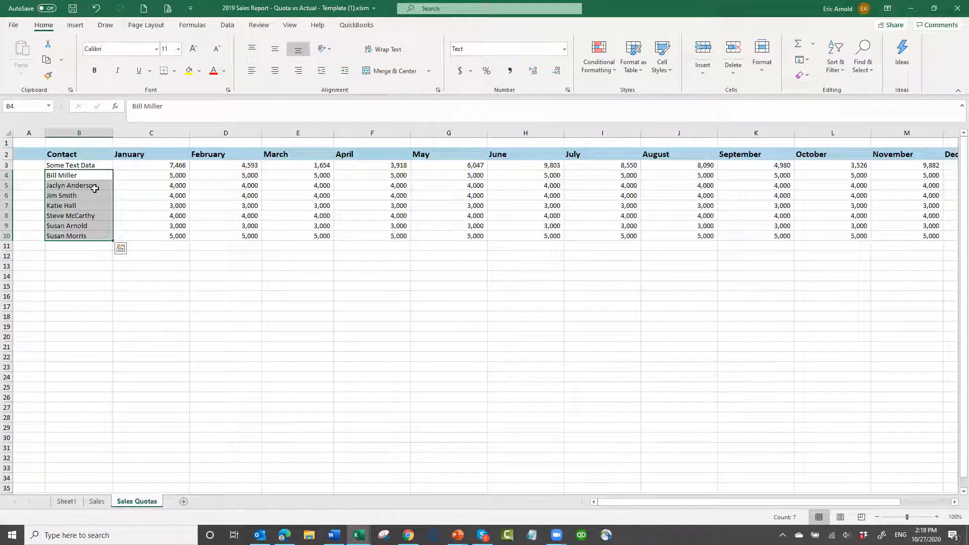
{"action": "right_click", "coordinate": [92, 193]}
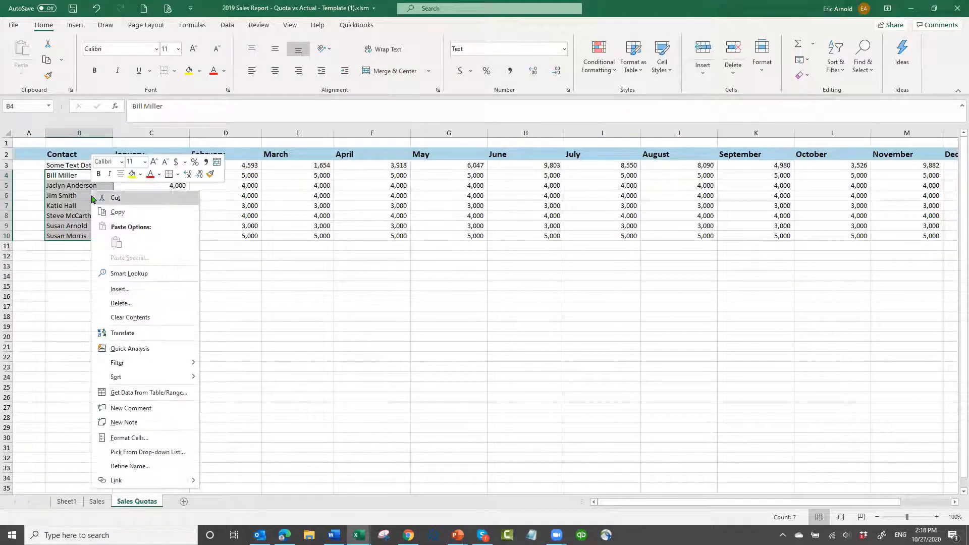
{"action": "left_click", "coordinate": [120, 212]}
{"action": "left_click", "coordinate": [67, 502]}
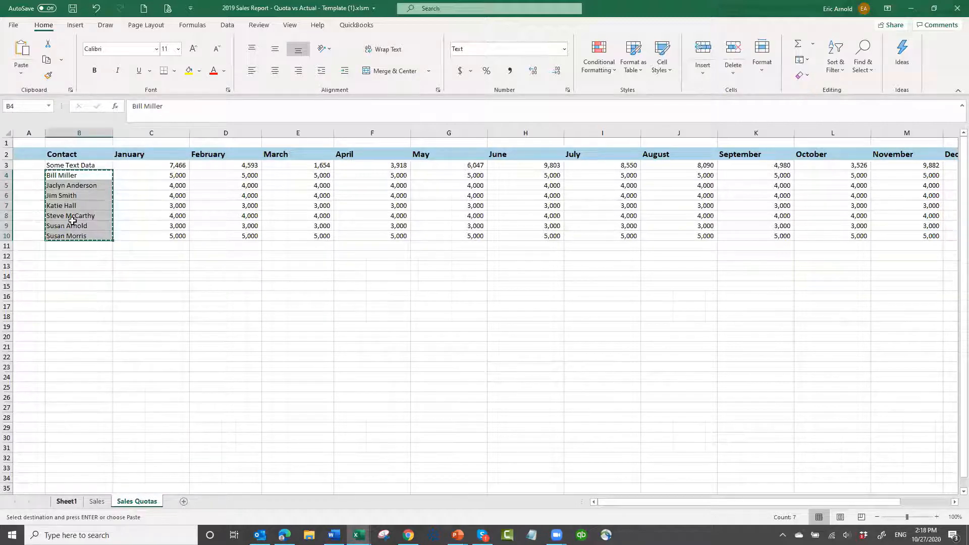
{"action": "right_click", "coordinate": [82, 200]}
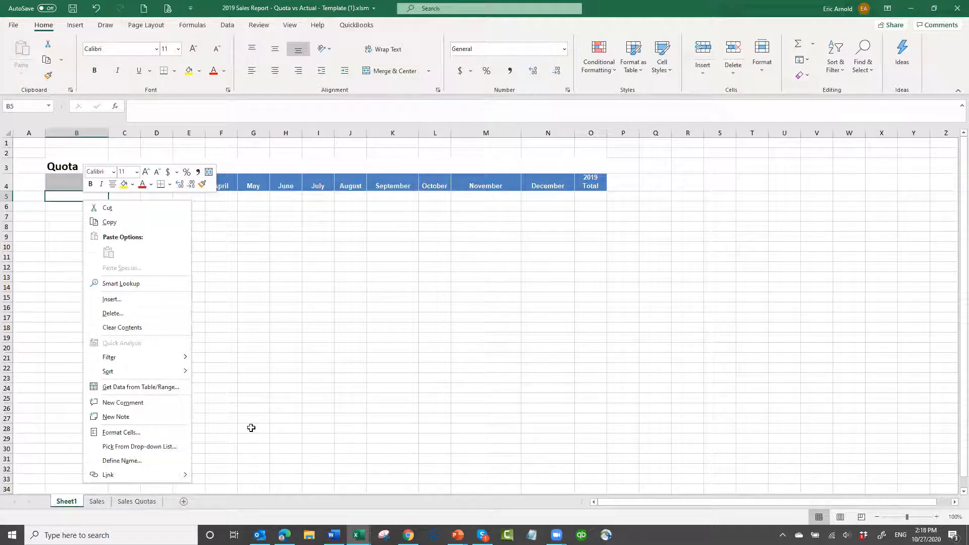
{"action": "left_click", "coordinate": [248, 425]}
{"action": "left_click", "coordinate": [153, 501]}
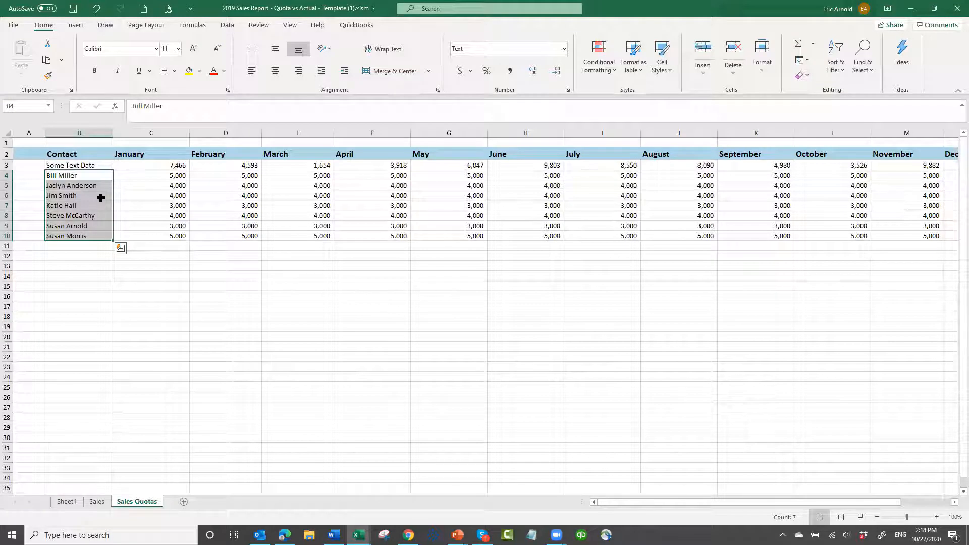
{"action": "key", "text": "ctrl+c"}
{"action": "left_click", "coordinate": [64, 502]}
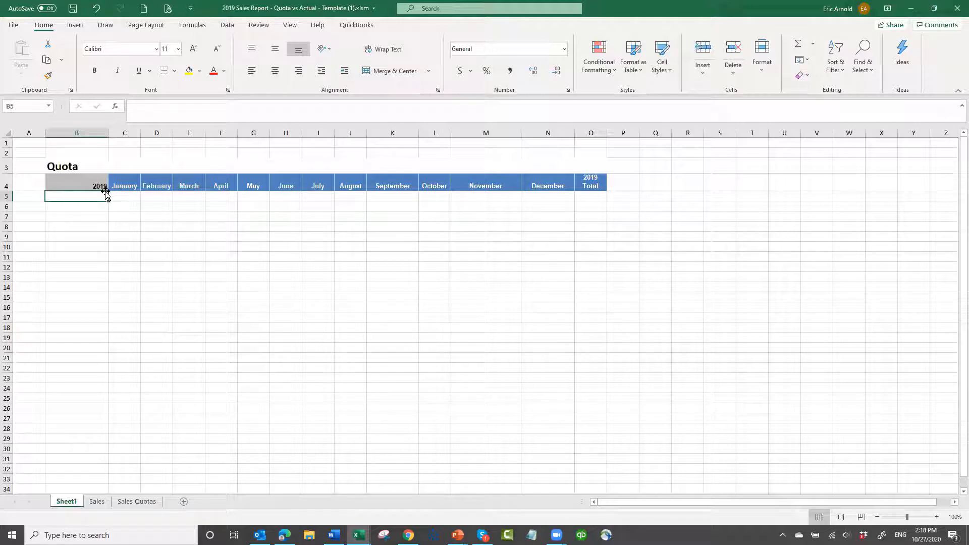
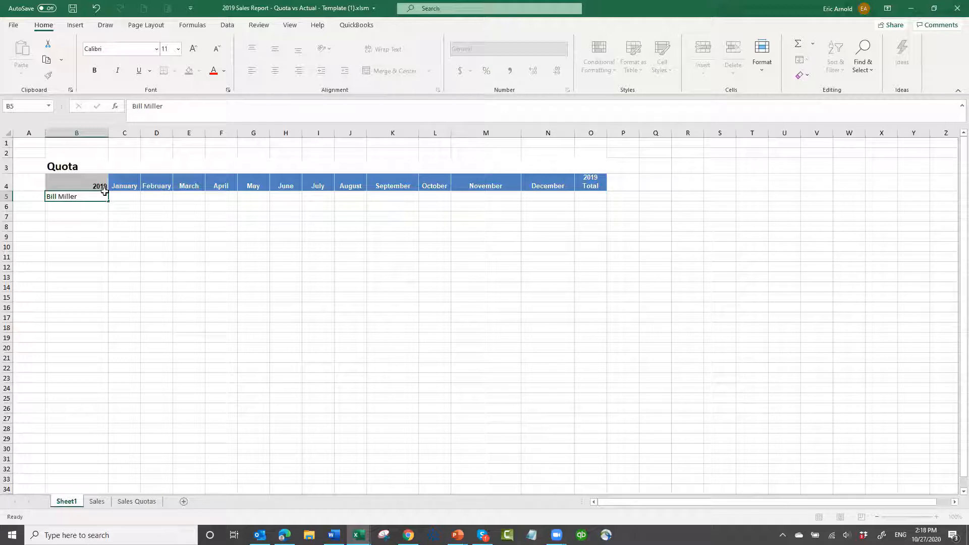
Enter the full names of the first two Sales Quotas contacts in Sheet1 cells B5 and B6
{"action": "key", "text": "Return"}
{"action": "type", "text": "JAclyn"}
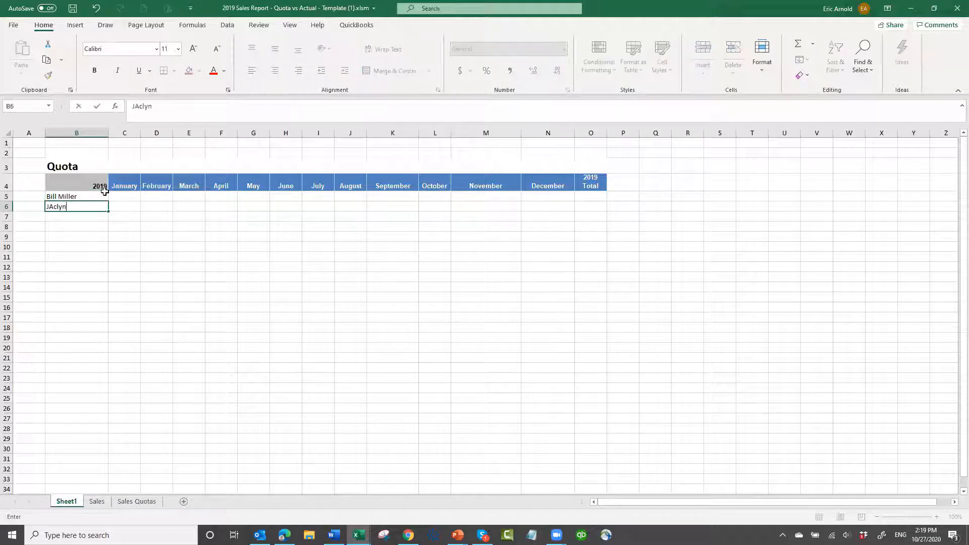
{"action": "key", "text": "BackSpace"}
{"action": "key", "text": "BackSpace"}
{"action": "key", "text": "BackSpace"}
{"action": "key", "text": "BackSpace"}
{"action": "key", "text": "BackSpace"}
{"action": "key", "text": "Return"}
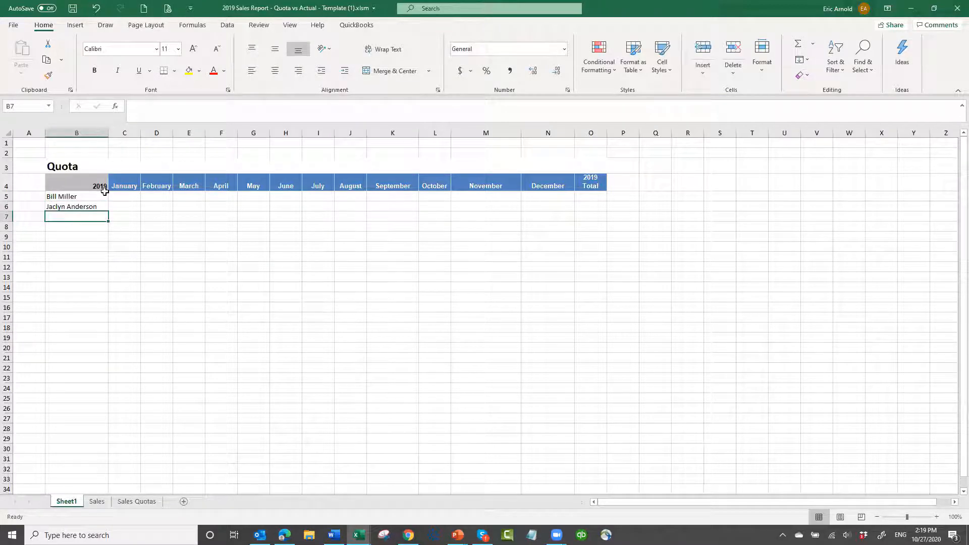
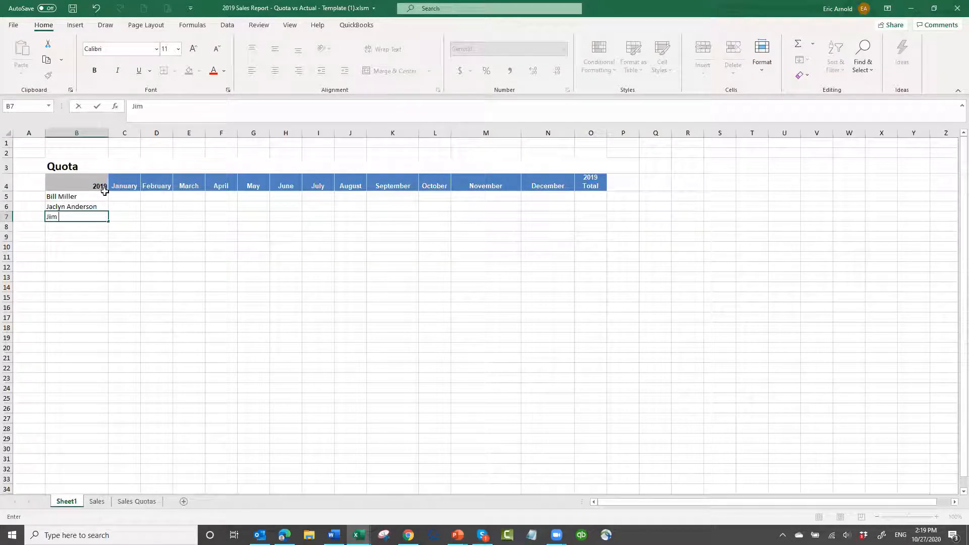
Enter the third and fourth contacts' full names in cells B7 and B8 under the Quota header
{"action": "key", "text": "ctrl+Return"}
{"action": "key", "text": "Return"}
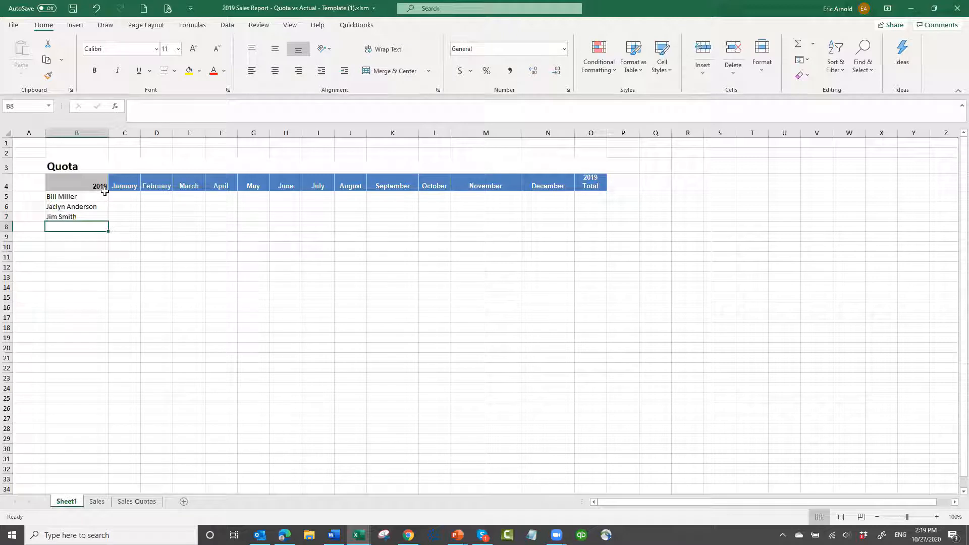
{"action": "key", "text": "Return"}
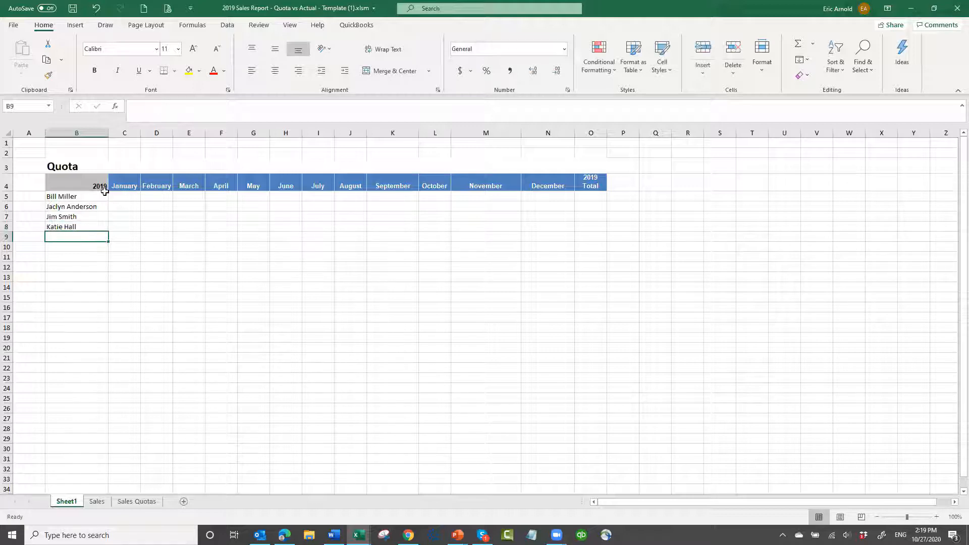
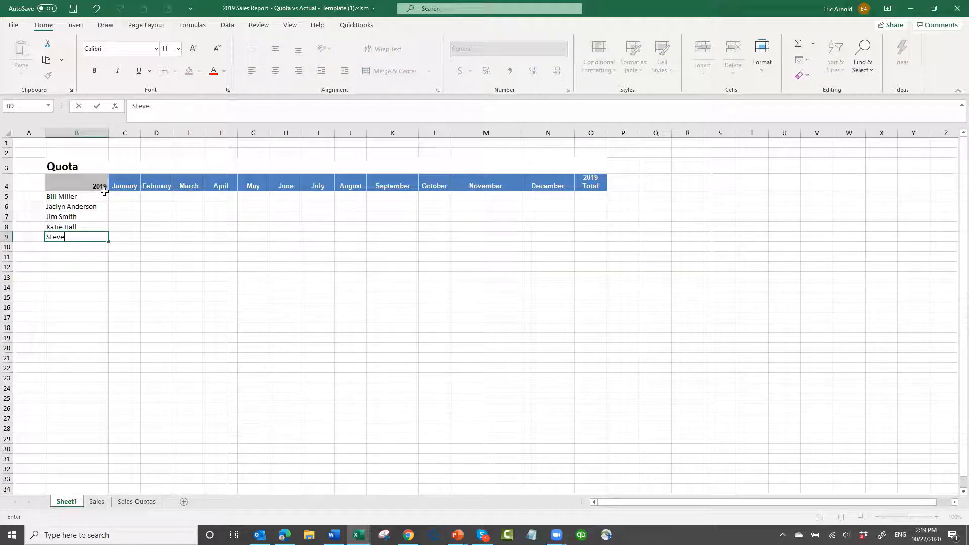
Complete the Quota table's contact list with the last three full names in cells B9 to B11
{"action": "key", "text": "Return"}
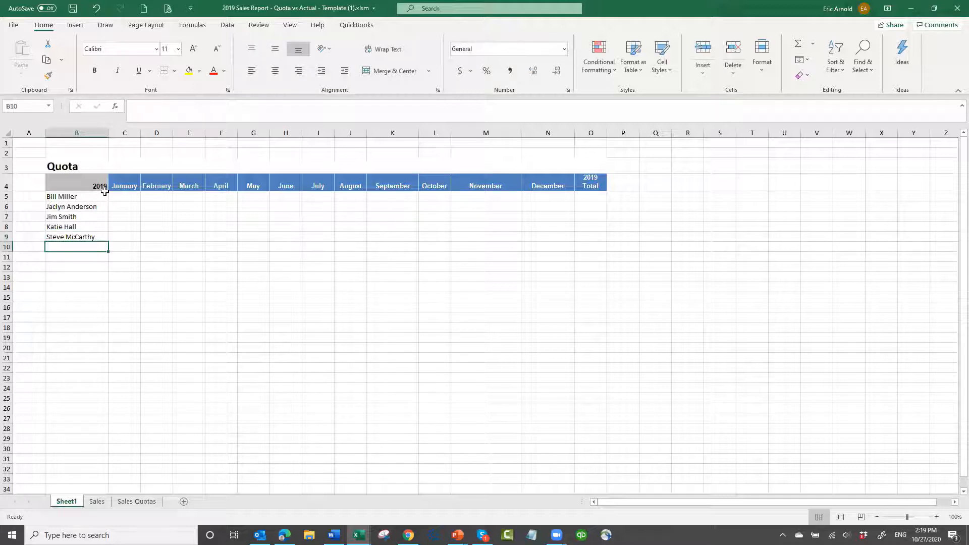
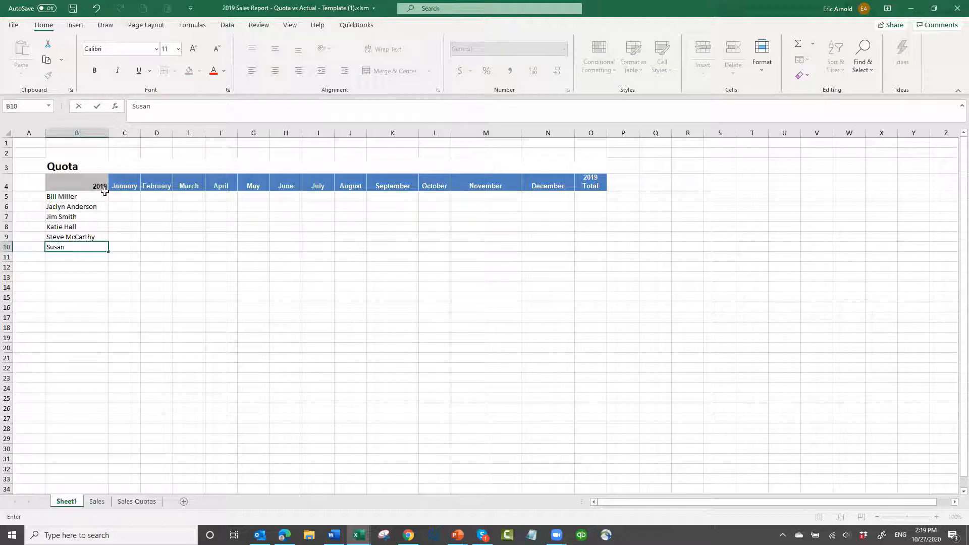
{"action": "key", "text": "Return"}
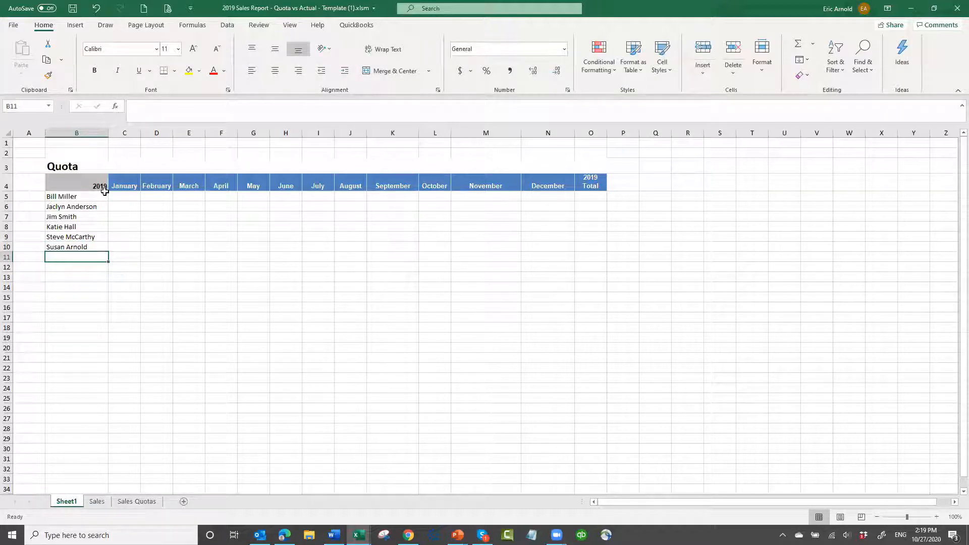
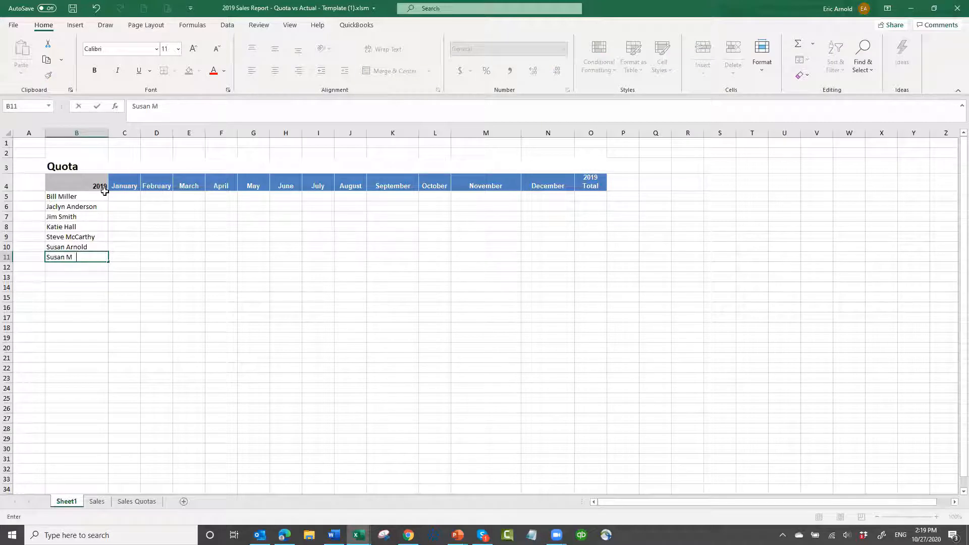
{"action": "key", "text": "ctrl+Return"}
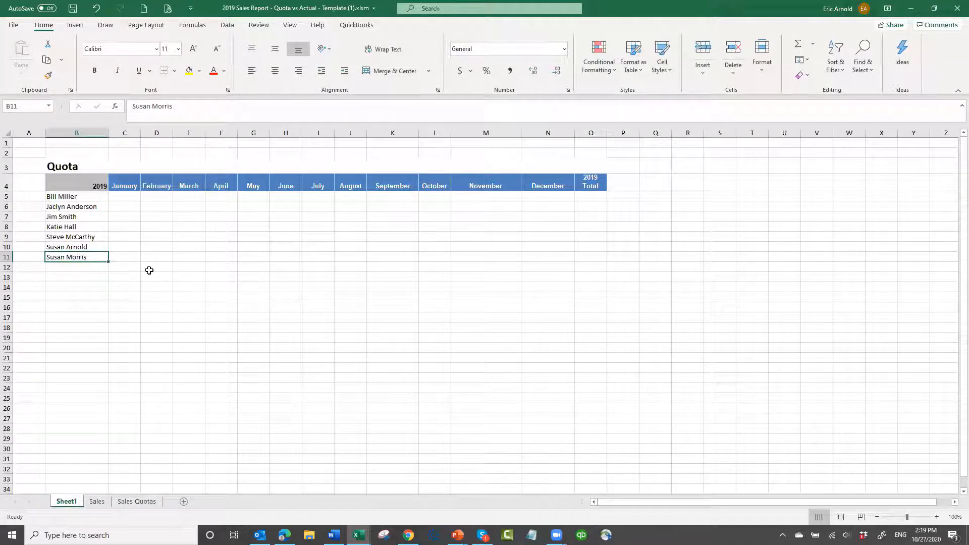
Link cell C5 of Sheet1 to the first January quota with the formula ='Sales Quotas'!C3
{"action": "left_click", "coordinate": [129, 195]}
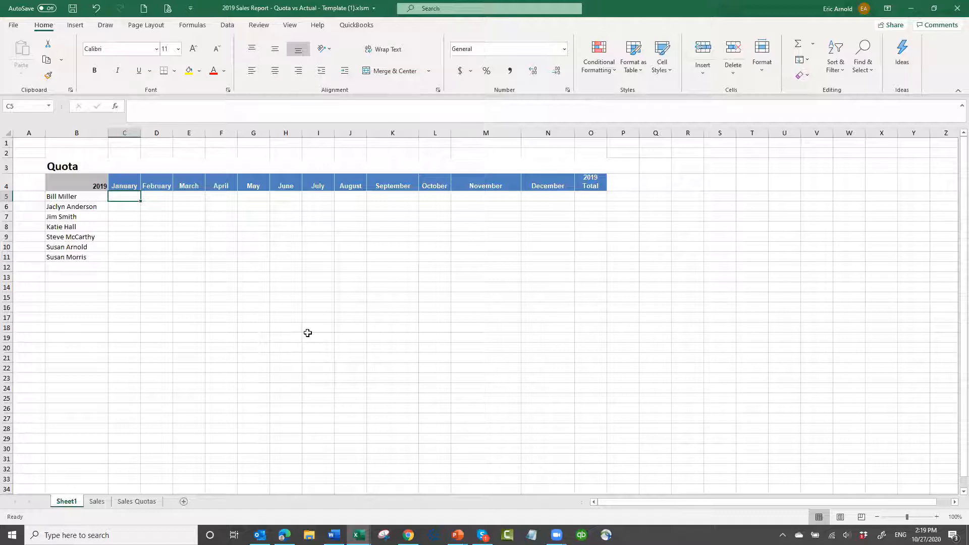
{"action": "type", "text": "="}
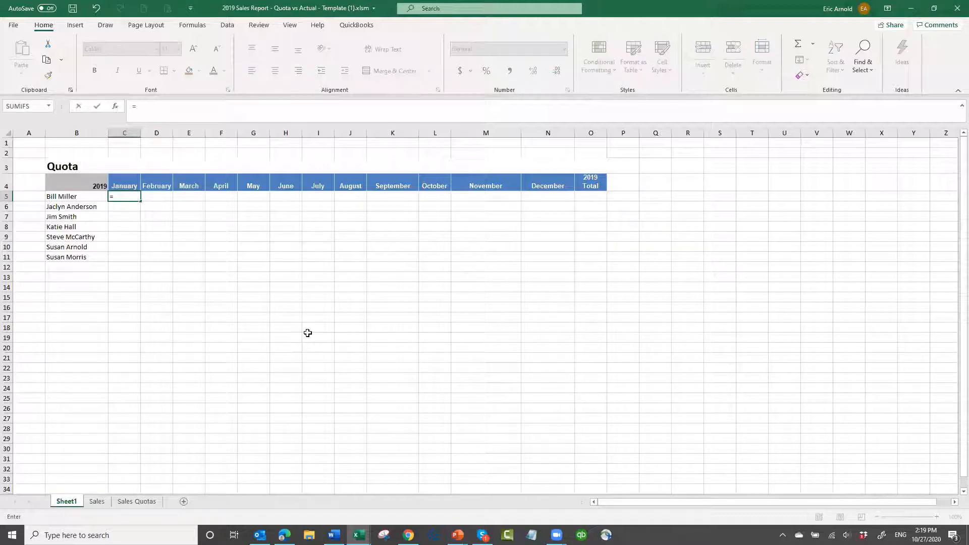
{"action": "left_click", "coordinate": [141, 501]}
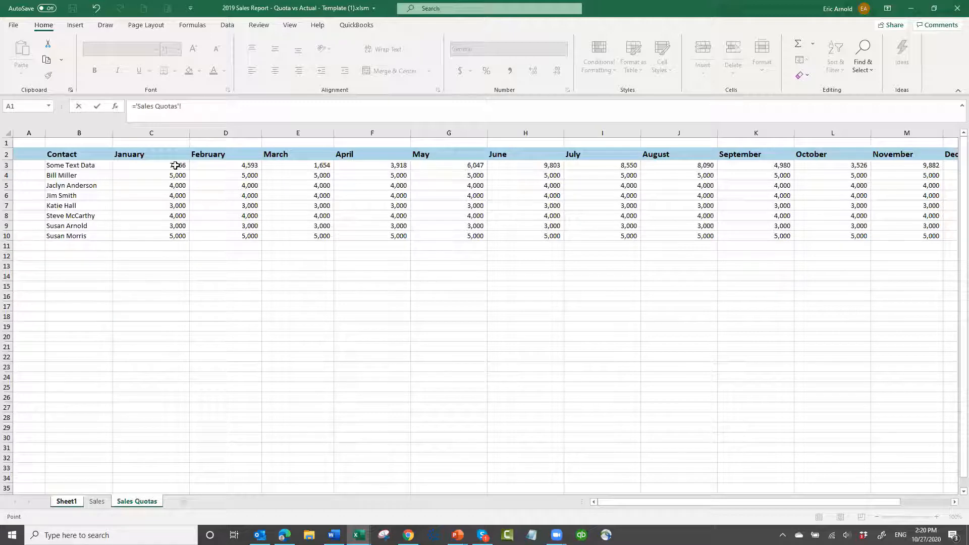
{"action": "left_click", "coordinate": [175, 165]}
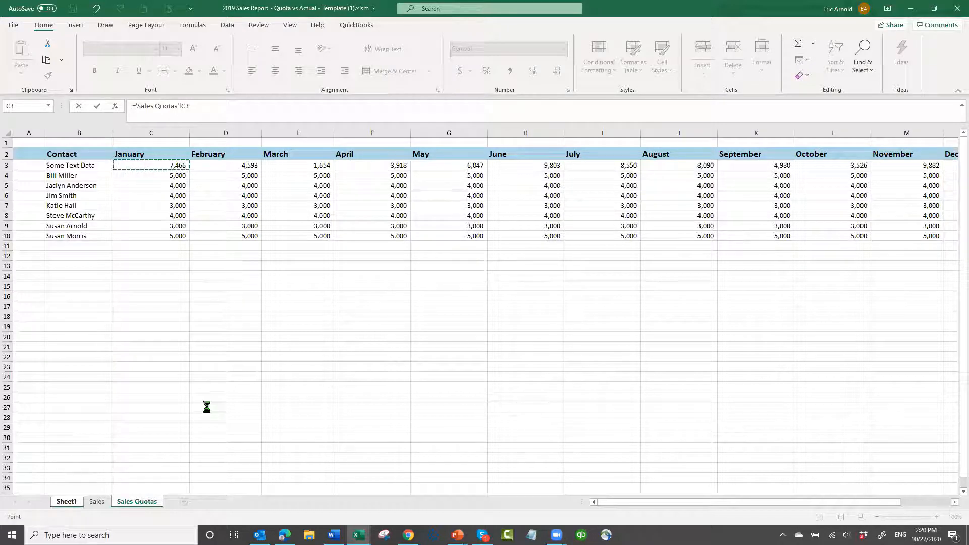
{"action": "key", "text": "Return"}
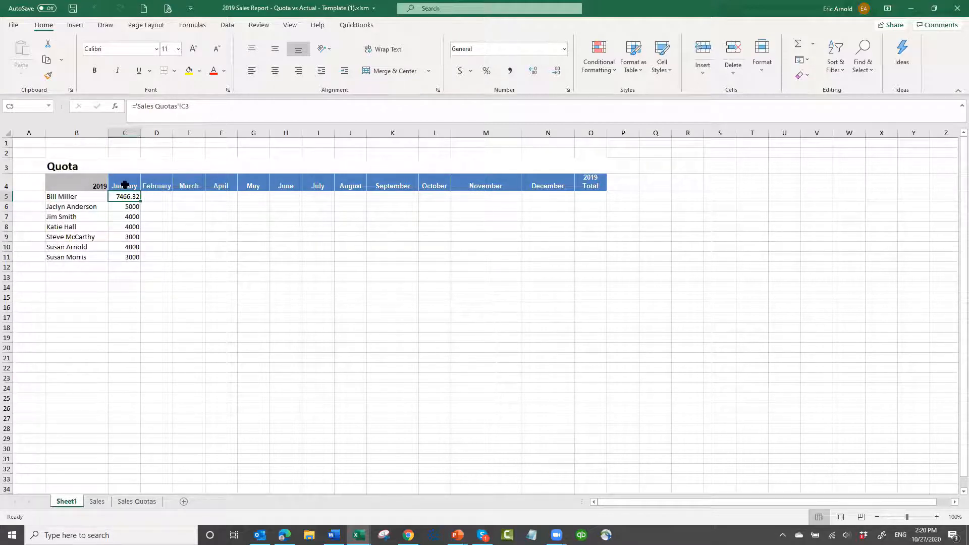
Check the January links, and fill the linked quota formulas across all contacts through December, covering C5:N11
{"action": "left_click", "coordinate": [116, 205]}
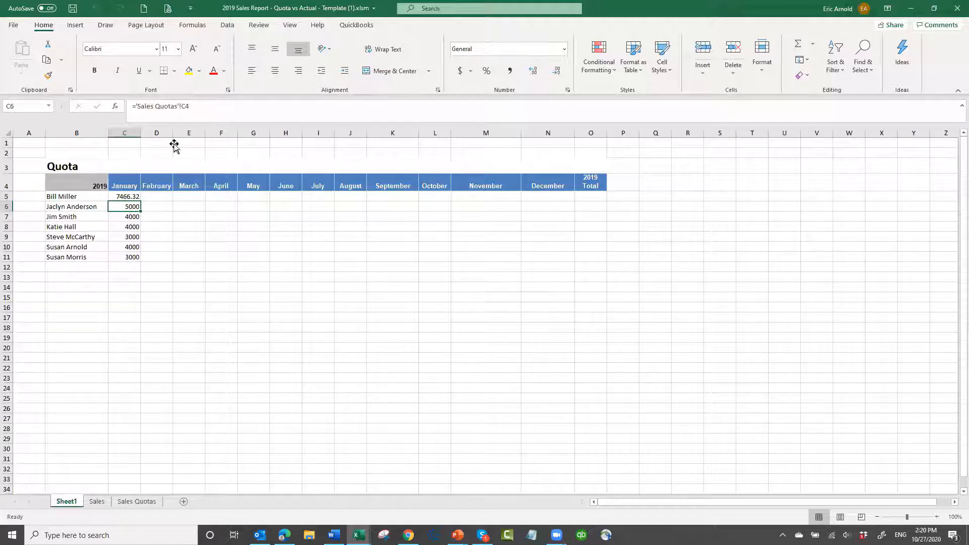
{"action": "left_click", "coordinate": [133, 217]}
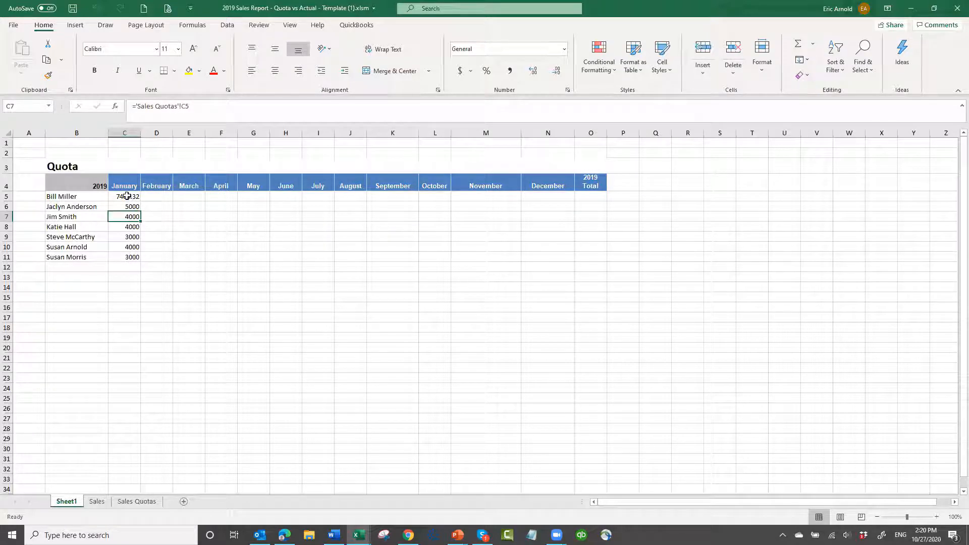
{"action": "left_click_drag", "start_coordinate": [127, 196], "coordinate": [582, 251]}
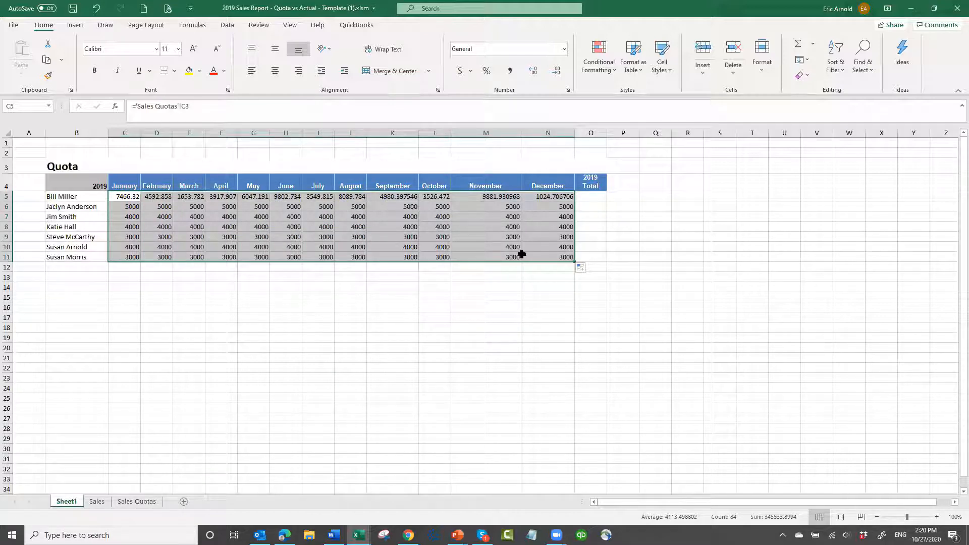
{"action": "left_click", "coordinate": [499, 206]}
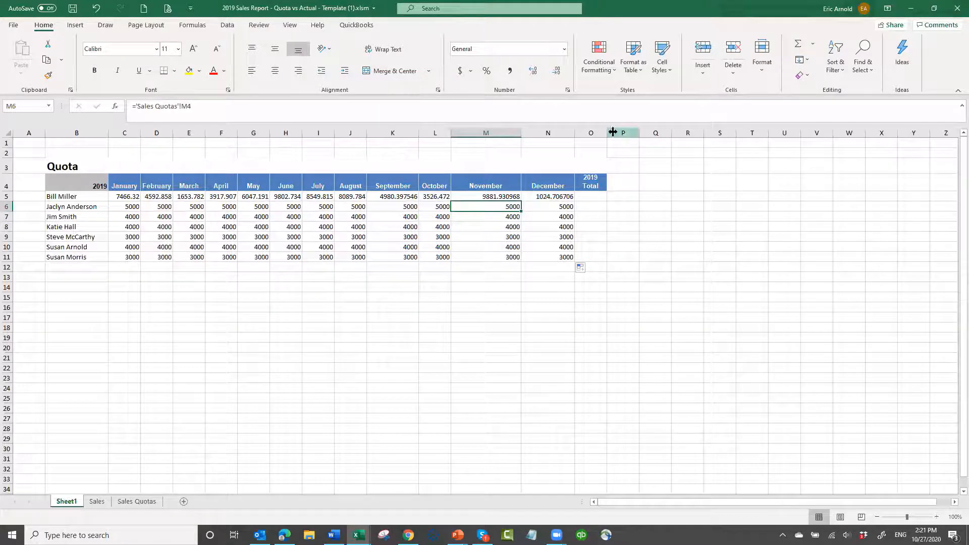
Widen the 2019 Total column and sum each contact's monthly quotas in O5:O11, using =SUM(C5:N5) in O5
{"action": "left_click_drag", "start_coordinate": [607, 131], "coordinate": [629, 132]}
{"action": "left_click", "coordinate": [605, 200]}
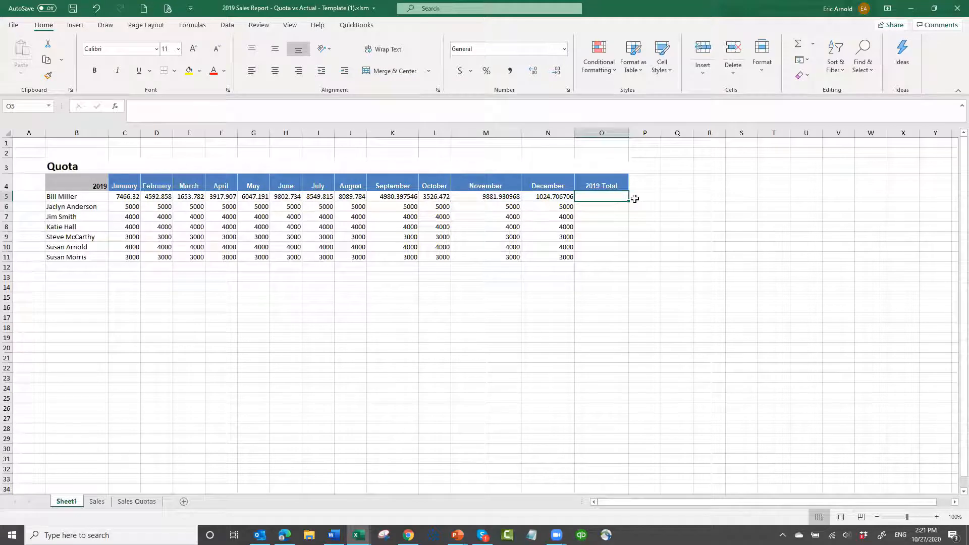
{"action": "type", "text": "=sum("}
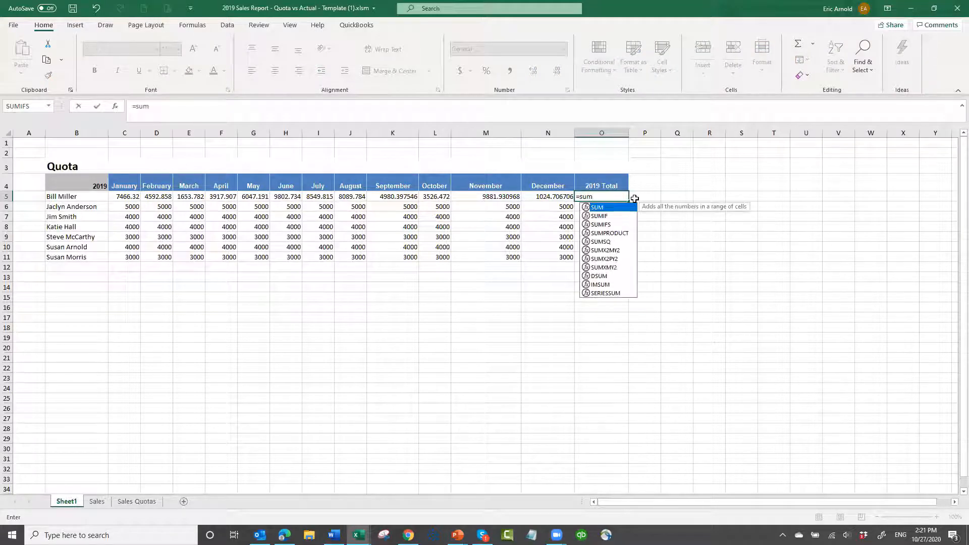
{"action": "key", "text": "Left"}
{"action": "key", "text": "Left"}
{"action": "key", "text": "Left"}
{"action": "key", "text": "Left"}
{"action": "key", "text": "Left"}
{"action": "key", "text": "Left"}
{"action": "key", "text": "Left"}
{"action": "key", "text": "Left"}
{"action": "key", "text": "Left"}
{"action": "key", "text": "Left"}
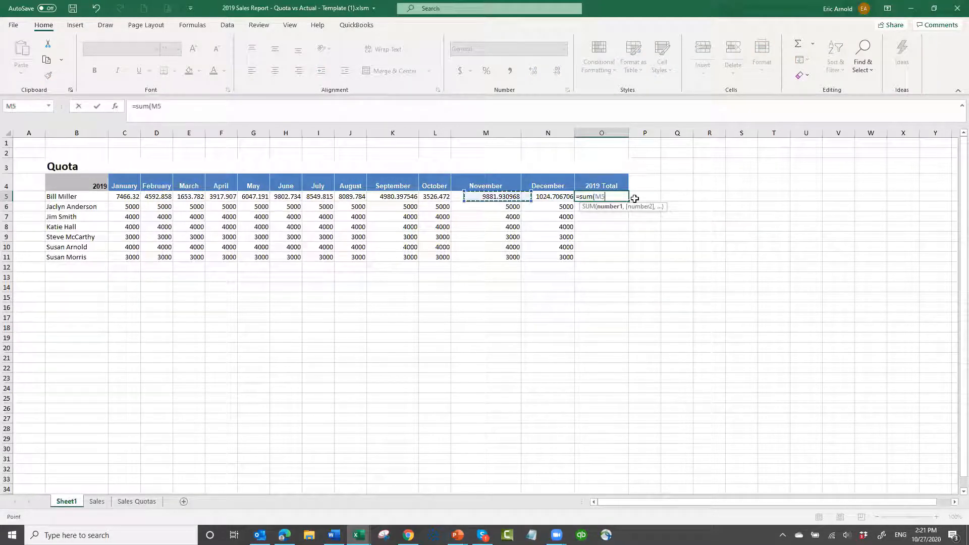
{"action": "key", "text": "Left"}
{"action": "key", "text": "Left"}
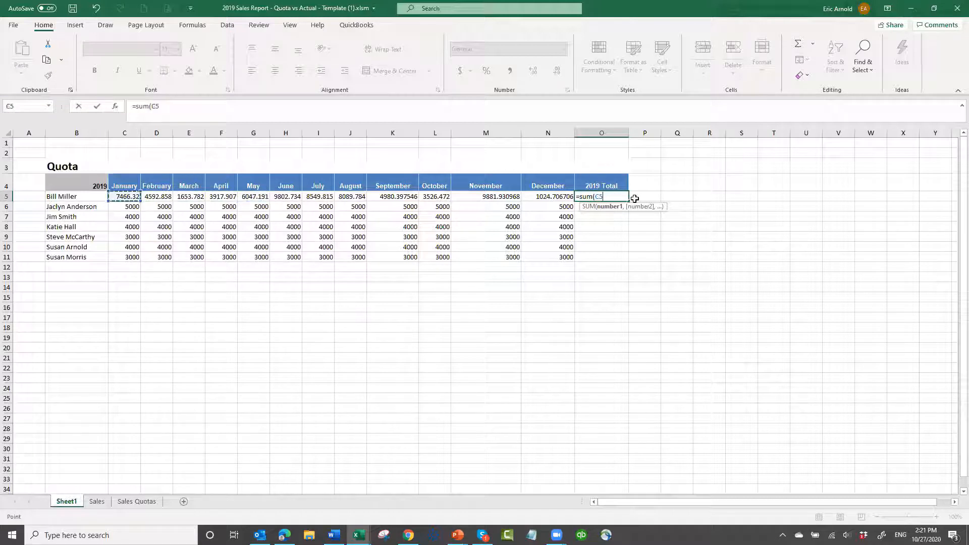
{"action": "key", "text": "shift+Right"}
{"action": "key", "text": "shift+Right"}
{"action": "key", "text": "shift+Right"}
{"action": "key", "text": "shift+Right"}
{"action": "key", "text": "shift+Right"}
{"action": "key", "text": "shift+Right"}
{"action": "key", "text": "shift+Right"}
{"action": "key", "text": "shift+Right"}
{"action": "key", "text": "shift+Right"}
{"action": "key", "text": "shift+Right"}
{"action": "key", "text": "shift+Right"}
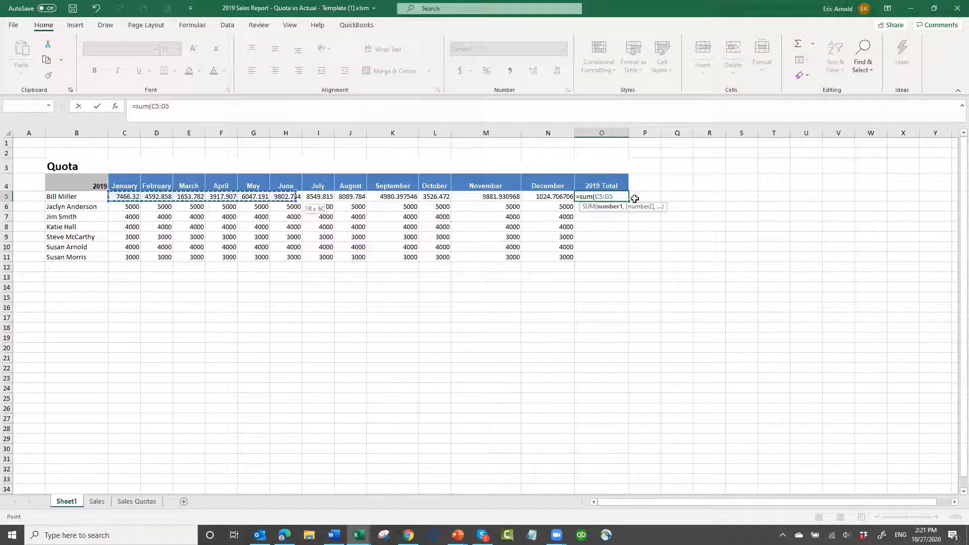
{"action": "type", "text": ")"}
{"action": "key", "text": "ctrl+Return"}
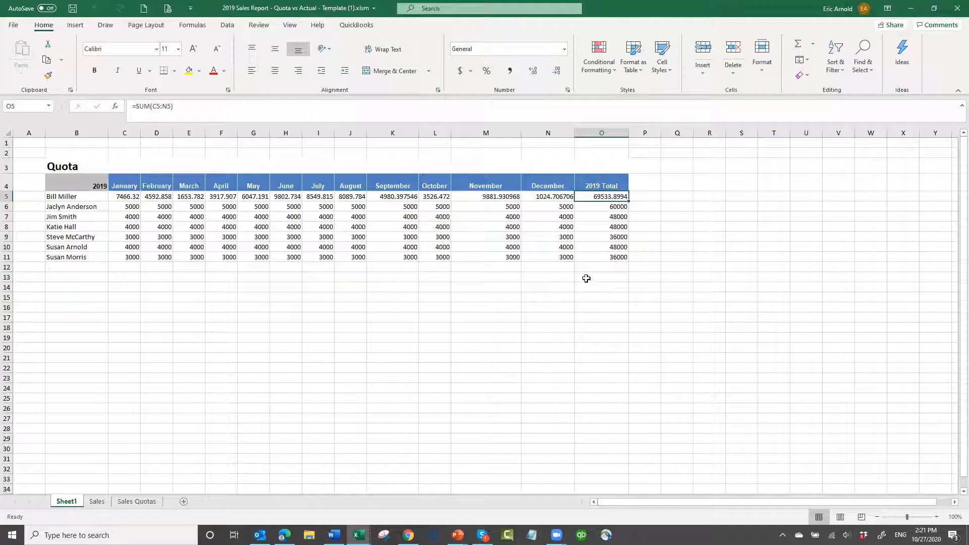
Total the January quotas below the last contact with =SUM(C5:C11) in cell C12
{"action": "left_click", "coordinate": [126, 266]}
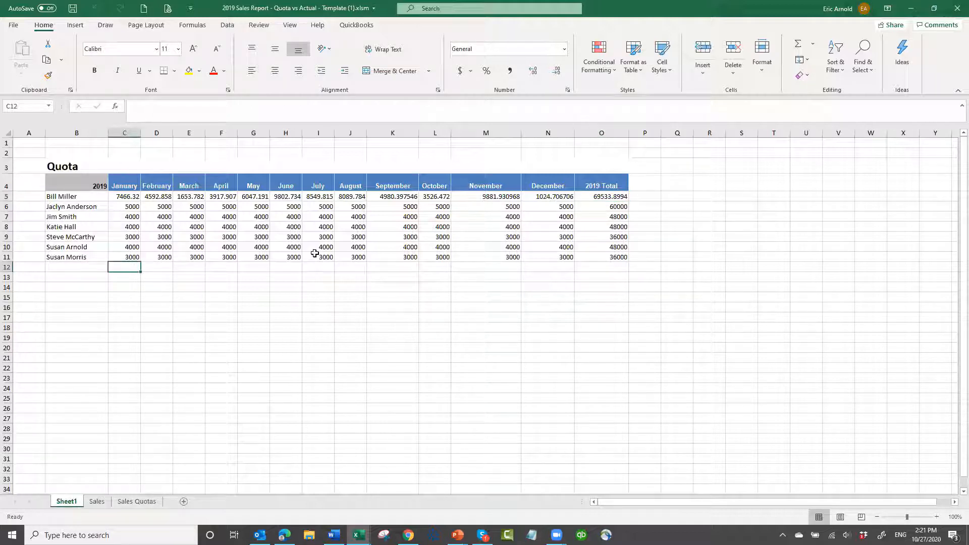
{"action": "type", "text": "="}
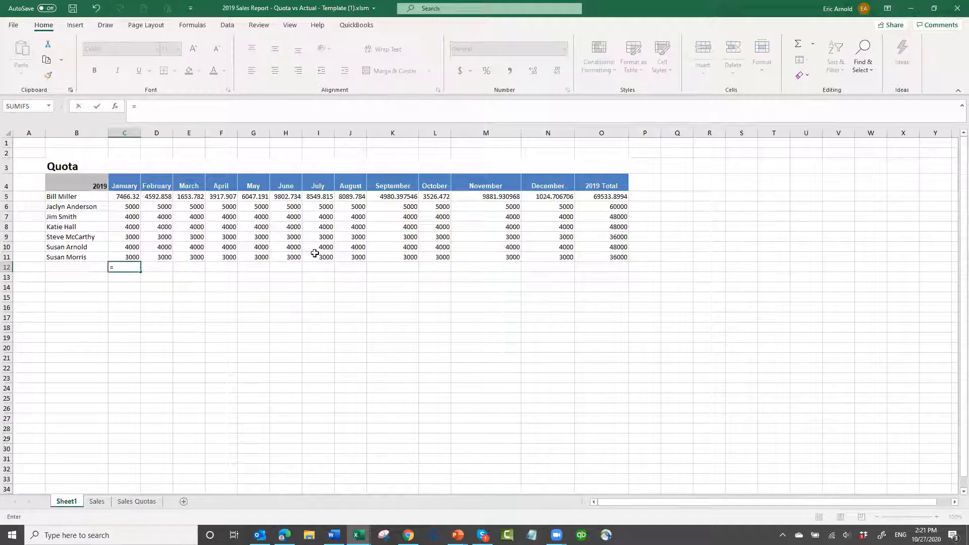
{"action": "type", "text": "sum("}
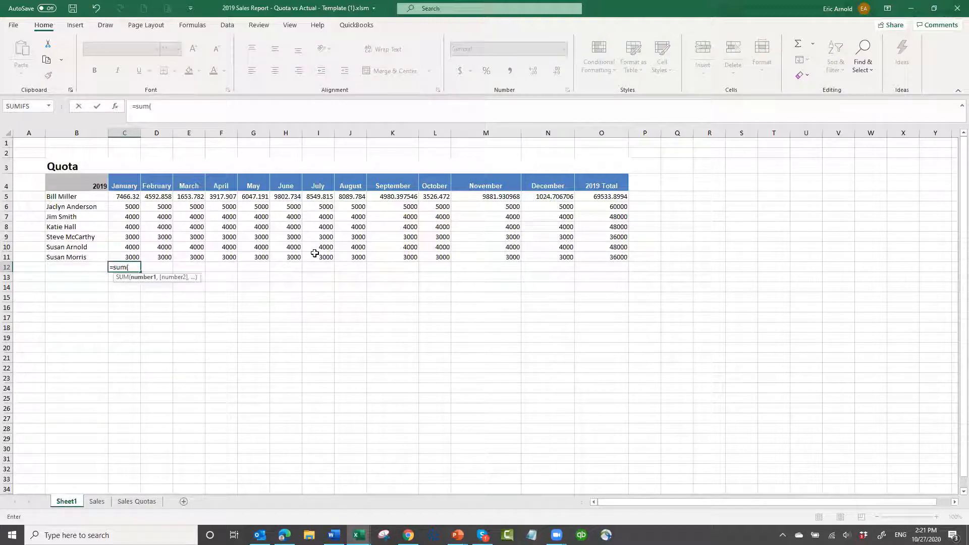
{"action": "key", "text": "Up"}
{"action": "key", "text": "Up"}
{"action": "key", "text": "Up"}
{"action": "key", "text": "Up"}
{"action": "key", "text": "Up"}
{"action": "key", "text": "Up"}
{"action": "key", "text": "Up"}
{"action": "key", "text": "shift+Down"}
{"action": "key", "text": "shift+Down"}
{"action": "key", "text": "shift+Down"}
{"action": "key", "text": "shift+Down"}
{"action": "key", "text": "shift+Down"}
{"action": "key", "text": "shift+Down"}
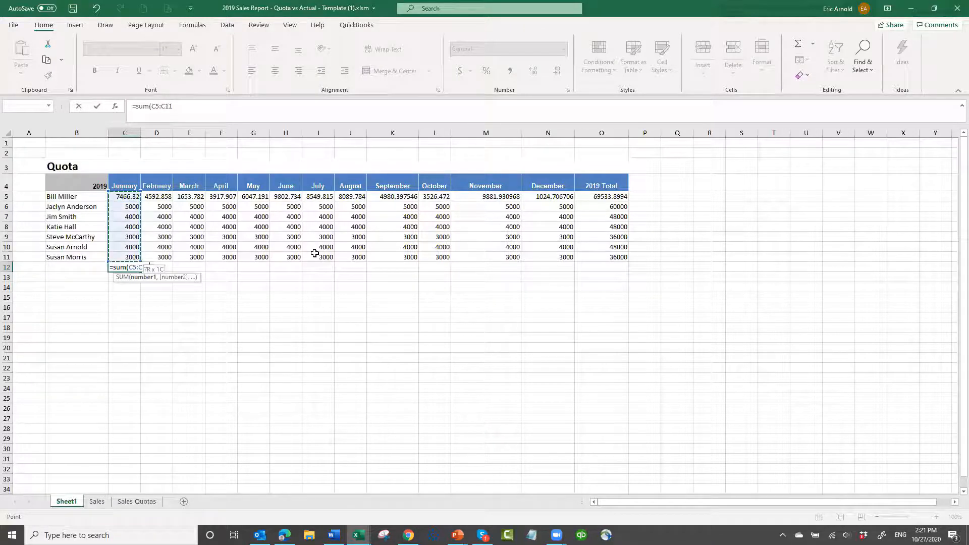
{"action": "type", "text": ")"}
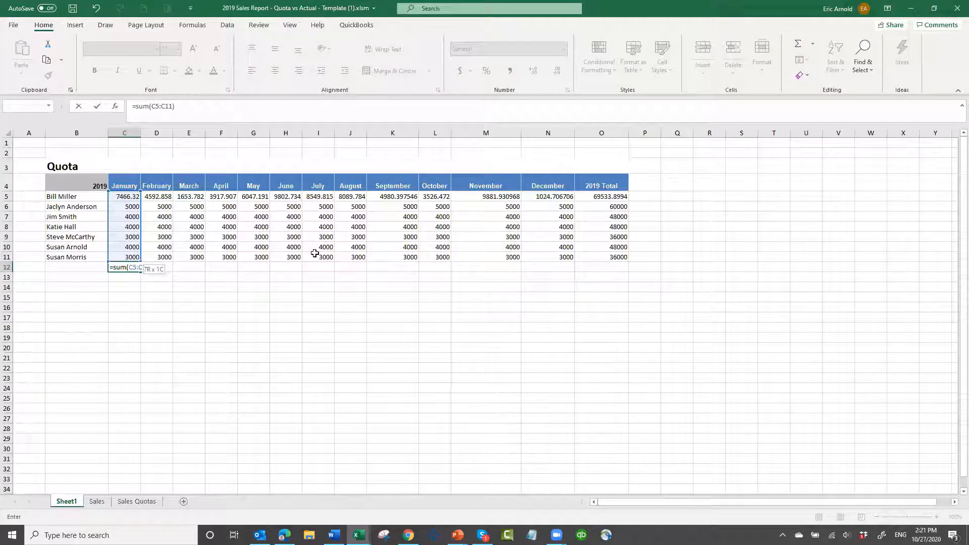
{"action": "key", "text": "ctrl+Return"}
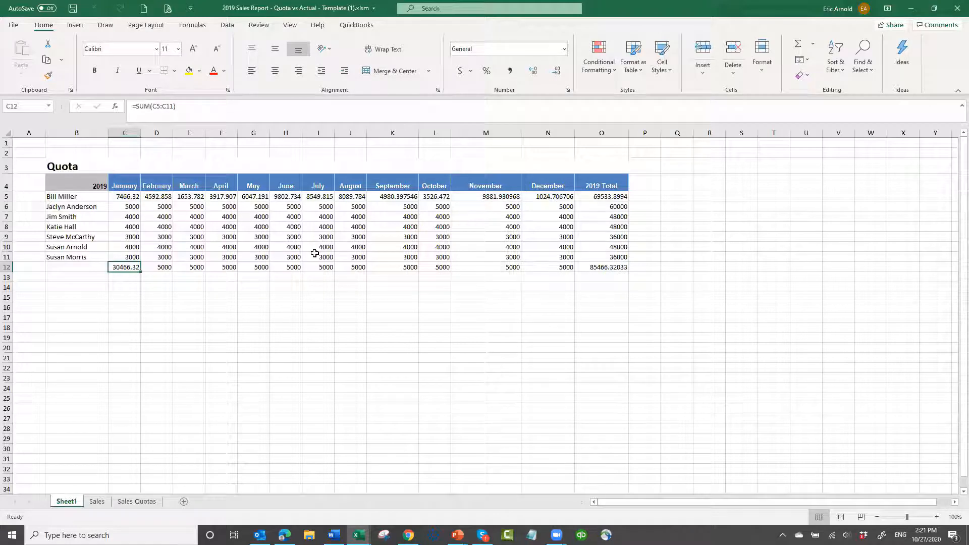
Check the formulas in row 12, and fill the January total formula across every month and the 2019 Total, C12:O12
{"action": "key", "text": "Right"}
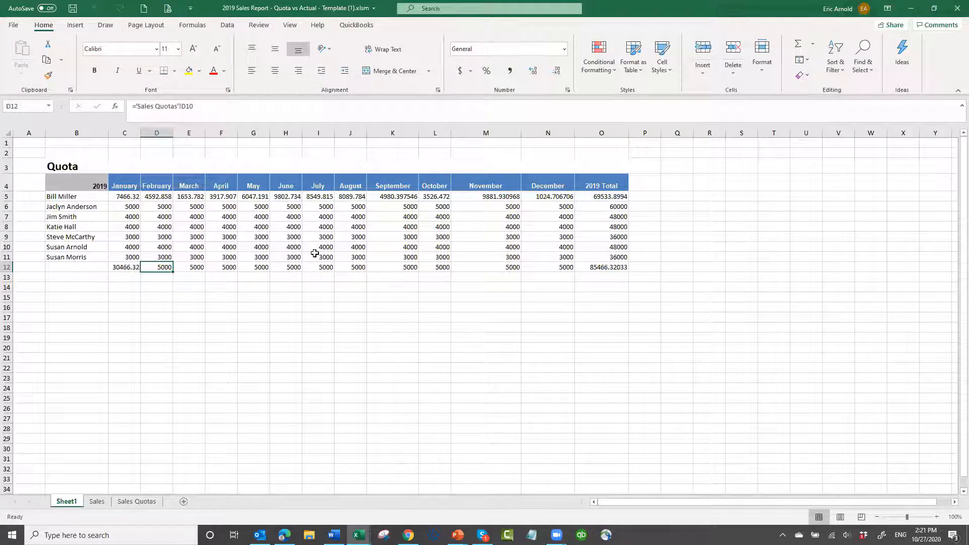
{"action": "key", "text": "Left"}
{"action": "key", "text": "Right"}
{"action": "key", "text": "Left"}
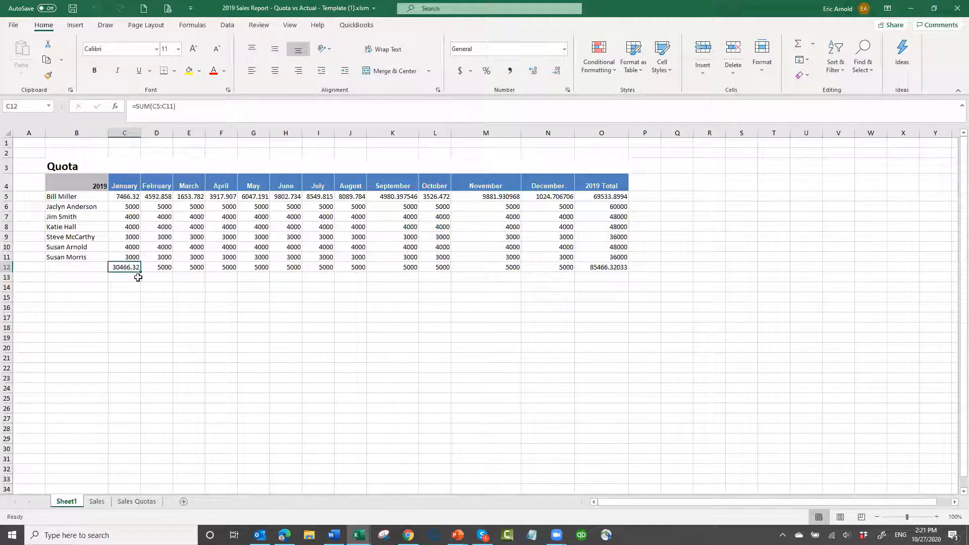
{"action": "left_click_drag", "start_coordinate": [140, 272], "coordinate": [612, 271]}
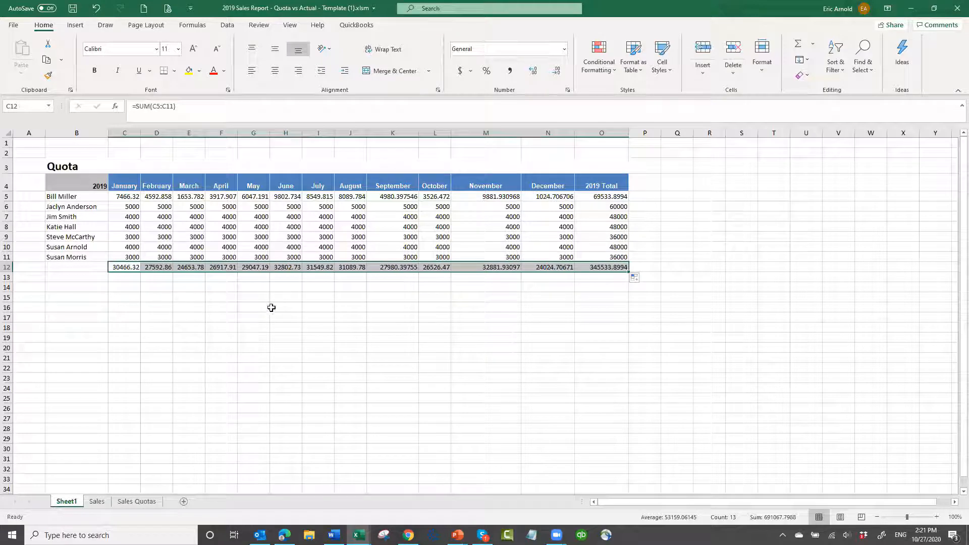
{"action": "left_click", "coordinate": [254, 286]}
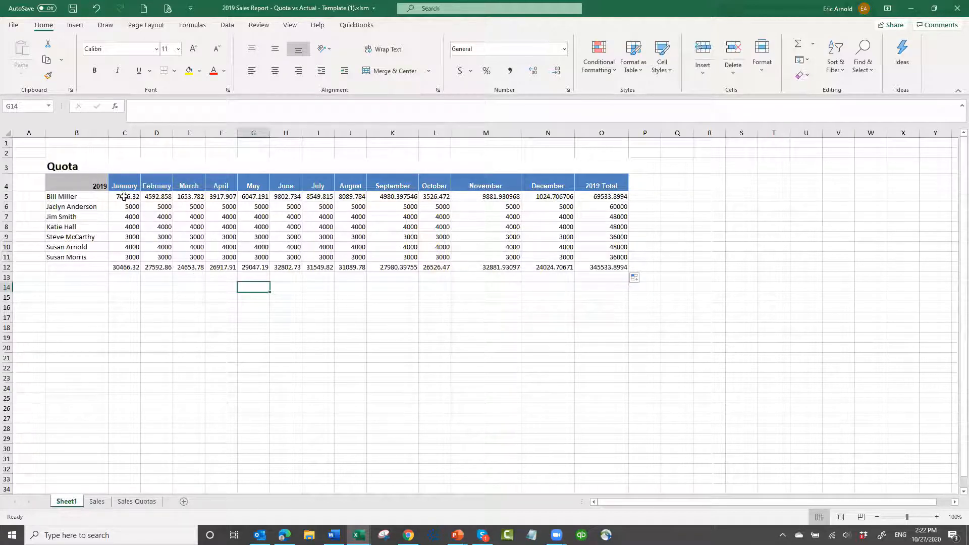
Format the quota figures and totals in C5:O12 with thousands separators and no decimal places
{"action": "left_click_drag", "start_coordinate": [124, 196], "coordinate": [600, 265]}
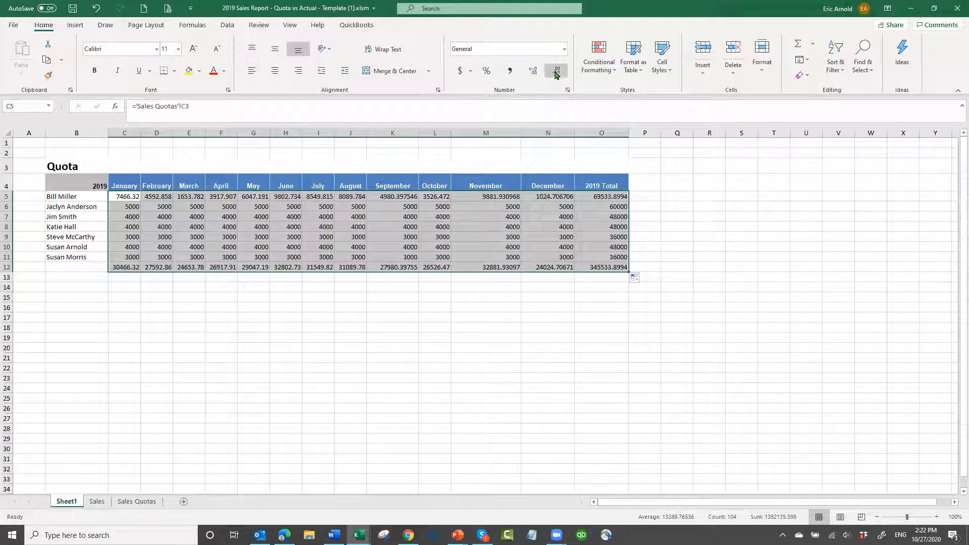
{"action": "left_click", "coordinate": [556, 72]}
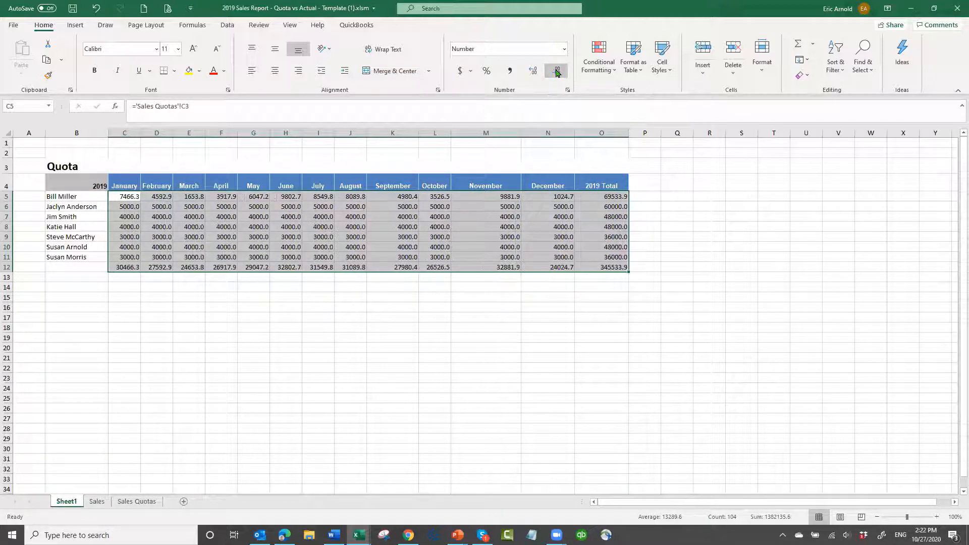
{"action": "left_click", "coordinate": [557, 72]}
{"action": "left_click", "coordinate": [510, 71]}
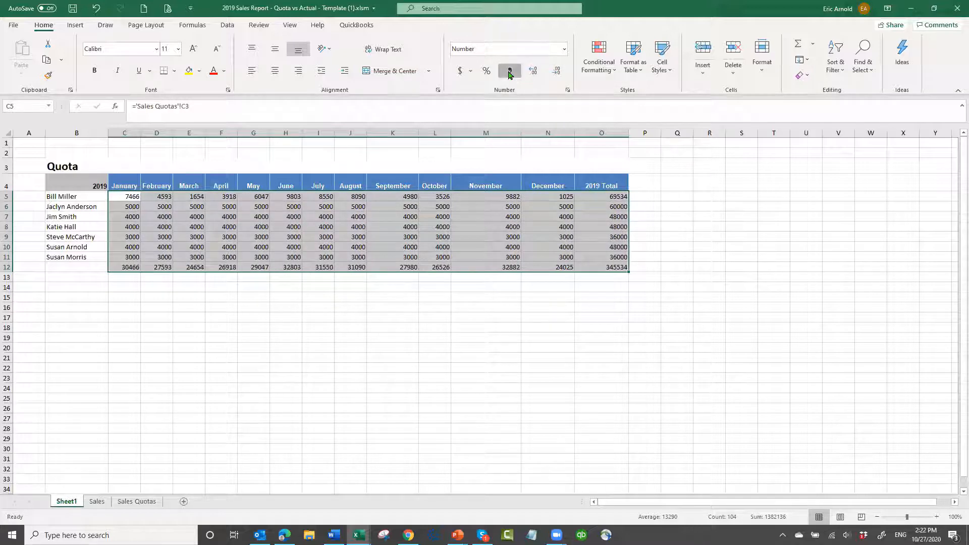
{"action": "left_click", "coordinate": [558, 74]}
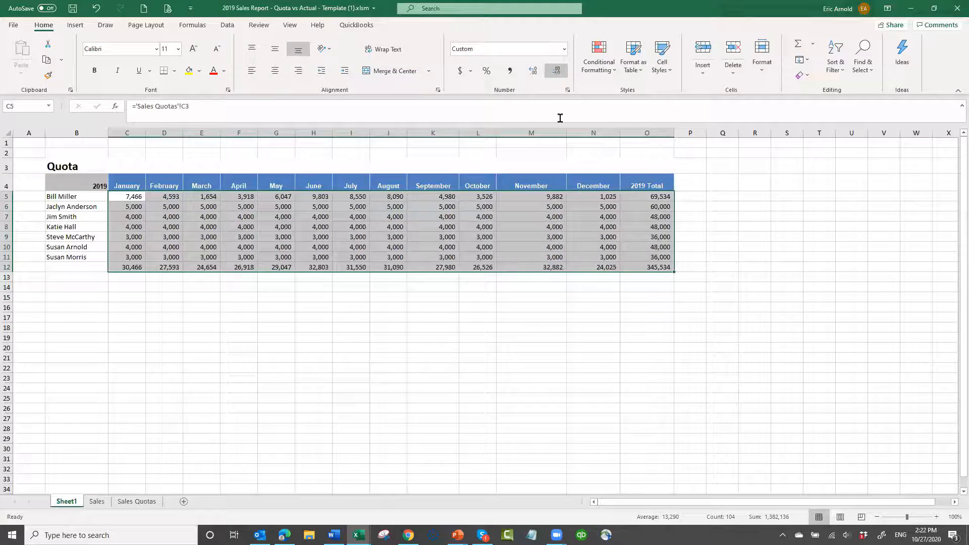
{"action": "left_click", "coordinate": [349, 322]}
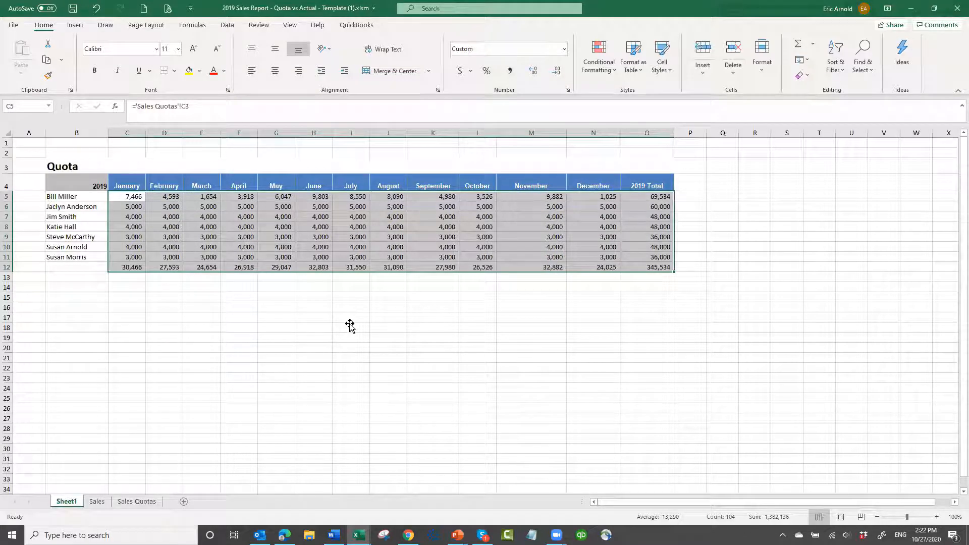
Format the totals row C12:O12 in dollar accounting format with no decimal places
{"action": "left_click_drag", "start_coordinate": [129, 270], "coordinate": [633, 269]}
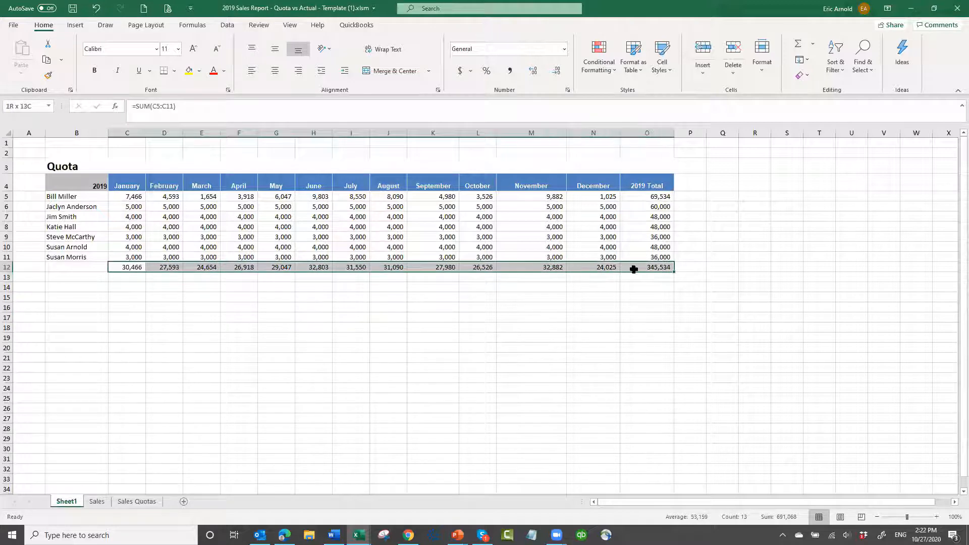
{"action": "left_click", "coordinate": [458, 72]}
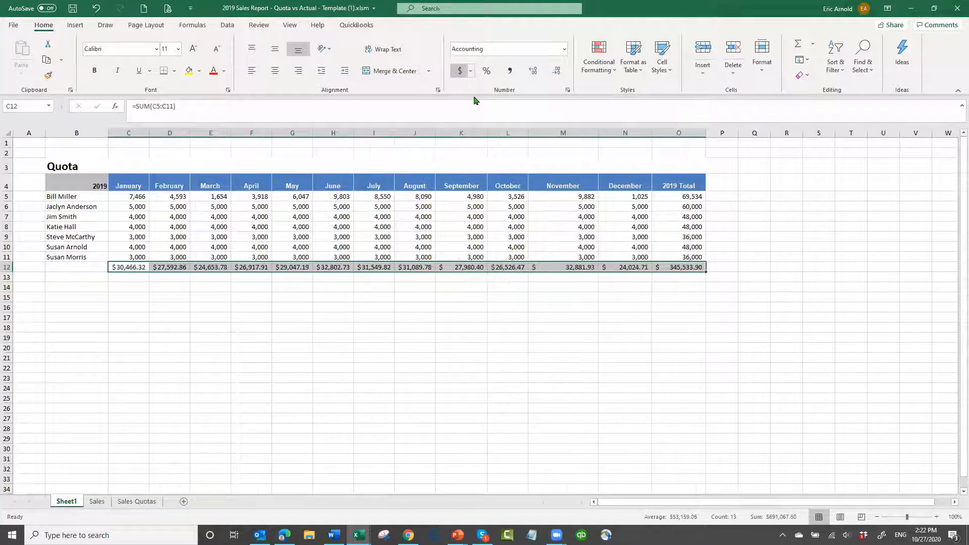
{"action": "left_click", "coordinate": [559, 71]}
{"action": "left_click", "coordinate": [559, 71]}
{"action": "left_click", "coordinate": [298, 425]}
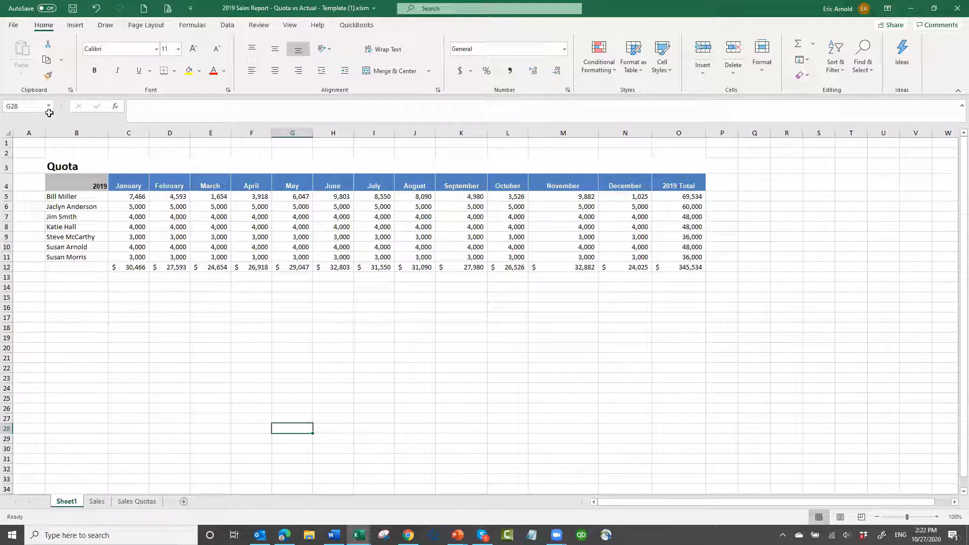
Copy the Quota title and month header rows B3:O4 to B15, and retitle the copied section Actual
{"action": "left_click", "coordinate": [91, 173]}
{"action": "left_click_drag", "start_coordinate": [91, 172], "coordinate": [677, 185]}
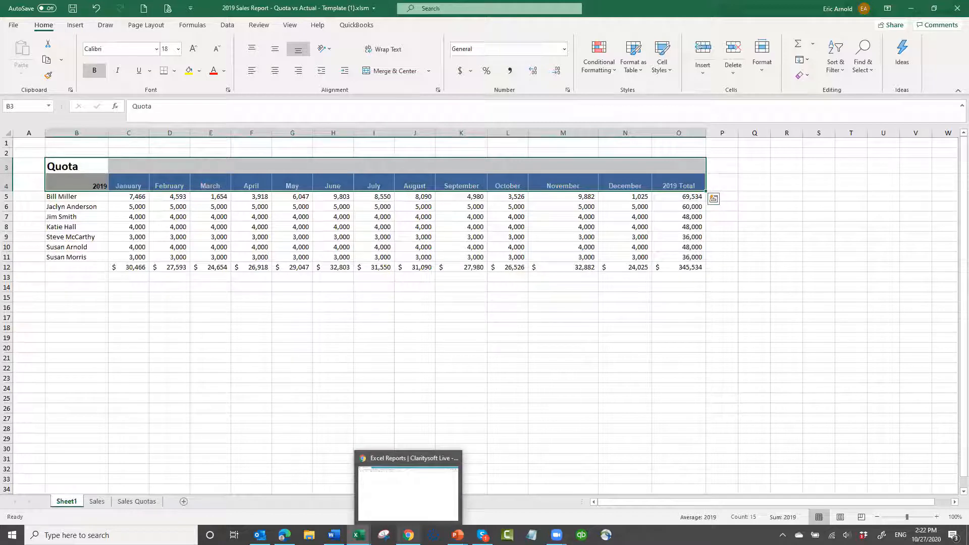
{"action": "key", "text": "ctrl+c"}
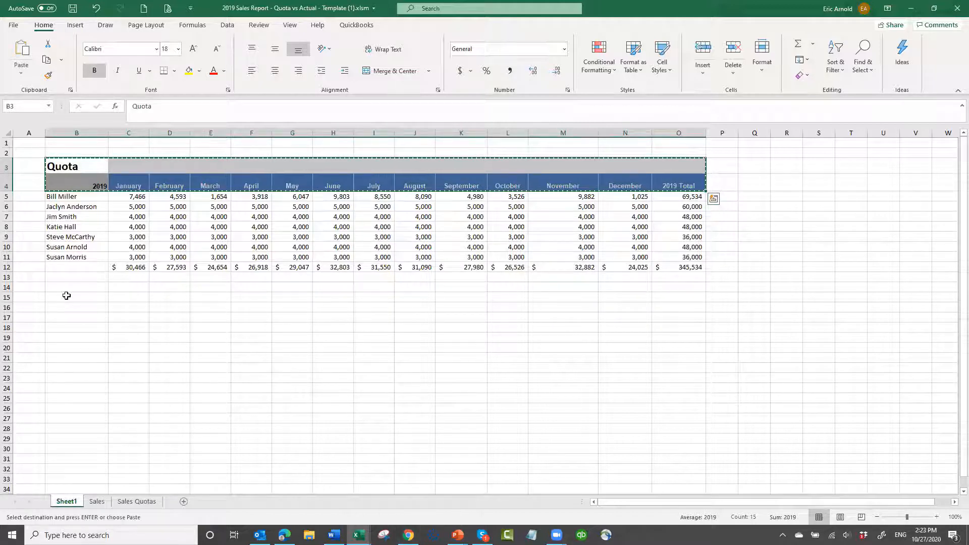
{"action": "left_click", "coordinate": [89, 300]}
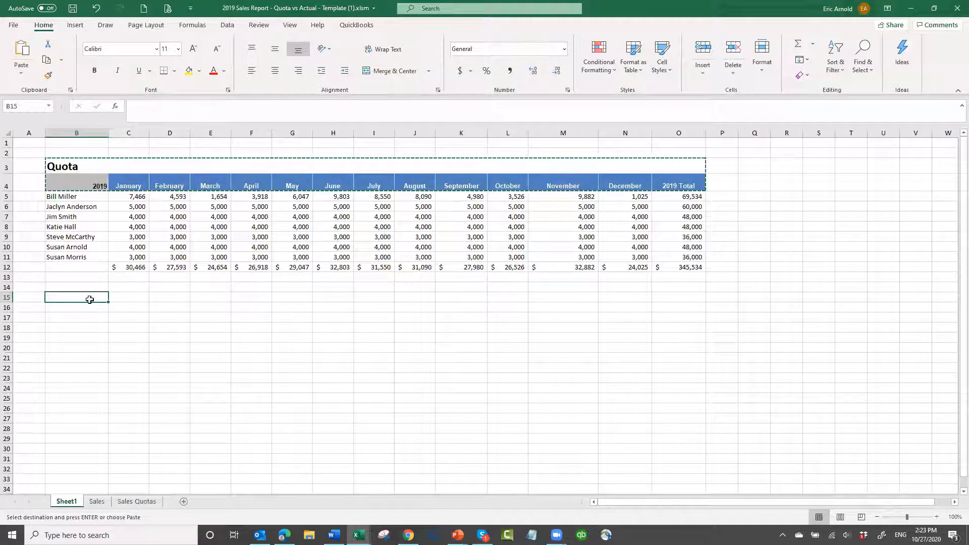
{"action": "key", "text": "Return"}
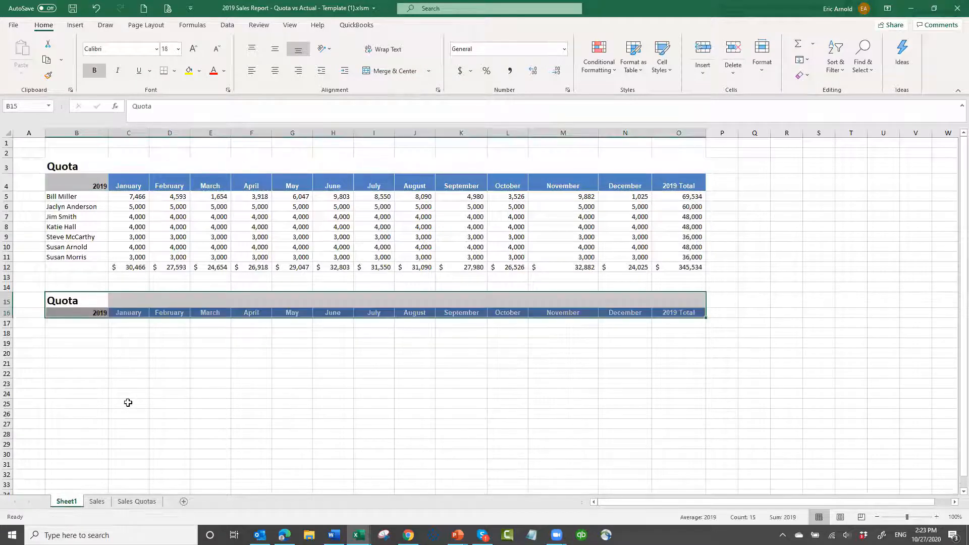
{"action": "left_click", "coordinate": [99, 302]}
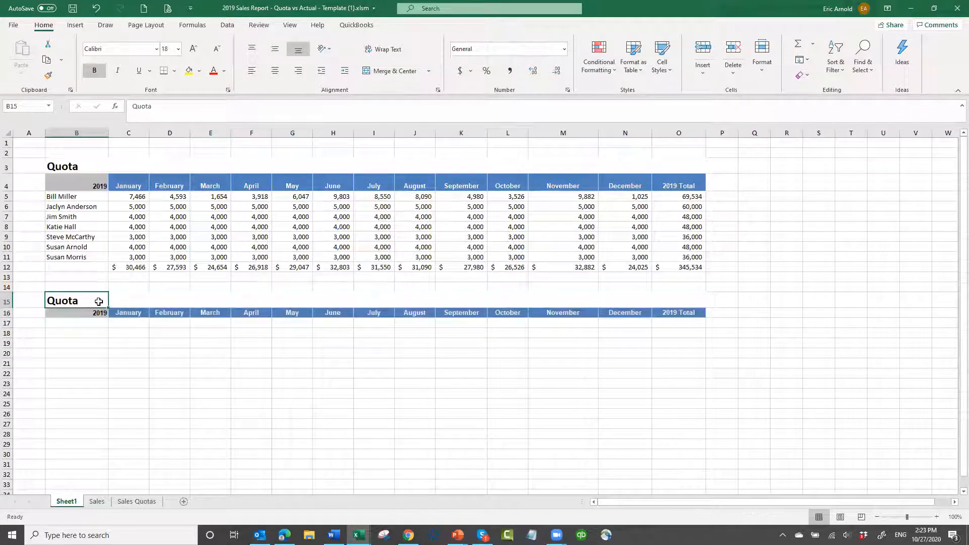
{"action": "type", "text": "Actual"}
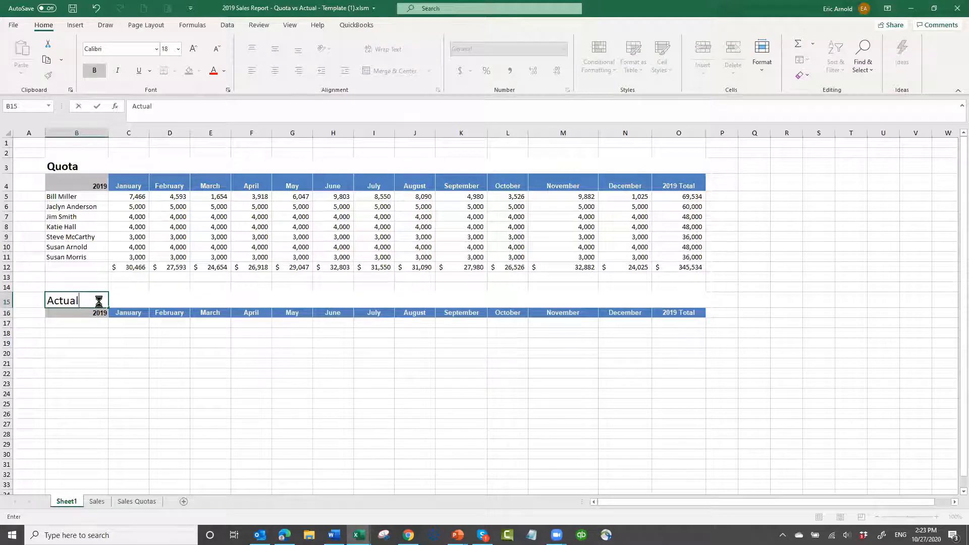
{"action": "key", "text": "ctrl+Return"}
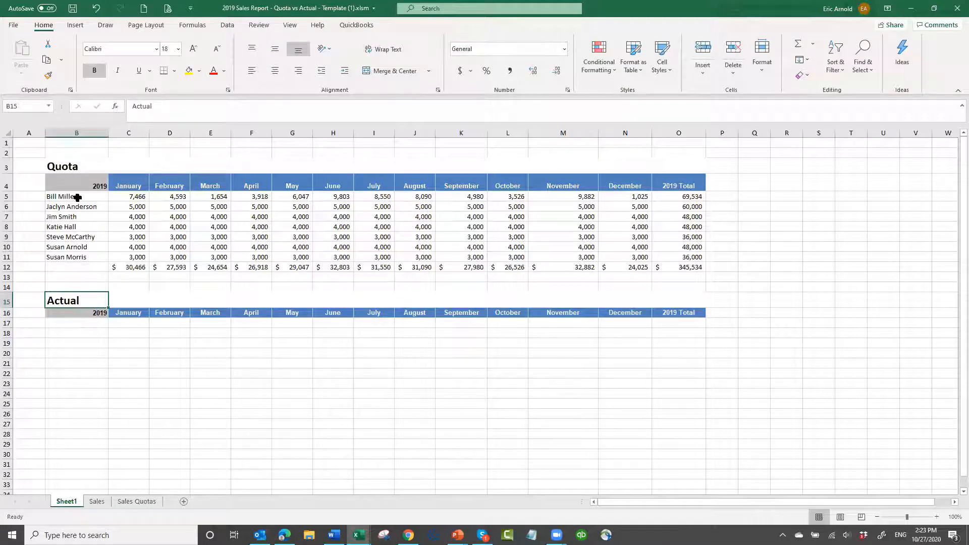
Copy the sales rep names from B5:B11 to B17 below the Actual header, and select the first January cell, C17
{"action": "left_click_drag", "start_coordinate": [77, 197], "coordinate": [80, 257]}
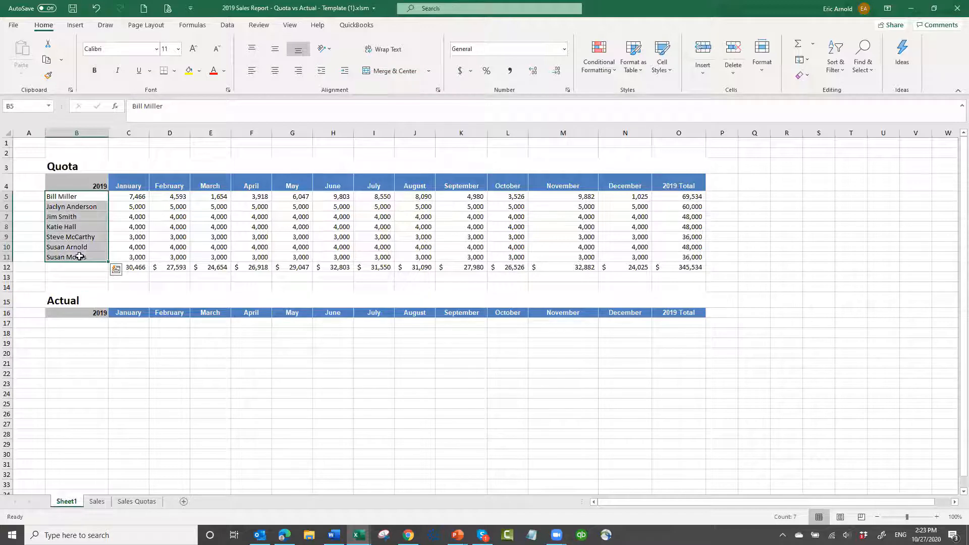
{"action": "key", "text": "ctrl+c"}
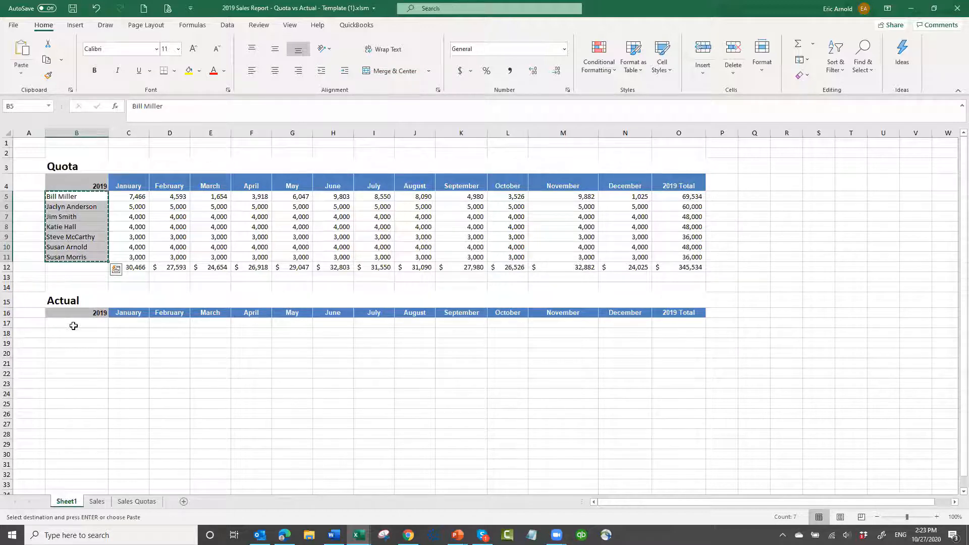
{"action": "left_click", "coordinate": [73, 327]}
{"action": "key", "text": "Return"}
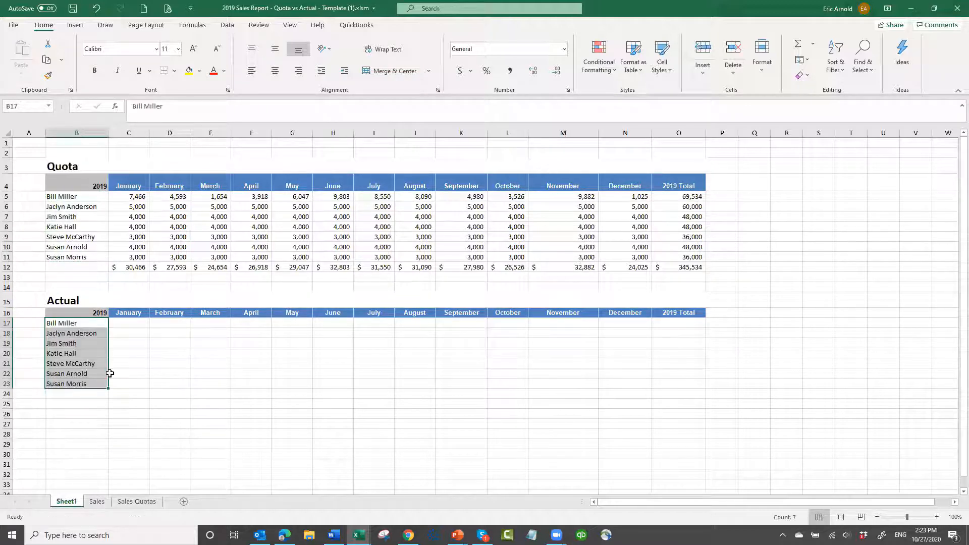
{"action": "left_click", "coordinate": [134, 321]}
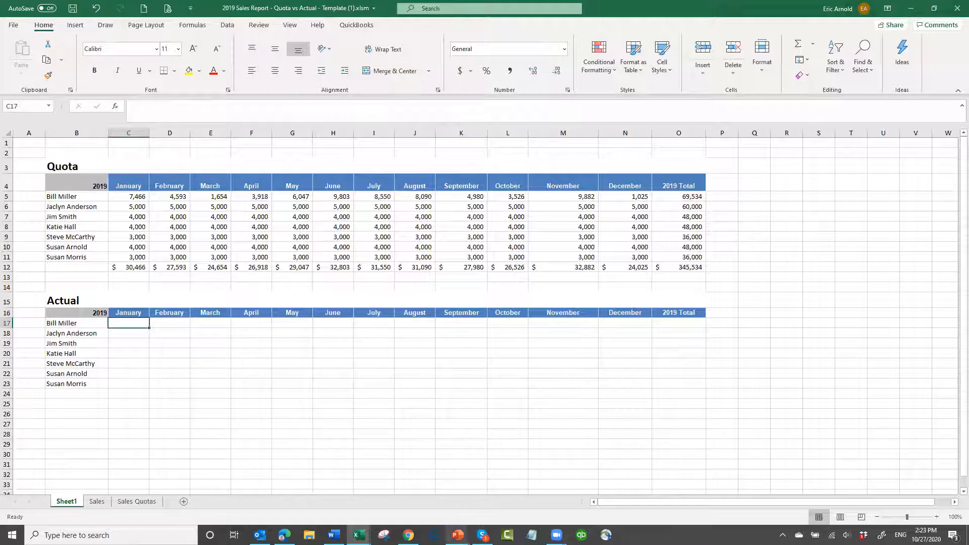
Switch to the PowerPoint slide show to review its slides, and return to the 2019 Sales Report template workbook in Excel
{"action": "mouse_move", "coordinate": [458, 536]}
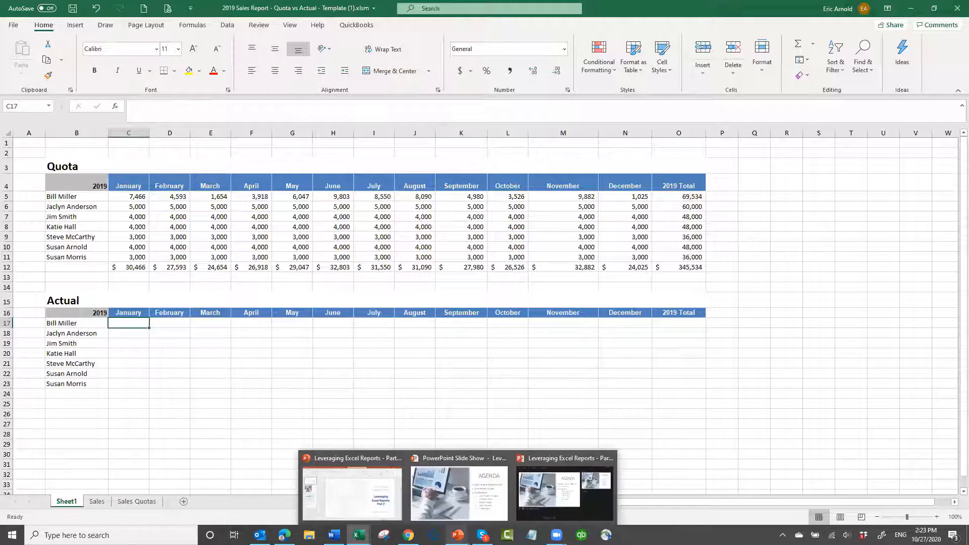
{"action": "left_click", "coordinate": [446, 514]}
{"action": "left_click", "coordinate": [424, 385]}
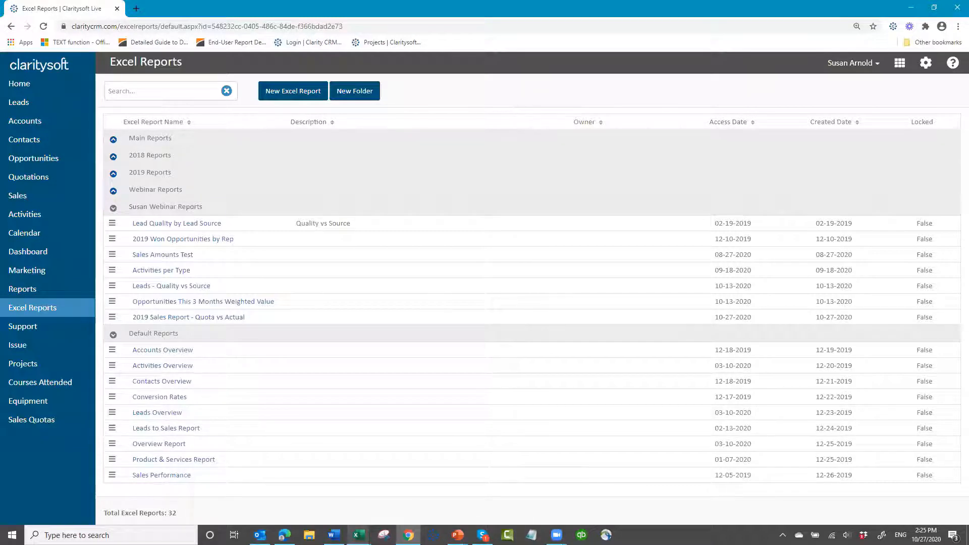
{"action": "mouse_move", "coordinate": [359, 535]}
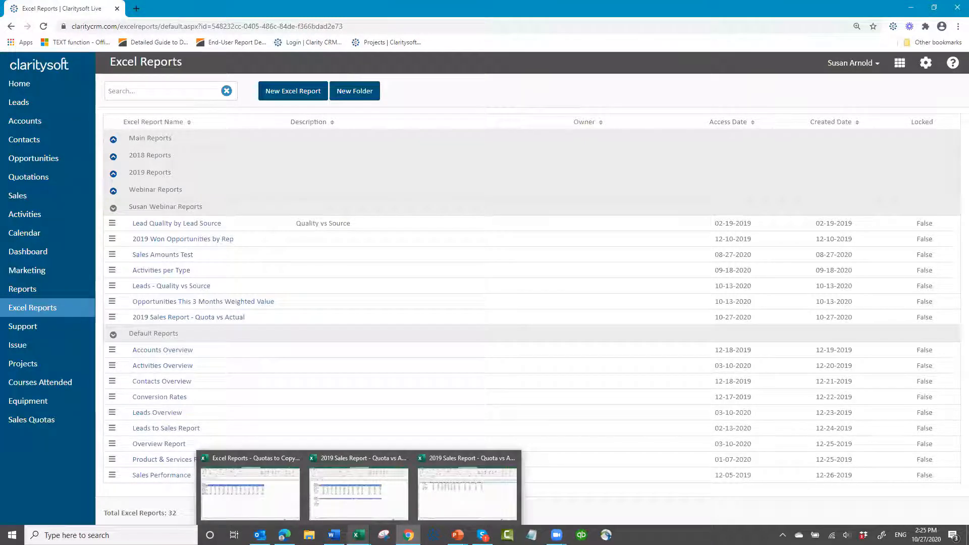
{"action": "left_click", "coordinate": [352, 512]}
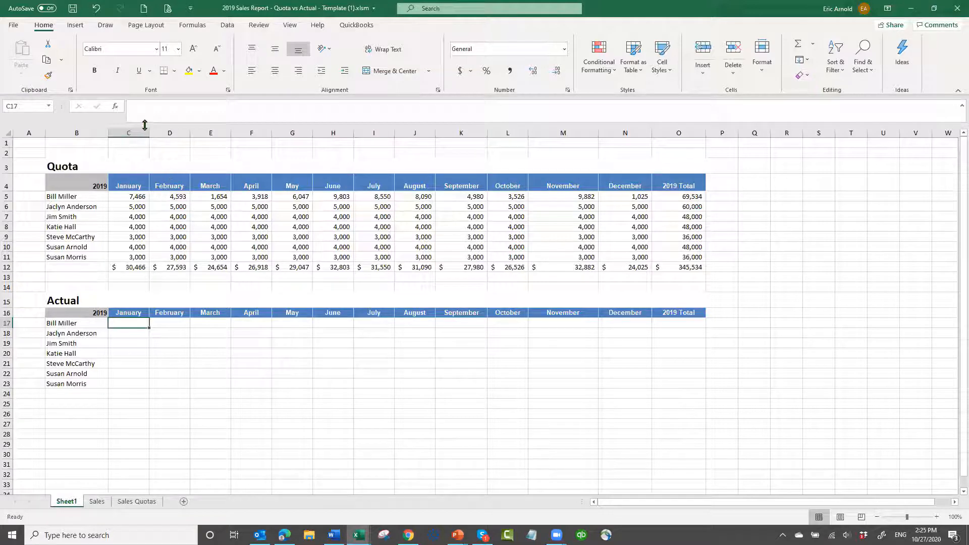
Insert the SUMIFS function in C17 and place its arguments dialog clear of the Actual table
{"action": "left_click", "coordinate": [115, 108]}
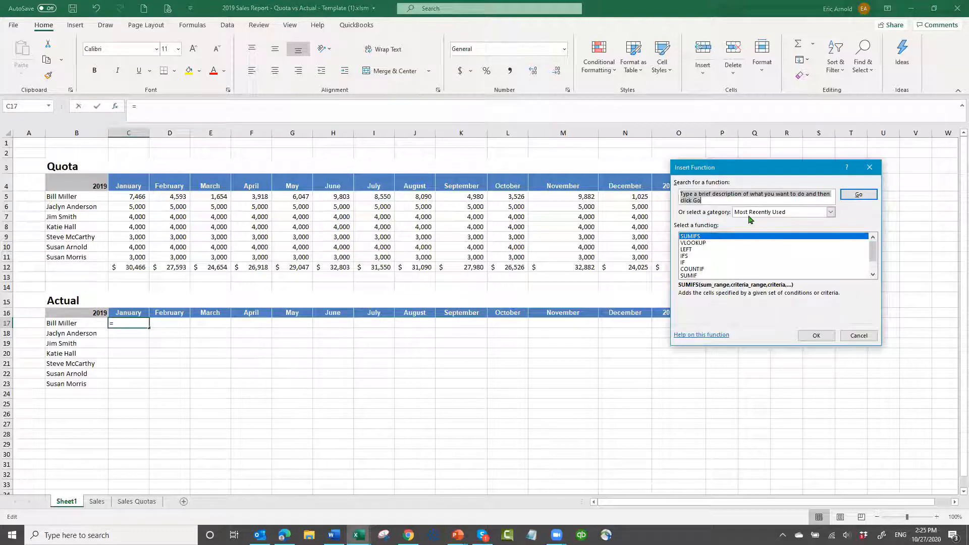
{"action": "left_click", "coordinate": [830, 213]}
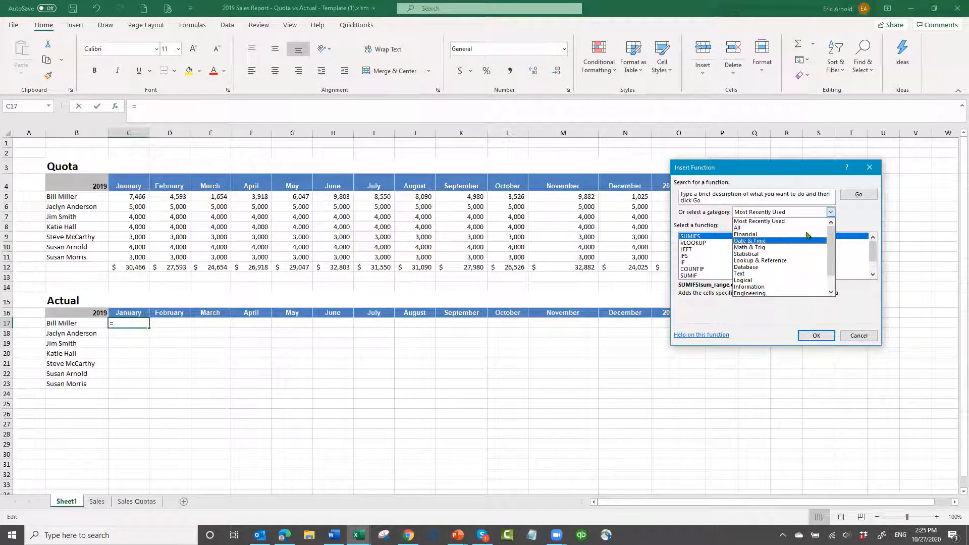
{"action": "left_click", "coordinate": [689, 240]}
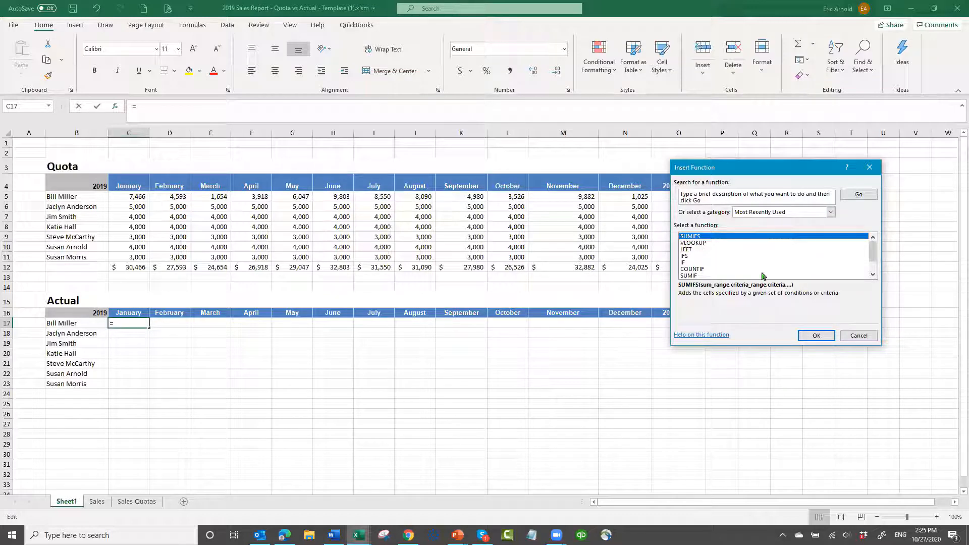
{"action": "left_click", "coordinate": [814, 336]}
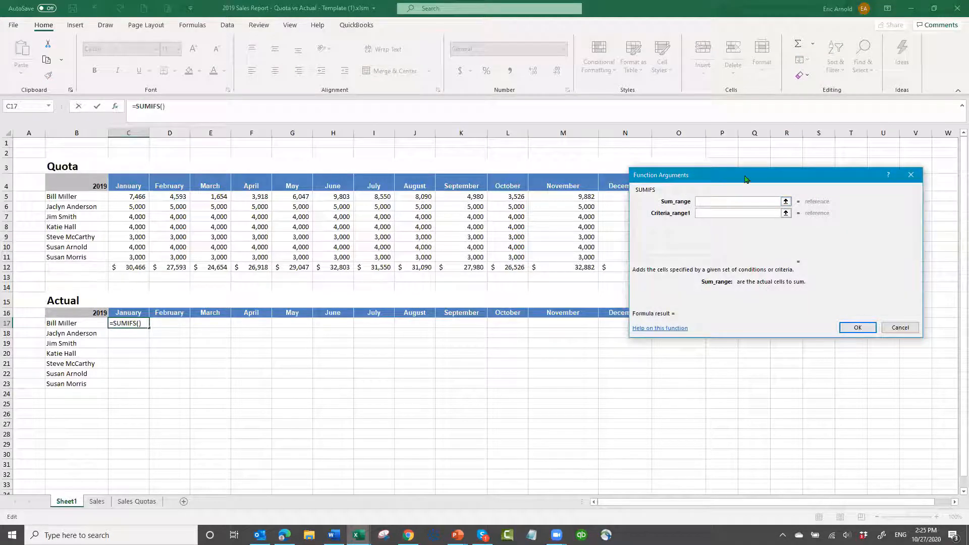
{"action": "left_click_drag", "start_coordinate": [746, 179], "coordinate": [741, 208]}
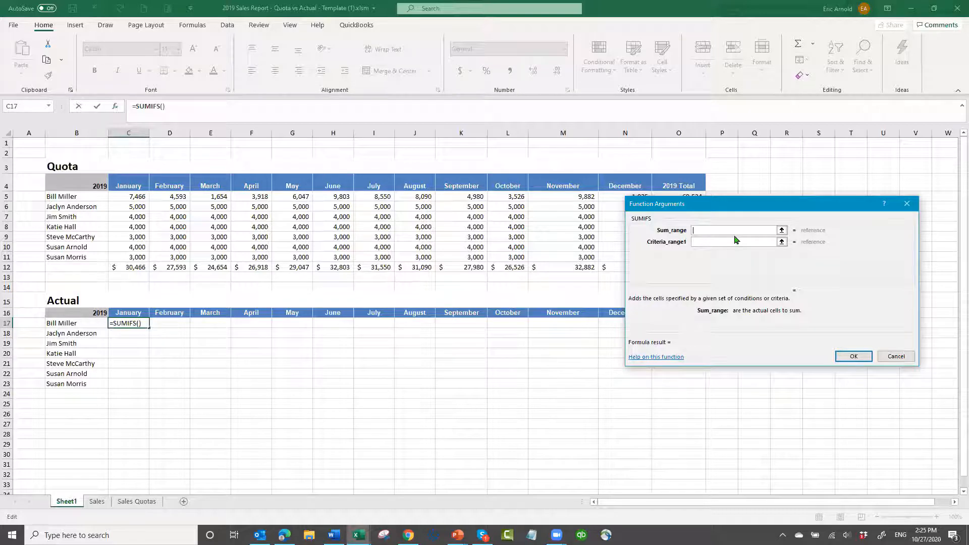
{"action": "left_click_drag", "start_coordinate": [733, 204], "coordinate": [696, 155]}
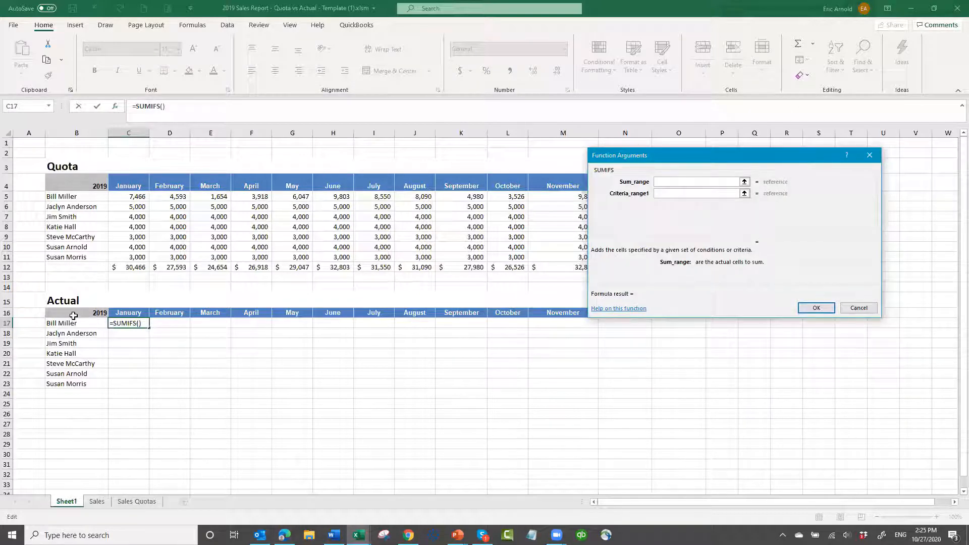
Set the SUMIFS sum range to Sales!B3:H250 on the Sales sheet, extending it past the existing data
{"action": "left_click", "coordinate": [97, 503]}
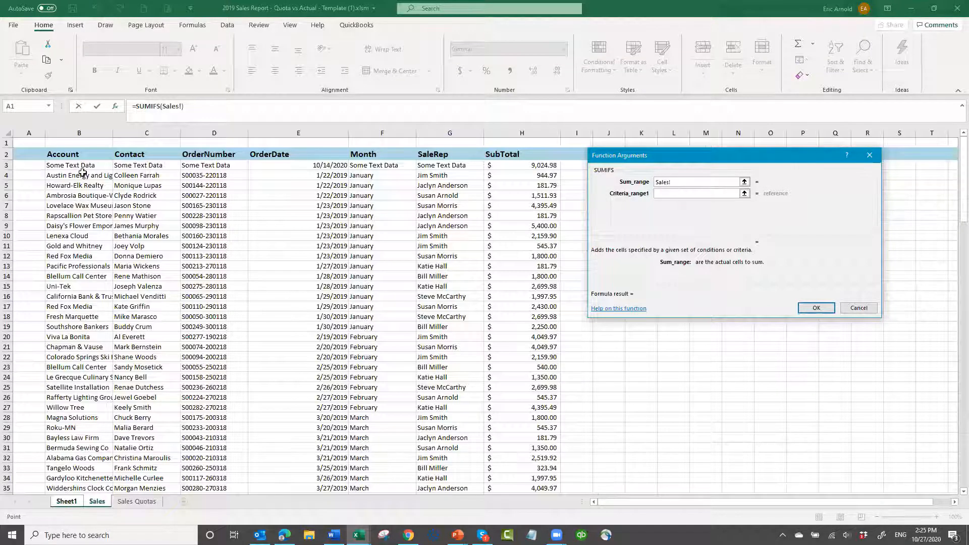
{"action": "left_click_drag", "start_coordinate": [84, 165], "coordinate": [529, 236]}
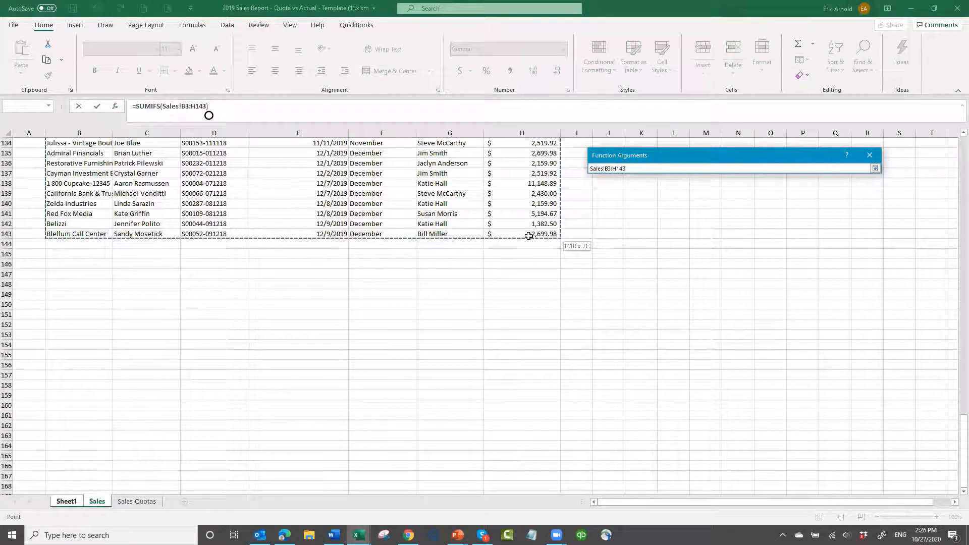
{"action": "left_click_drag", "start_coordinate": [529, 236], "coordinate": [559, 457]}
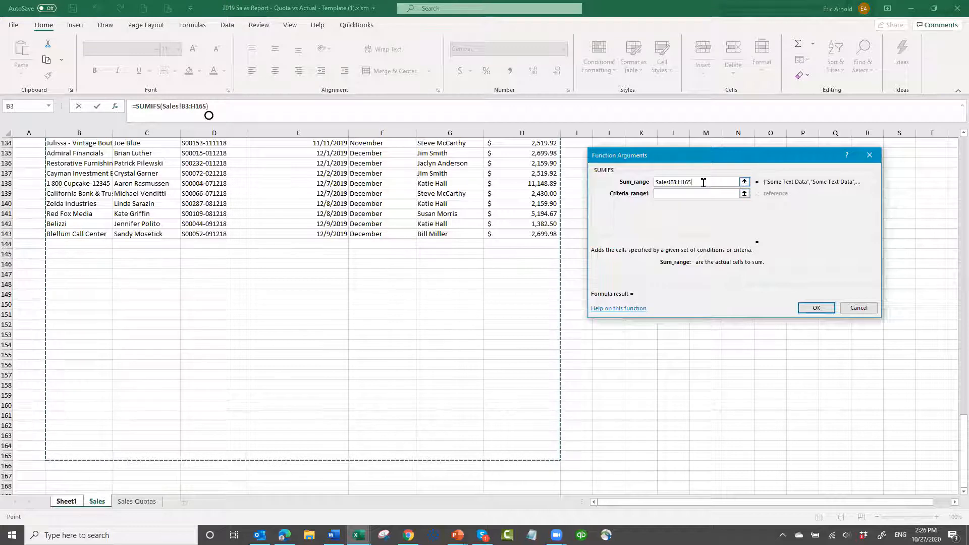
{"action": "key", "text": "BackSpace"}
{"action": "key", "text": "BackSpace"}
{"action": "key", "text": "BackSpace"}
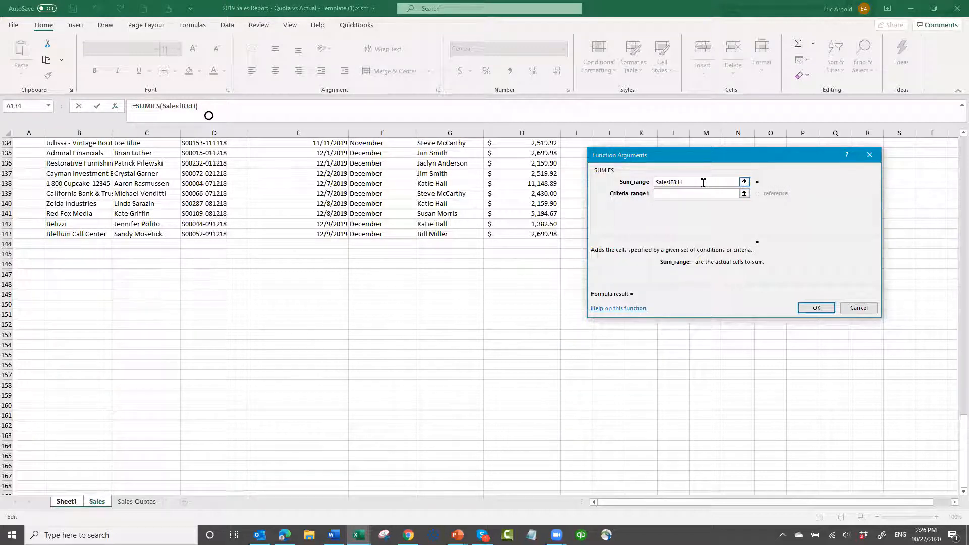
{"action": "type", "text": "250"}
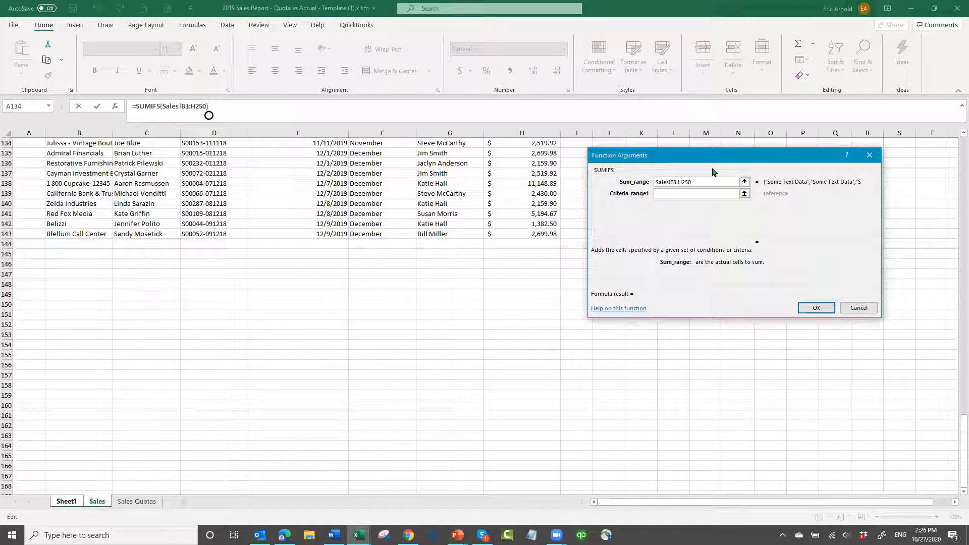
Lock the sum range with absolute references as Sales!$B$3:$H$250
{"action": "type", "text": "$"}
{"action": "key", "text": "Right"}
{"action": "type", "text": "$"}
{"action": "key", "text": "Right"}
{"action": "type", "text": "$"}
{"action": "key", "text": "Right"}
{"action": "type", "text": "$"}
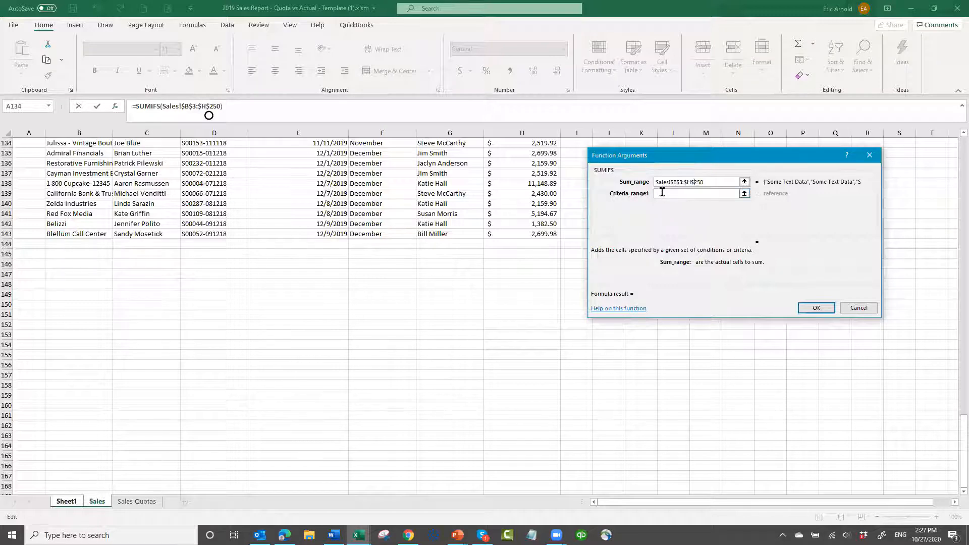
Set the first criteria range to the SaleRep column of the Sales sheet, Sales!G3:G250
{"action": "left_click", "coordinate": [662, 191]}
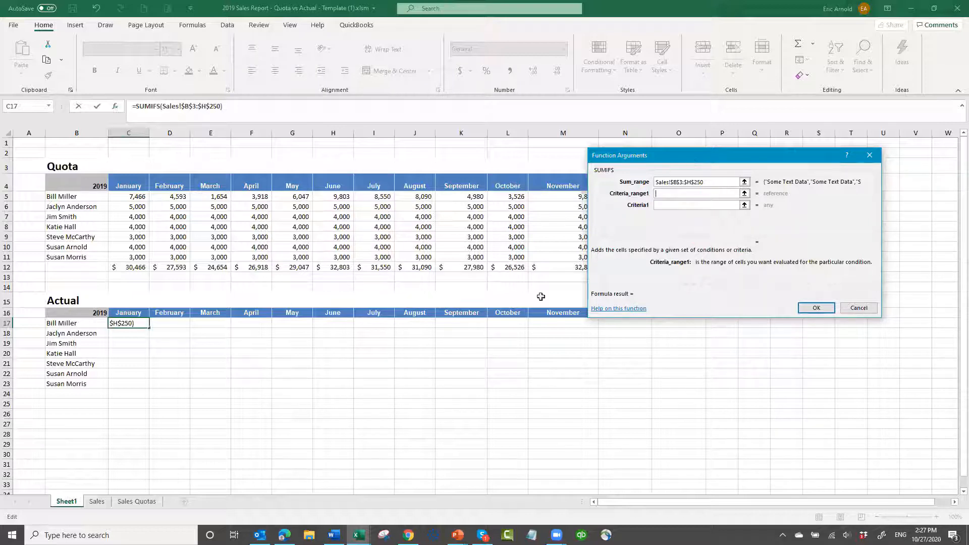
{"action": "left_click", "coordinate": [96, 502]}
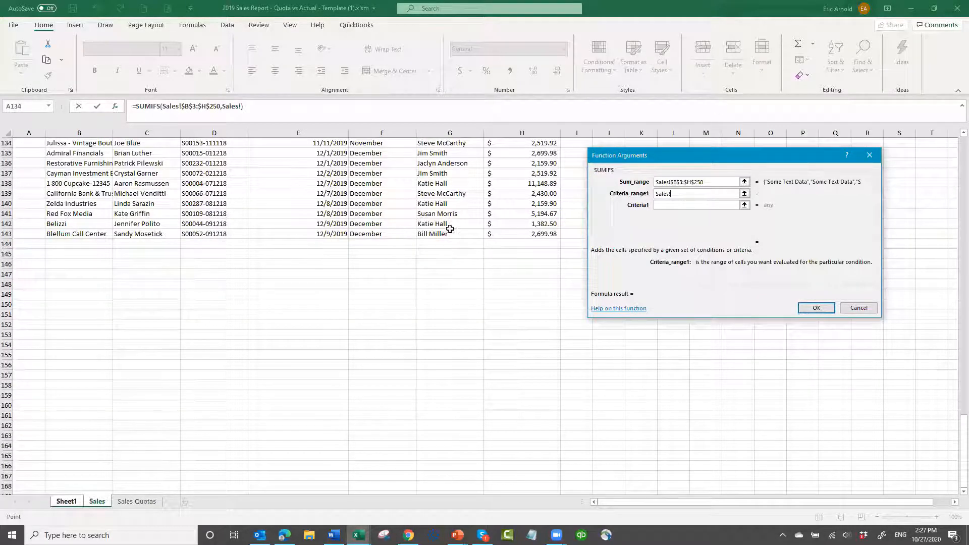
{"action": "scroll", "coordinate": [473, 201], "scroll_direction": "up", "scroll_amount": 20}
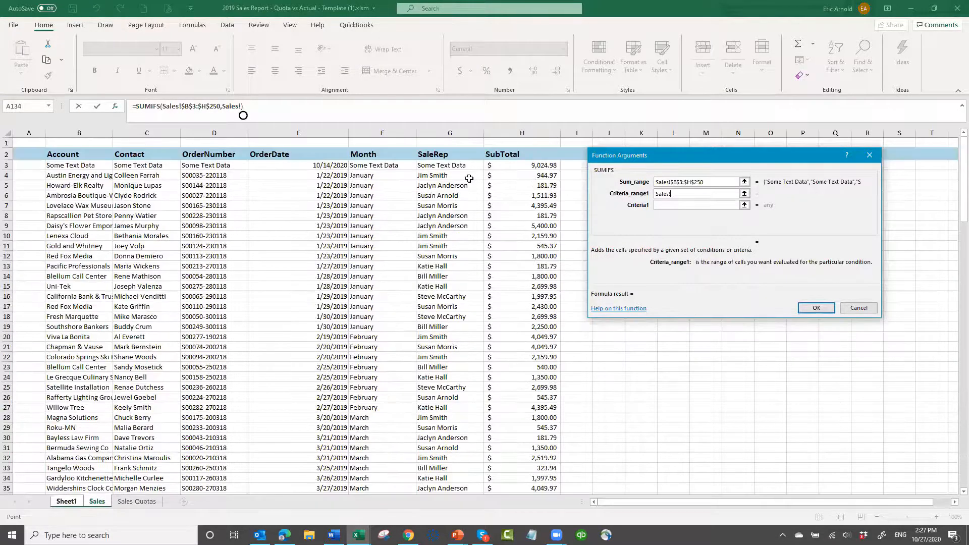
{"action": "left_click", "coordinate": [441, 165]}
{"action": "left_click_drag", "start_coordinate": [441, 165], "coordinate": [444, 476]}
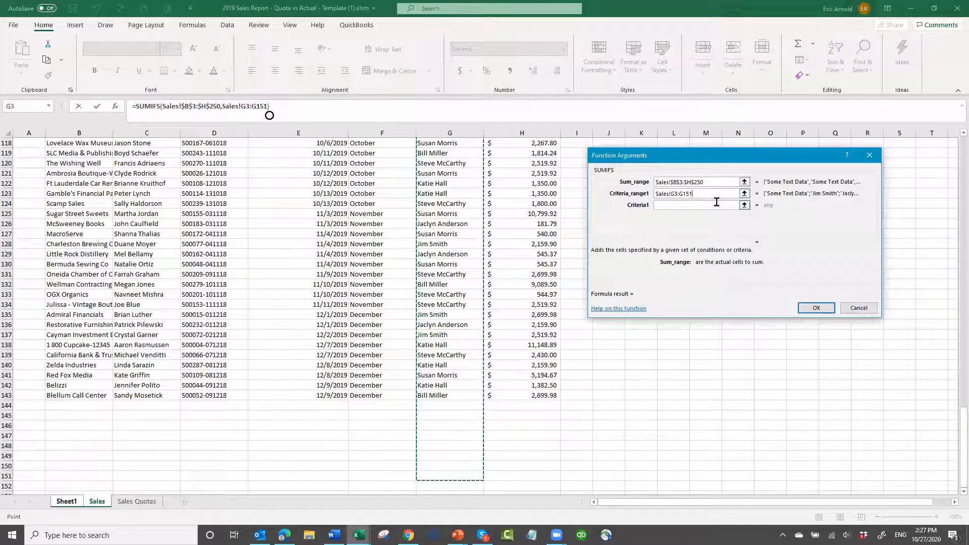
{"action": "left_click", "coordinate": [717, 201]}
{"action": "key", "text": "BackSpace"}
{"action": "key", "text": "BackSpace"}
{"action": "key", "text": "BackSpace"}
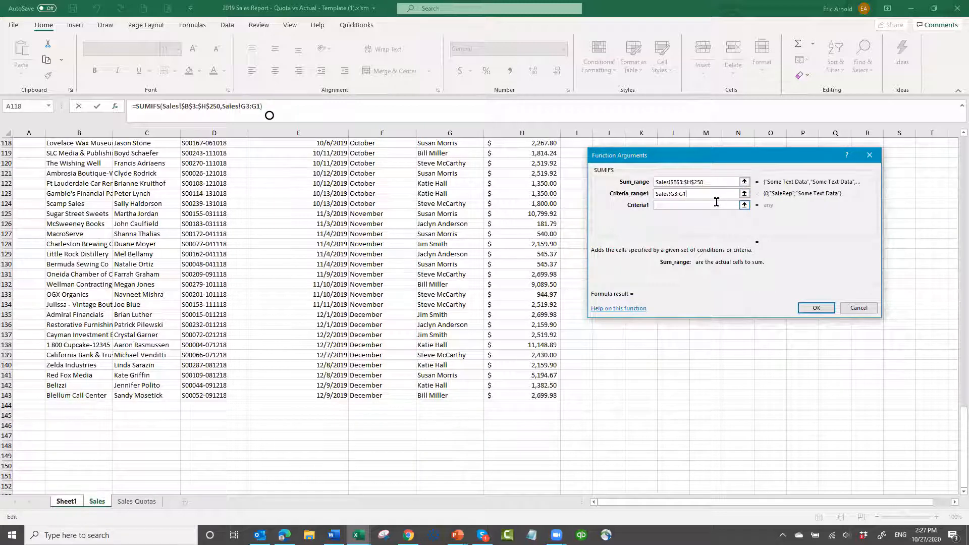
{"action": "type", "text": "250"}
Lock the first criteria range with absolute references as Sales!$G$3:$G$250, and move on to its criterion
{"action": "type", "text": "$G"}
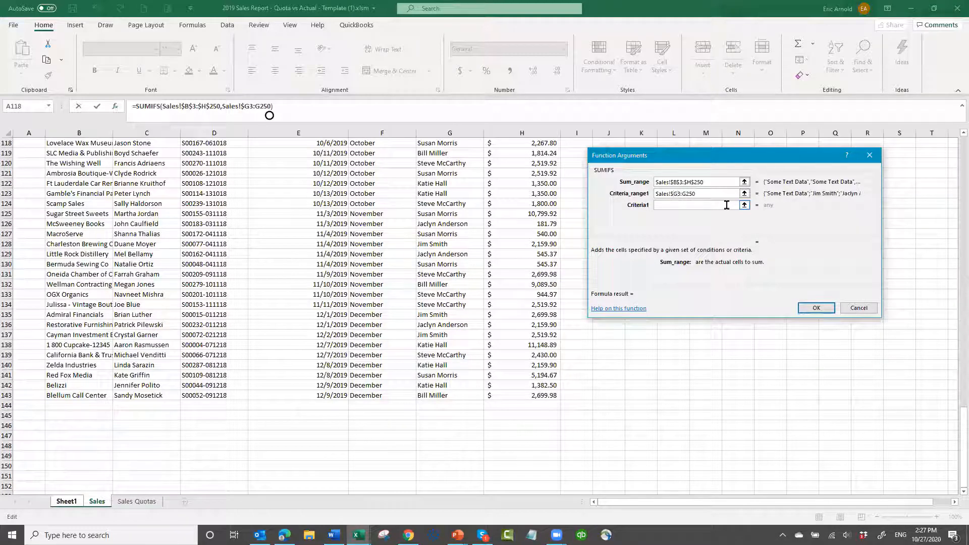
{"action": "type", "text": "$3:$G$"}
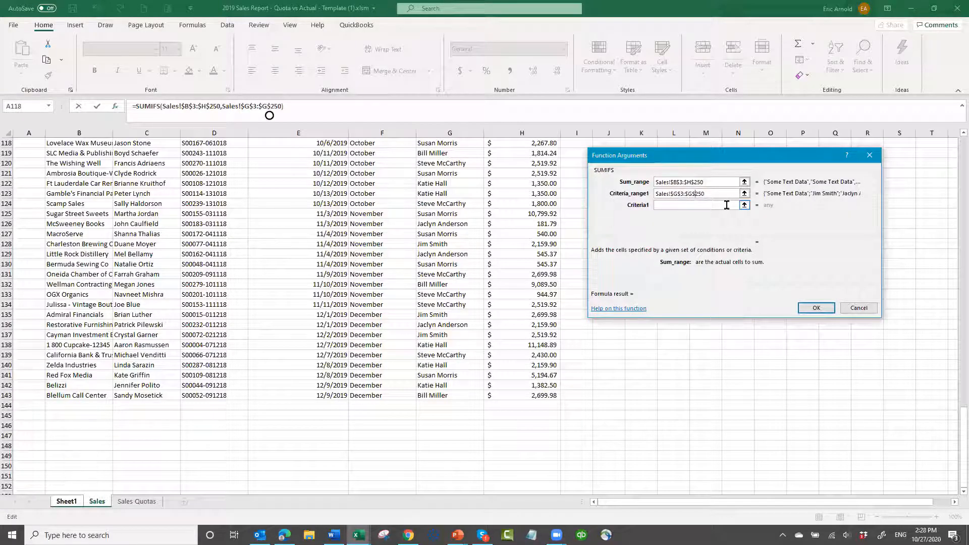
{"action": "left_click", "coordinate": [664, 204]}
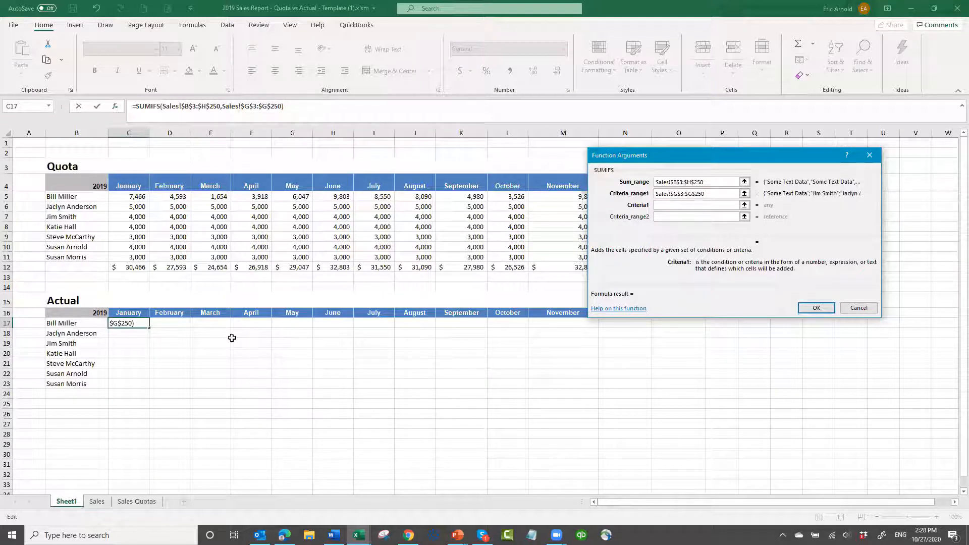
Set the first criterion to the first sales rep's name cell in the Actual section, with the column locked as $B17
{"action": "left_click", "coordinate": [77, 325]}
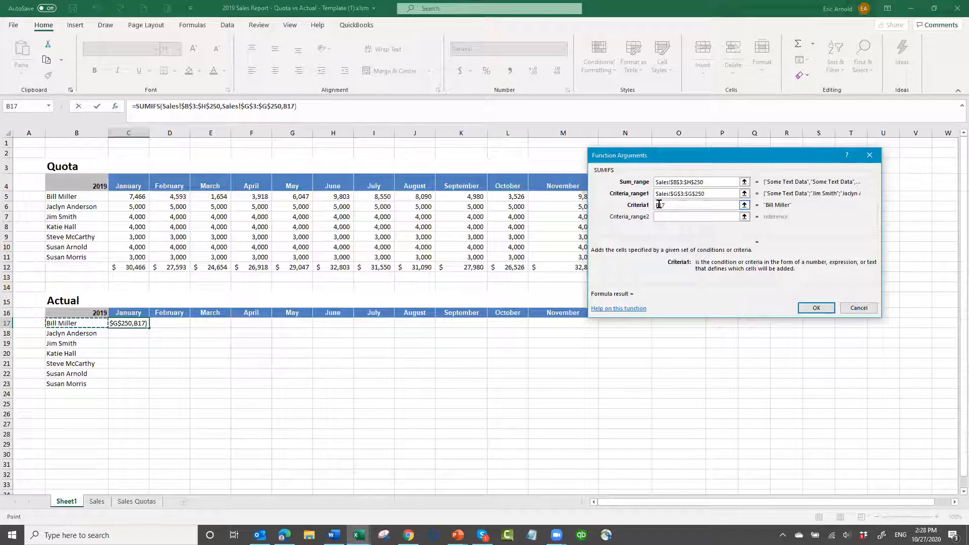
{"action": "left_click", "coordinate": [655, 204]}
{"action": "type", "text": "$"}
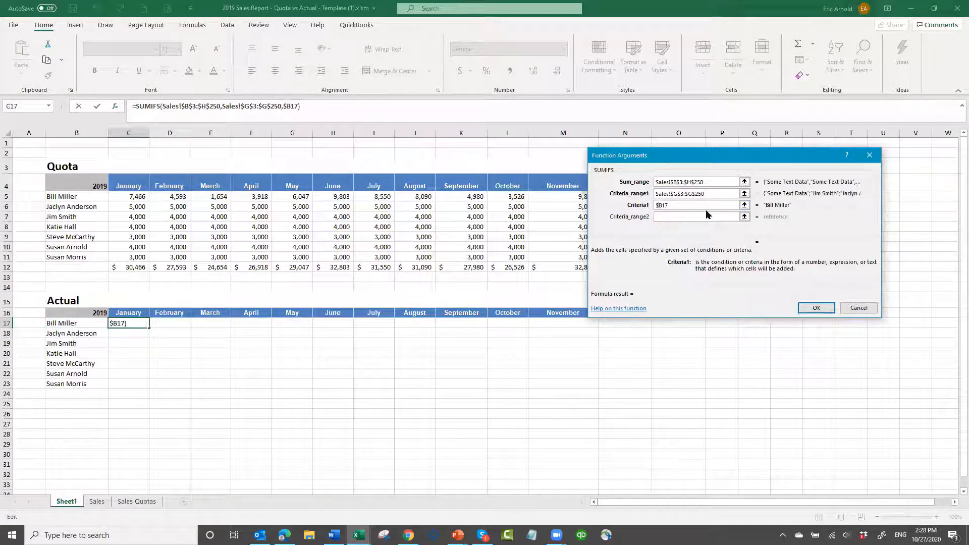
Set the second criteria range to the Month column of the Sales sheet, Sales!F3:F250
{"action": "left_click", "coordinate": [673, 217]}
{"action": "left_click", "coordinate": [665, 217]}
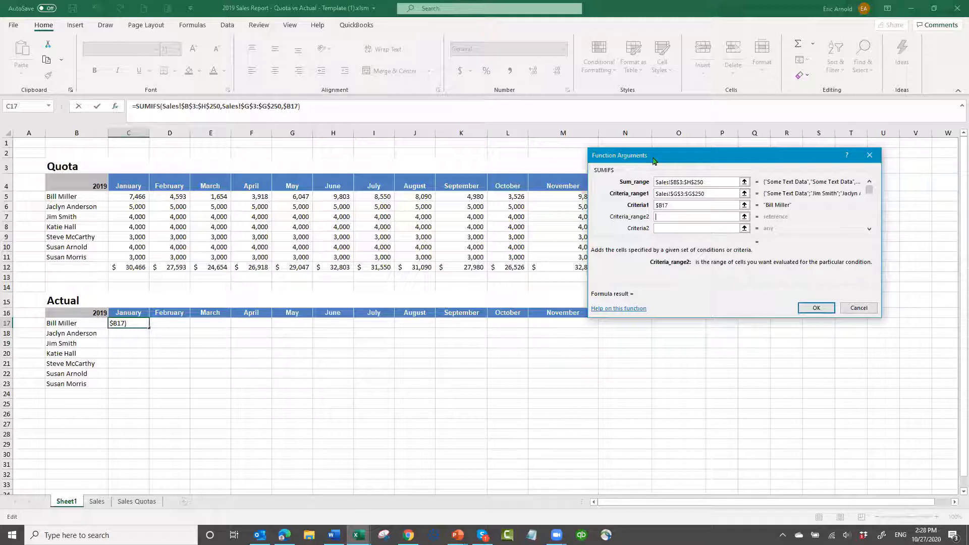
{"action": "left_click", "coordinate": [97, 502]}
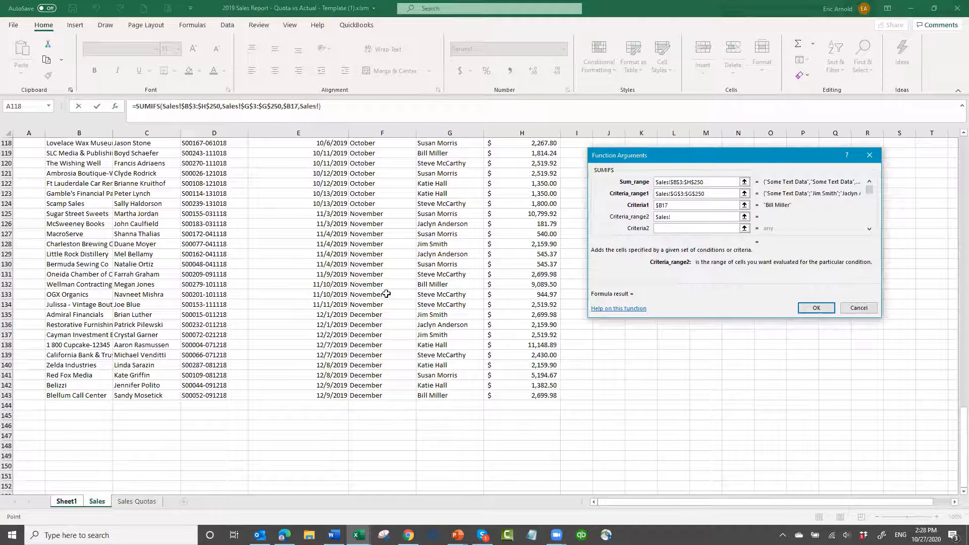
{"action": "scroll", "coordinate": [387, 295], "scroll_direction": "up", "scroll_amount": 20}
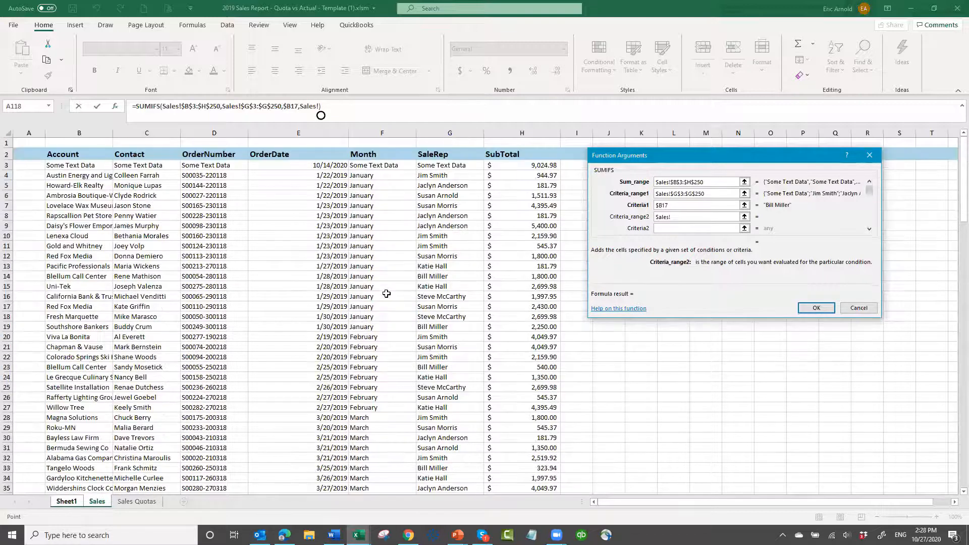
{"action": "left_click", "coordinate": [378, 166]}
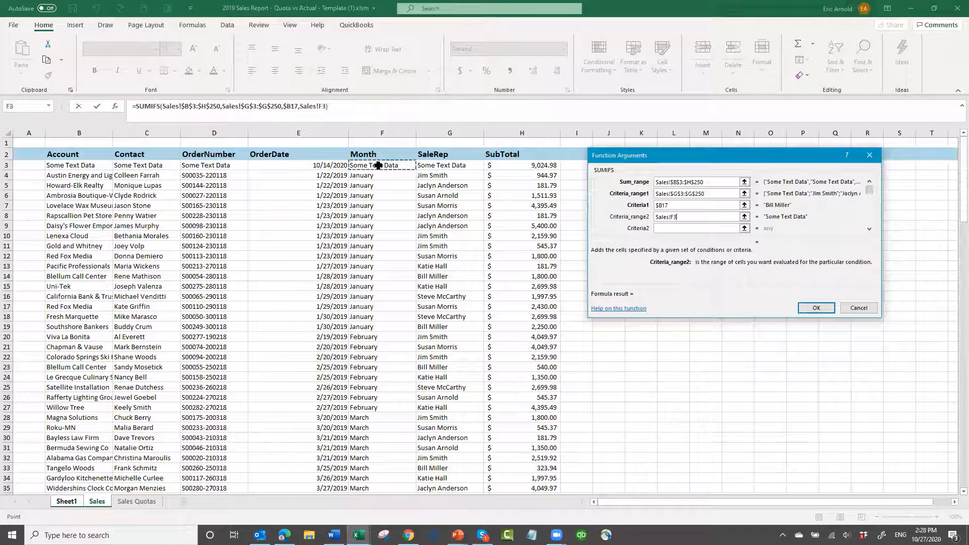
{"action": "left_click_drag", "start_coordinate": [378, 165], "coordinate": [398, 476]}
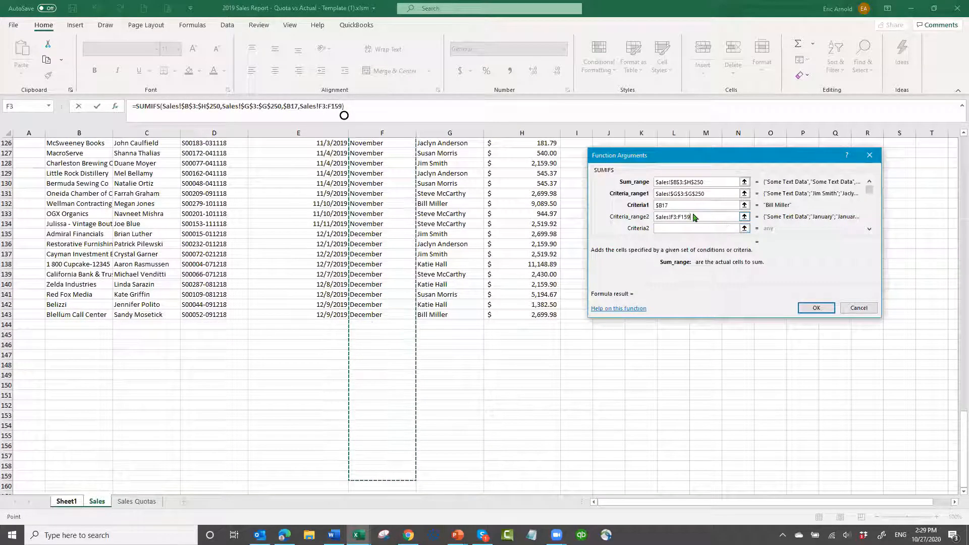
{"action": "key", "text": "BackSpace"}
{"action": "key", "text": "BackSpace"}
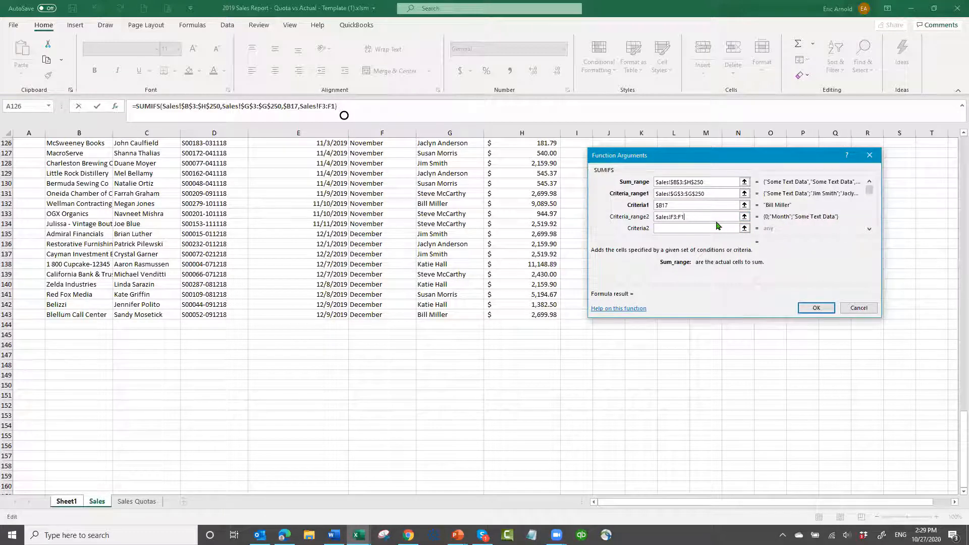
{"action": "type", "text": "250"}
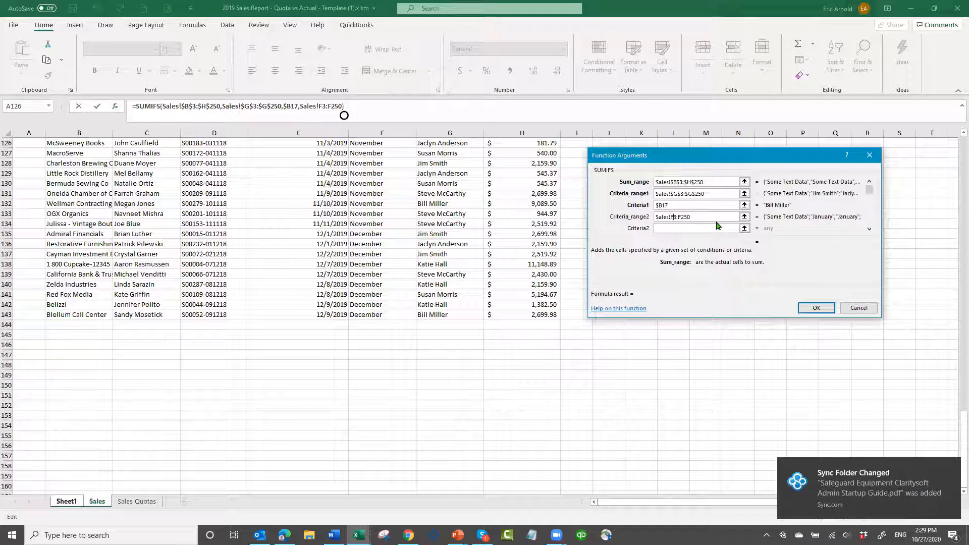
Lock the second criteria range with absolute references as Sales!$F$3:$F$250
{"action": "type", "text": "$F$3:"}
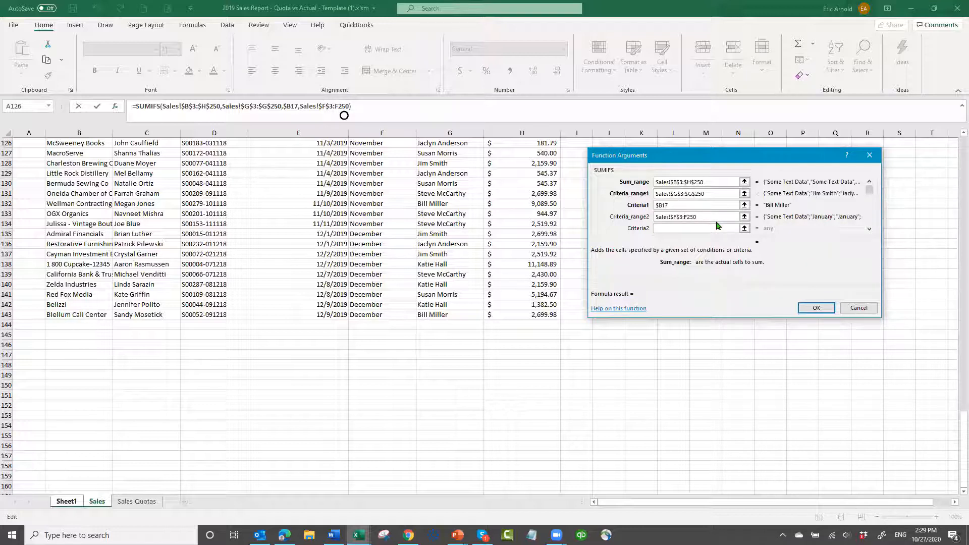
{"action": "type", "text": "$F$"}
Set the second criterion to the January header of the Actual section, with the row locked as C$16, and accept the SUMIFS arguments
{"action": "left_click", "coordinate": [662, 228]}
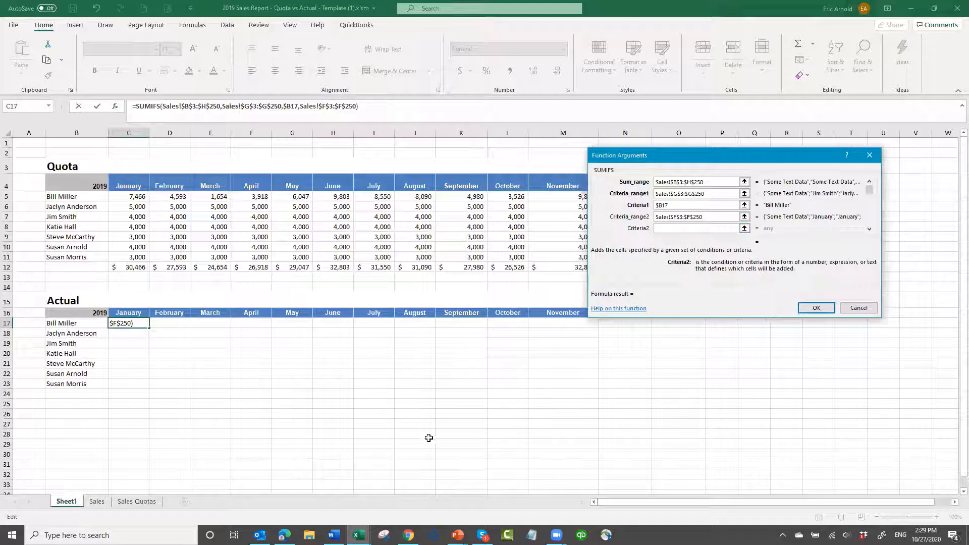
{"action": "left_click", "coordinate": [128, 312]}
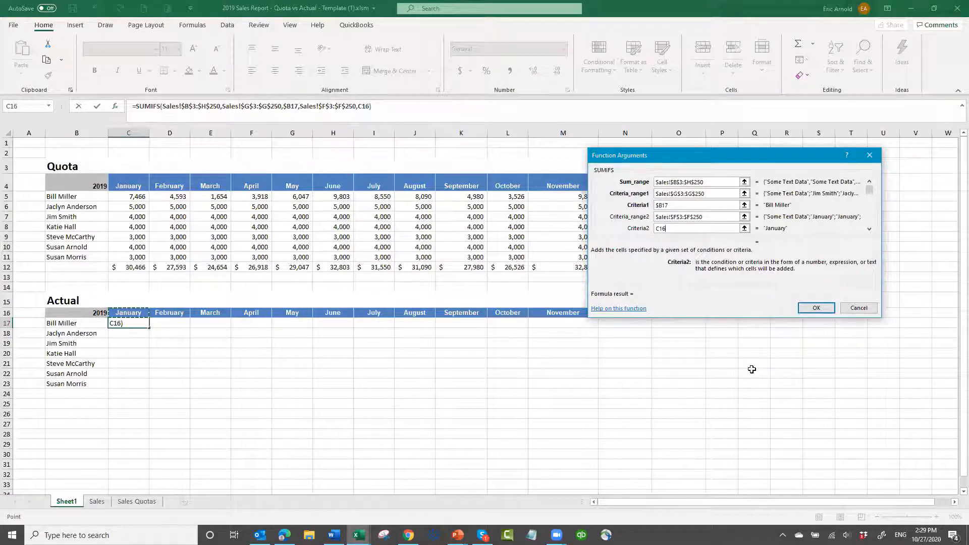
{"action": "left_click", "coordinate": [656, 229]}
{"action": "type", "text": "$"}
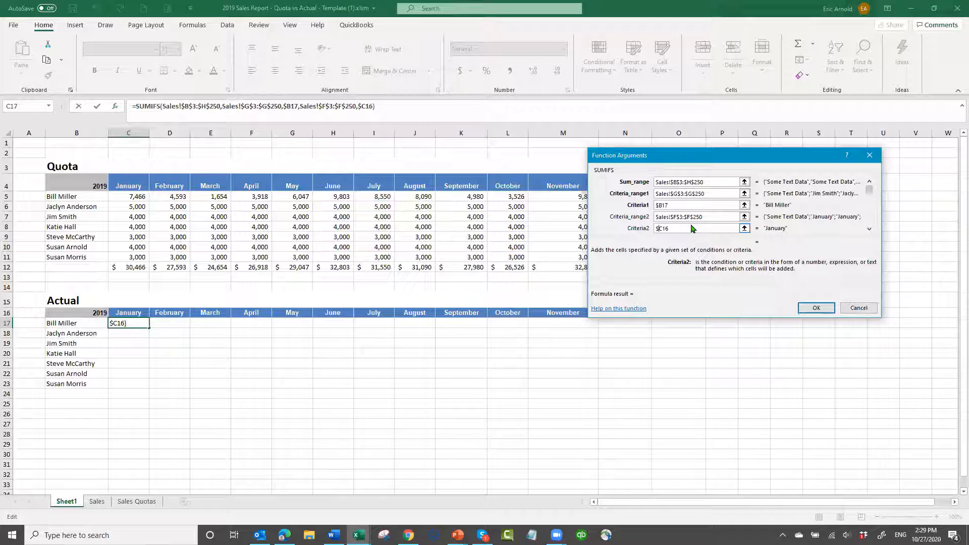
{"action": "key", "text": "BackSpace"}
{"action": "type", "text": "$"}
{"action": "left_click", "coordinate": [811, 308]}
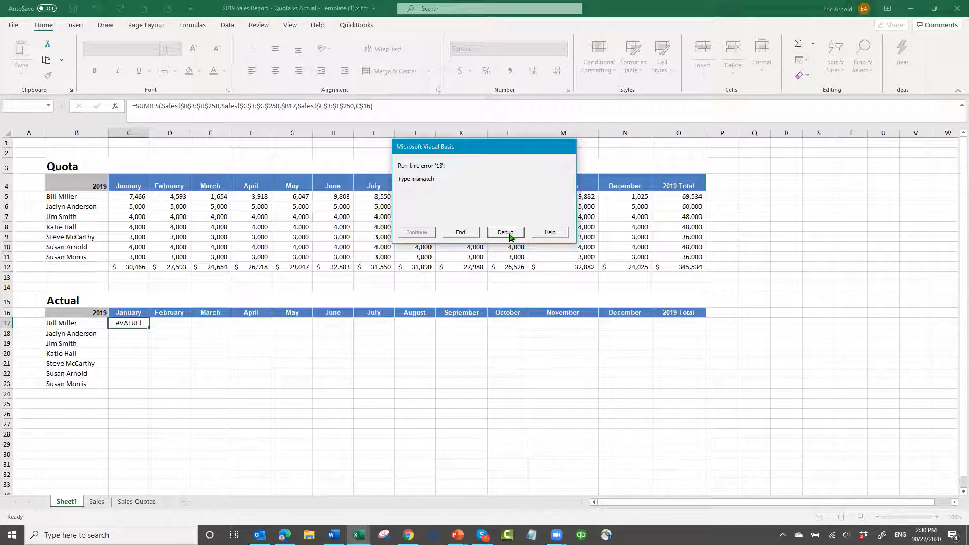
Open the run-time error in the debugger, and minimize the Visual Basic editor to return to the worksheet
{"action": "left_click", "coordinate": [505, 233]}
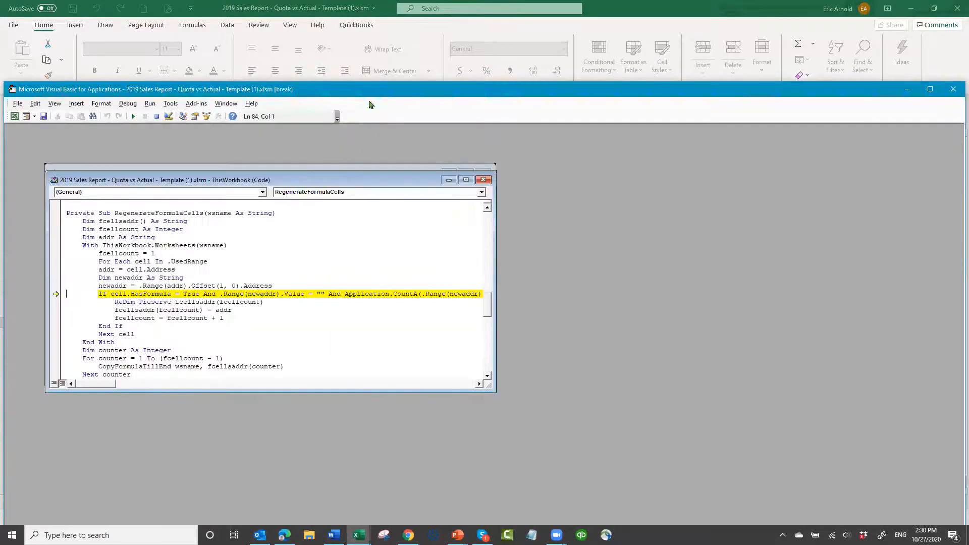
{"action": "left_click", "coordinate": [953, 89]}
{"action": "left_click", "coordinate": [489, 303]}
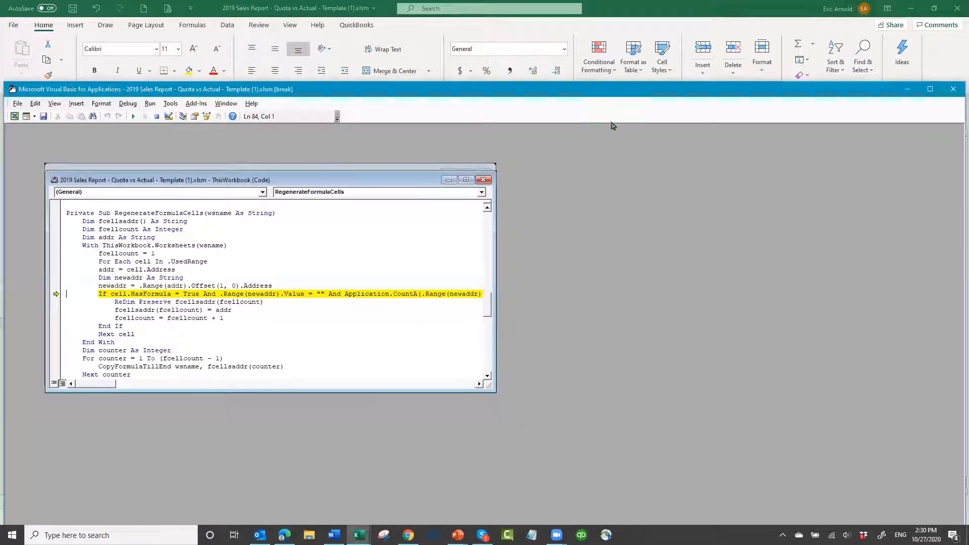
{"action": "left_click", "coordinate": [906, 90]}
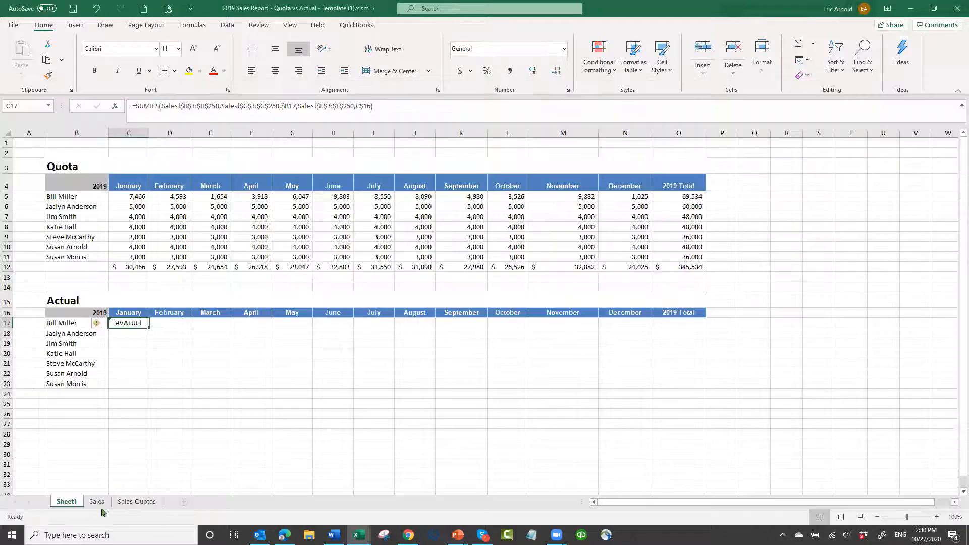
Correct the sum range in C17's SUMIFS formula to only the SubTotal column, Sales!$H$3:$H$250, and commit the formula
{"action": "left_click", "coordinate": [188, 107]}
{"action": "key", "text": "Left"}
{"action": "key", "text": "BackSpace"}
{"action": "type", "text": "H"}
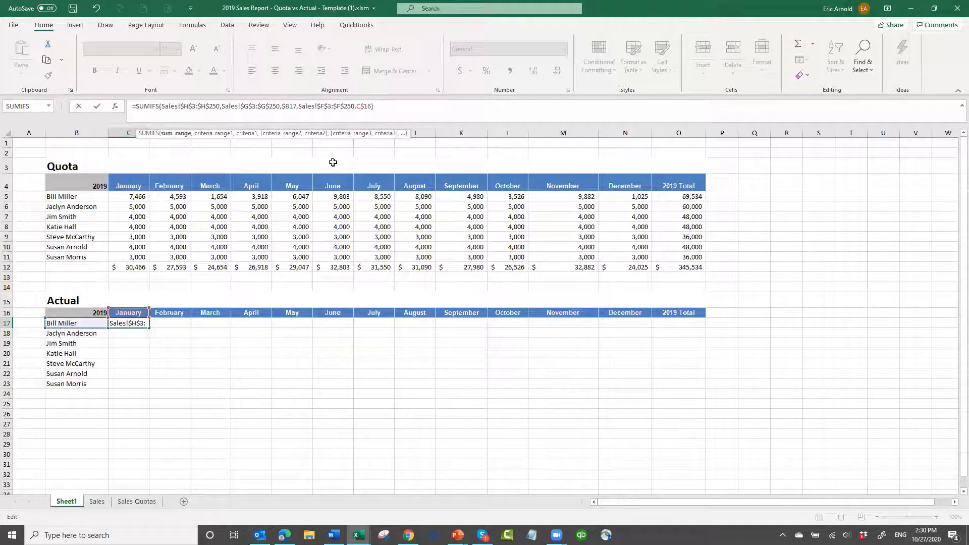
{"action": "key", "text": "Right"}
{"action": "key", "text": "Right"}
{"action": "key", "text": "Right"}
{"action": "key", "text": "Right"}
{"action": "key", "text": "Right"}
{"action": "key", "text": "Right"}
{"action": "key", "text": "Right"}
{"action": "key", "text": "Right"}
{"action": "key", "text": "Right"}
{"action": "key", "text": "Right"}
{"action": "key", "text": "Right"}
{"action": "key", "text": "Right"}
{"action": "key", "text": "Right"}
{"action": "key", "text": "Right"}
{"action": "key", "text": "Right"}
{"action": "key", "text": "Right"}
{"action": "key", "text": "Right"}
{"action": "key", "text": "Right"}
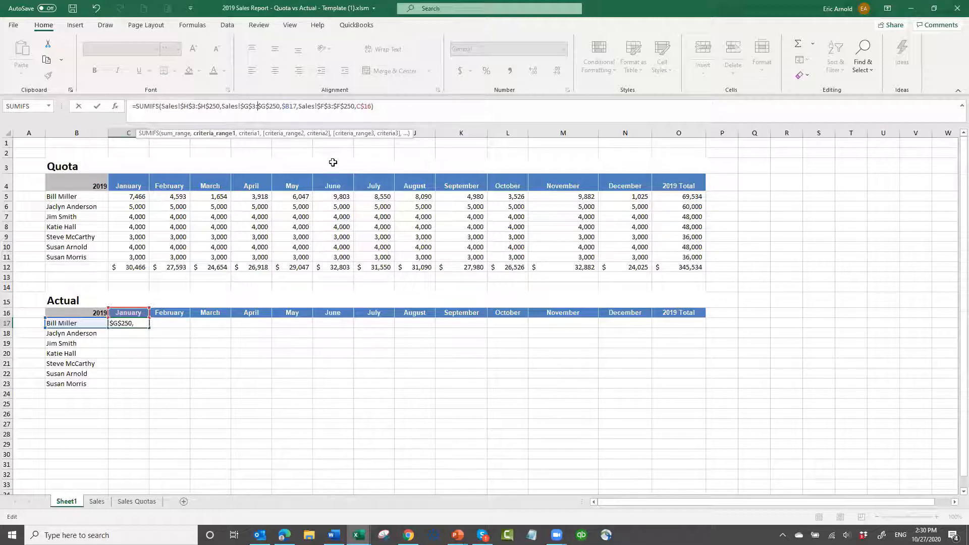
{"action": "key", "text": "Right"}
{"action": "key", "text": "Right"}
{"action": "key", "text": "Right"}
{"action": "key", "text": "Right"}
{"action": "key", "text": "Right"}
{"action": "key", "text": "Right"}
{"action": "key", "text": "Right"}
{"action": "key", "text": "Right"}
{"action": "key", "text": "Right"}
{"action": "key", "text": "Right"}
{"action": "key", "text": "Right"}
{"action": "key", "text": "Right"}
{"action": "key", "text": "Right"}
{"action": "key", "text": "Right"}
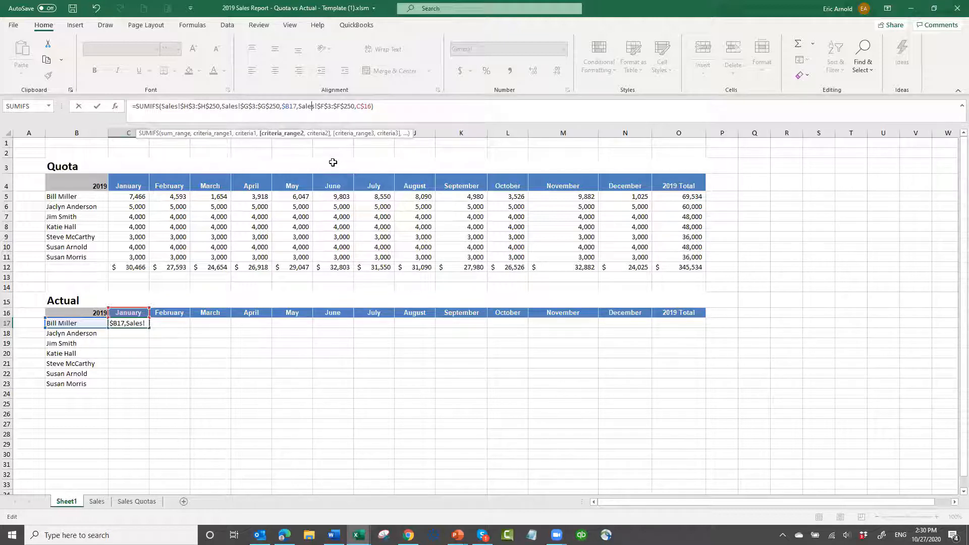
{"action": "key", "text": "ctrl+Return"}
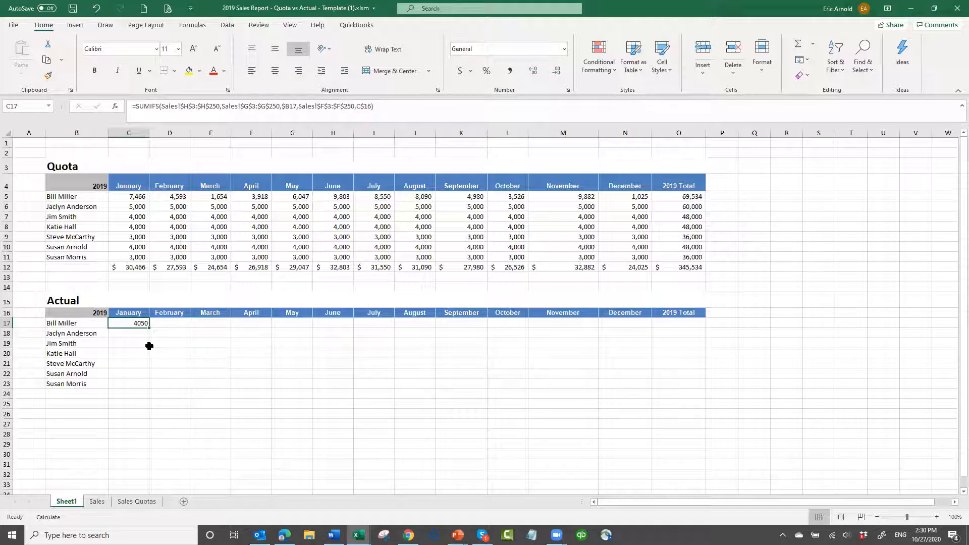
Fill the January SUMIFS formula from C17 down through C23 for all sales reps, and select C18 to check its references
{"action": "left_click_drag", "start_coordinate": [149, 327], "coordinate": [146, 386]}
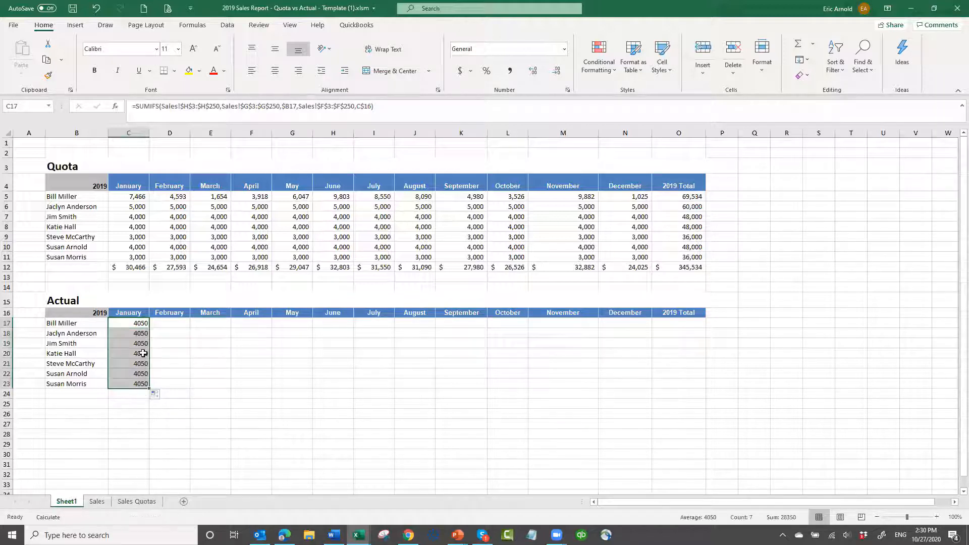
{"action": "left_click", "coordinate": [136, 336]}
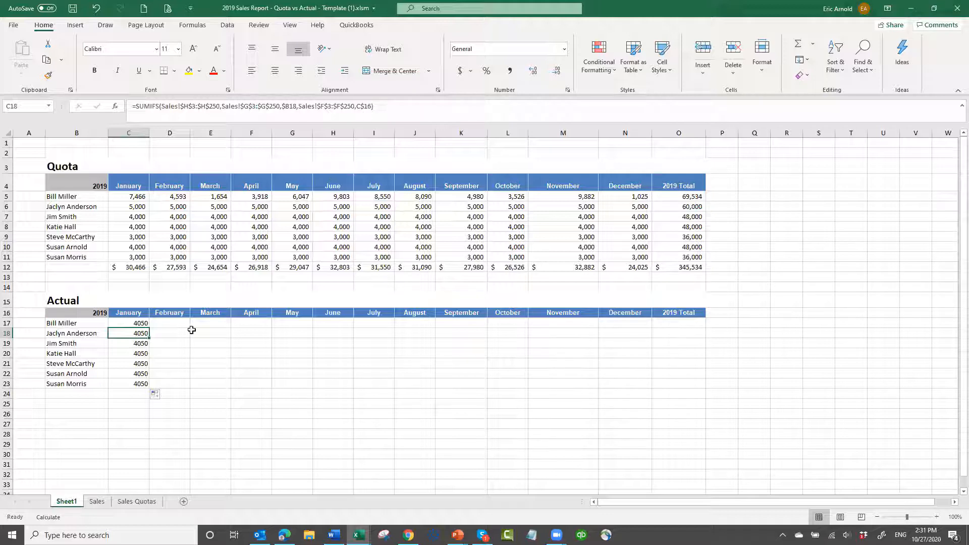
Fill the January SUMIFS formulas in C17:C23 across through December in column N, and check the references in C17
{"action": "left_click", "coordinate": [136, 342]}
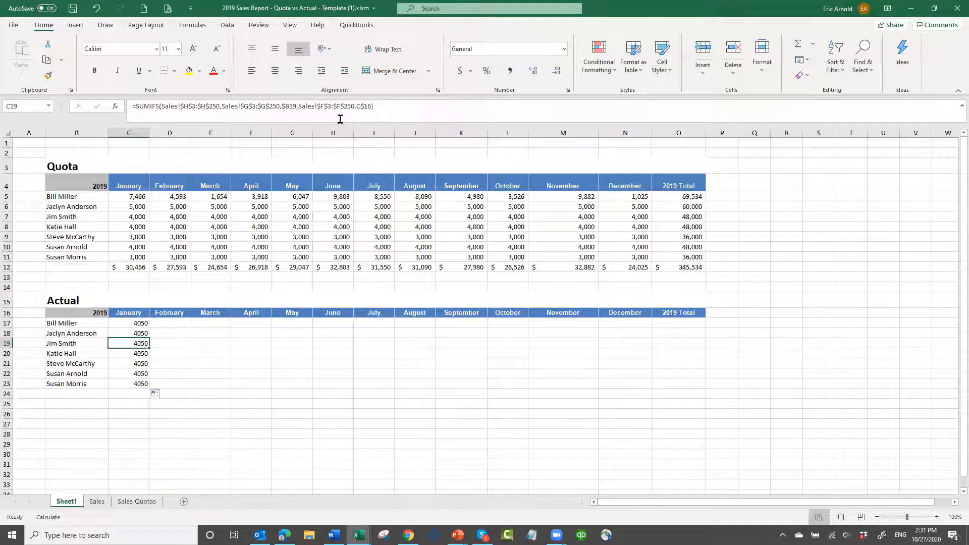
{"action": "left_click_drag", "start_coordinate": [137, 322], "coordinate": [635, 373]}
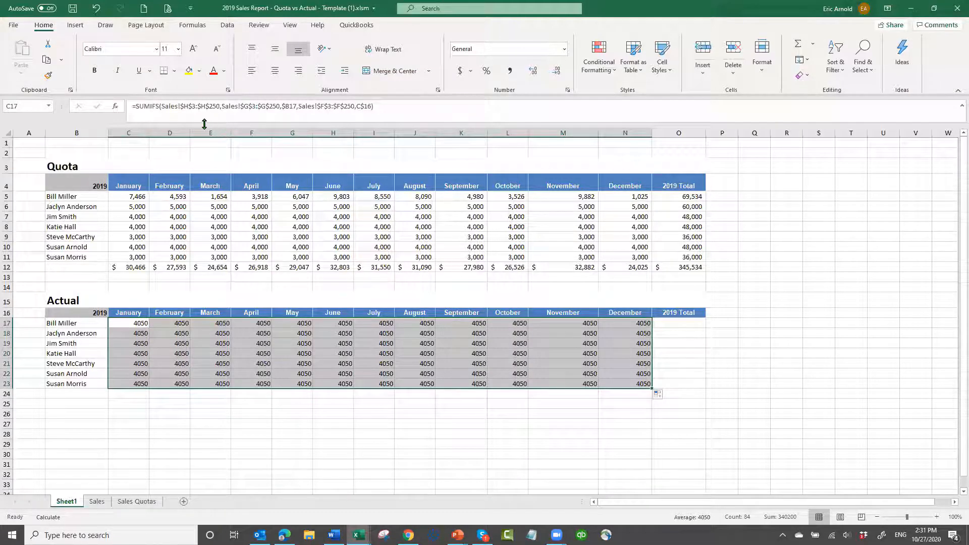
{"action": "left_click", "coordinate": [136, 322]}
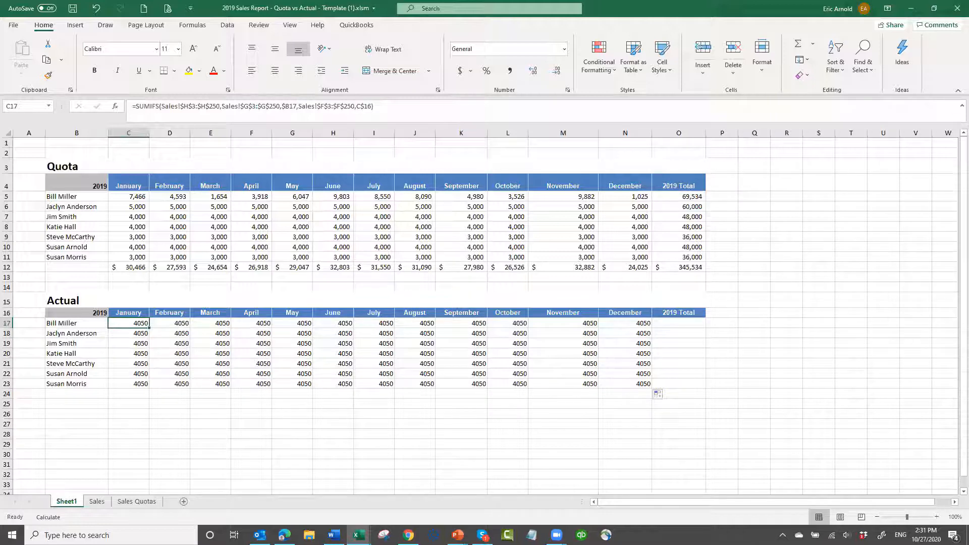
Replace C17's formula with the copied =SUMIFS(Sales!$H$3:$H$250,Sales!$G$3:$G$250,$B$16,Sales!$F$3:$F$250,C$15) from the other window
{"action": "key", "text": "alt+Tab"}
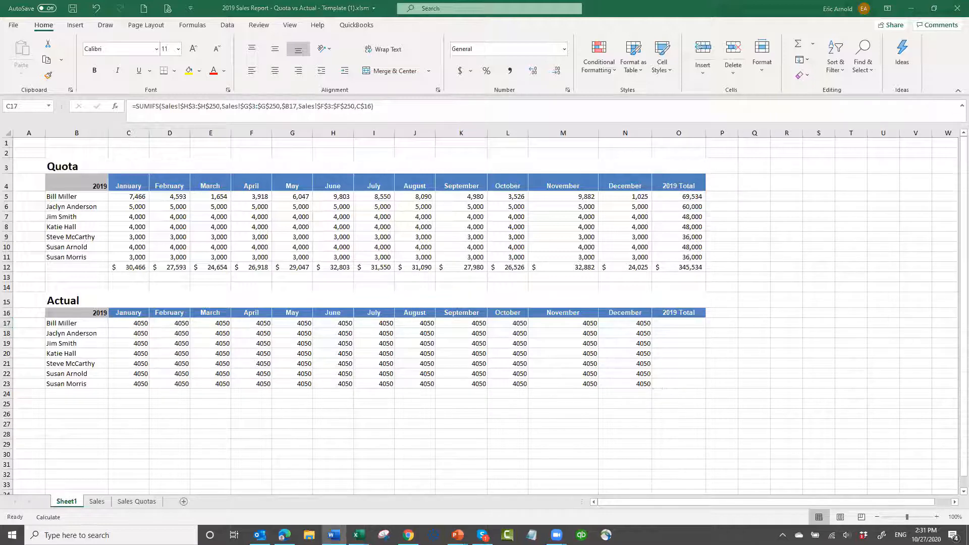
{"action": "key", "text": "alt+Tab"}
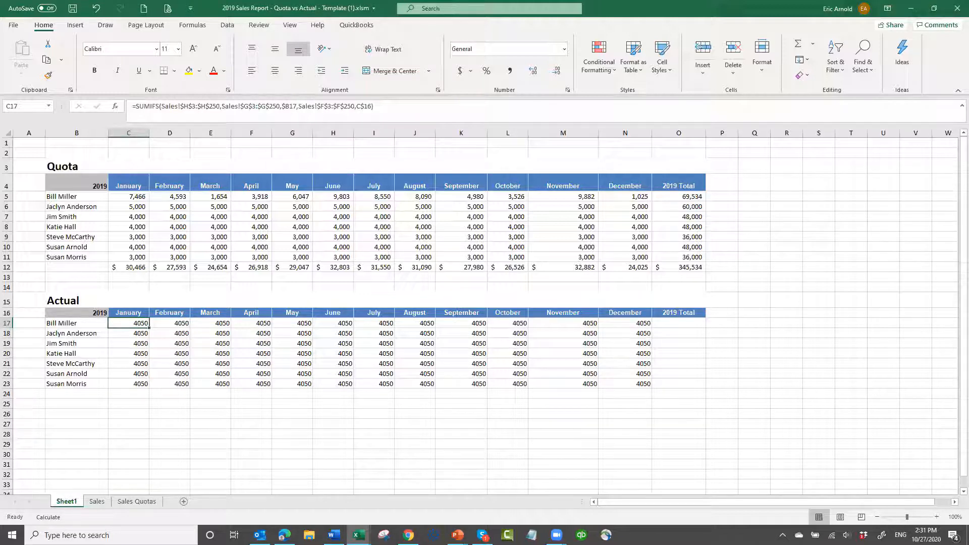
{"action": "key", "text": "alt+Tab"}
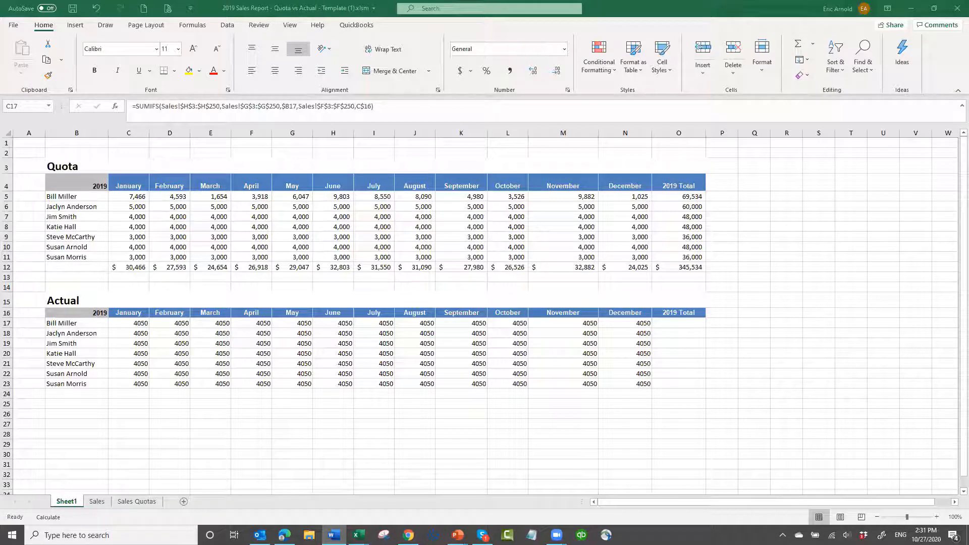
{"action": "left_click", "coordinate": [134, 323]}
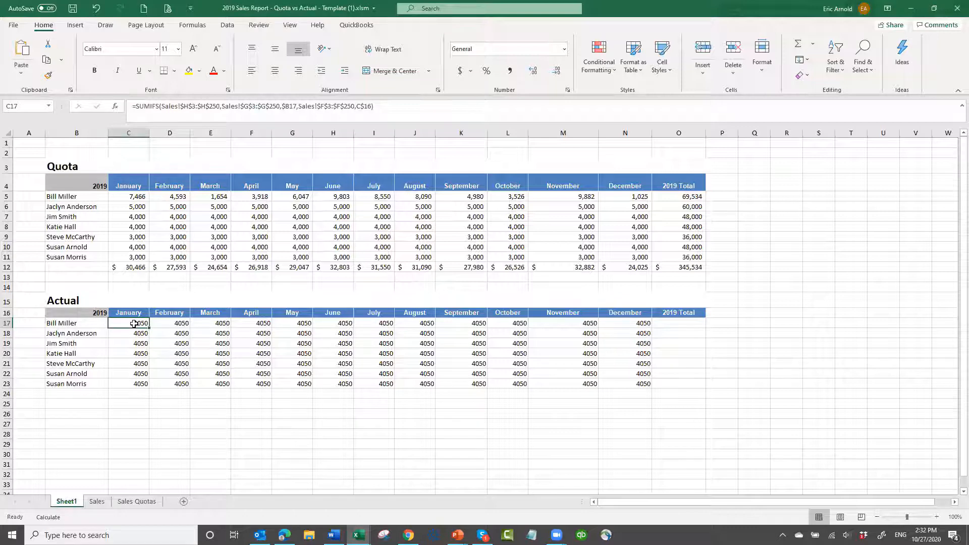
{"action": "key", "text": "ctrl+v"}
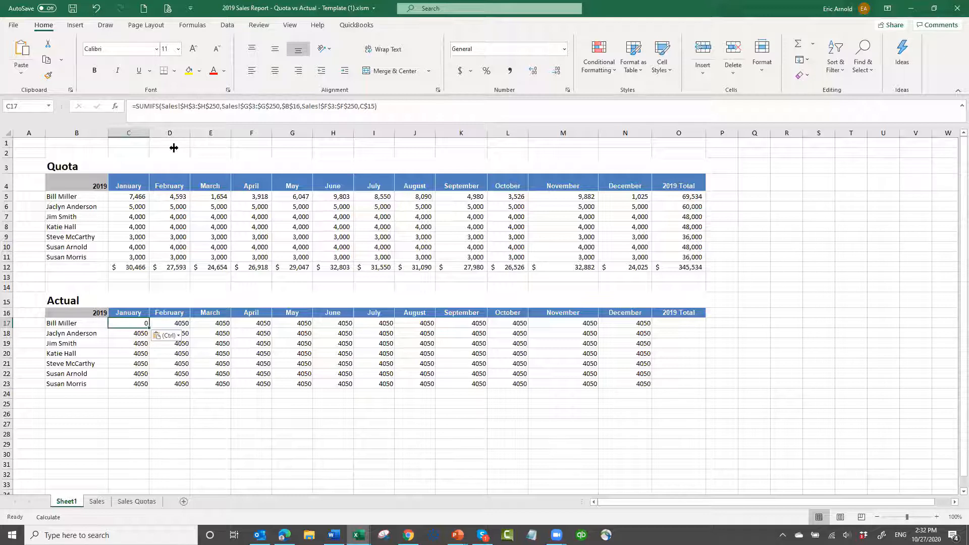
Correct the criteria references in C17's pasted SUMIFS formula to $B$17 and C$16, and commit it
{"action": "left_click", "coordinate": [298, 106]}
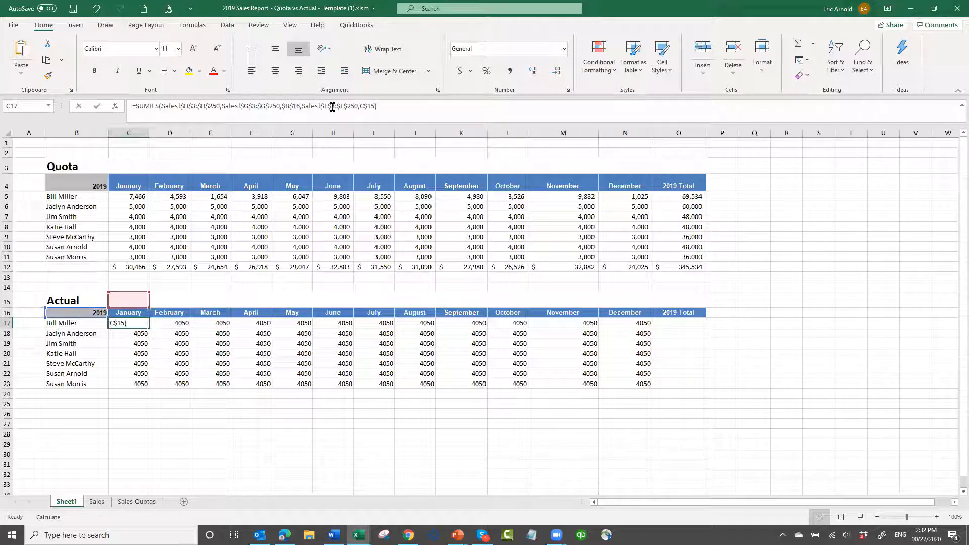
{"action": "key", "text": "BackSpace"}
{"action": "type", "text": "7"}
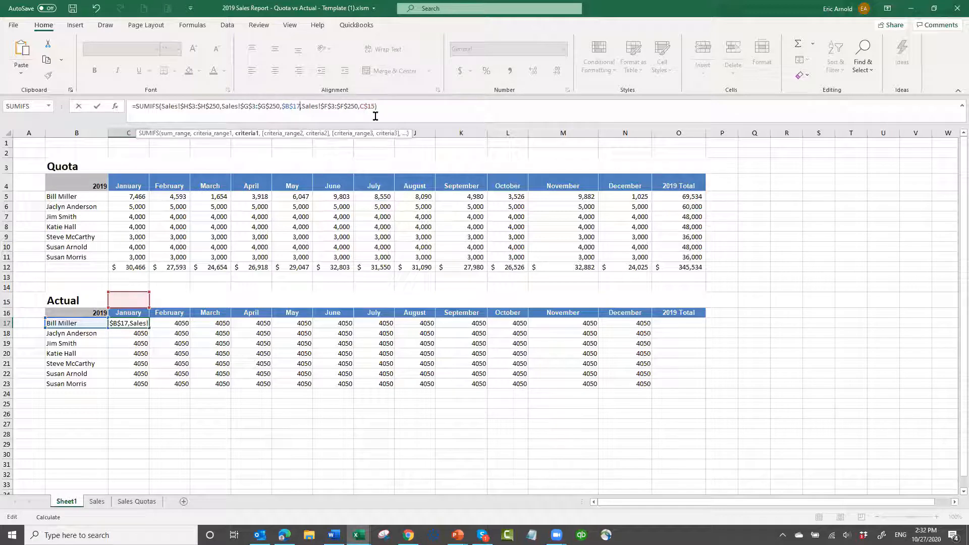
{"action": "left_click", "coordinate": [428, 109]}
{"action": "key", "text": "BackSpace"}
{"action": "type", "text": "6"}
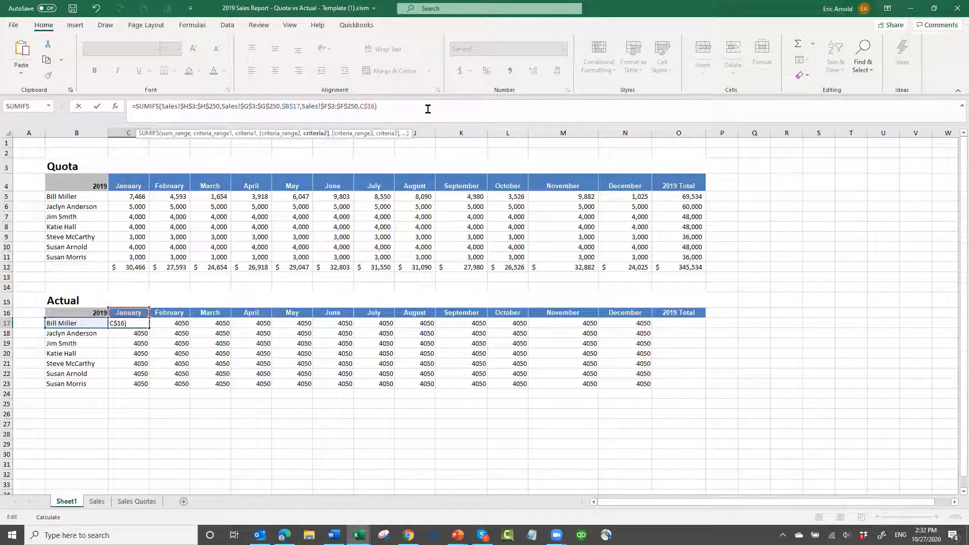
{"action": "key", "text": "ctrl+Return"}
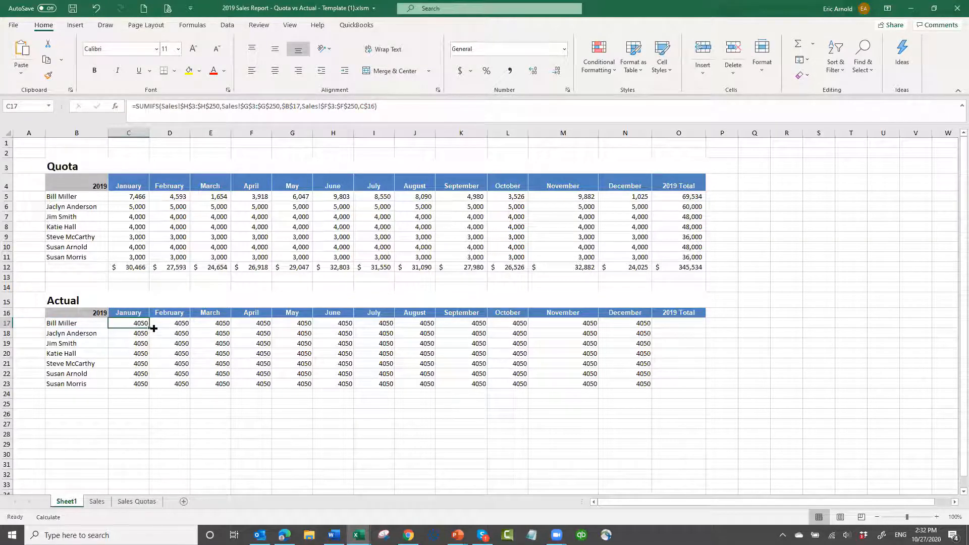
Fill the corrected formula from C17 down through C23, and check the March and February header text in row 16
{"action": "left_click_drag", "start_coordinate": [148, 329], "coordinate": [146, 387]}
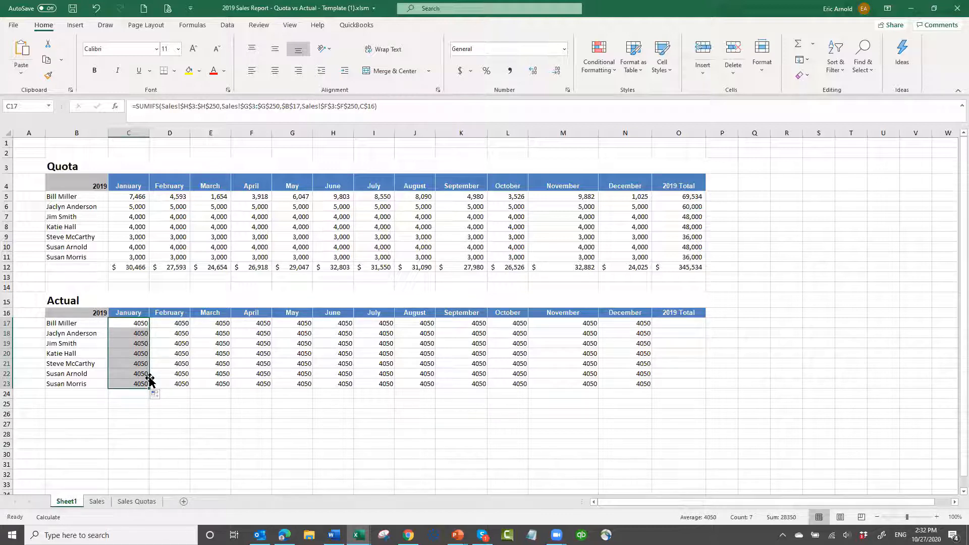
{"action": "left_click", "coordinate": [217, 316]}
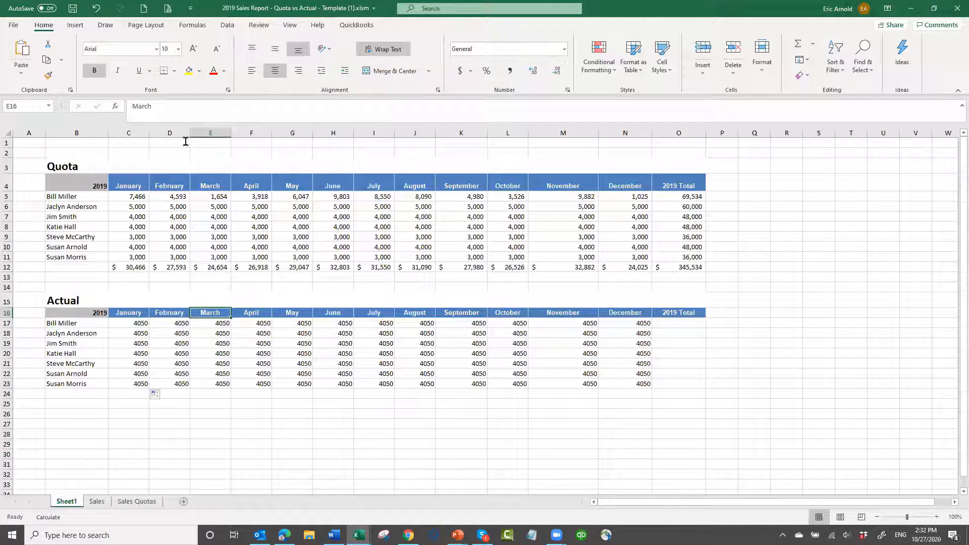
{"action": "left_click", "coordinate": [176, 112]}
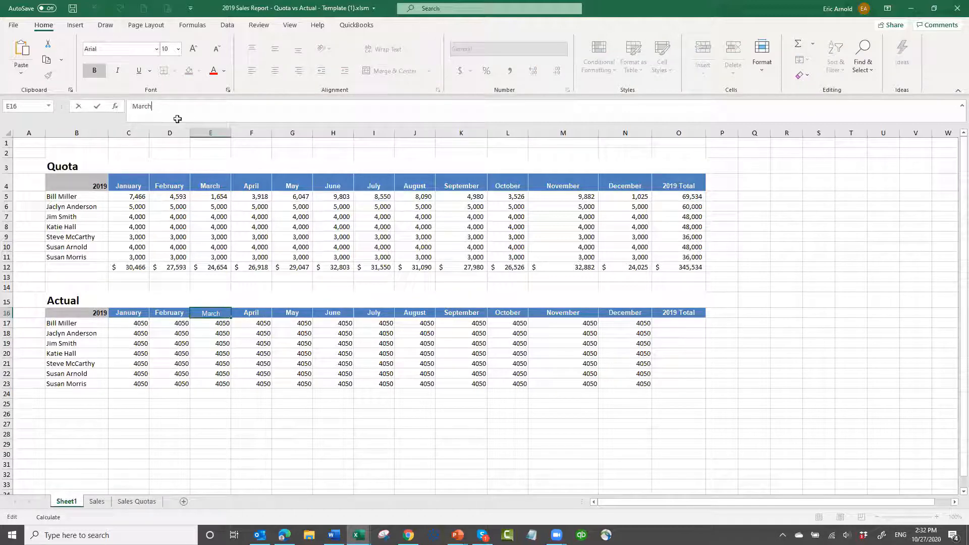
{"action": "left_click", "coordinate": [164, 312]}
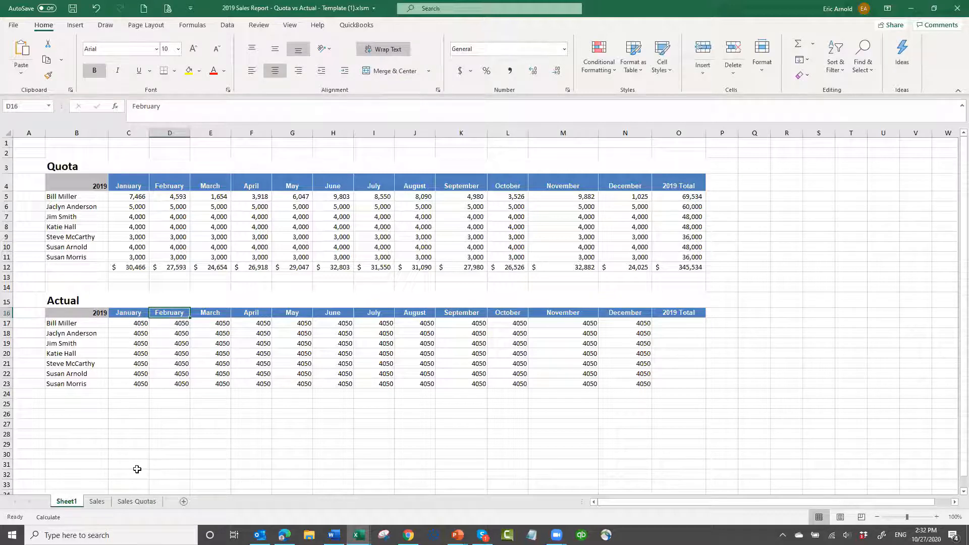
{"action": "left_click_drag", "start_coordinate": [140, 324], "coordinate": [145, 384]}
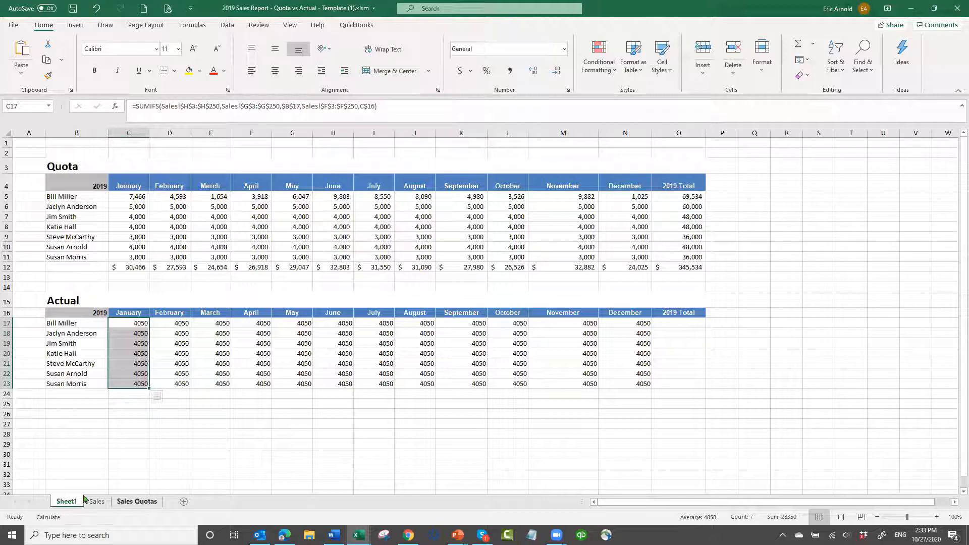
Examine the order data on the Sales sheet from its first row, and return to Sheet1
{"action": "key", "text": "ctrl+Page_Down"}
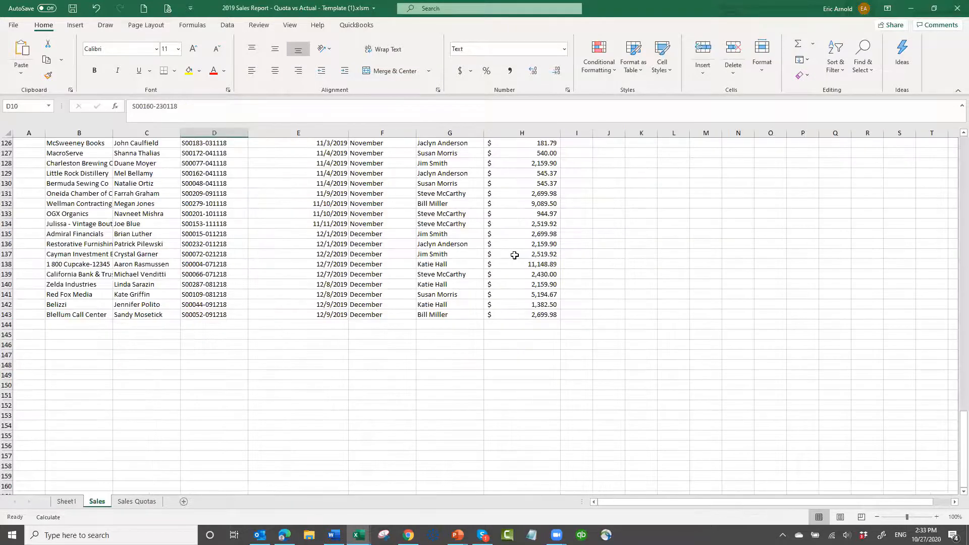
{"action": "scroll", "coordinate": [514, 255], "scroll_direction": "up", "scroll_amount": 20}
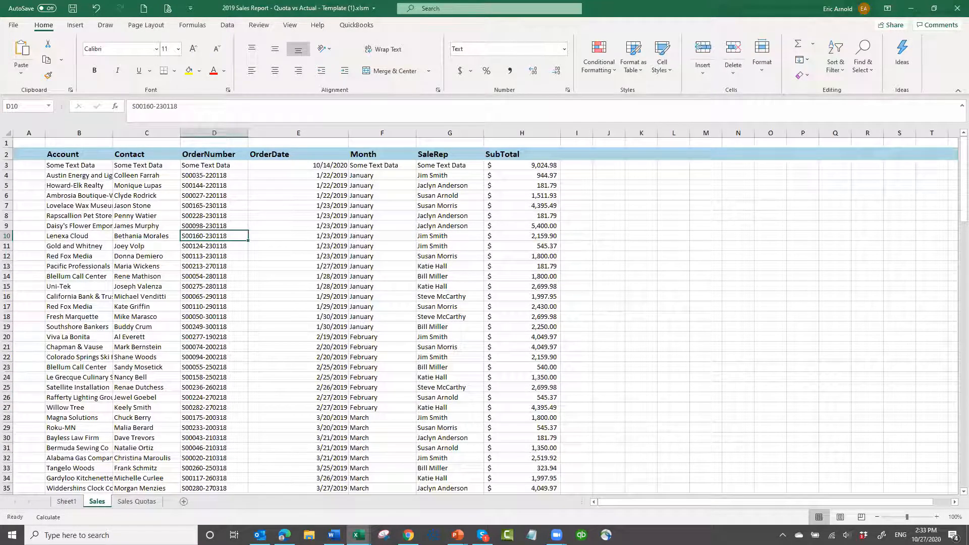
{"action": "left_click", "coordinate": [69, 503]}
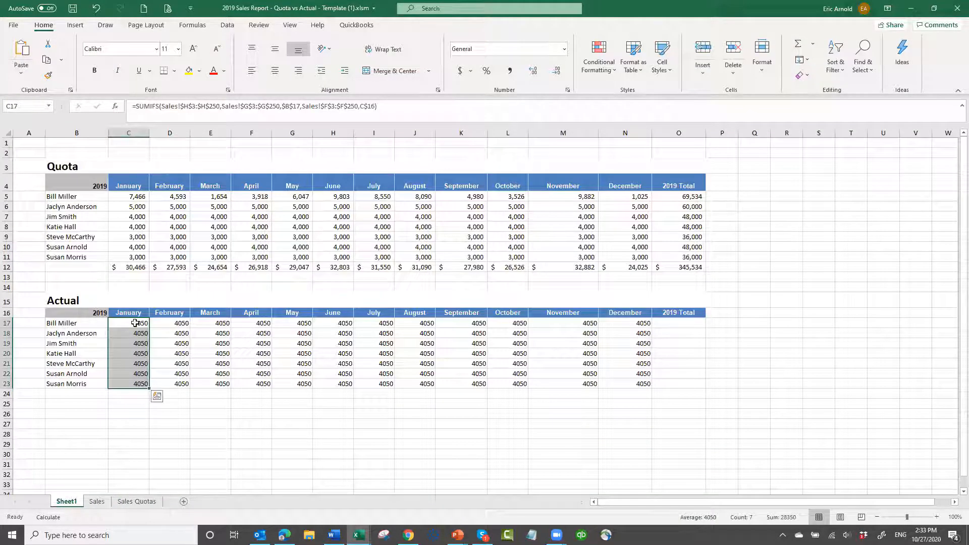
Examine the sales rep, month header and SUMIFS references of the Actual section, including the formulas in C17, D17, D21 and C23
{"action": "left_click", "coordinate": [135, 323]}
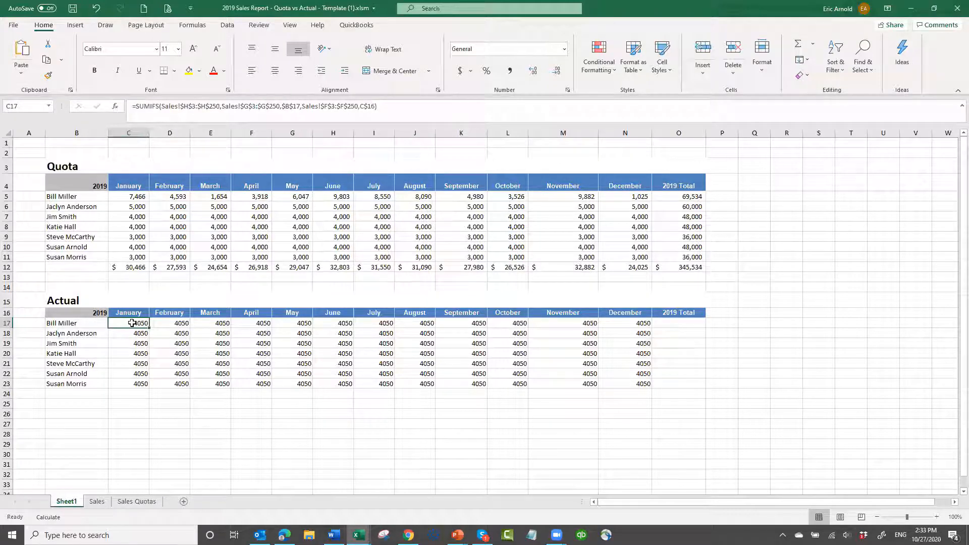
{"action": "left_click", "coordinate": [95, 325]}
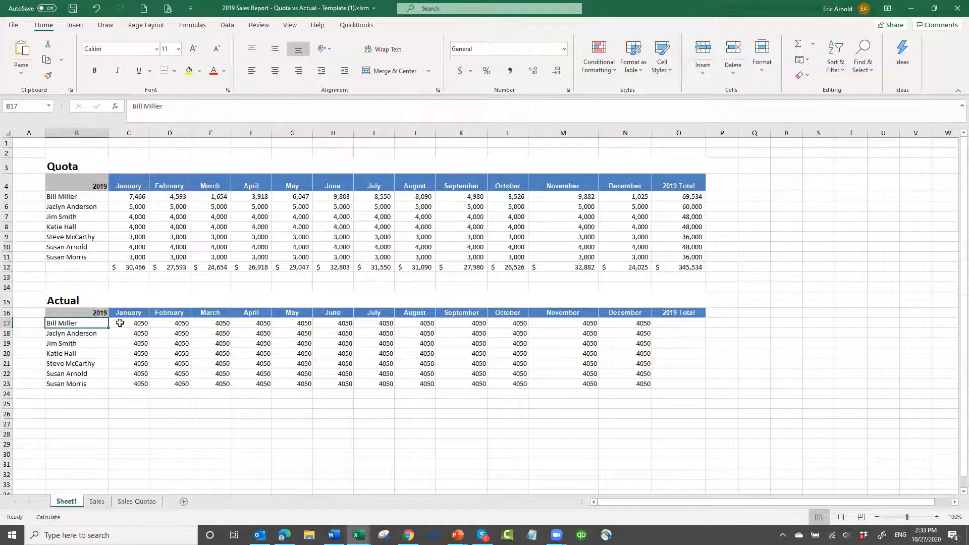
{"action": "left_click", "coordinate": [143, 321]}
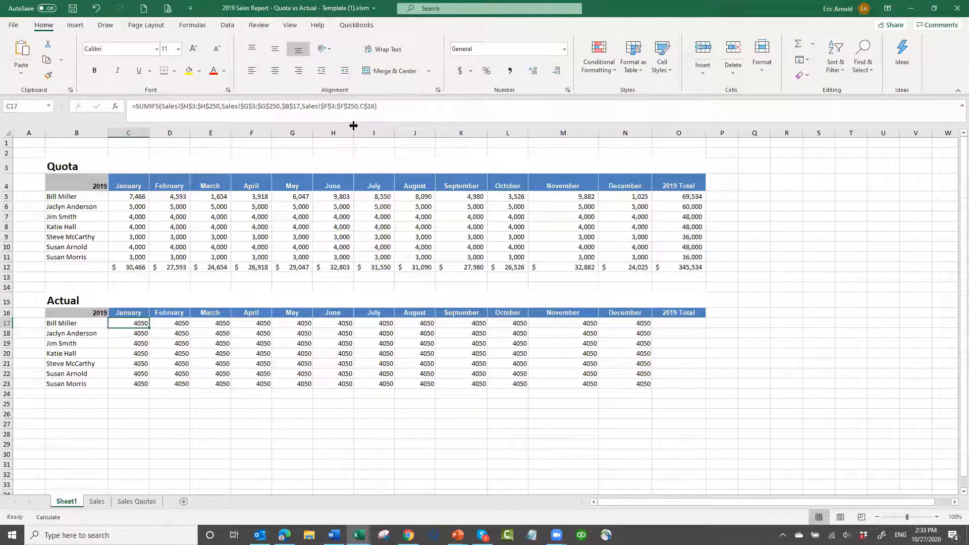
{"action": "left_click", "coordinate": [129, 312]}
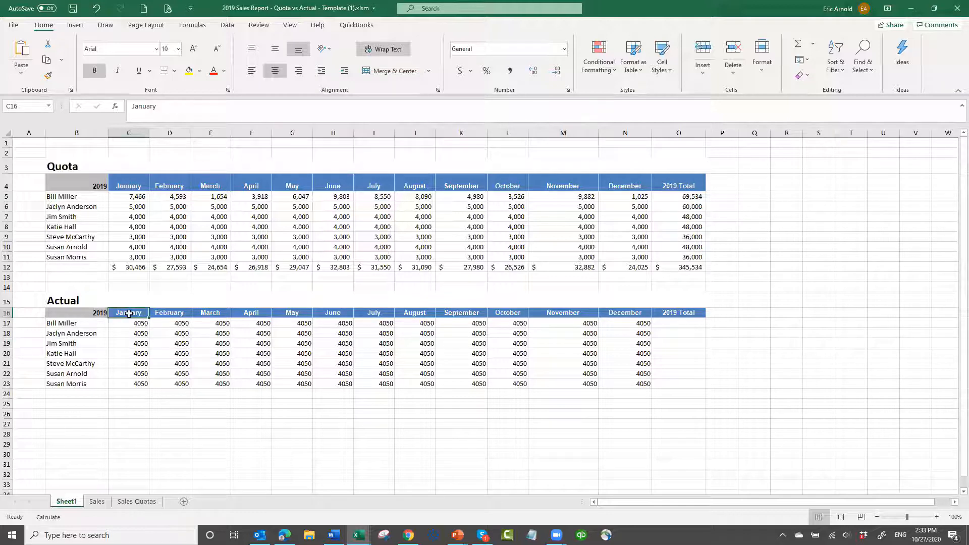
{"action": "left_click", "coordinate": [178, 324]}
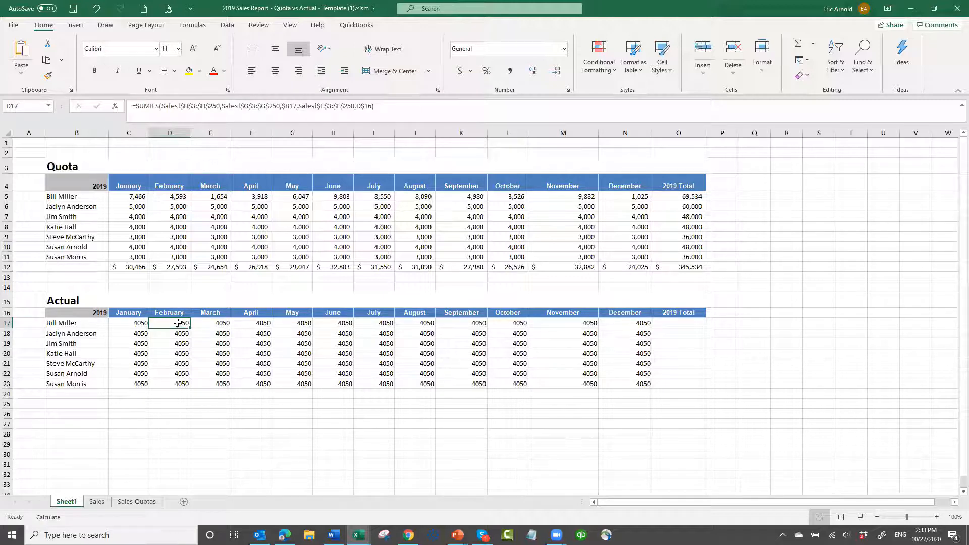
{"action": "left_click", "coordinate": [180, 363]}
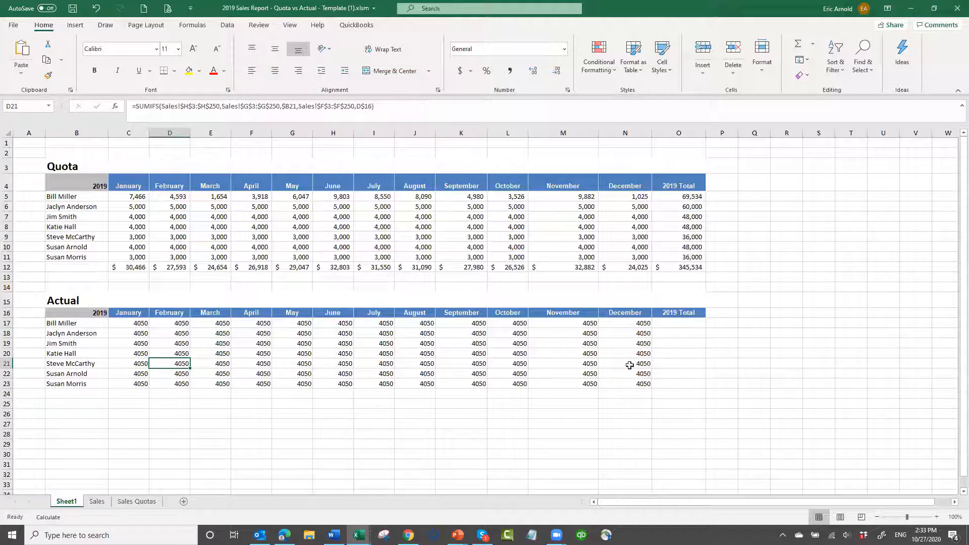
{"action": "left_click", "coordinate": [94, 404]}
{"action": "scroll", "coordinate": [218, 411], "scroll_direction": "down", "scroll_amount": 4}
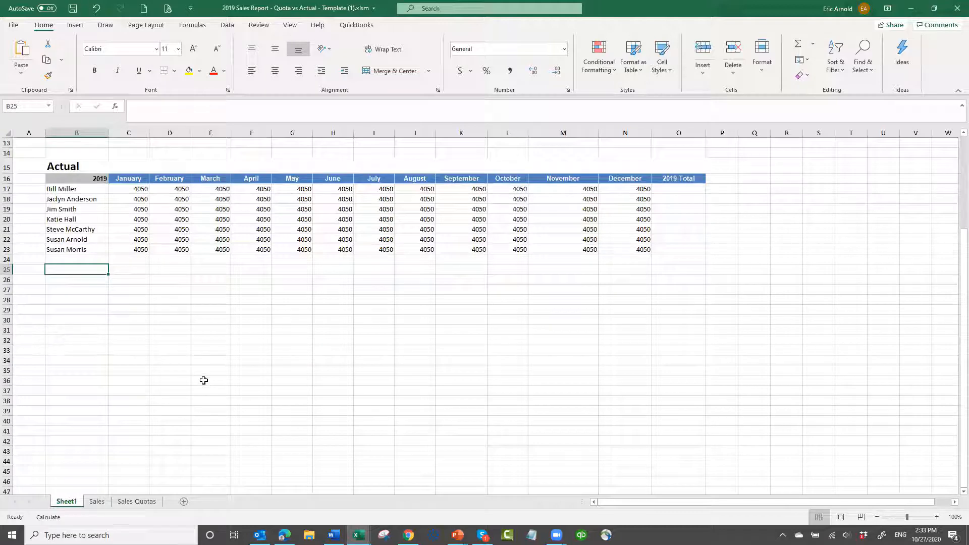
{"action": "scroll", "coordinate": [203, 380], "scroll_direction": "up", "scroll_amount": 4}
{"action": "scroll", "coordinate": [208, 389], "scroll_direction": "down", "scroll_amount": 4}
{"action": "left_click", "coordinate": [142, 252]}
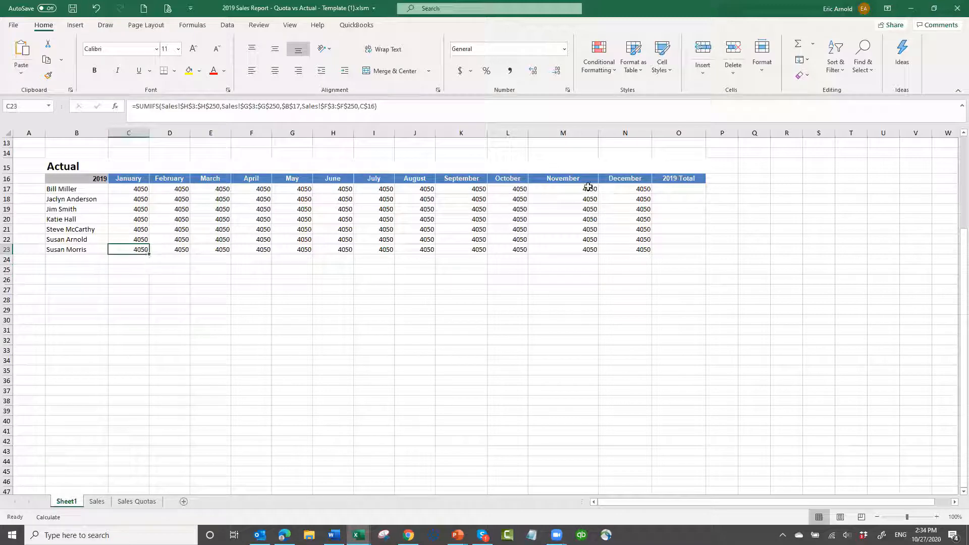
{"action": "scroll", "coordinate": [582, 176], "scroll_direction": "up", "scroll_amount": 4}
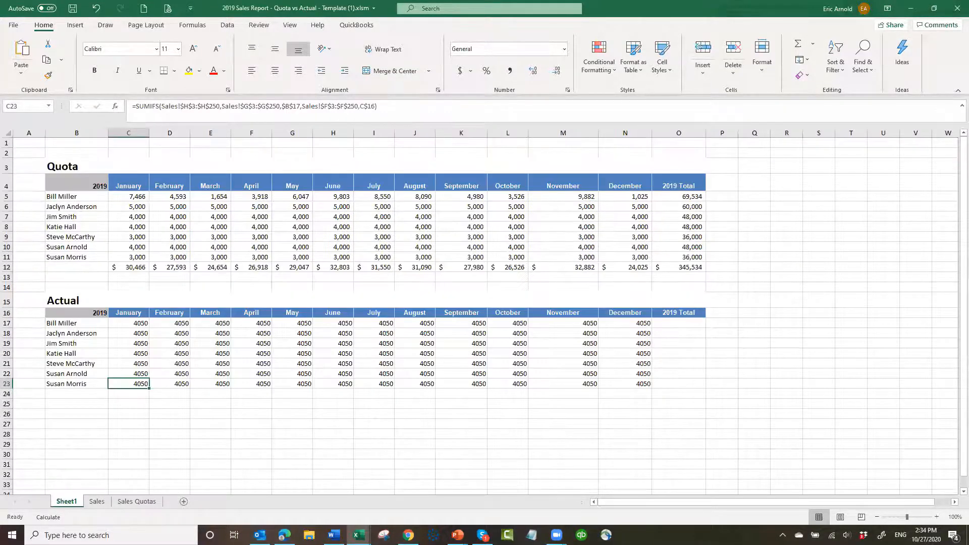
Switch to the workbook 2019 Sales Report - Quota vs Actual (3).xlsm and examine its Sales Quotas and Sales sheets
{"action": "key", "text": "super+d"}
{"action": "key", "text": "super+d"}
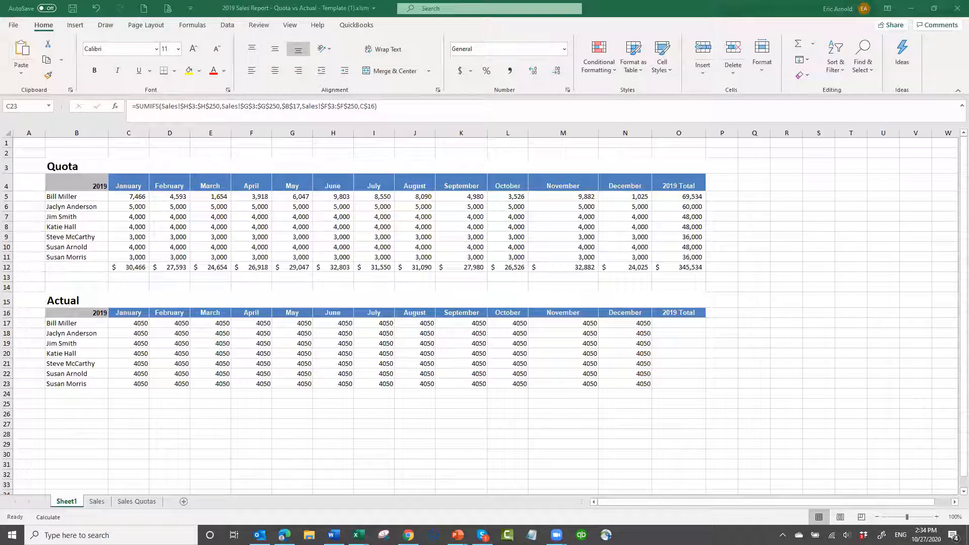
{"action": "key", "text": "alt+Tab"}
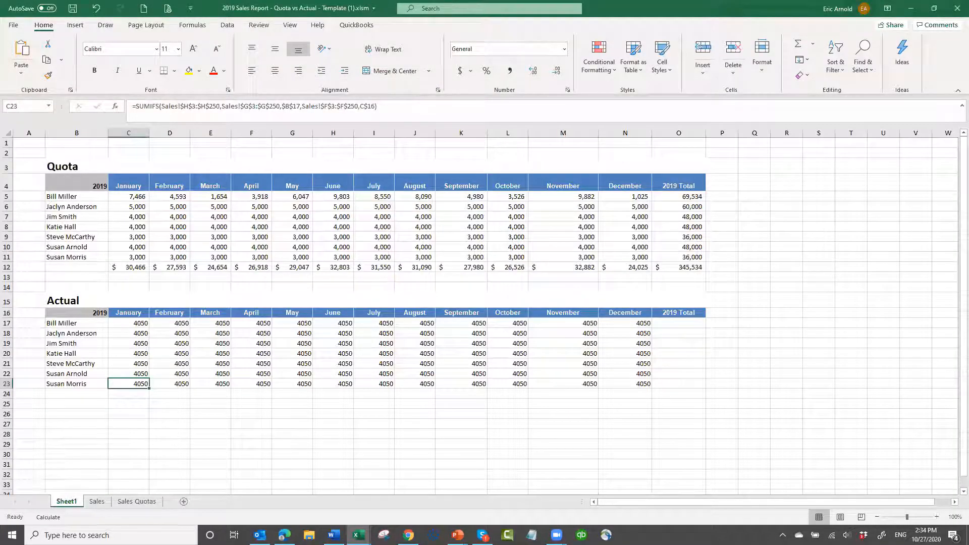
{"action": "key", "text": "alt+Tab"}
{"action": "key", "text": "alt+Tab"}
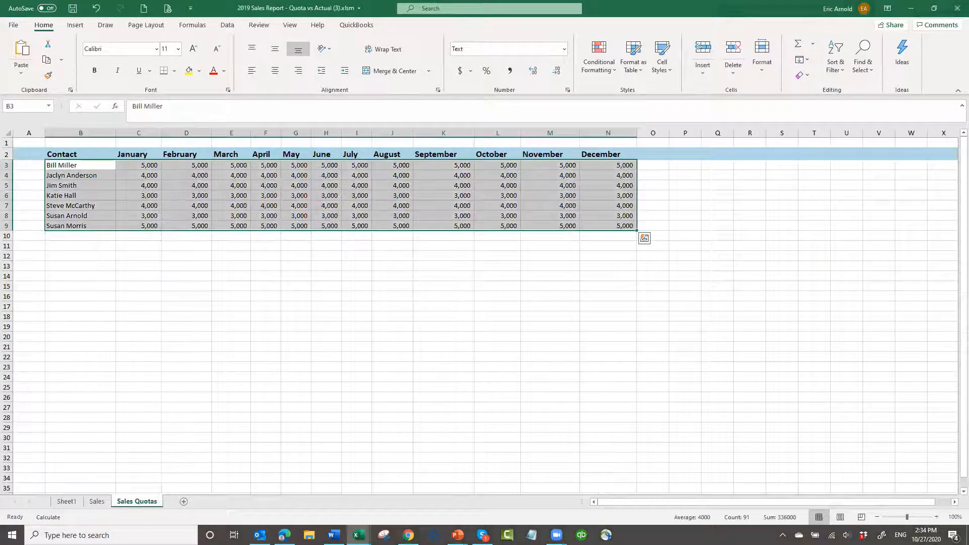
{"action": "left_click", "coordinate": [283, 377]}
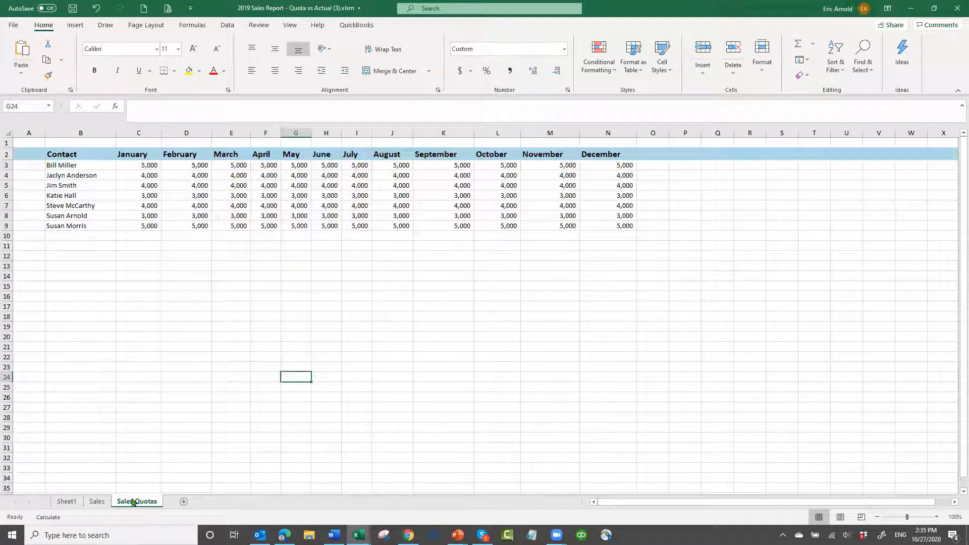
{"action": "left_click", "coordinate": [98, 502]}
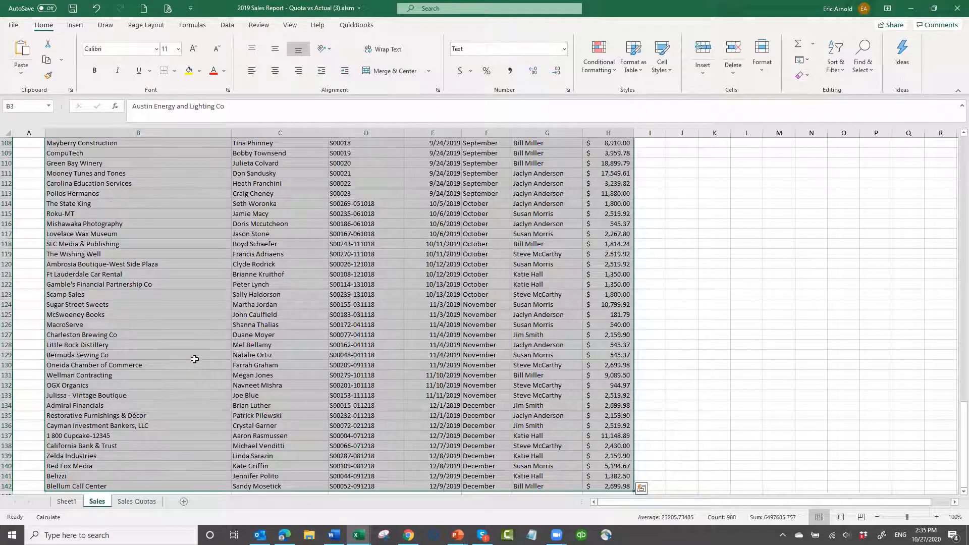
{"action": "scroll", "coordinate": [195, 358], "scroll_direction": "up", "scroll_amount": 20}
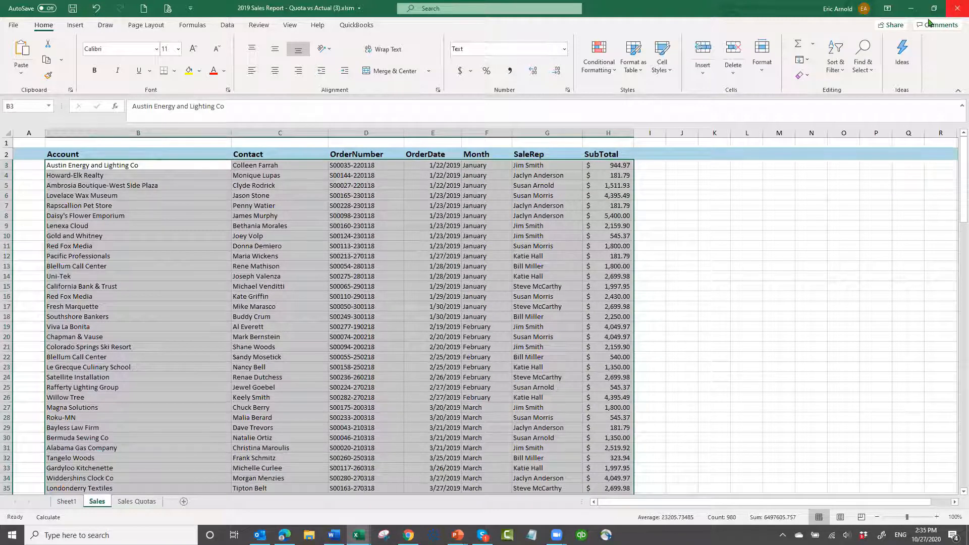
Close the 2019 Sales Report - Quota vs Actual (3) workbook and expand the Webinar Reports folder in Claritysoft's Excel Reports
{"action": "left_click", "coordinate": [490, 286]}
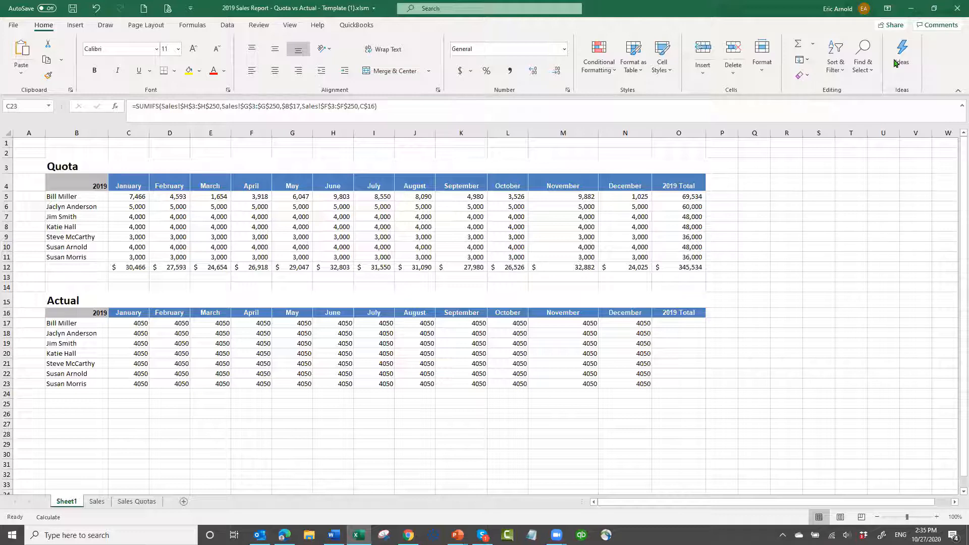
{"action": "left_click", "coordinate": [911, 11]}
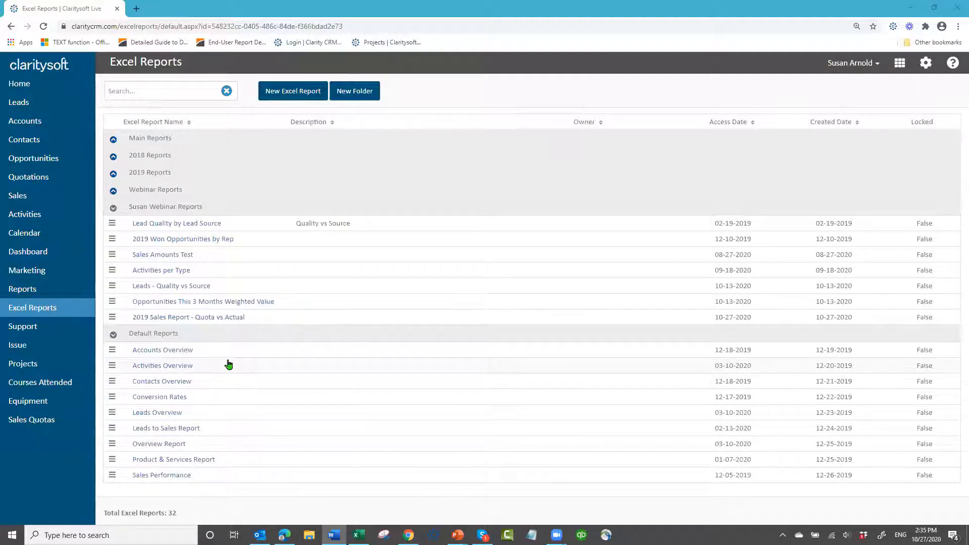
{"action": "left_click", "coordinate": [113, 194]}
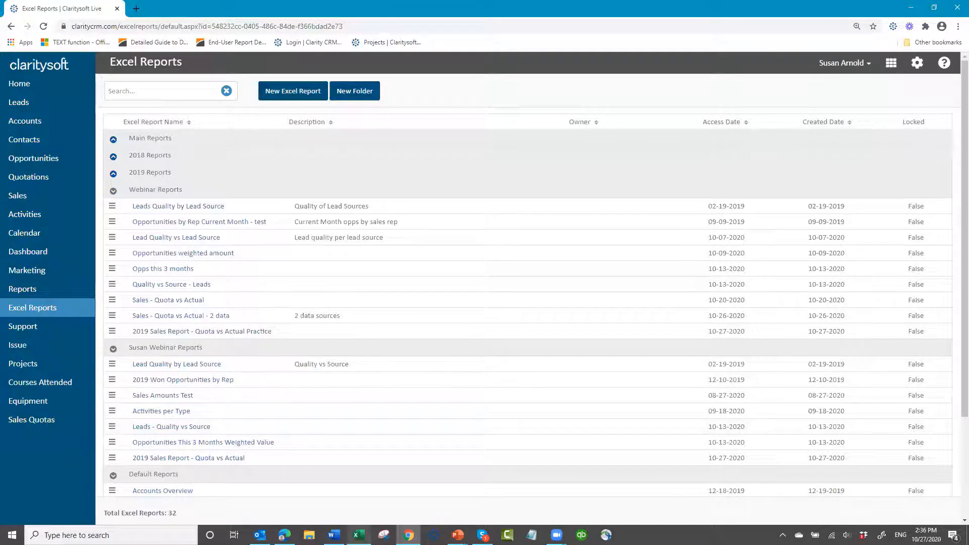
Switch back to the Template (1) workbook in Excel and refill the January SUMIFS formula from C17 down through C23
{"action": "left_click", "coordinate": [359, 535]}
{"action": "left_click", "coordinate": [179, 356]}
{"action": "left_click", "coordinate": [167, 239]}
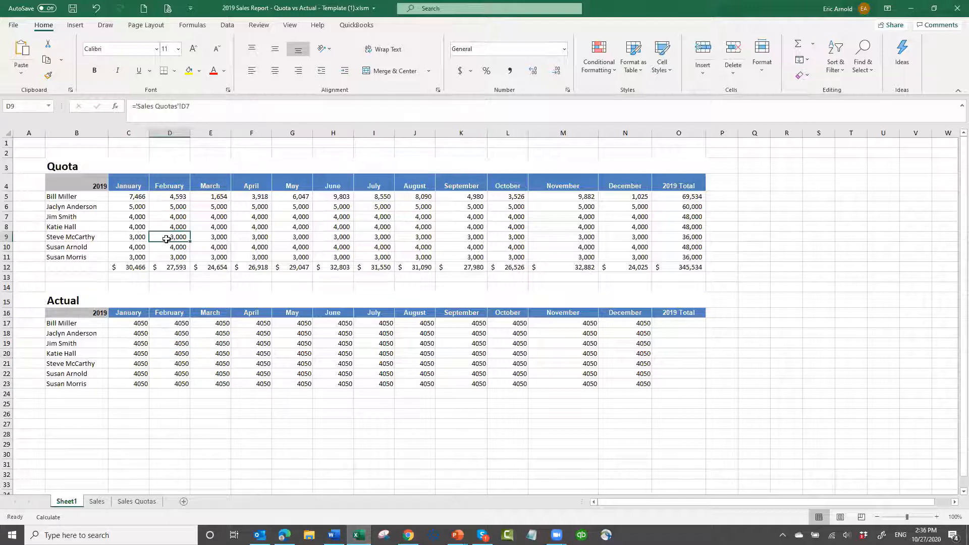
{"action": "left_click", "coordinate": [132, 215]}
{"action": "left_click", "coordinate": [138, 323]}
{"action": "left_click_drag", "start_coordinate": [149, 326], "coordinate": [148, 387]}
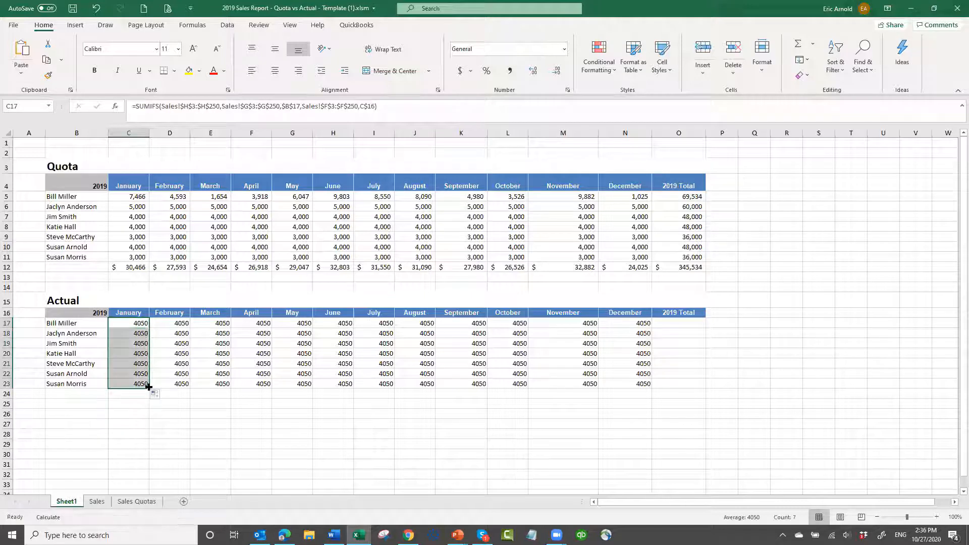
{"action": "left_click", "coordinate": [345, 364]}
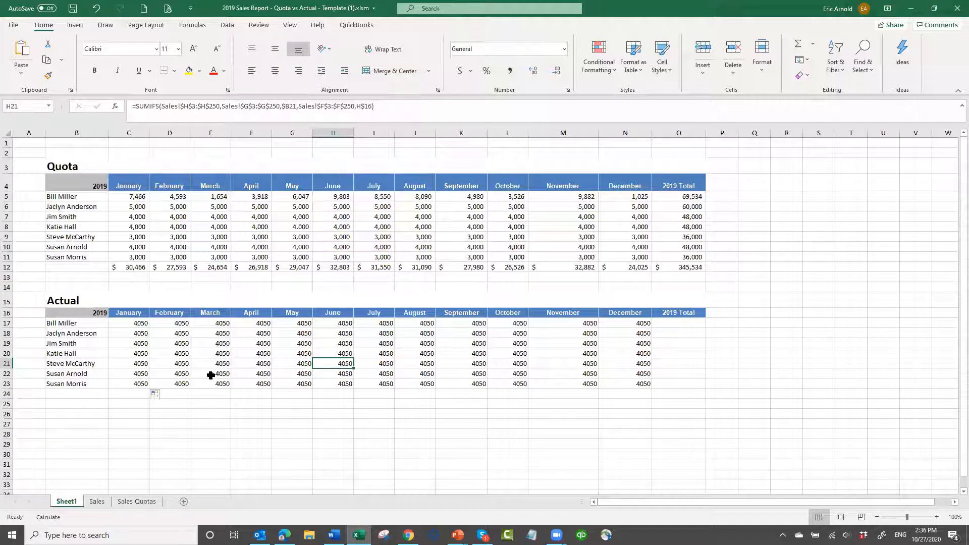
Save the workbook as 2019 Sales Report - Quota vs Actual - Template (1).xlsm in the AAExcel Reports folder on Master Storage (D:)
{"action": "left_click", "coordinate": [13, 25]}
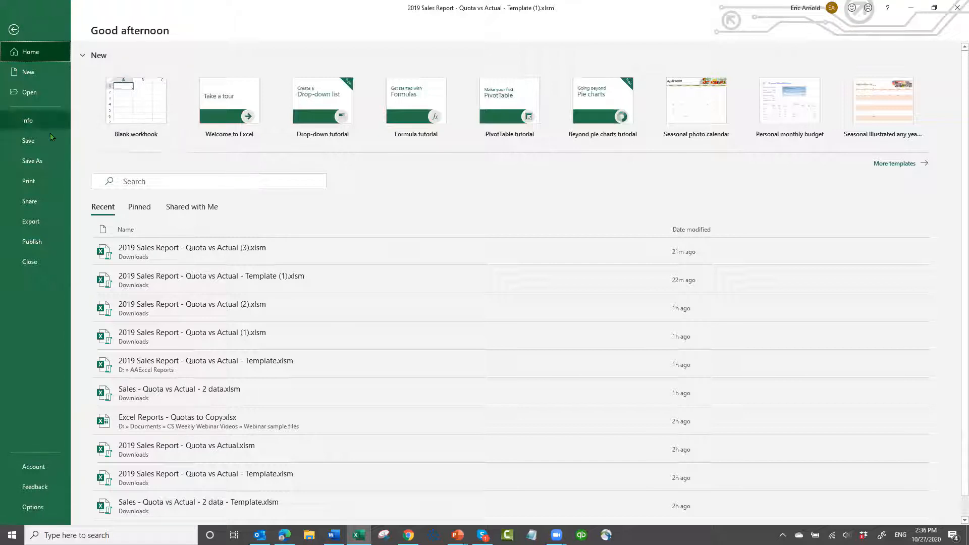
{"action": "left_click", "coordinate": [35, 158]}
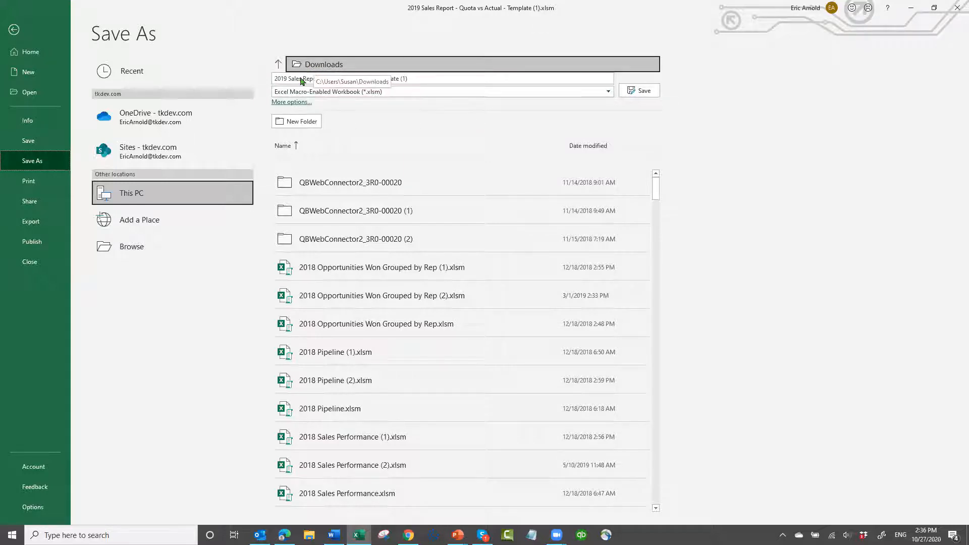
{"action": "left_click", "coordinate": [121, 245]}
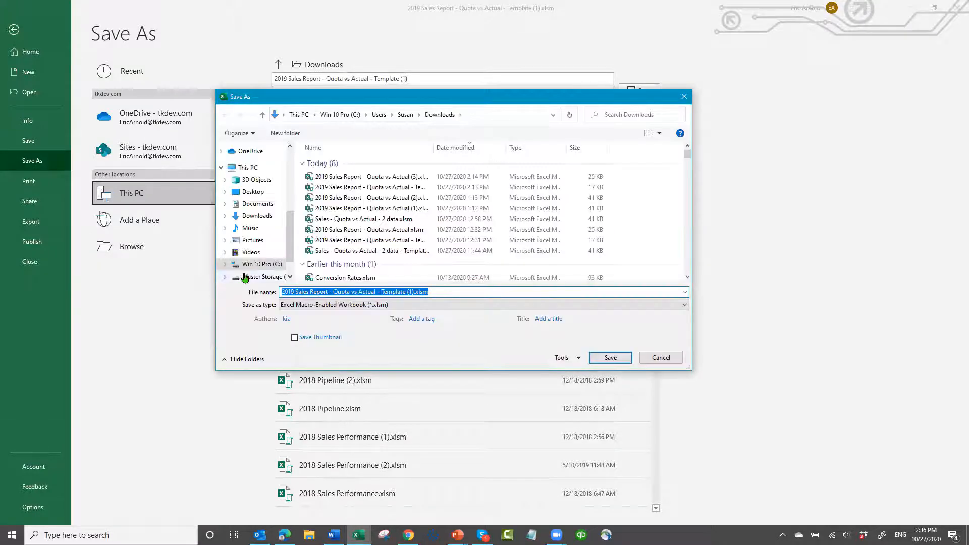
{"action": "left_click", "coordinate": [247, 277]}
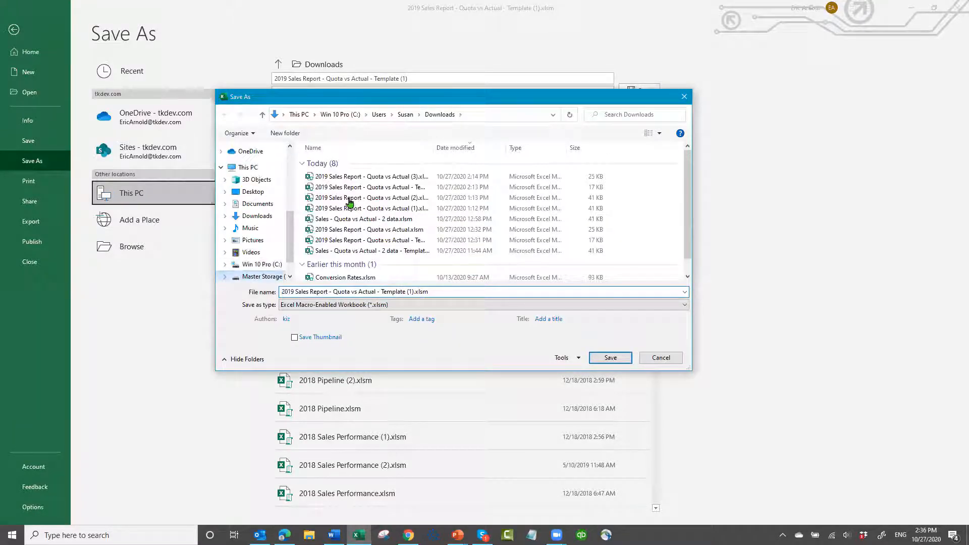
{"action": "left_click", "coordinate": [310, 199]}
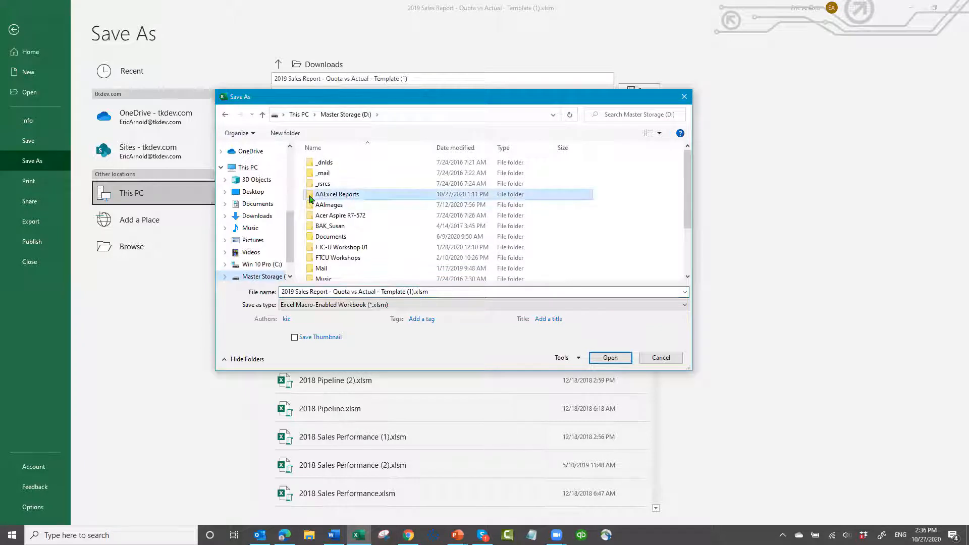
{"action": "double_click", "coordinate": [309, 198]}
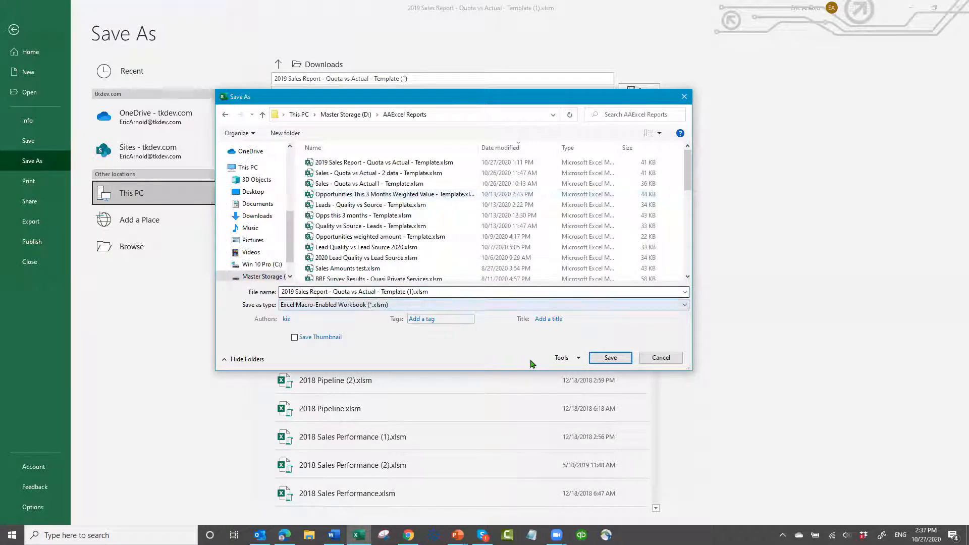
{"action": "left_click", "coordinate": [609, 360]}
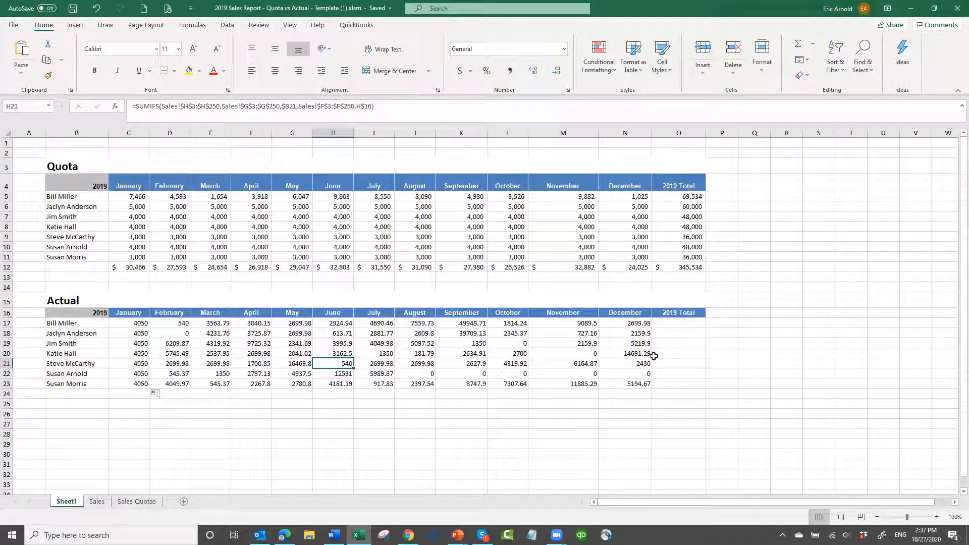
Copy the 2019 Total formula from O10 in the Quota section to O17 and fill it down through O22
{"action": "left_click", "coordinate": [682, 325]}
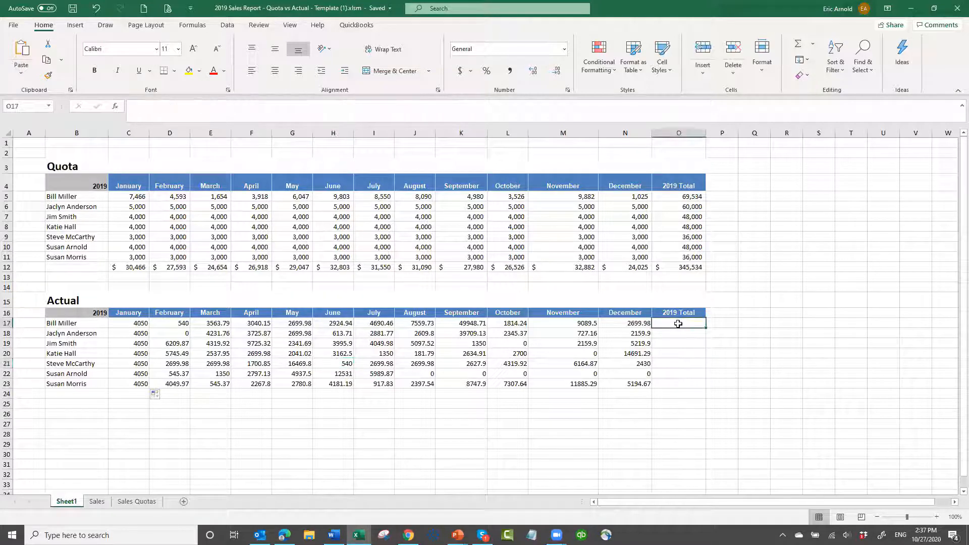
{"action": "left_click", "coordinate": [685, 248]}
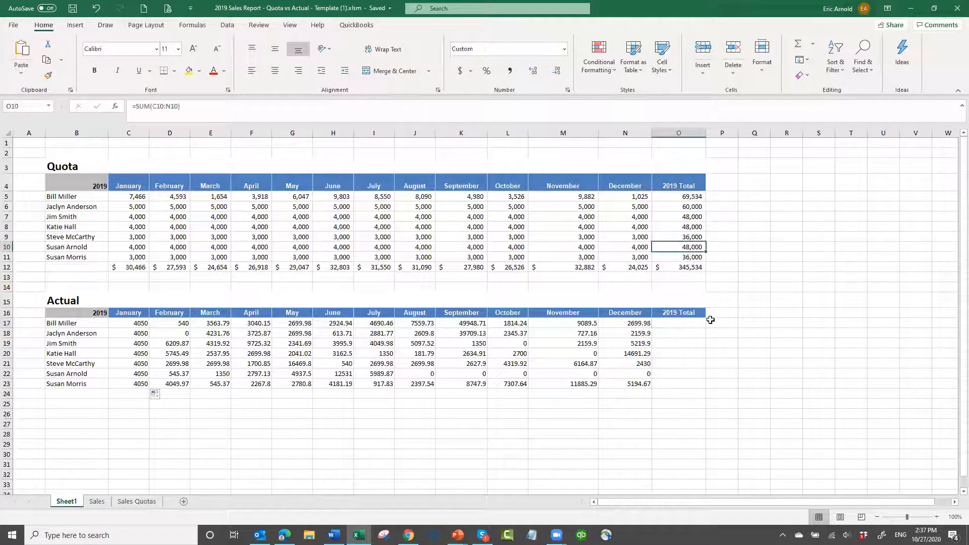
{"action": "key", "text": "ctrl+c"}
{"action": "left_click", "coordinate": [681, 326]}
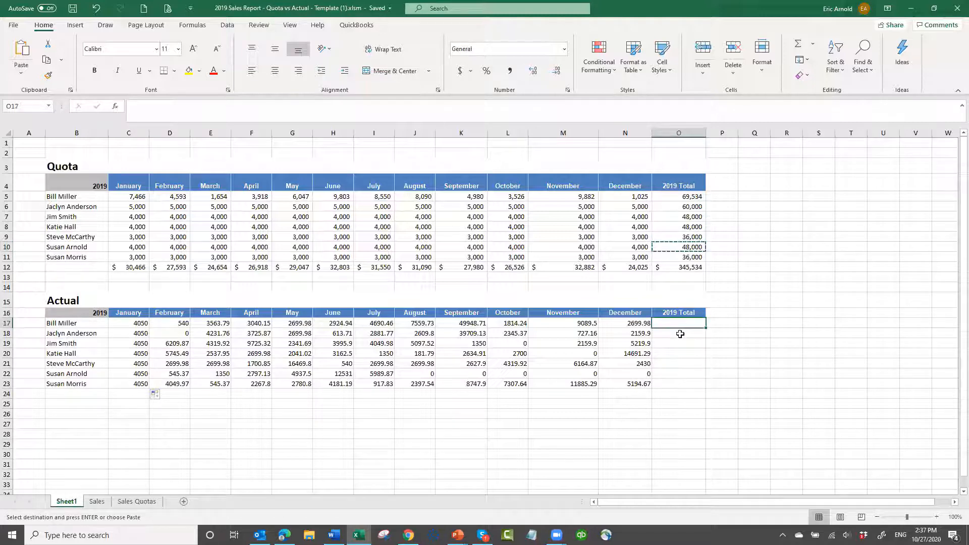
{"action": "key", "text": "ctrl+v"}
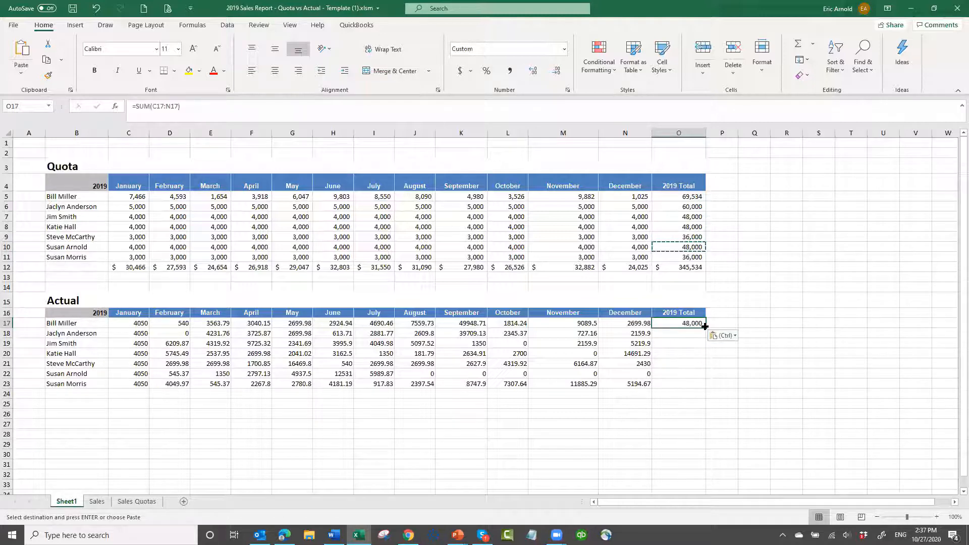
{"action": "left_click_drag", "start_coordinate": [705, 328], "coordinate": [693, 381]}
{"action": "left_click", "coordinate": [622, 385]}
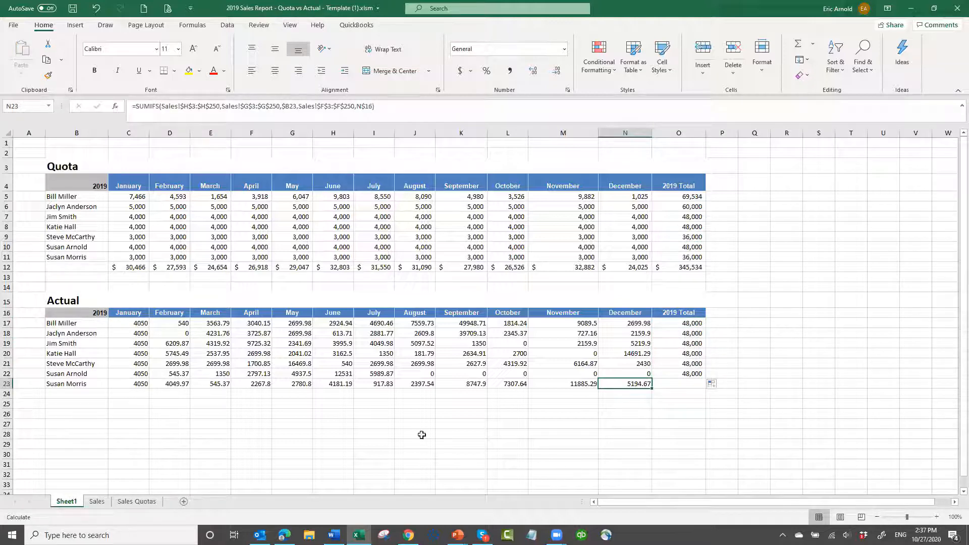
Enter =SUM(C17:C23) in C24 as the January total of the Actual section and fill it across to December in N24
{"action": "left_click", "coordinate": [130, 393]}
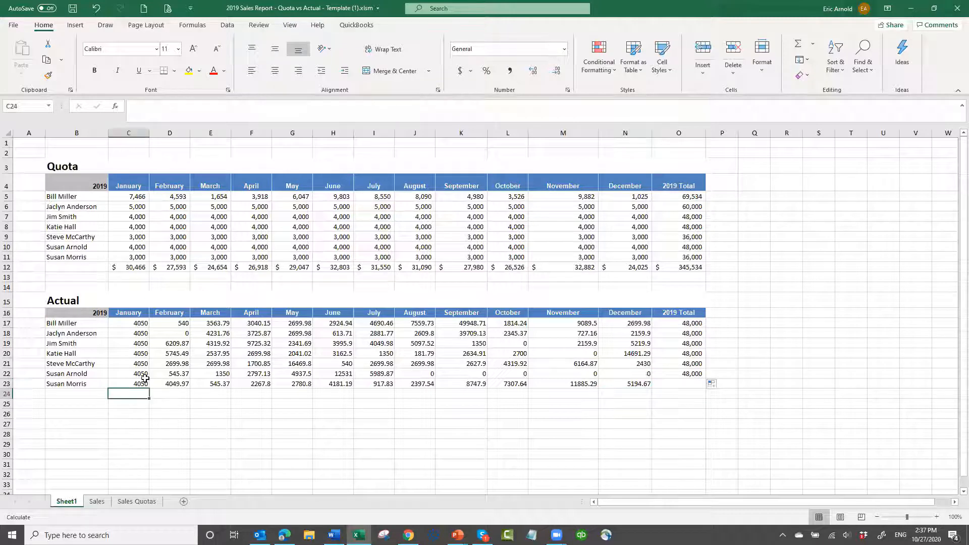
{"action": "type", "text": "=sum("}
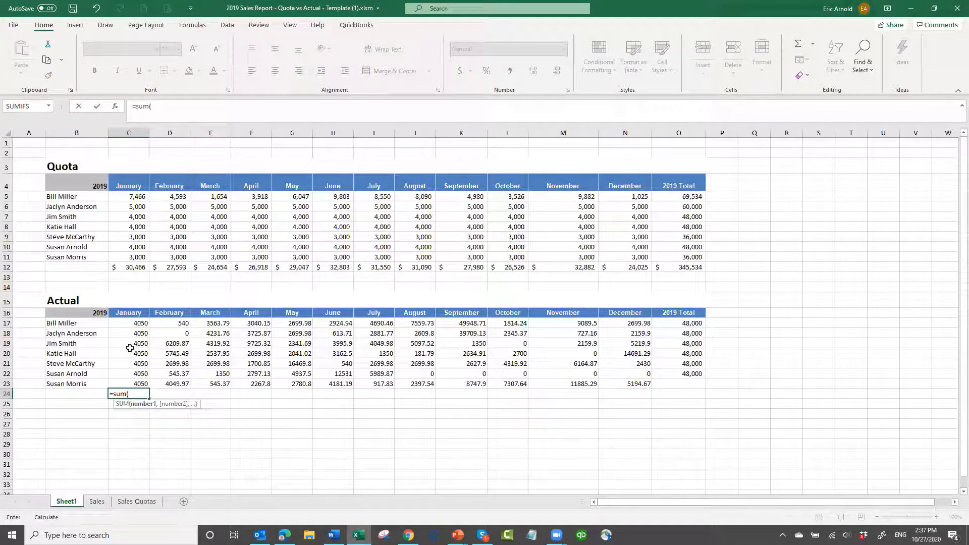
{"action": "key", "text": "Up"}
{"action": "key", "text": "Up"}
{"action": "key", "text": "Up"}
{"action": "key", "text": "Up"}
{"action": "key", "text": "Up"}
{"action": "key", "text": "Up"}
{"action": "key", "text": "Up"}
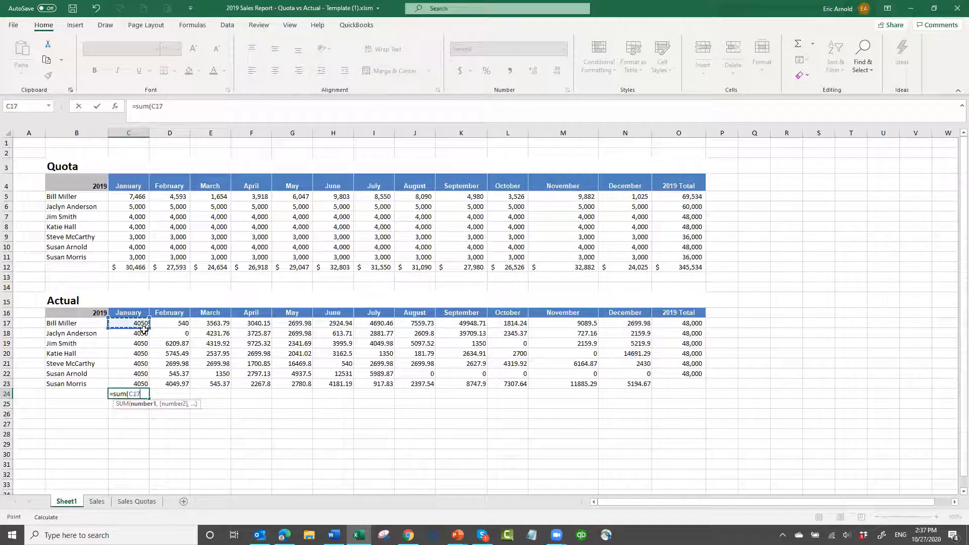
{"action": "key", "text": "shift+Down"}
{"action": "key", "text": "shift+Down"}
{"action": "key", "text": "shift+Down"}
{"action": "key", "text": "shift+Down"}
{"action": "key", "text": "shift+Down"}
{"action": "key", "text": "shift+Down"}
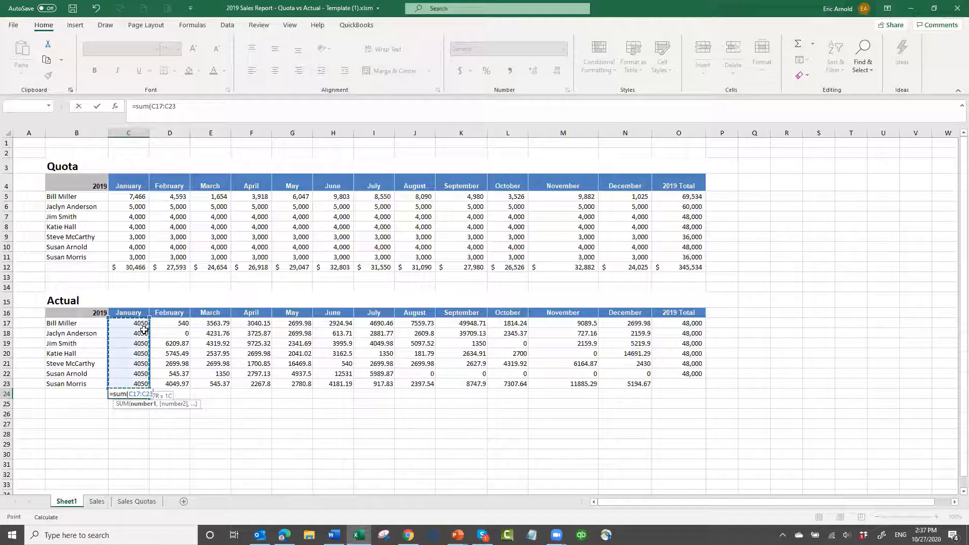
{"action": "type", "text": ")"}
{"action": "key", "text": "ctrl+Return"}
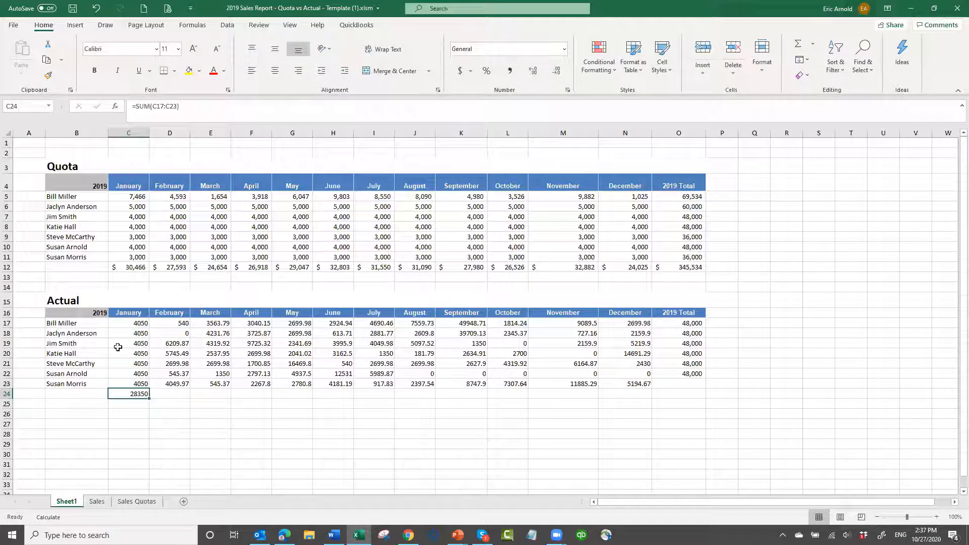
{"action": "left_click_drag", "start_coordinate": [148, 397], "coordinate": [649, 419]}
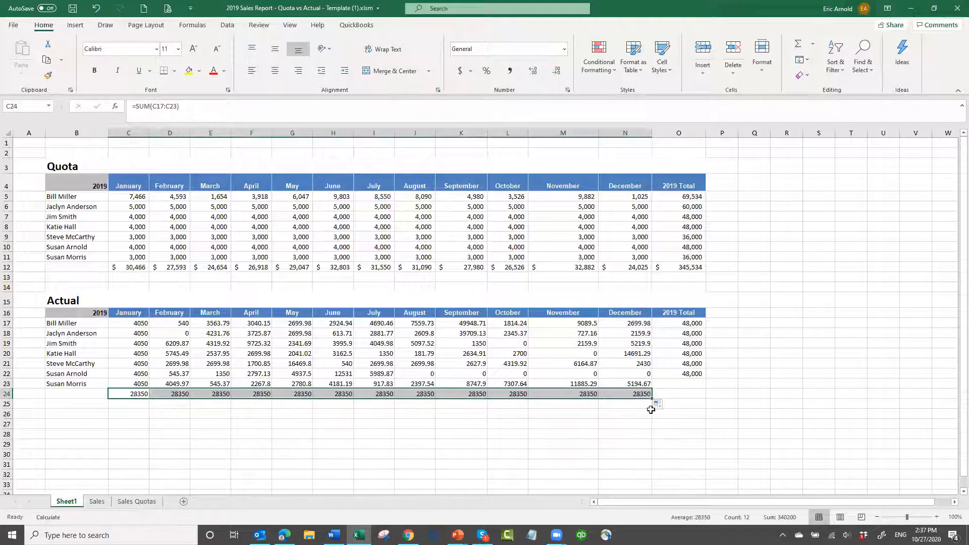
Fill the 2019 Total formula from O22 into O23, and extend the monthly total from N24 into O24
{"action": "left_click", "coordinate": [698, 376]}
{"action": "left_click_drag", "start_coordinate": [706, 379], "coordinate": [705, 389]}
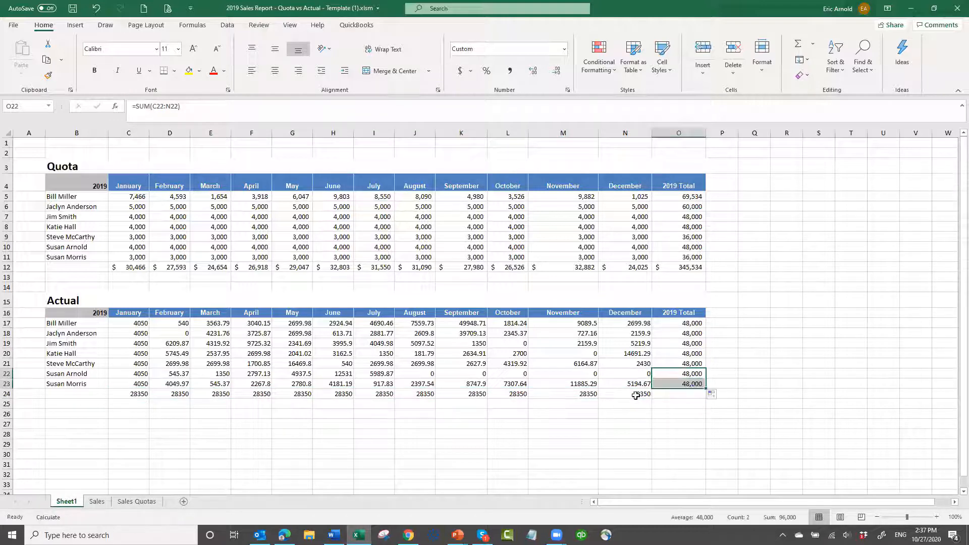
{"action": "left_click", "coordinate": [636, 396]}
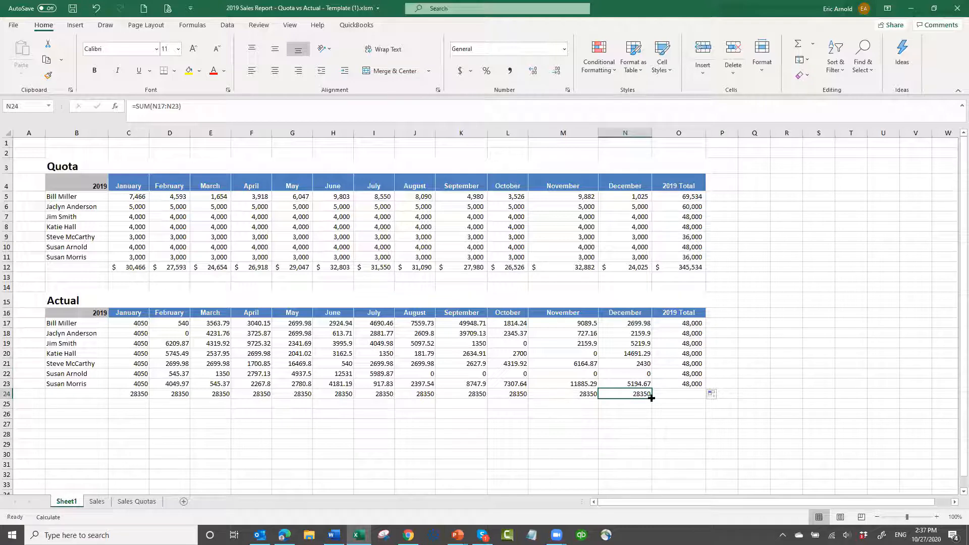
{"action": "left_click_drag", "start_coordinate": [651, 398], "coordinate": [700, 397]}
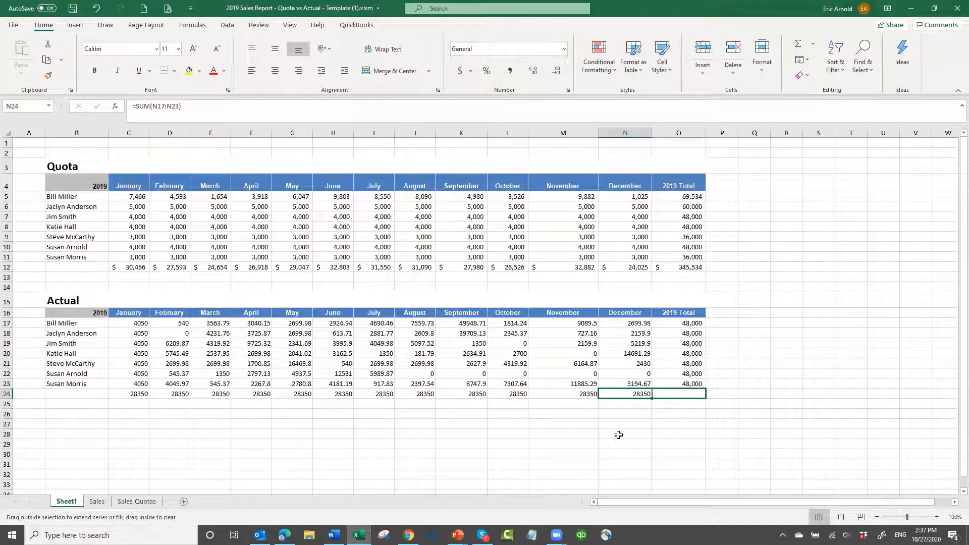
{"action": "left_click", "coordinate": [692, 396]}
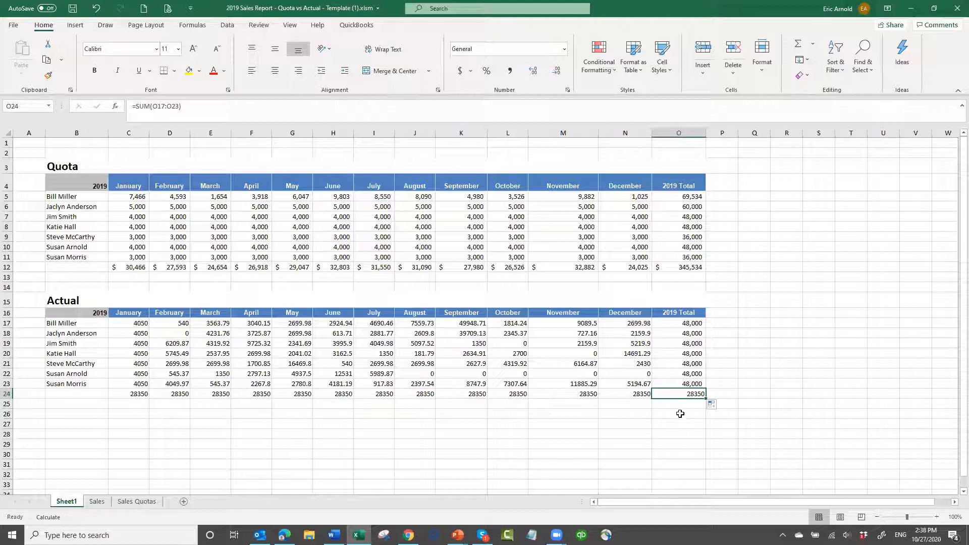
{"action": "left_click", "coordinate": [601, 425]}
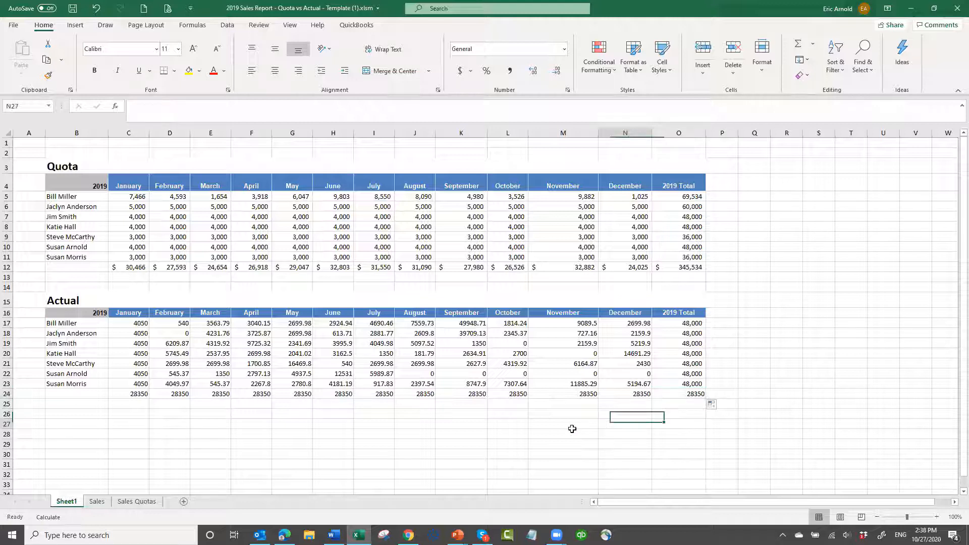
{"action": "left_click", "coordinate": [698, 394]}
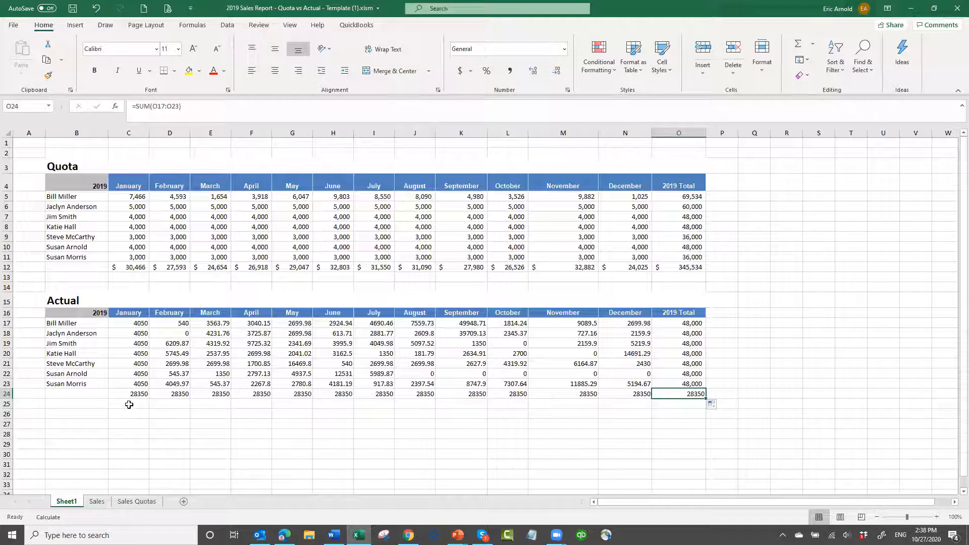
Format the Actual section's values in C17:O24 as Number with 0 decimal places and a 1000 separator
{"action": "left_click_drag", "start_coordinate": [138, 323], "coordinate": [692, 396]}
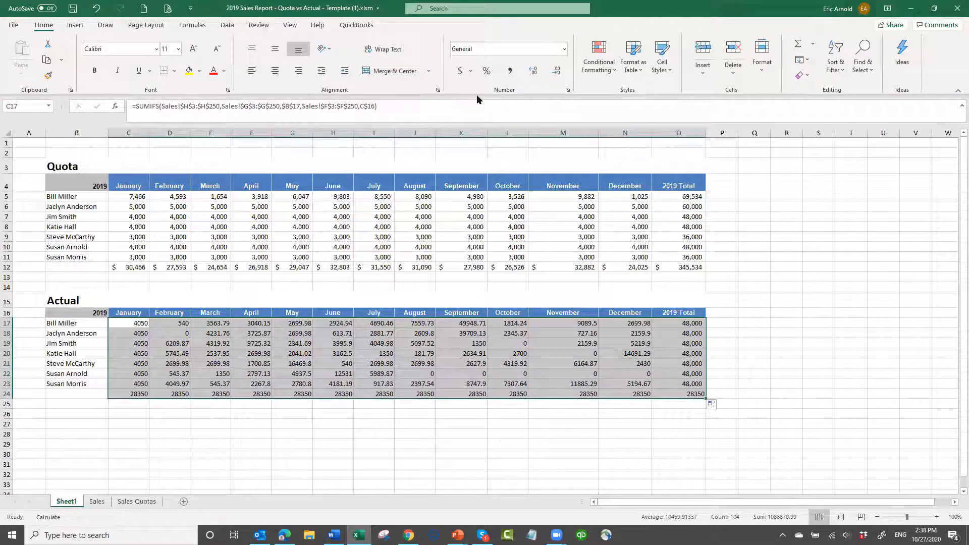
{"action": "left_click", "coordinate": [568, 91]}
{"action": "left_click", "coordinate": [624, 165]}
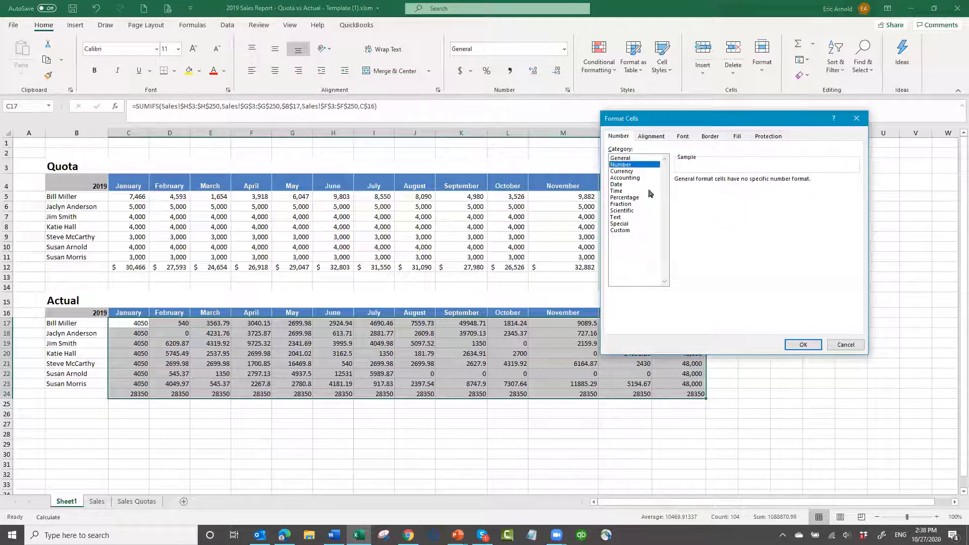
{"action": "left_click", "coordinate": [744, 183]}
{"action": "left_click", "coordinate": [744, 183]}
{"action": "left_click", "coordinate": [678, 193]}
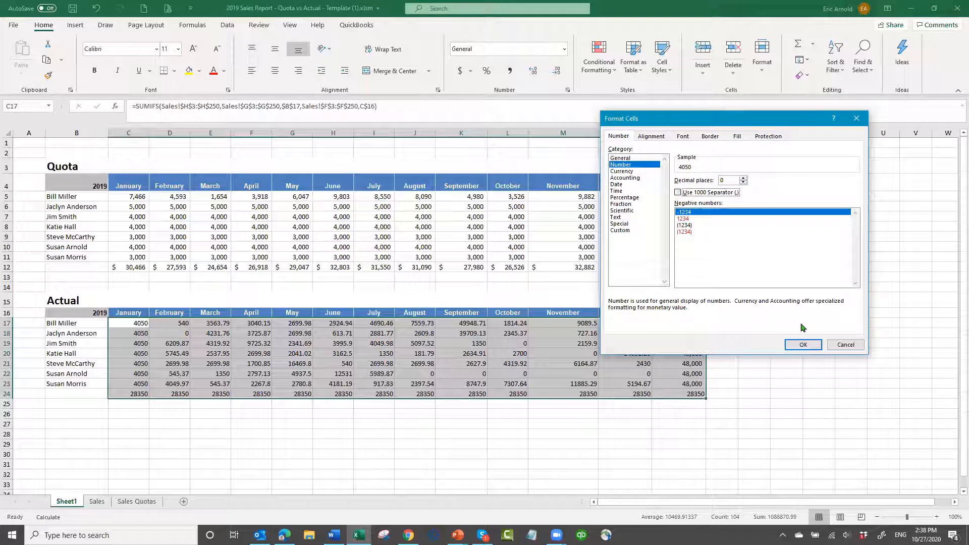
{"action": "left_click", "coordinate": [802, 345]}
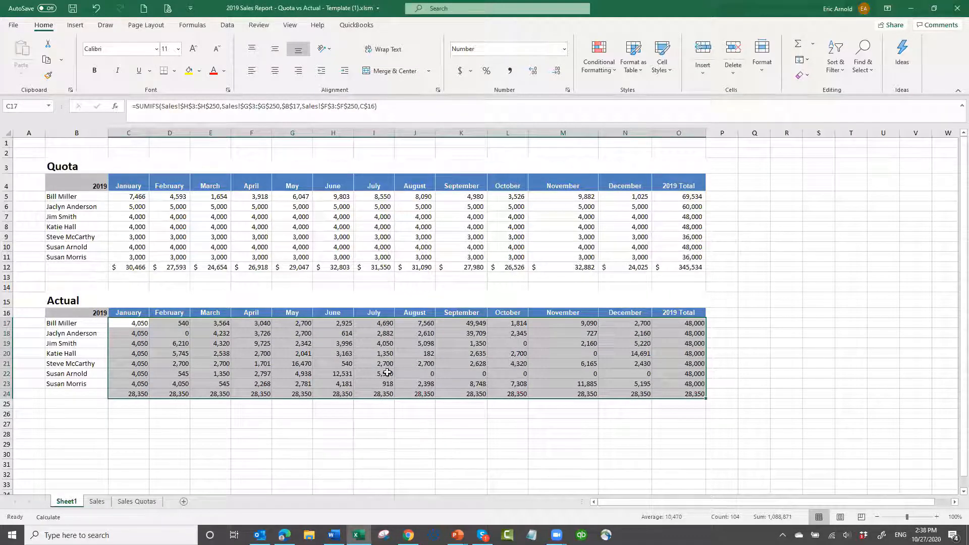
{"action": "left_click", "coordinate": [387, 395]}
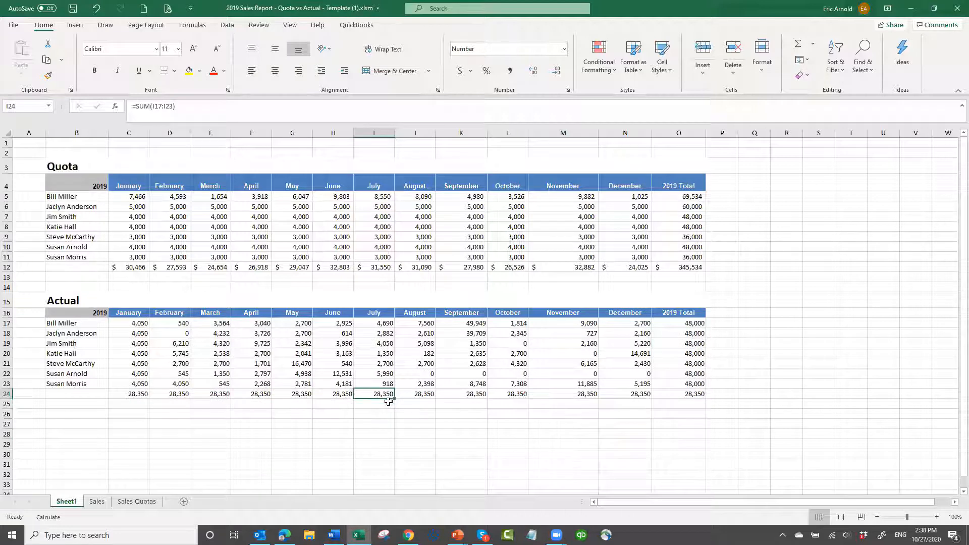
{"action": "left_click", "coordinate": [687, 398]}
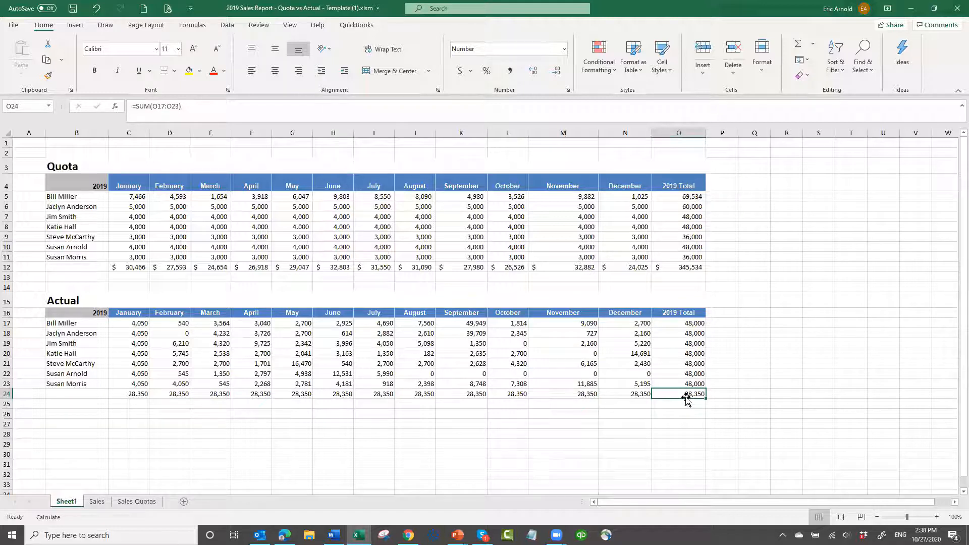
{"action": "left_click", "coordinate": [277, 433]}
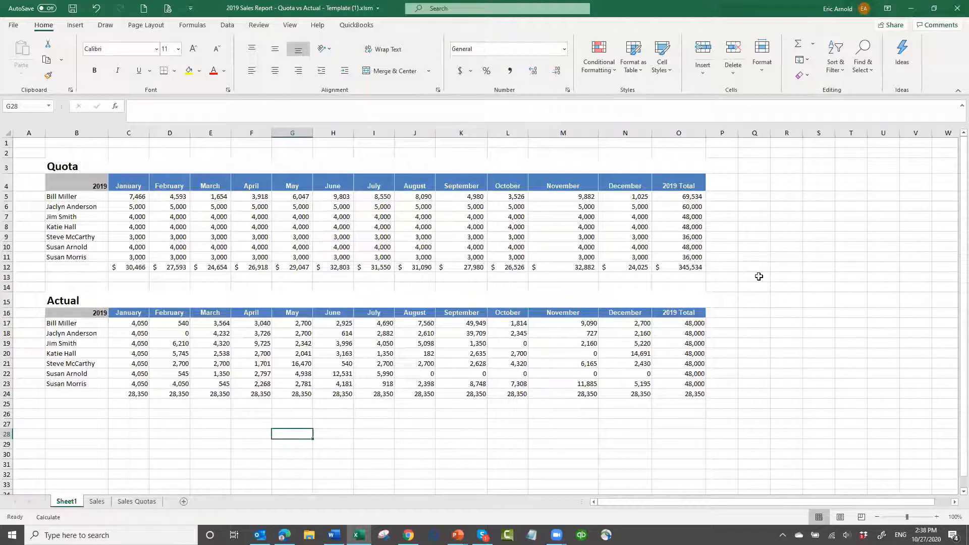
{"action": "scroll", "coordinate": [753, 272], "scroll_direction": "down", "scroll_amount": 3}
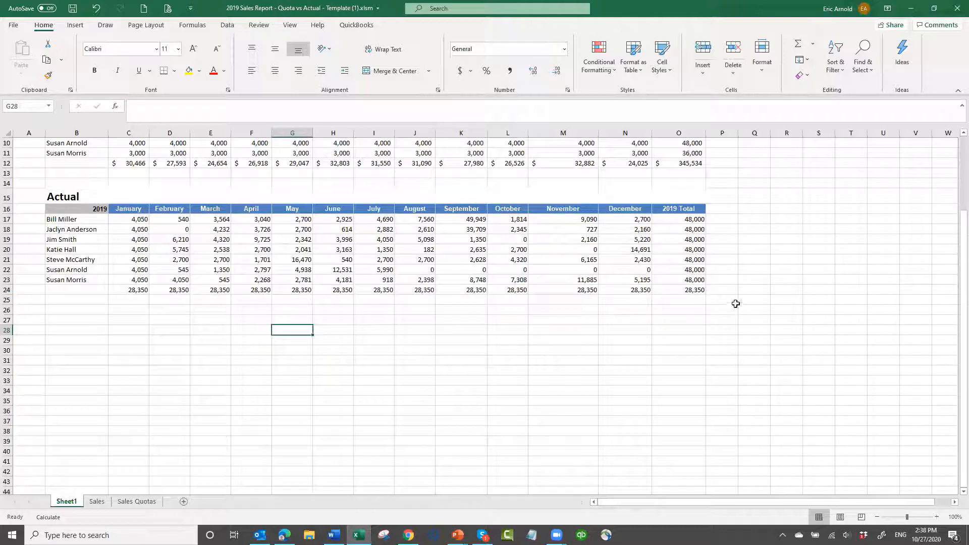
{"action": "scroll", "coordinate": [737, 303], "scroll_direction": "up", "scroll_amount": 3}
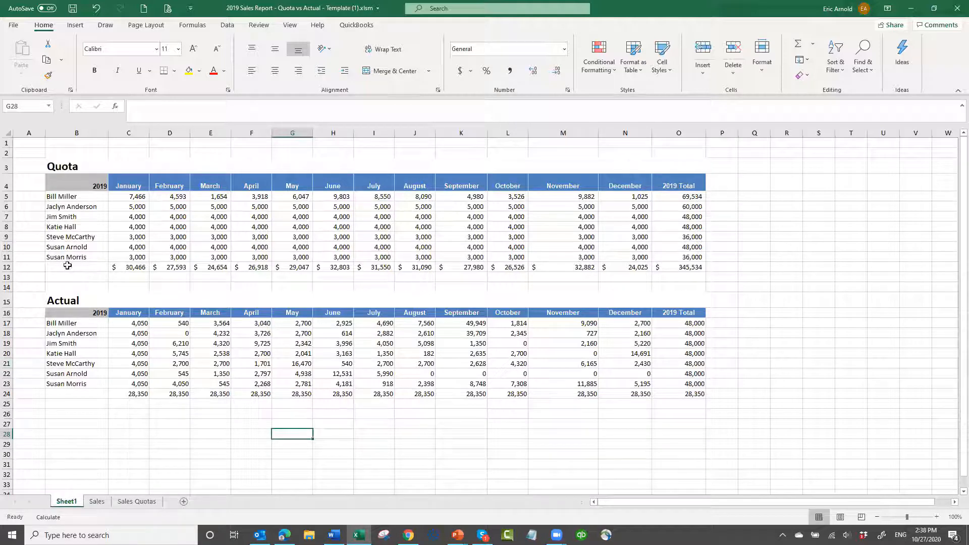
Start a summary table below the Actual section with the headings Sale Rep in B27, Quota in C27 and Actual in D27
{"action": "scroll", "coordinate": [83, 404], "scroll_direction": "down", "scroll_amount": 2}
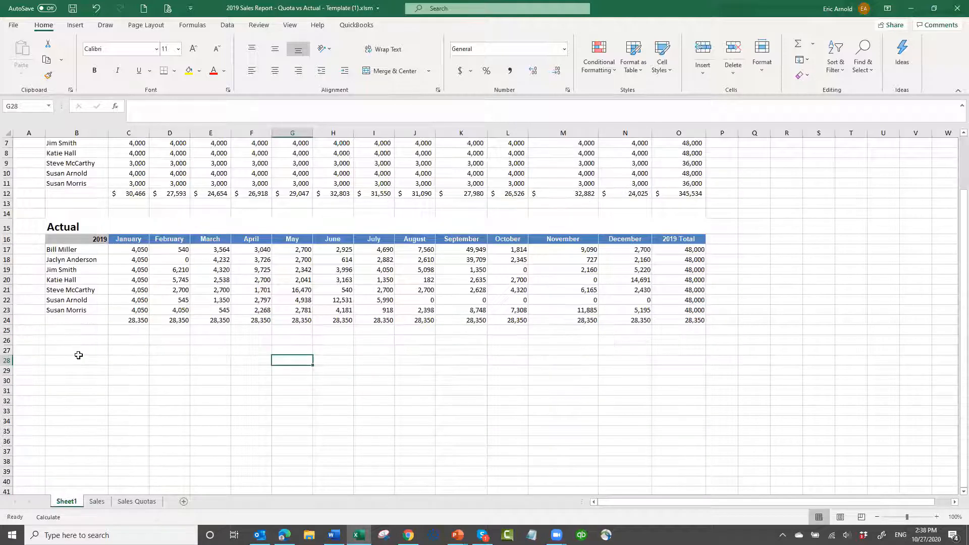
{"action": "left_click", "coordinate": [79, 350]}
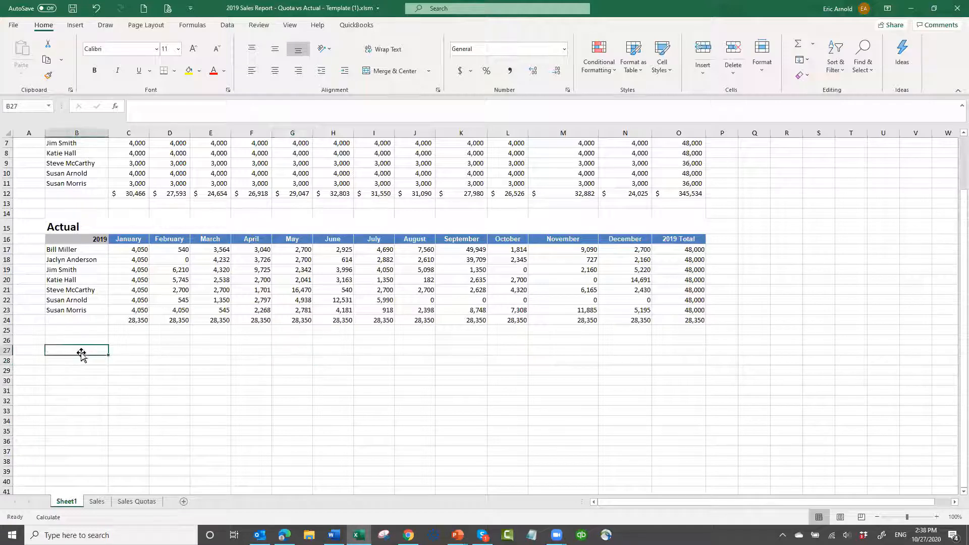
{"action": "type", "text": "Sale Re"}
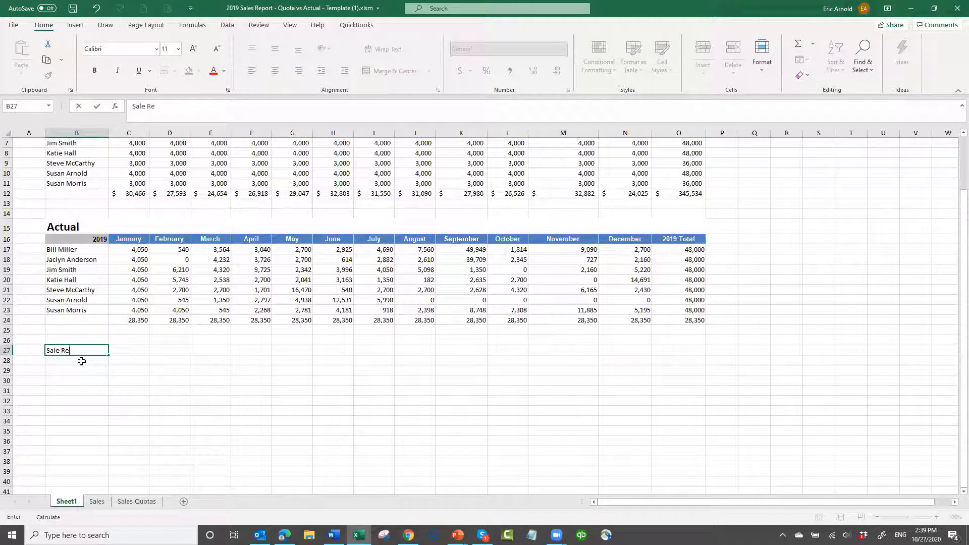
{"action": "type", "text": "p"}
{"action": "key", "text": "Tab"}
{"action": "type", "text": "Quo"}
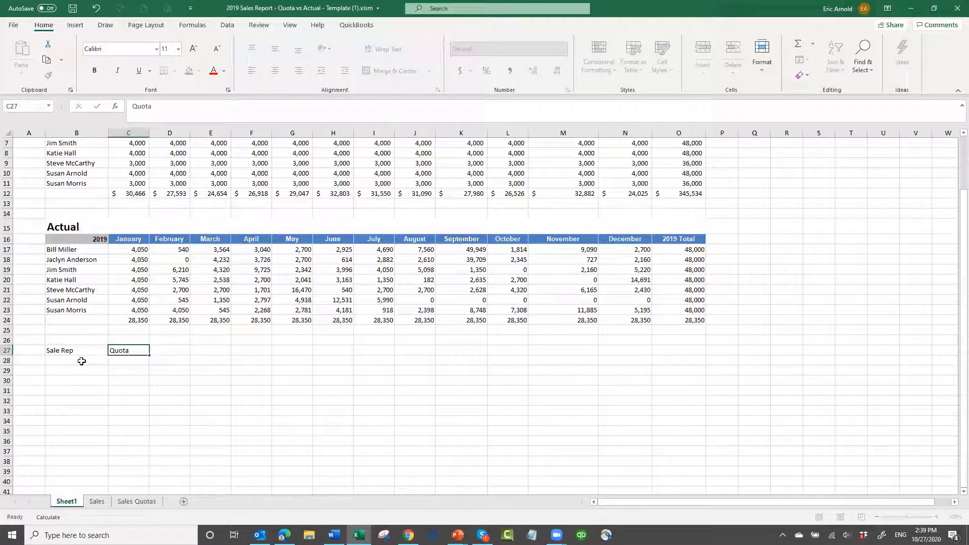
{"action": "key", "text": "Tab"}
{"action": "type", "text": "Actual"}
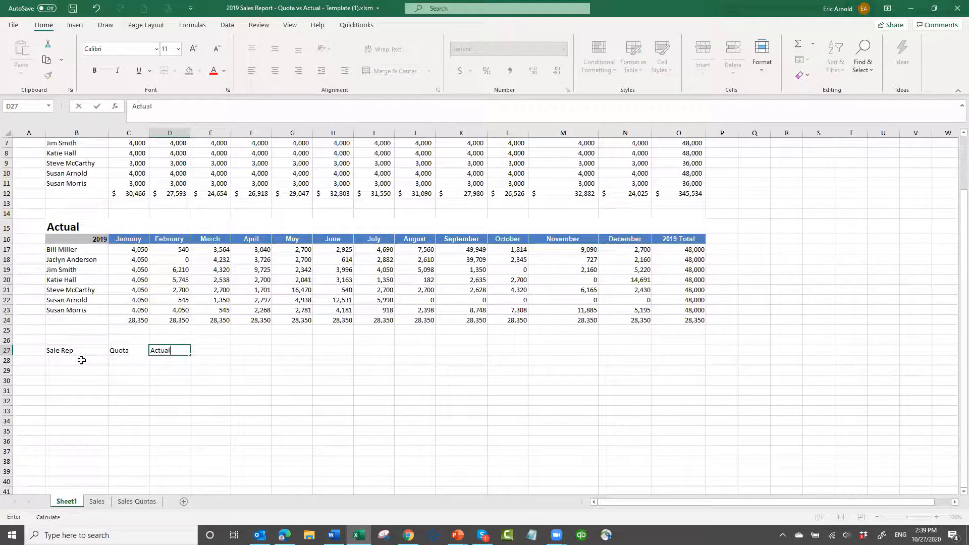
Copy the sales rep names from B17:B23 of the Actual section into the summary table starting at B28
{"action": "left_click", "coordinate": [66, 359]}
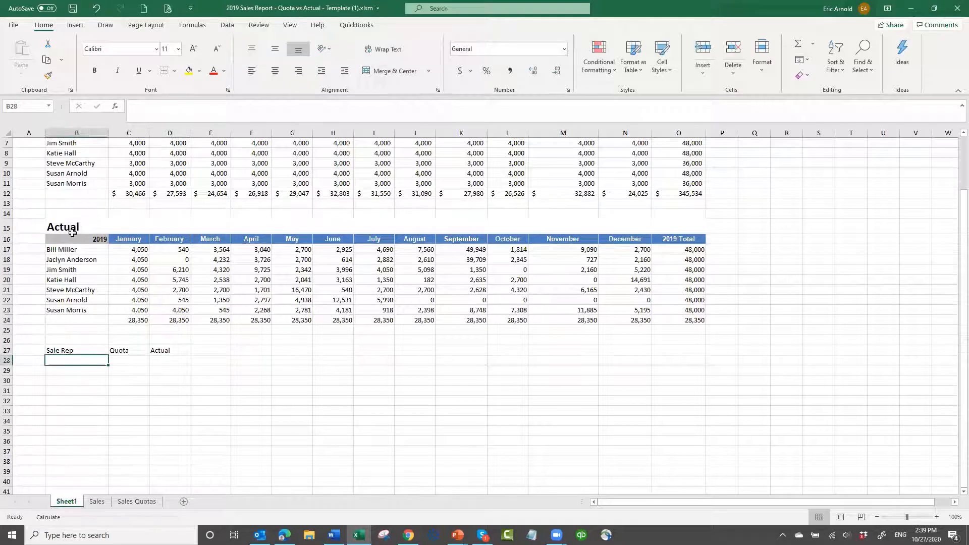
{"action": "left_click_drag", "start_coordinate": [74, 252], "coordinate": [65, 305]}
{"action": "key", "text": "ctrl+c"}
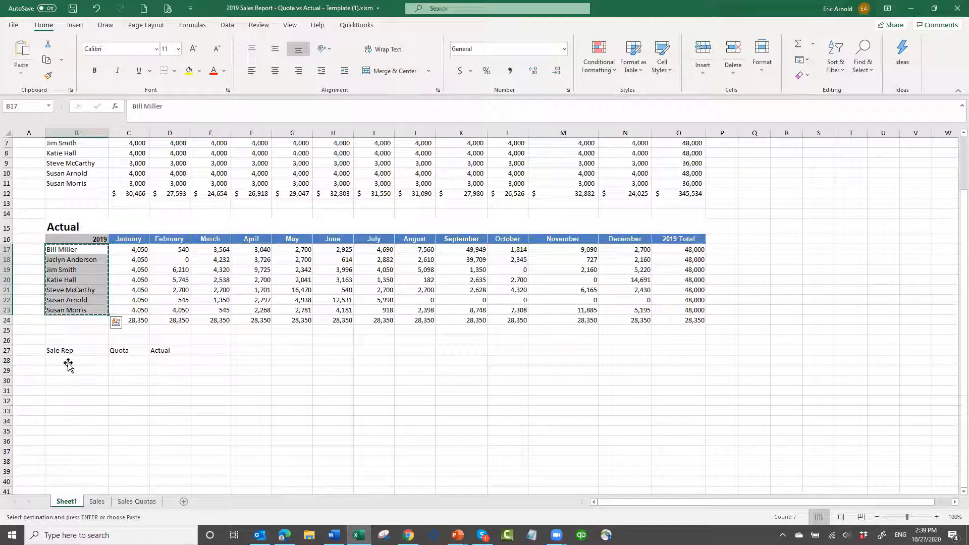
{"action": "left_click", "coordinate": [67, 362]}
{"action": "key", "text": "ctrl+v"}
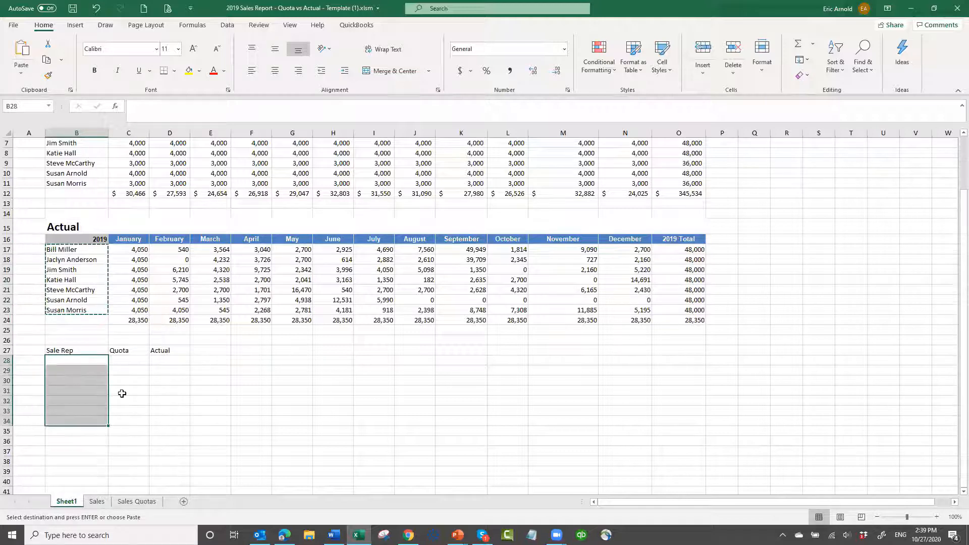
Link the first two summary Quota cells to the Quota section's 2019 totals, with =O5 in C28 and =O6 in C29
{"action": "left_click", "coordinate": [135, 360]}
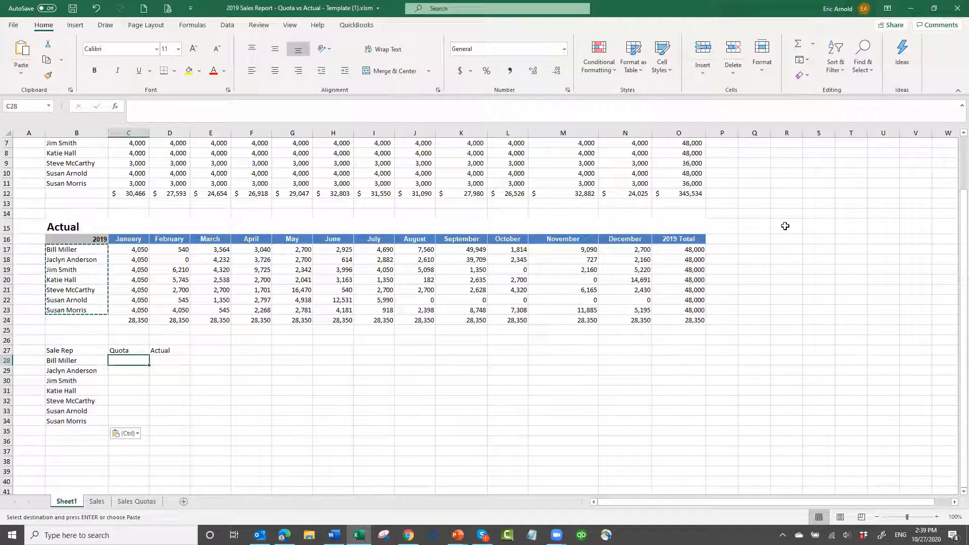
{"action": "scroll", "coordinate": [688, 202], "scroll_direction": "up", "scroll_amount": 2}
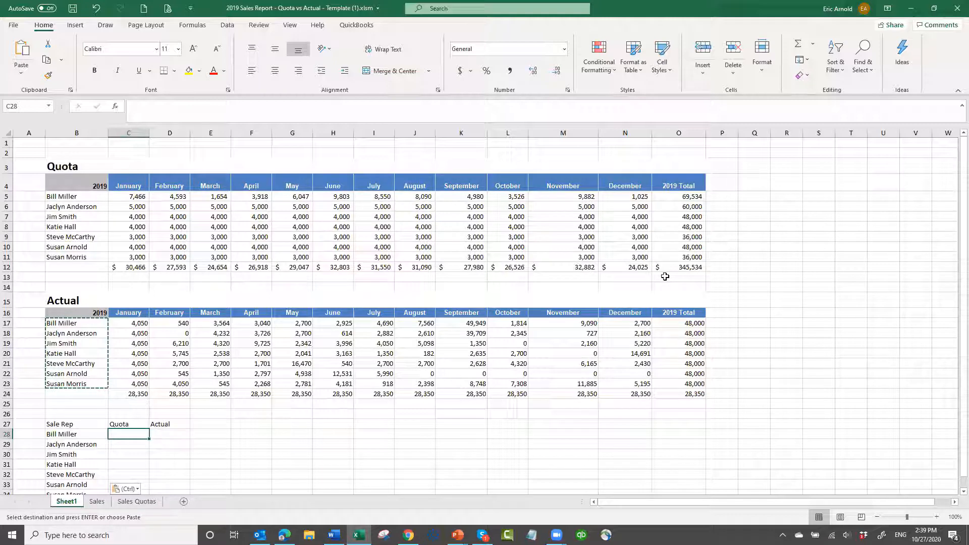
{"action": "type", "text": "="}
{"action": "left_click", "coordinate": [689, 197]}
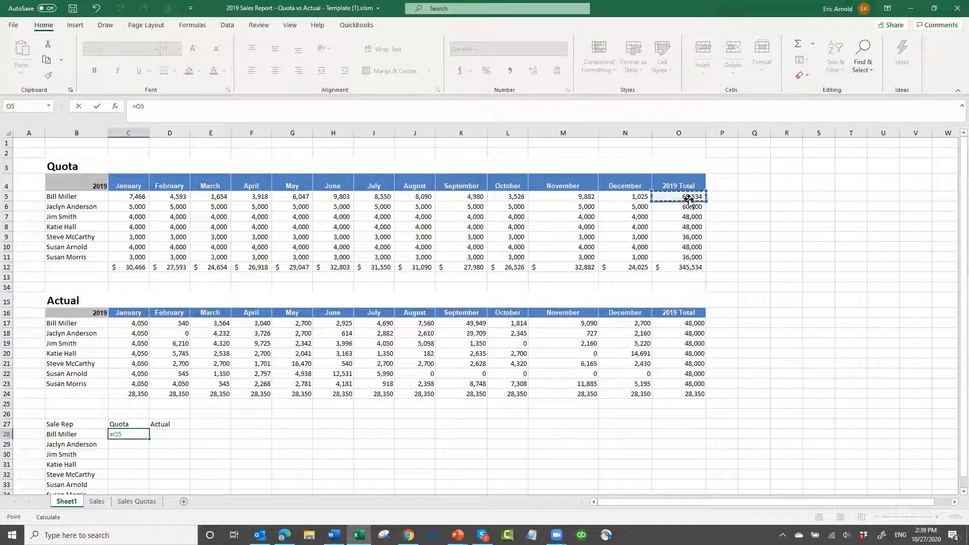
{"action": "key", "text": "ctrl+Return"}
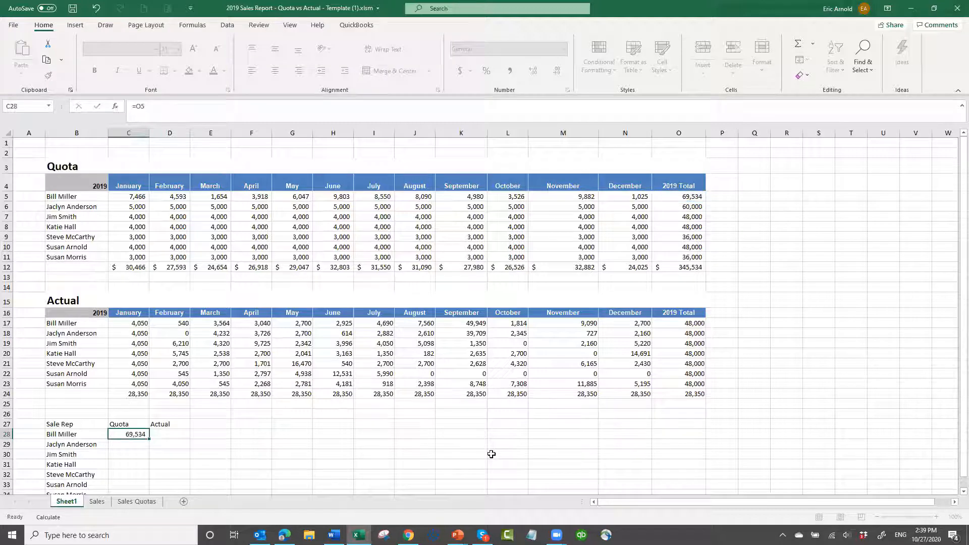
{"action": "left_click", "coordinate": [136, 444]}
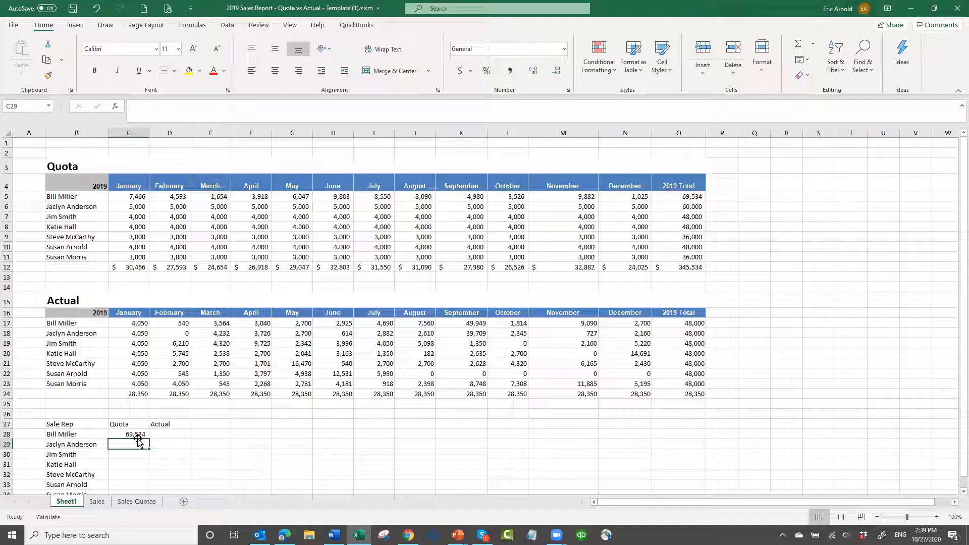
{"action": "type", "text": "="}
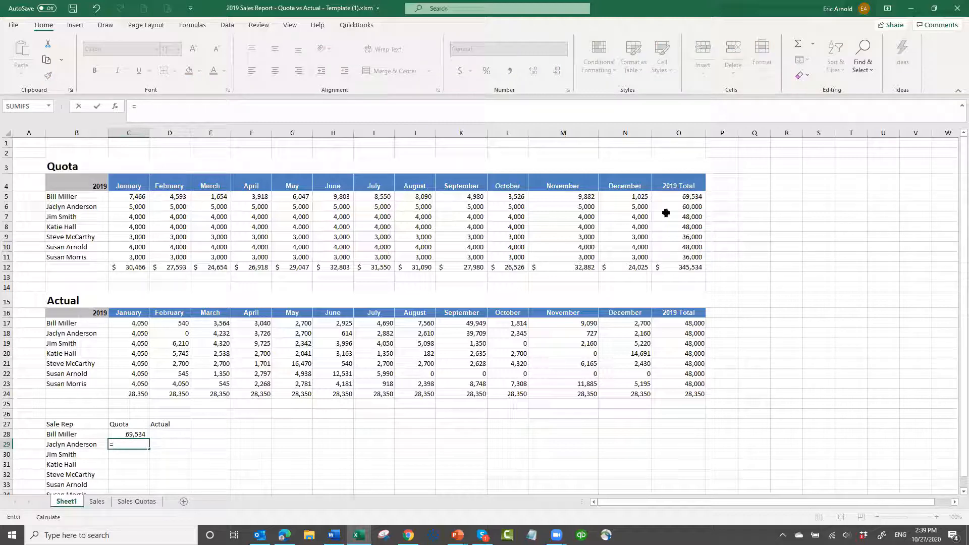
{"action": "left_click", "coordinate": [688, 207]}
{"action": "key", "text": "ctrl+Return"}
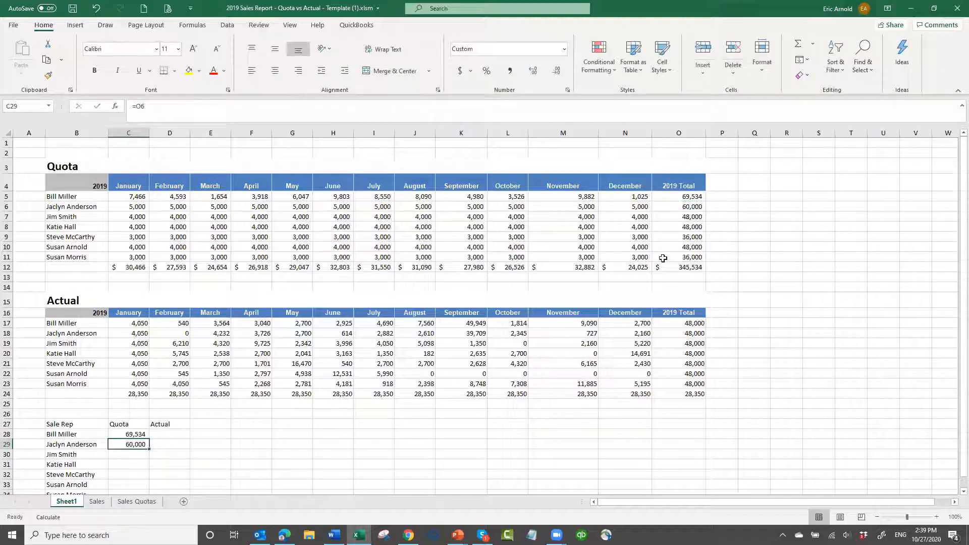
Enter =O7 in C30 and =O8 in C31 to bring in the third and fourth reps' 2019 quota totals
{"action": "left_click", "coordinate": [127, 453]}
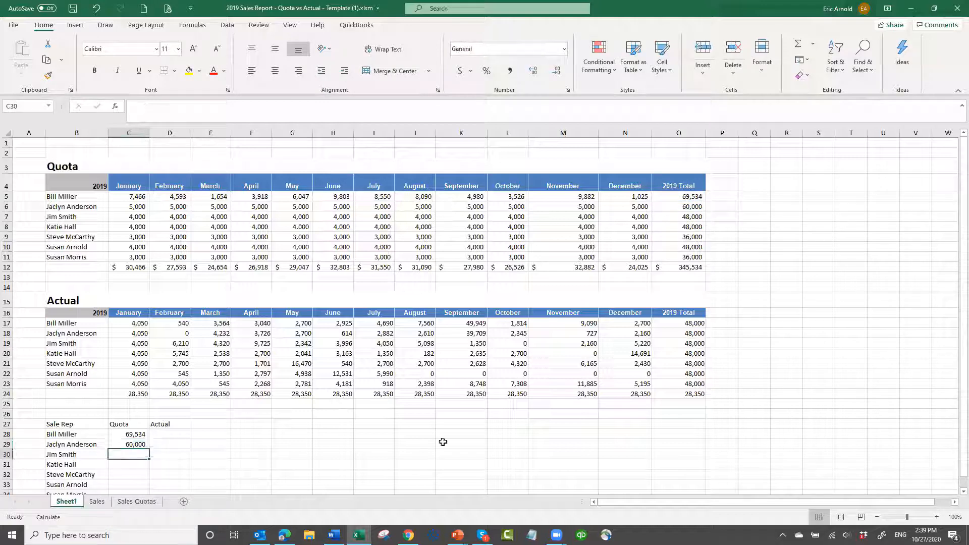
{"action": "type", "text": "="}
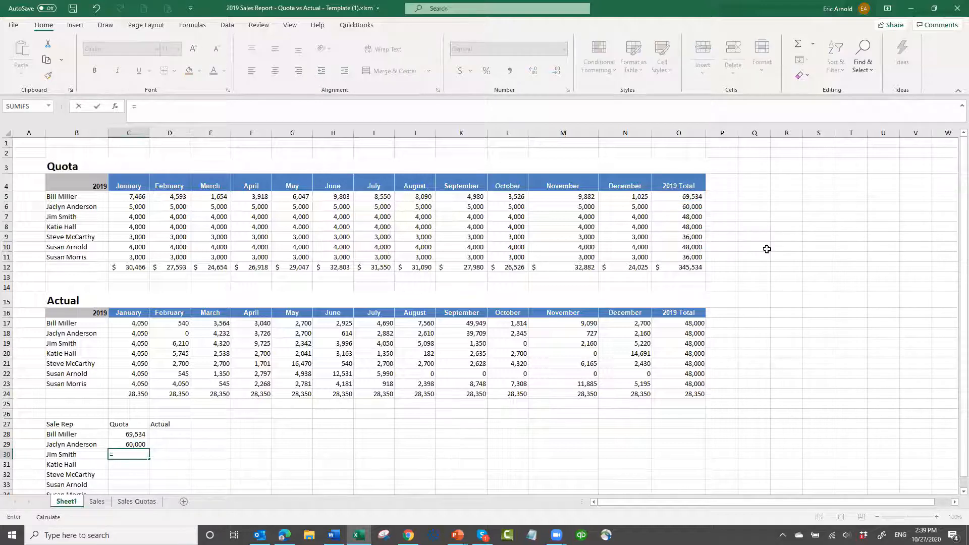
{"action": "left_click", "coordinate": [702, 217]}
{"action": "key", "text": "ctrl+Return"}
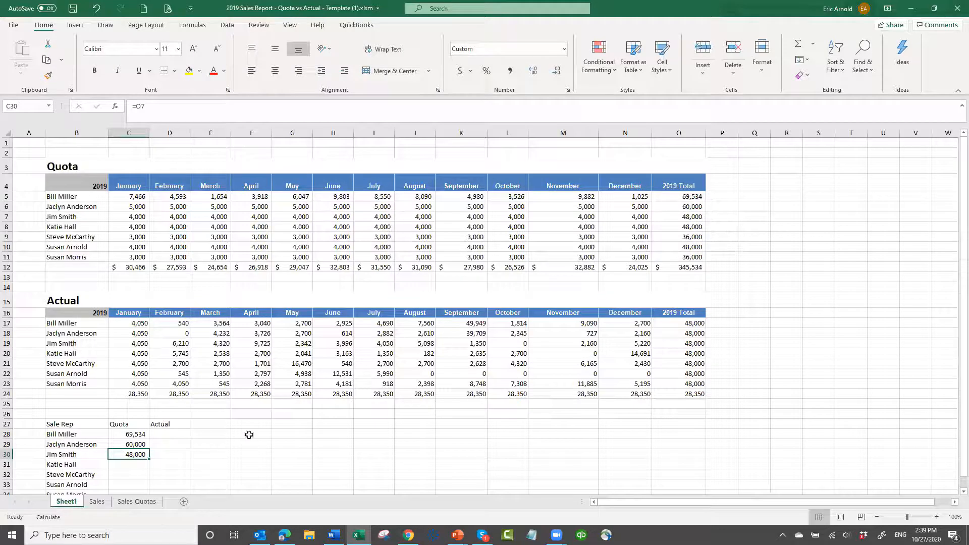
{"action": "scroll", "coordinate": [134, 400], "scroll_direction": "down", "scroll_amount": 2}
{"action": "left_click", "coordinate": [133, 394]}
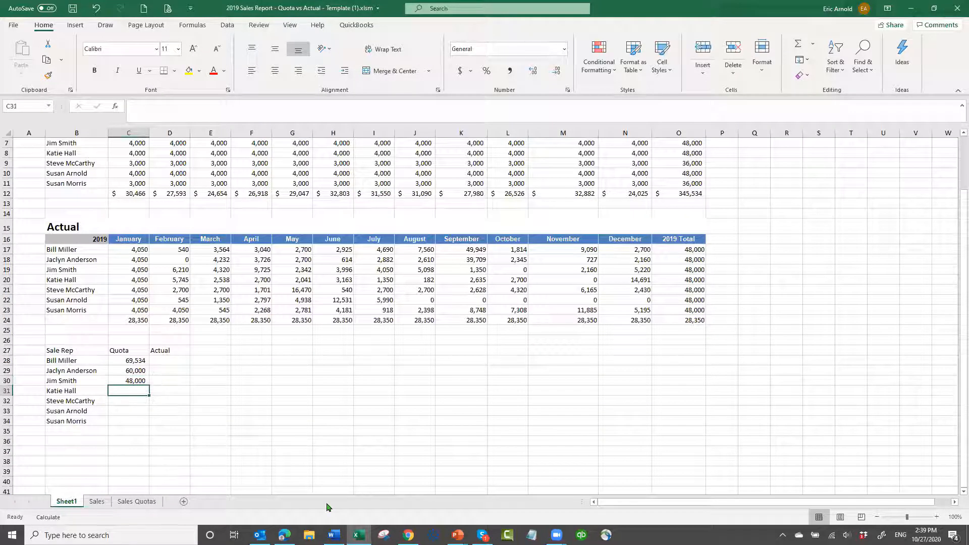
{"action": "type", "text": "="}
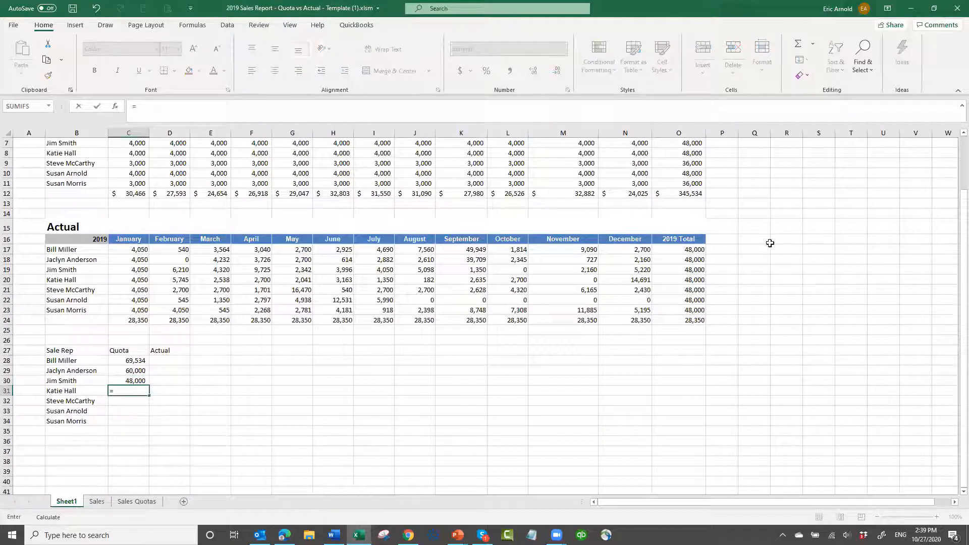
{"action": "scroll", "coordinate": [692, 256], "scroll_direction": "up", "scroll_amount": 2}
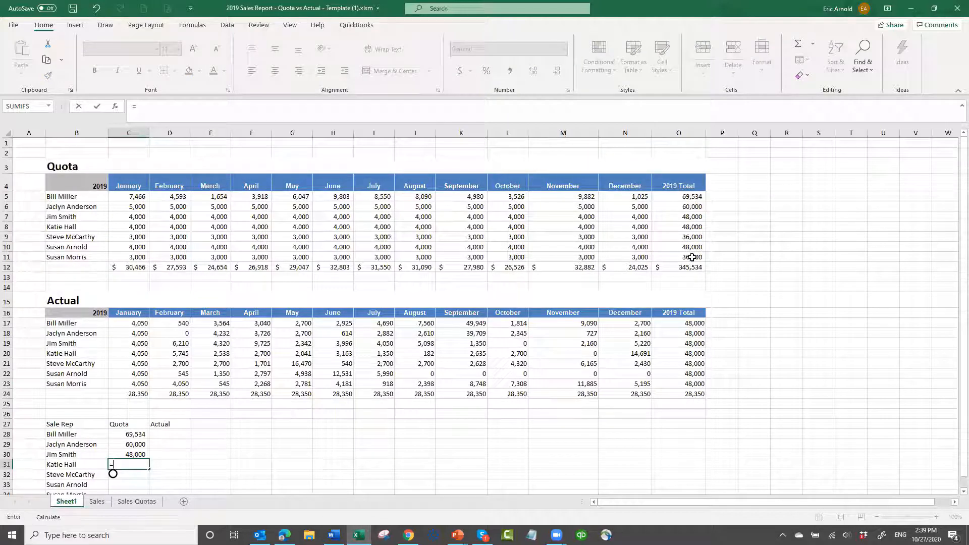
{"action": "left_click", "coordinate": [702, 227]}
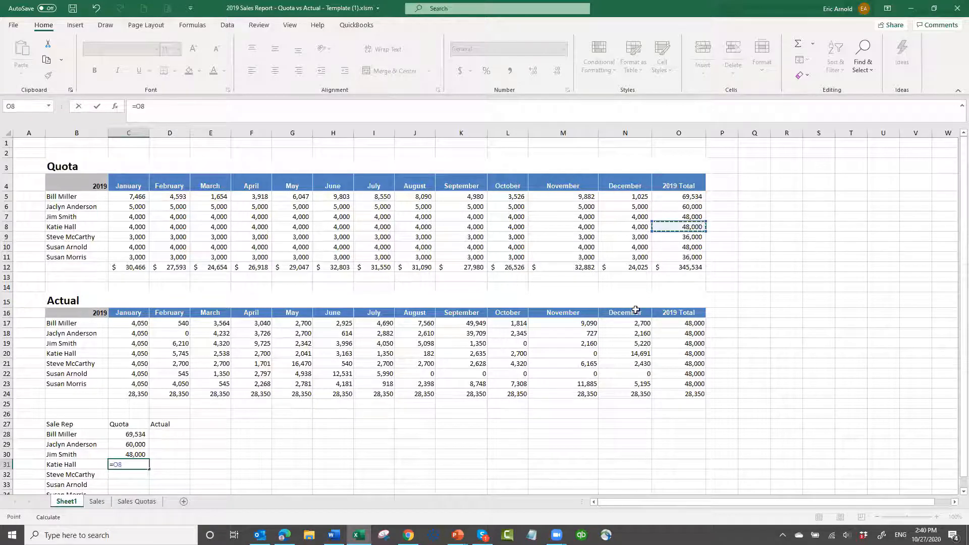
{"action": "key", "text": "ctrl+Return"}
Complete the summary's Quota column for the last three reps with =O9 in C32, =O10 in C33 and =O11 in C34
{"action": "scroll", "coordinate": [151, 449], "scroll_direction": "down", "scroll_amount": 1}
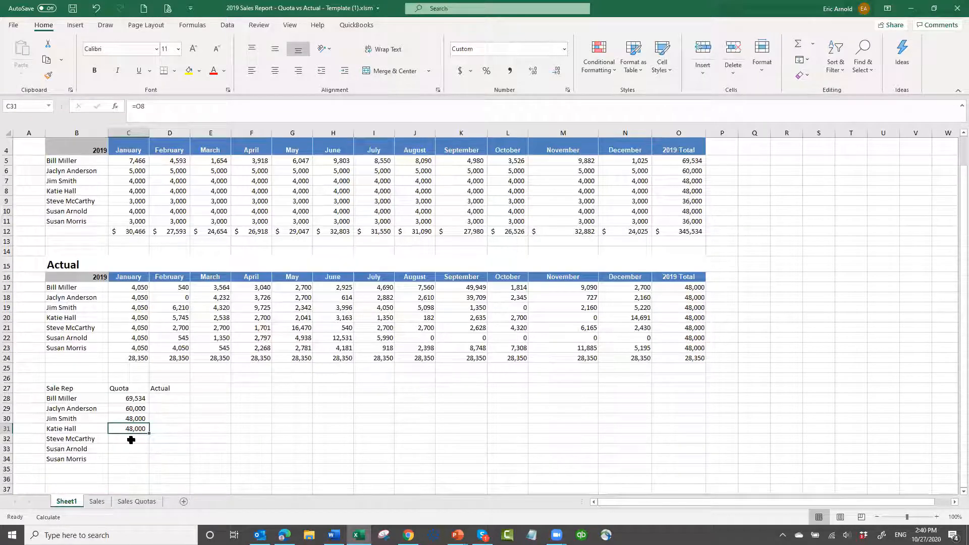
{"action": "key", "text": "Down"}
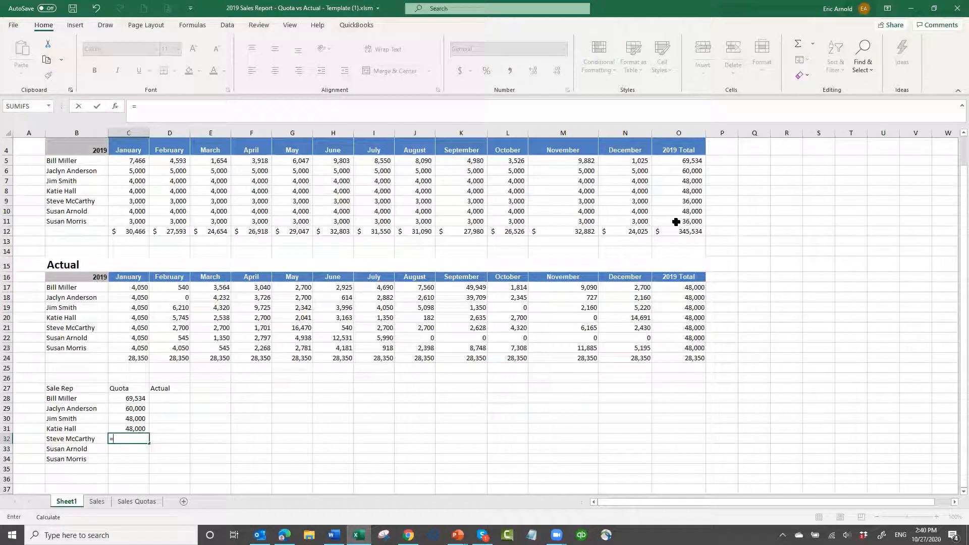
{"action": "left_click", "coordinate": [690, 203]}
{"action": "key", "text": "ctrl+Return"}
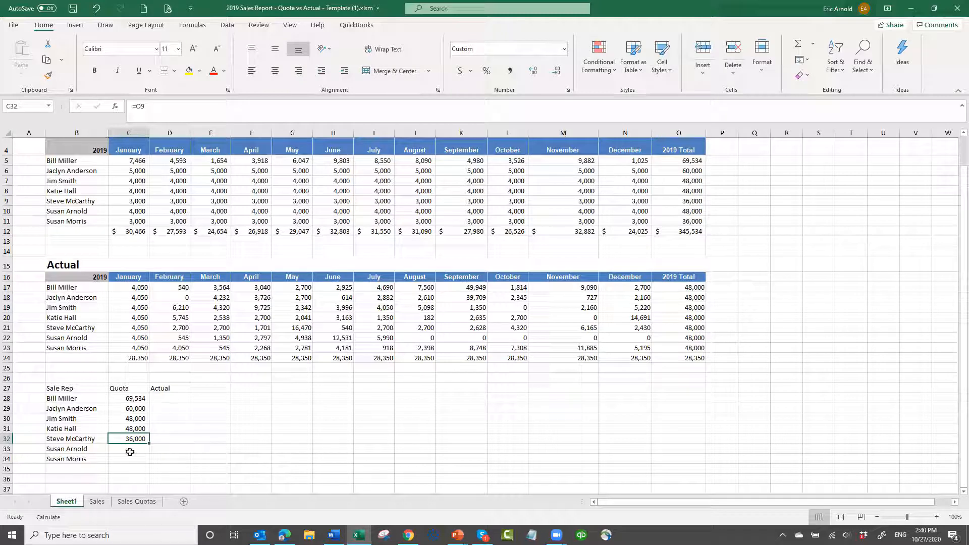
{"action": "left_click", "coordinate": [138, 451]}
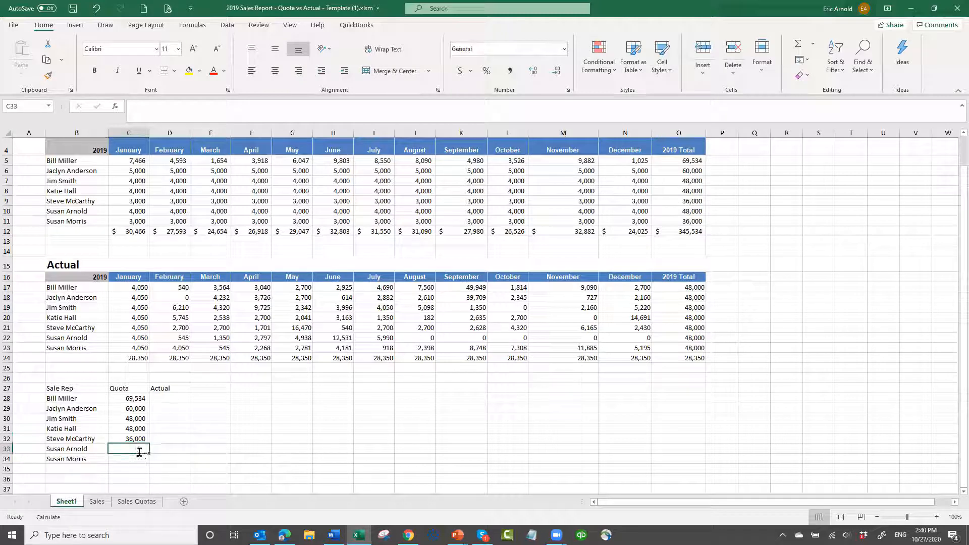
{"action": "type", "text": "="}
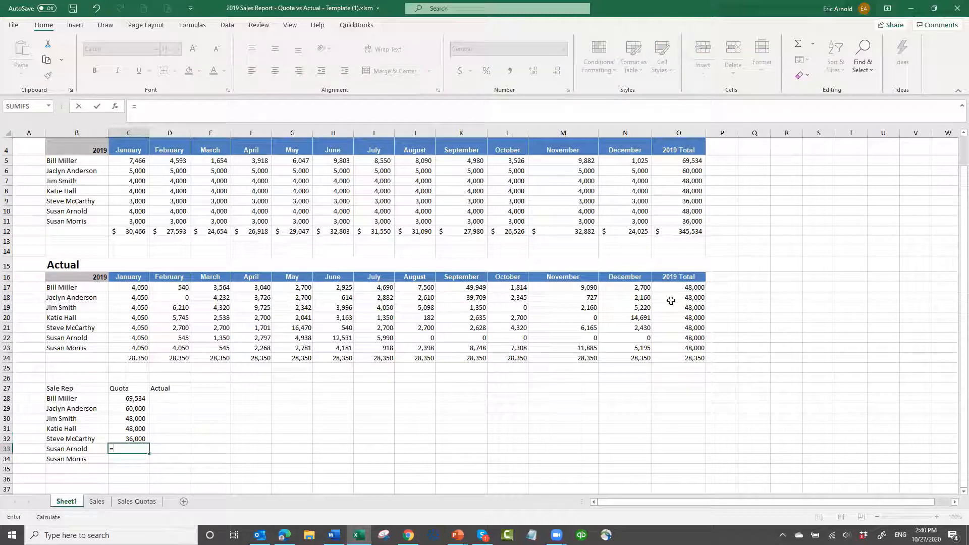
{"action": "left_click", "coordinate": [692, 211]}
{"action": "key", "text": "ctrl+Return"}
{"action": "left_click", "coordinate": [132, 463]}
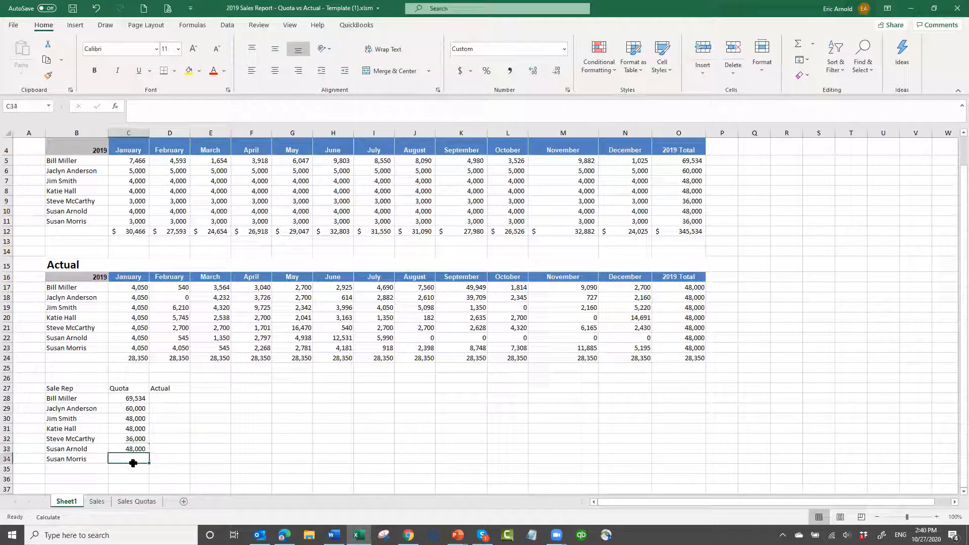
{"action": "type", "text": "="}
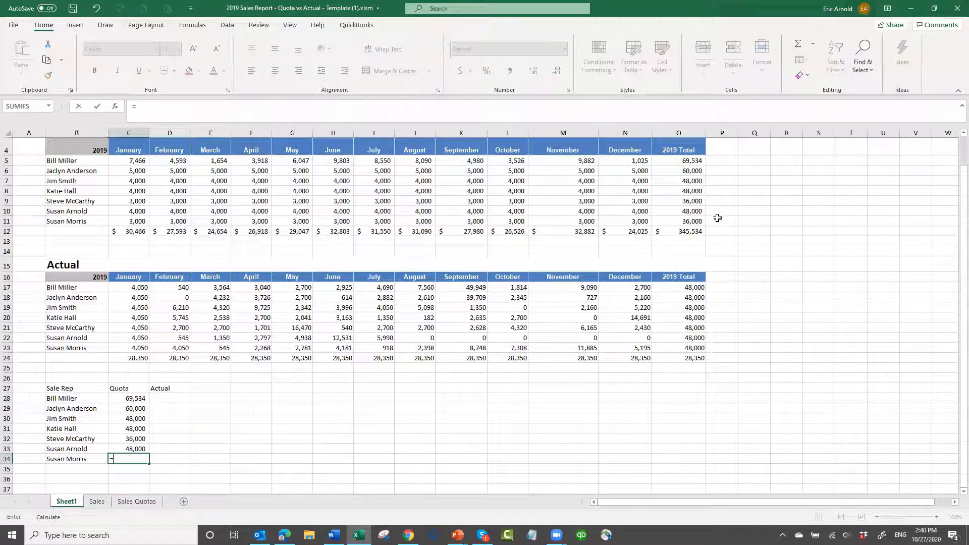
{"action": "left_click", "coordinate": [694, 221]}
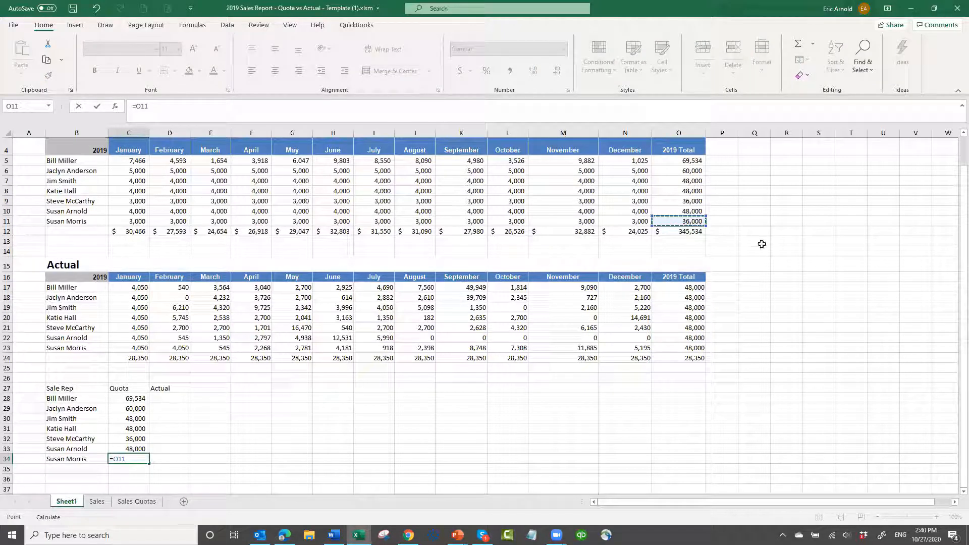
{"action": "key", "text": "ctrl+Return"}
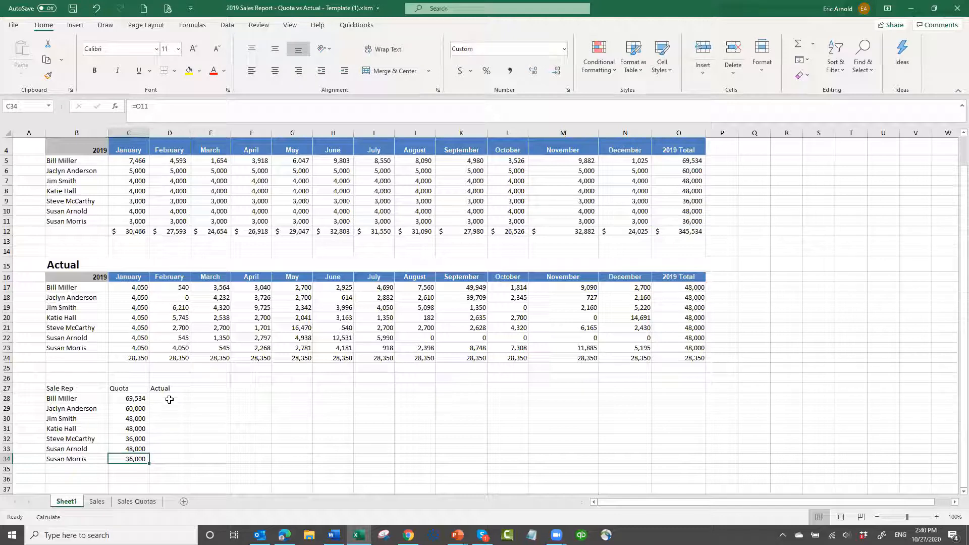
Link the summary's Actual column to the Actual section's 2019 totals with =O17 in D28, filled down through D34
{"action": "left_click", "coordinate": [173, 398]}
{"action": "type", "text": "="}
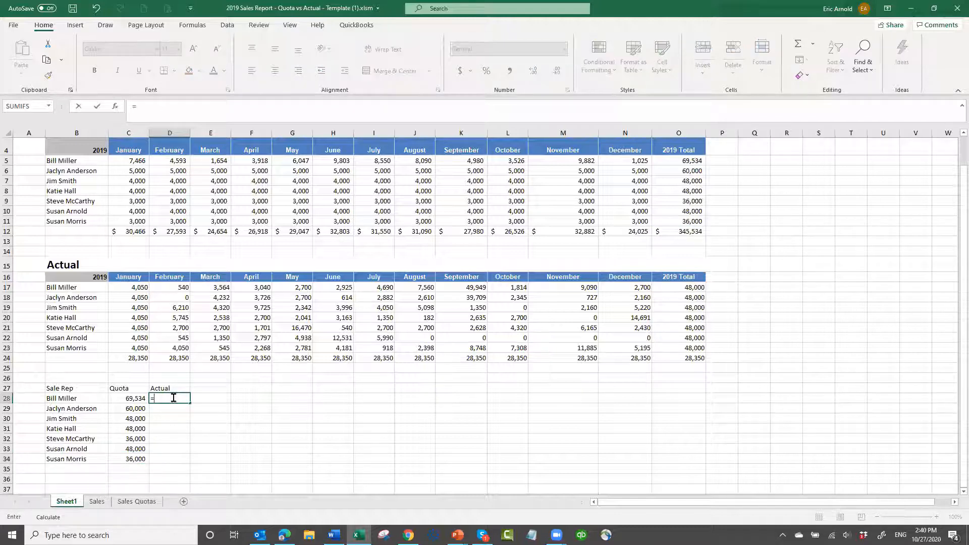
{"action": "left_click", "coordinate": [701, 288]}
{"action": "key", "text": "ctrl+Return"}
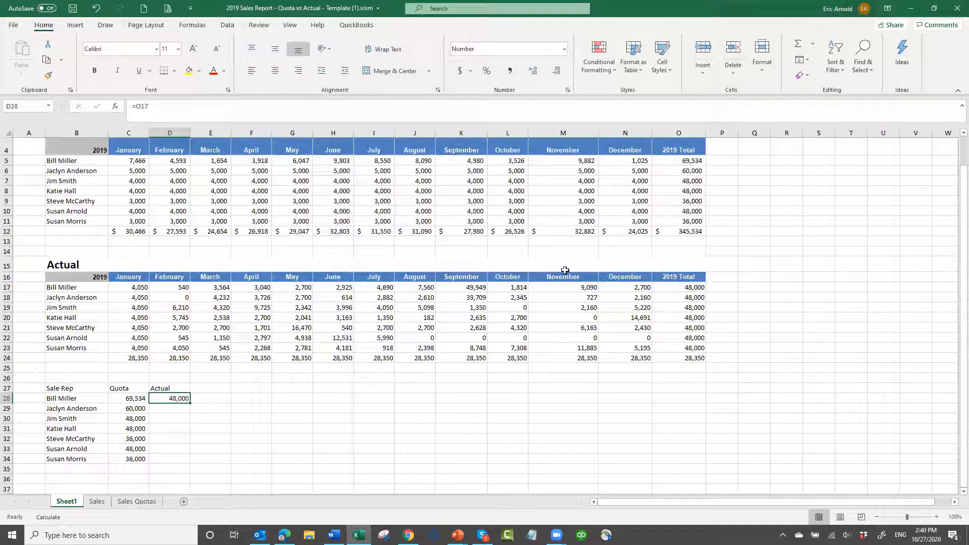
{"action": "left_click_drag", "start_coordinate": [190, 400], "coordinate": [187, 462]}
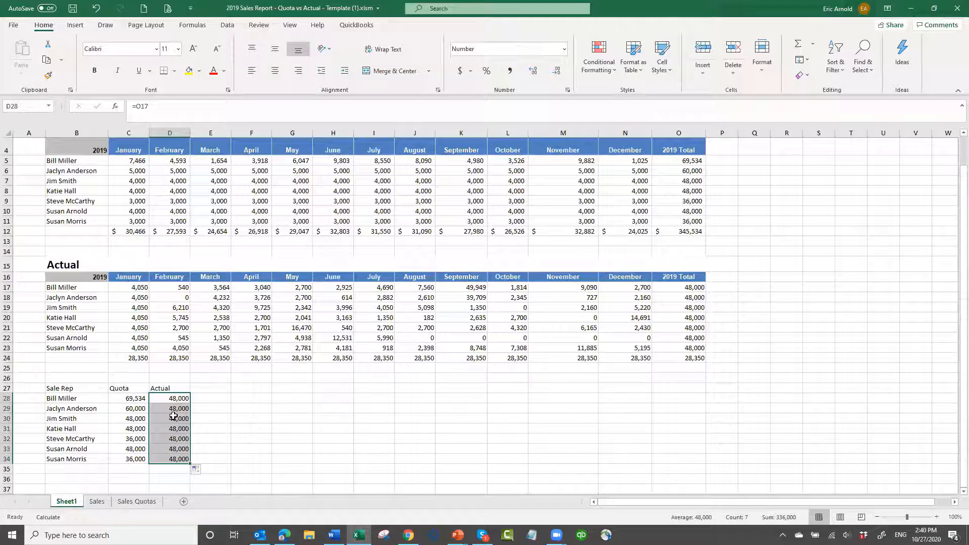
{"action": "key", "text": "Down"}
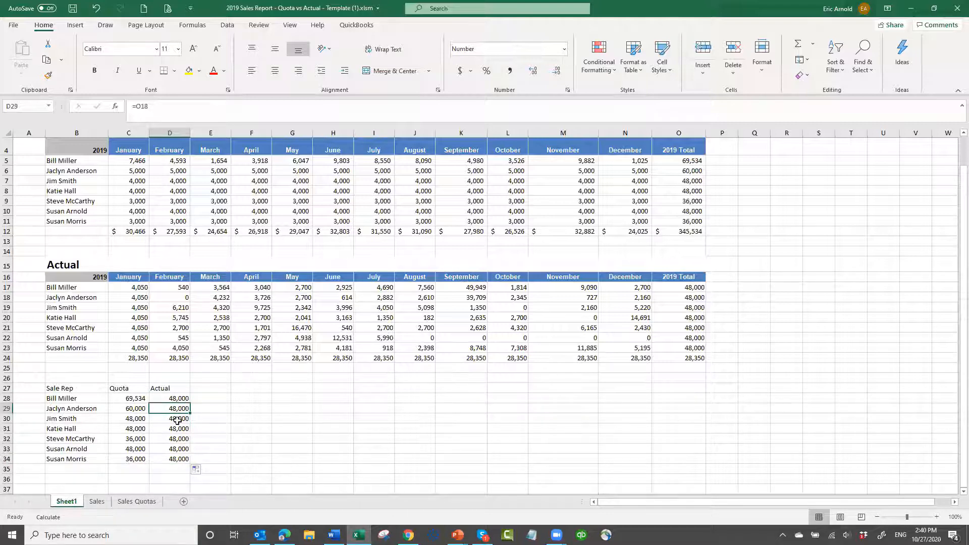
{"action": "left_click", "coordinate": [177, 420]}
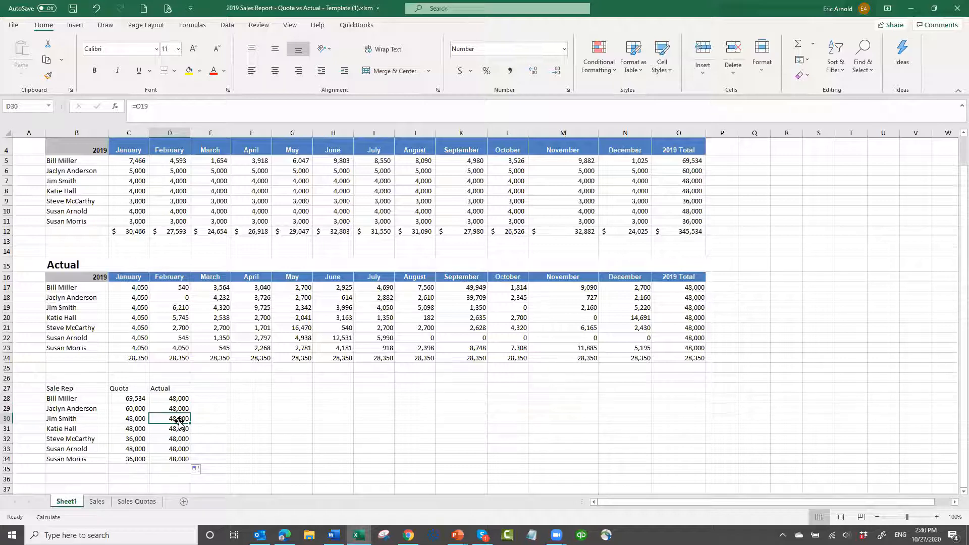
{"action": "left_click", "coordinate": [386, 433]}
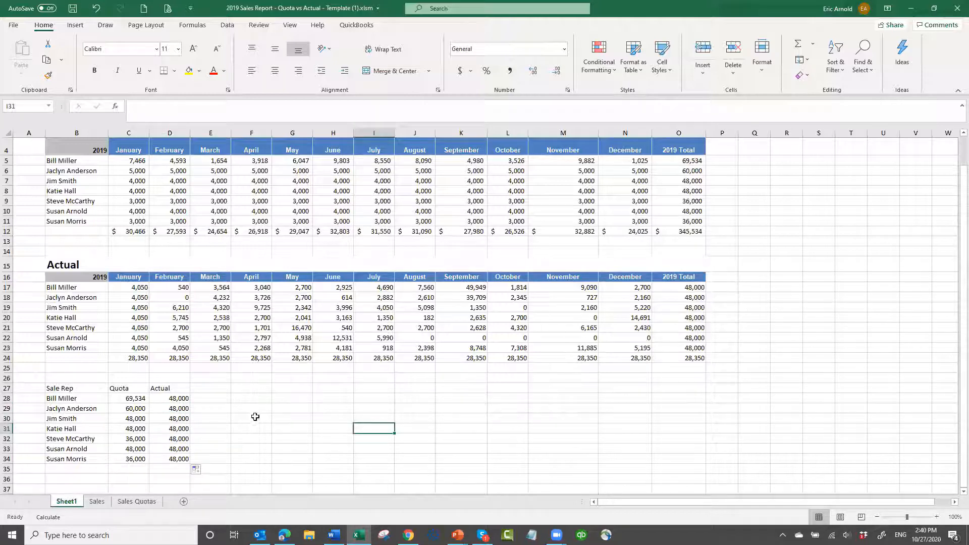
Insert the recommended Clustered Column chart from B27:D34 and place it beside the summary table, widened to span about columns F to O
{"action": "scroll", "coordinate": [258, 428], "scroll_direction": "down", "scroll_amount": 2}
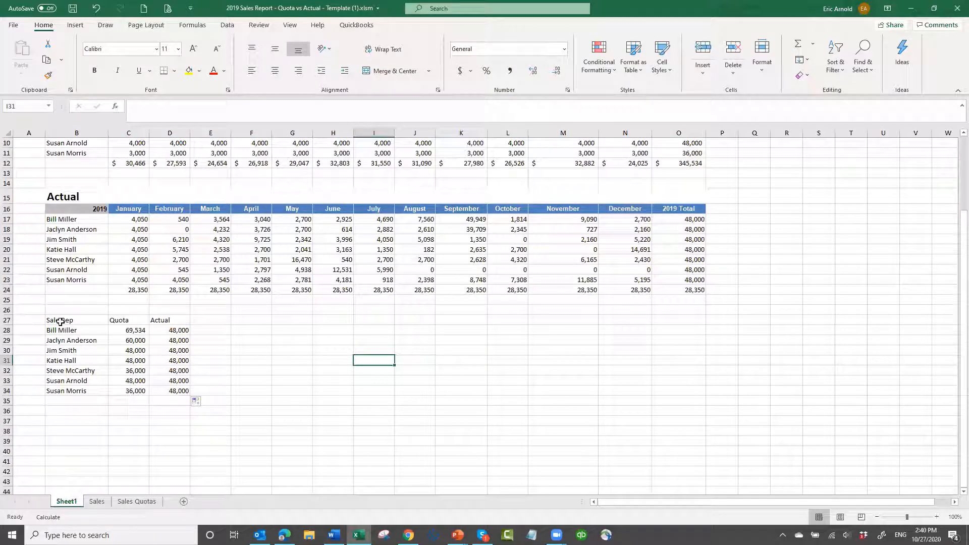
{"action": "left_click_drag", "start_coordinate": [60, 322], "coordinate": [160, 389]}
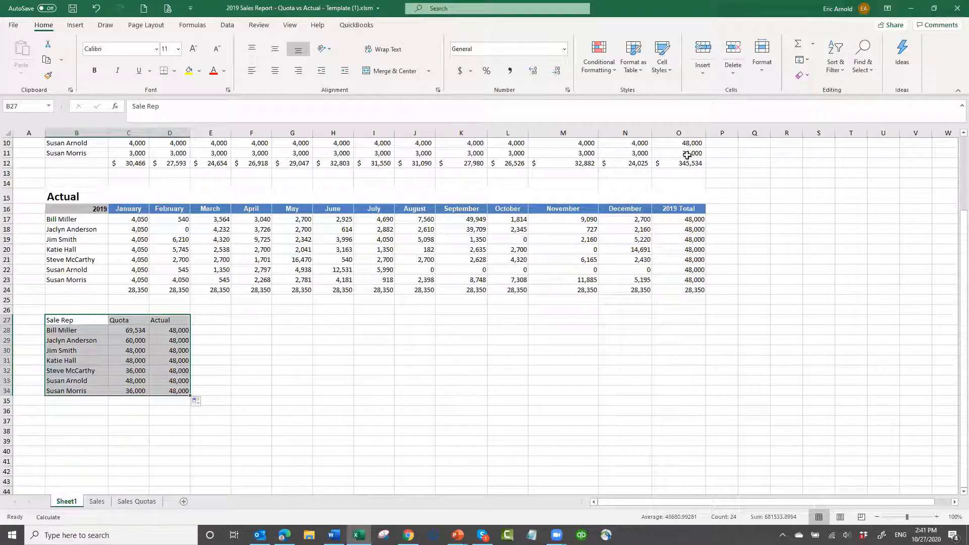
{"action": "left_click", "coordinate": [75, 26]}
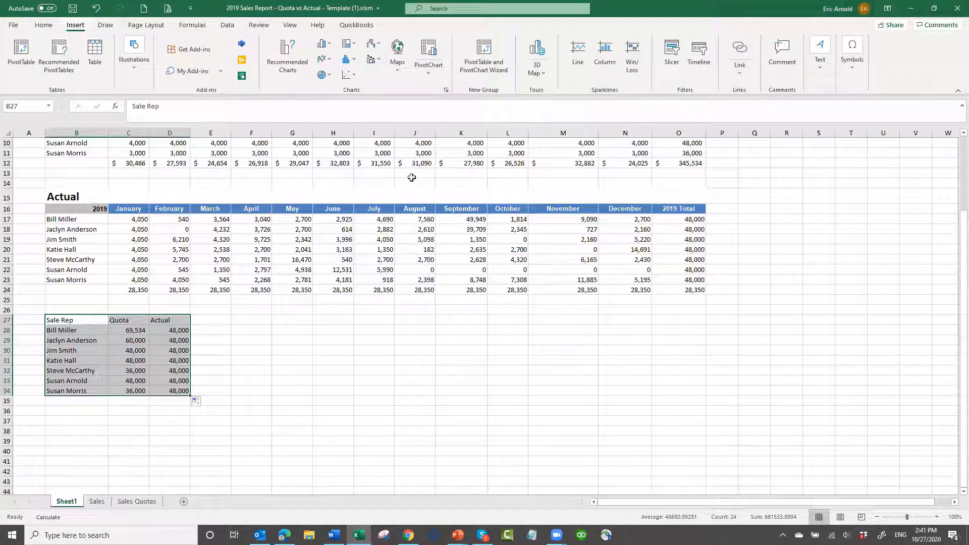
{"action": "left_click", "coordinate": [287, 62]}
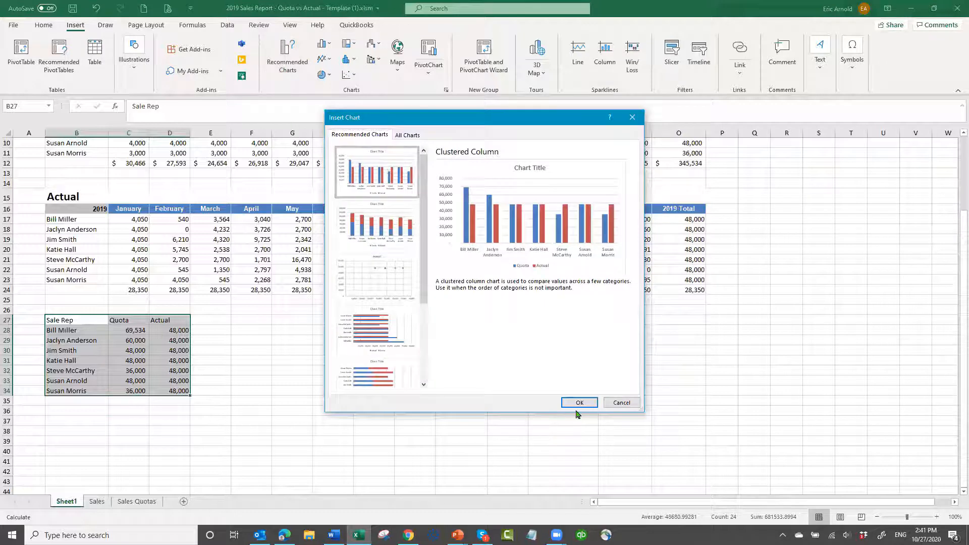
{"action": "left_click", "coordinate": [577, 402]}
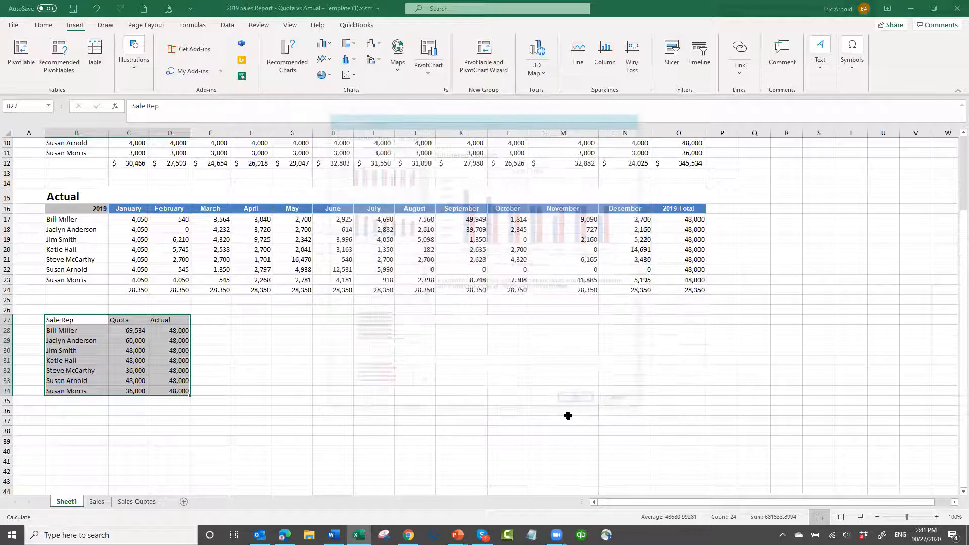
{"action": "left_click_drag", "start_coordinate": [536, 258], "coordinate": [400, 331]}
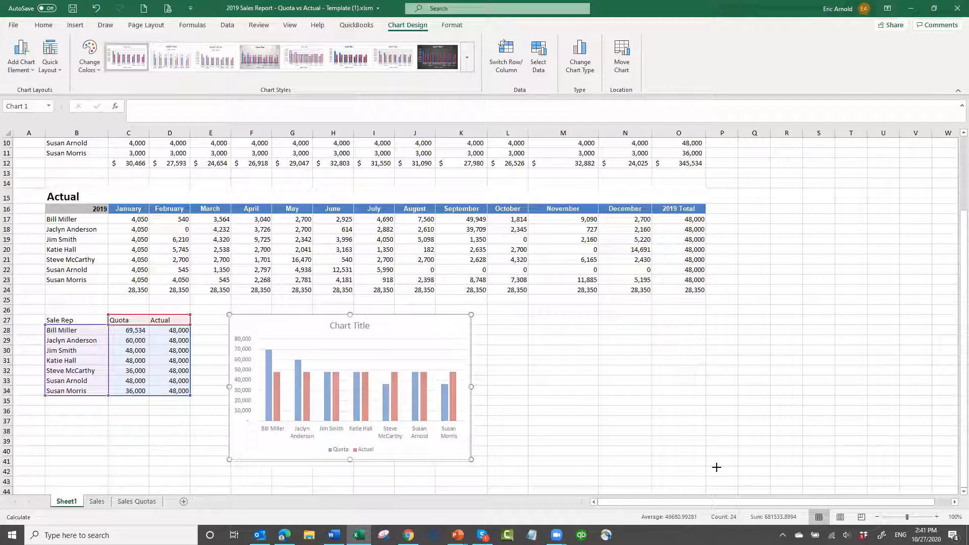
{"action": "left_click_drag", "start_coordinate": [691, 467], "coordinate": [691, 467]}
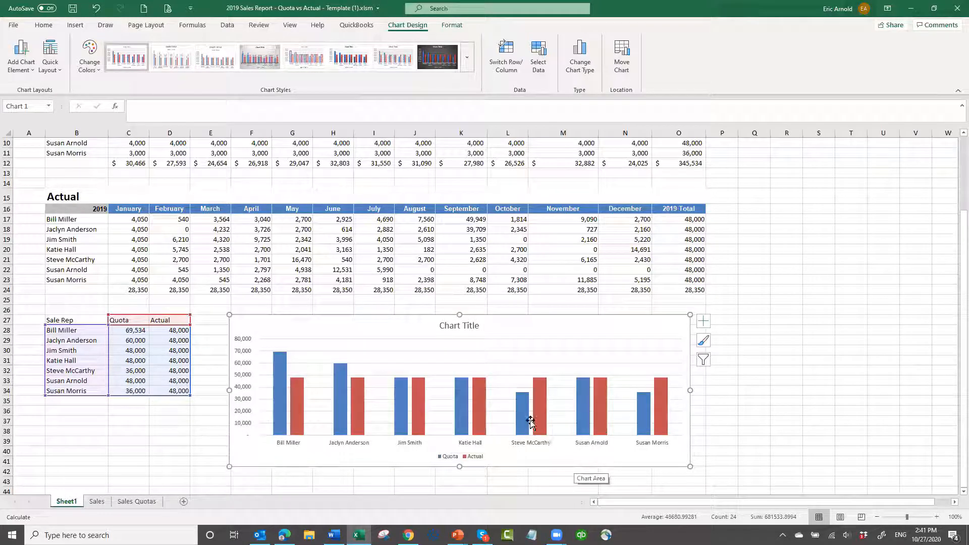
Add a data table below the chart's columns, leaving data labels off
{"action": "left_click", "coordinate": [707, 323]}
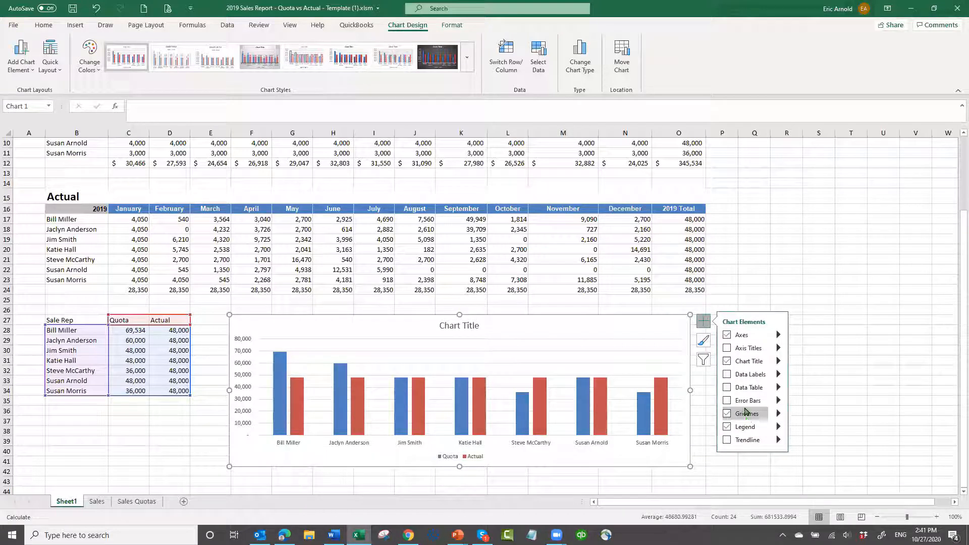
{"action": "left_click", "coordinate": [728, 376]}
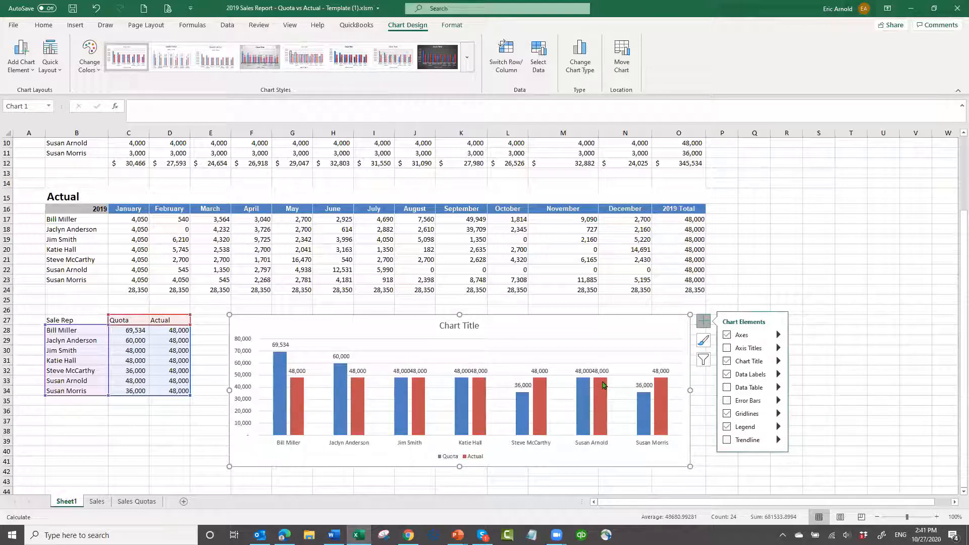
{"action": "left_click", "coordinate": [728, 388]}
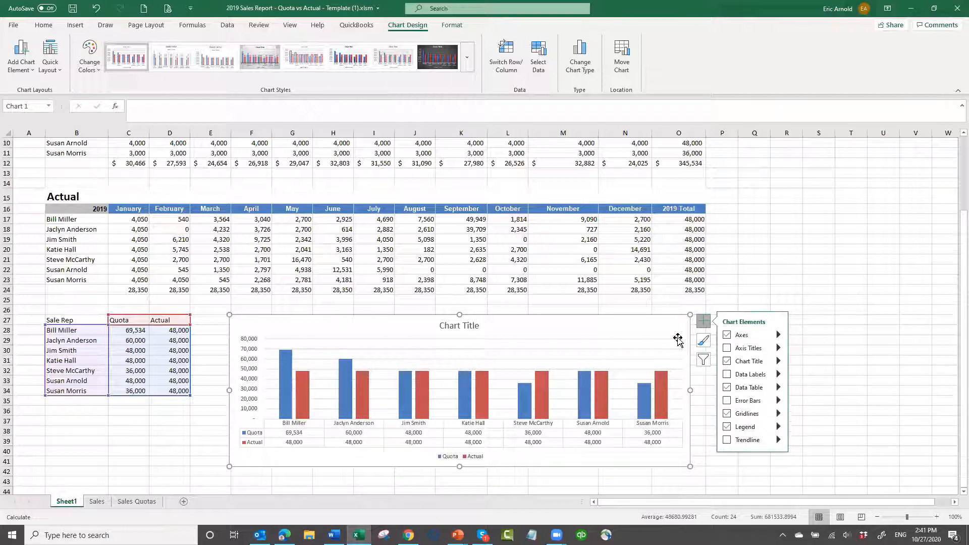
Change the chart title to "2019 Sales - Sale Rep Quota vs Actual"
{"action": "left_click_drag", "start_coordinate": [473, 324], "coordinate": [470, 324]}
{"action": "left_click", "coordinate": [474, 324]}
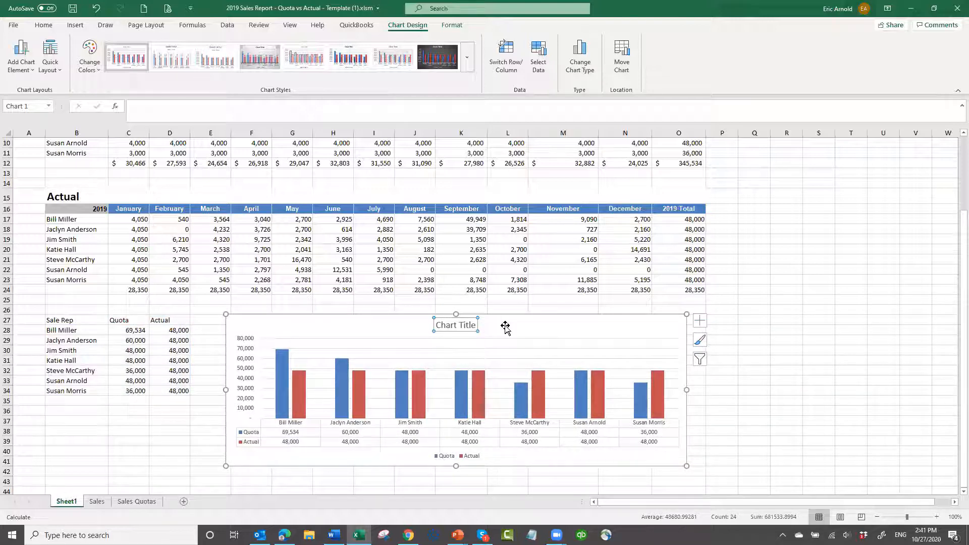
{"action": "key", "text": "BackSpace"}
{"action": "key", "text": "BackSpace"}
{"action": "key", "text": "BackSpace"}
{"action": "key", "text": "BackSpace"}
{"action": "key", "text": "BackSpace"}
{"action": "key", "text": "BackSpace"}
{"action": "key", "text": "BackSpace"}
{"action": "key", "text": "BackSpace"}
{"action": "key", "text": "BackSpace"}
{"action": "key", "text": "BackSpace"}
{"action": "key", "text": "BackSpace"}
{"action": "type", "text": "2019 Sales -"}
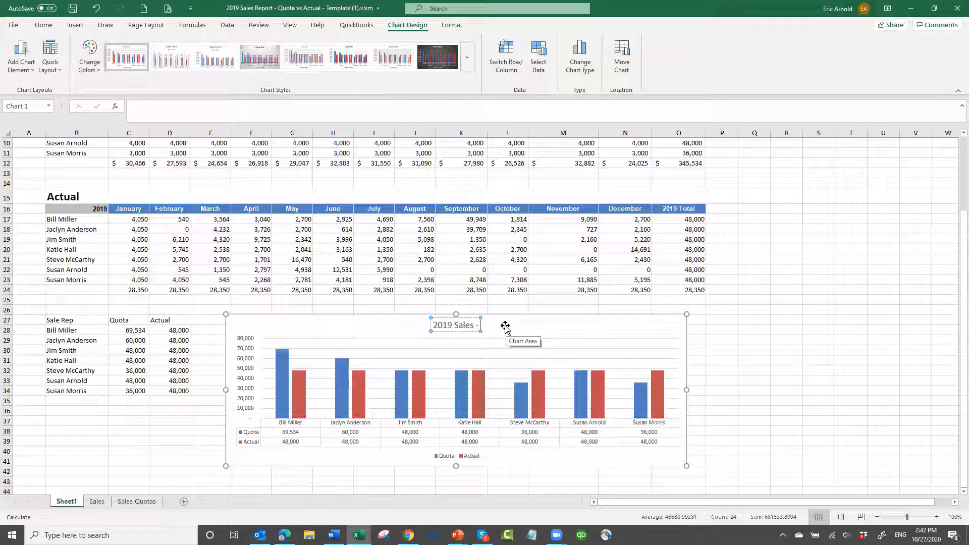
{"action": "type", "text": " Sale Rep Quota vs Acut"}
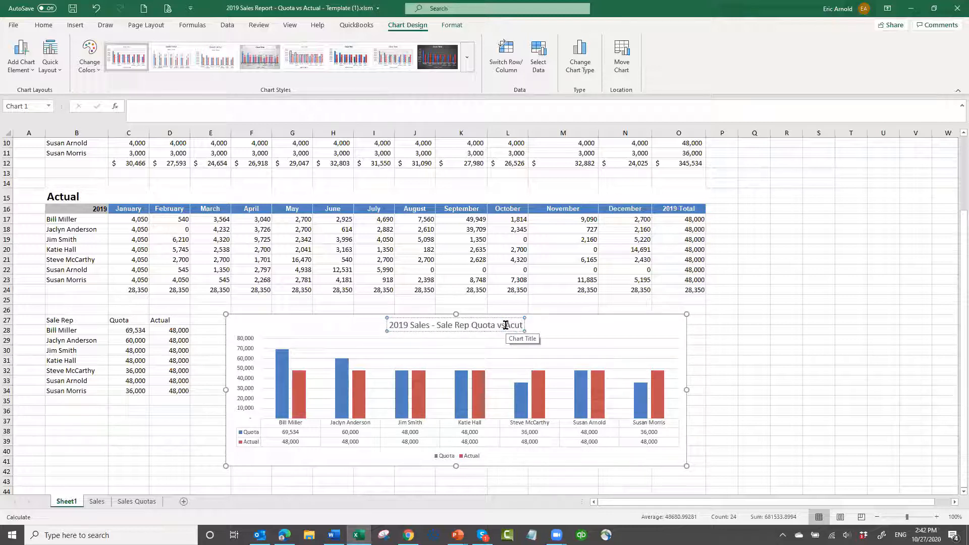
{"action": "key", "text": "BackSpace"}
{"action": "key", "text": "BackSpace"}
{"action": "key", "text": "BackSpace"}
{"action": "key", "text": "BackSpace"}
{"action": "key", "text": "BackSpace"}
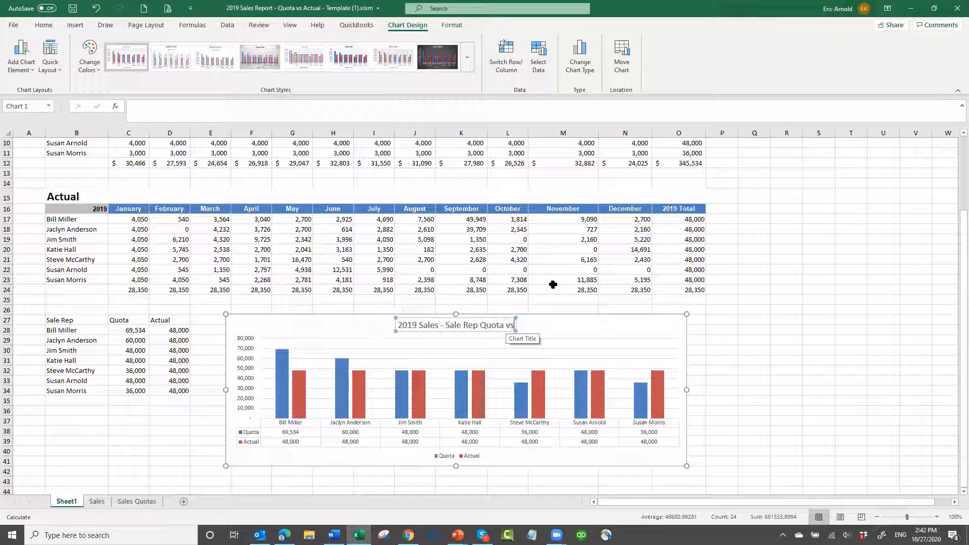
{"action": "type", "text": "A"}
{"action": "type", "text": "cut"}
{"action": "key", "text": "BackSpace"}
{"action": "key", "text": "BackSpace"}
{"action": "type", "text": "tual"}
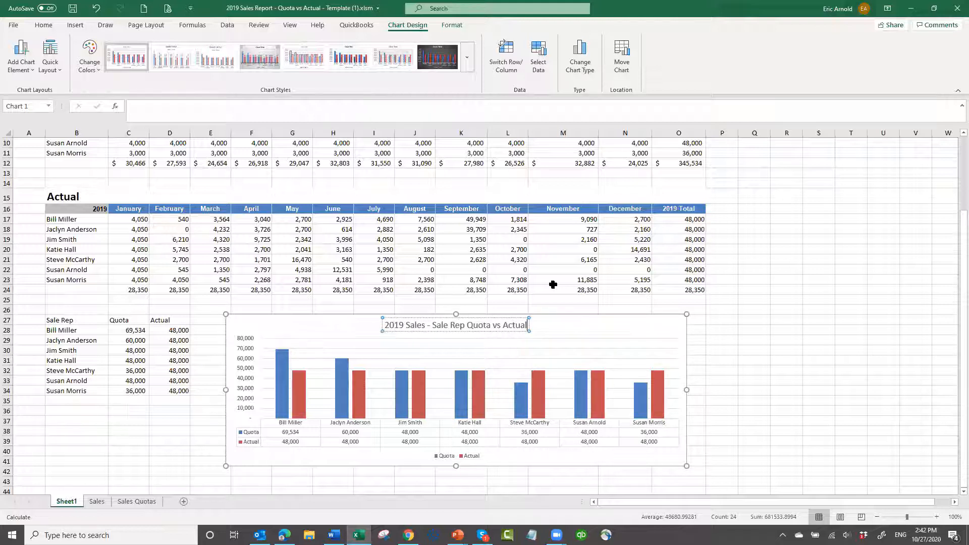
{"action": "key", "text": "Return"}
{"action": "key", "text": "BackSpace"}
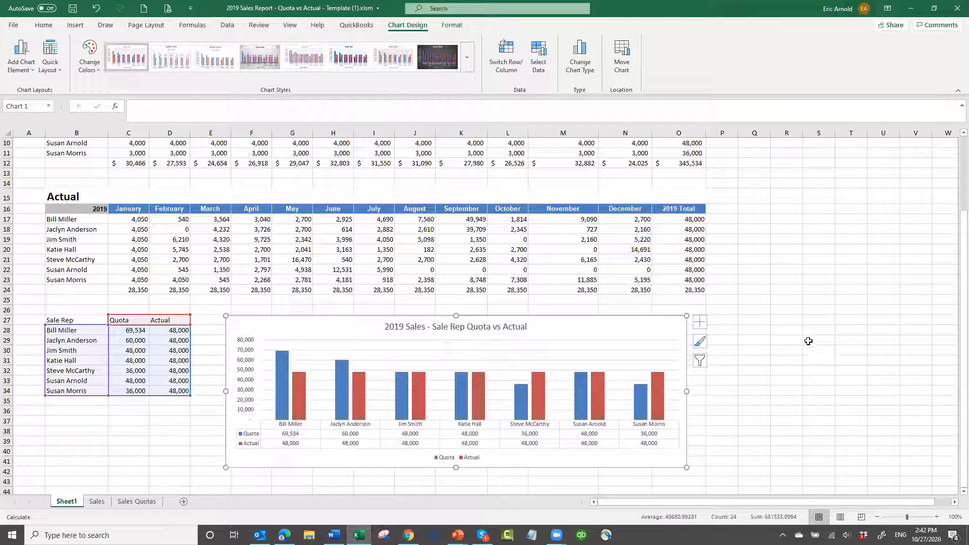
Hide the gridlines on Sheet1
{"action": "scroll", "coordinate": [805, 344], "scroll_direction": "down", "scroll_amount": 2}
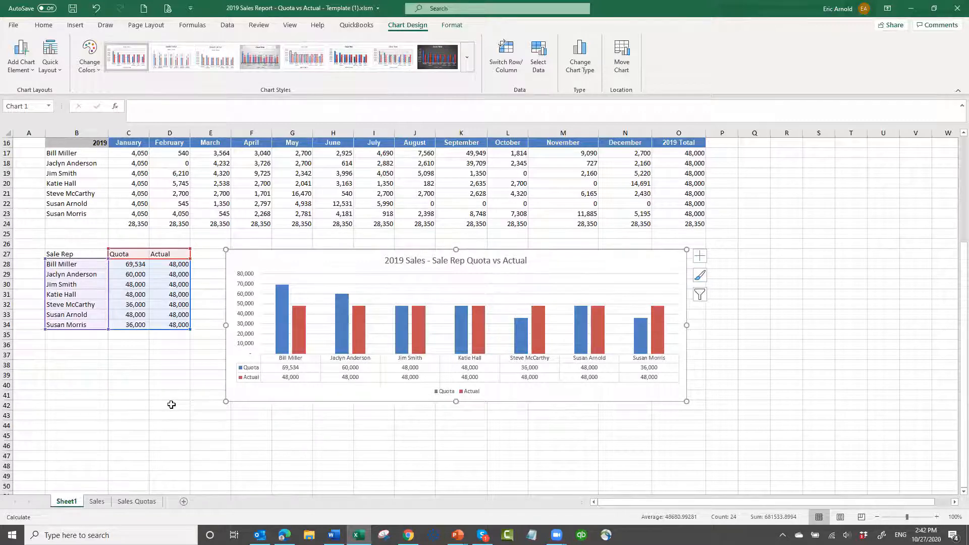
{"action": "scroll", "coordinate": [171, 404], "scroll_direction": "up", "scroll_amount": 5}
{"action": "left_click", "coordinate": [775, 368]}
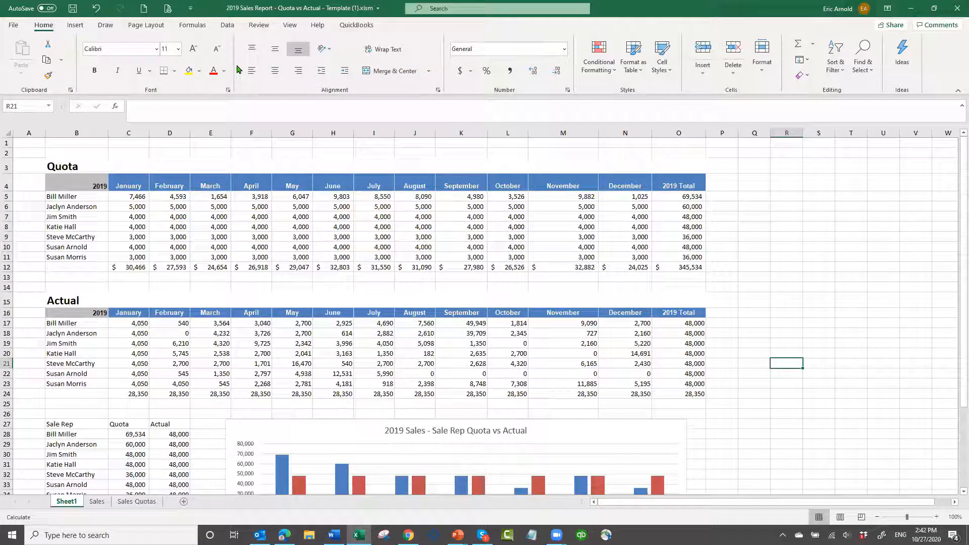
{"action": "left_click", "coordinate": [289, 25]}
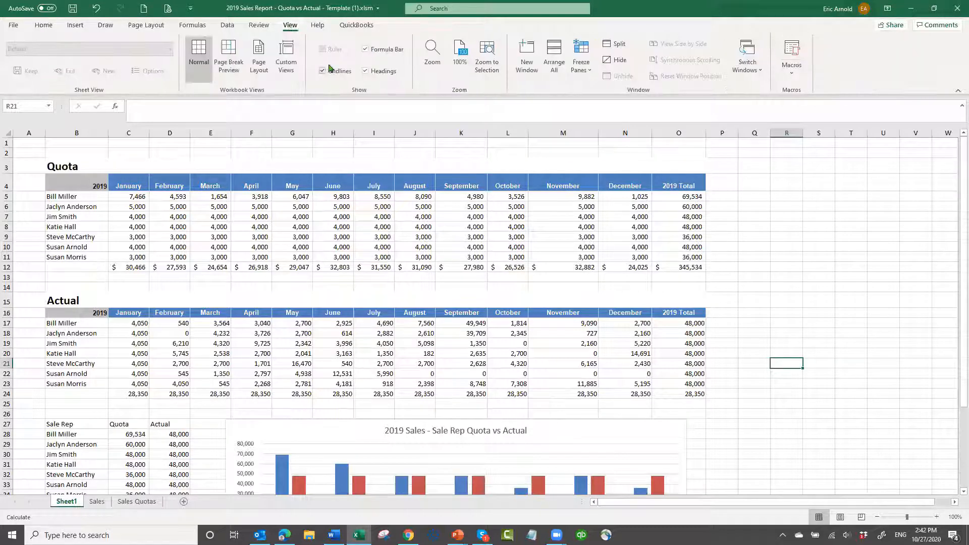
{"action": "left_click", "coordinate": [323, 71]}
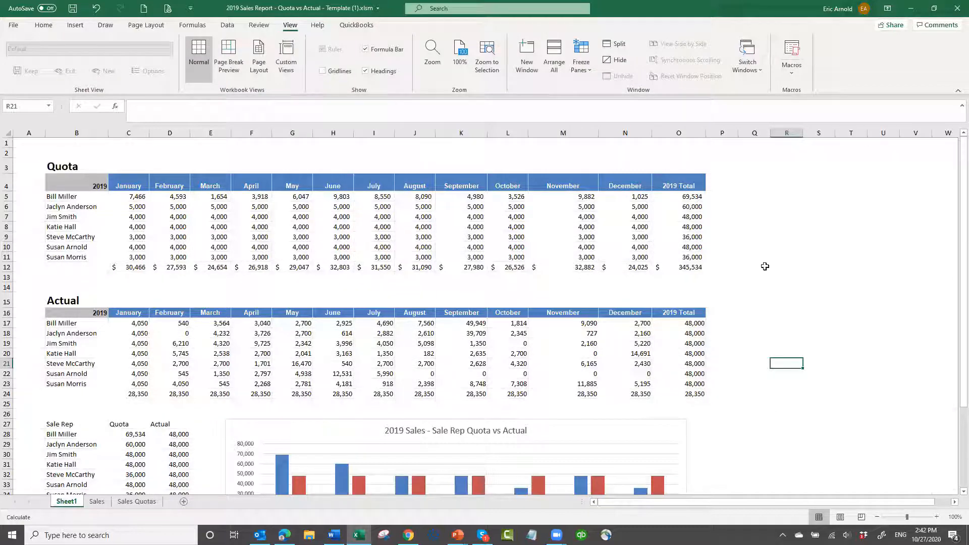
Clear the order records in B4:H143 of the Sales sheet, keeping the headers and the placeholder record in row 3
{"action": "left_click", "coordinate": [97, 501]}
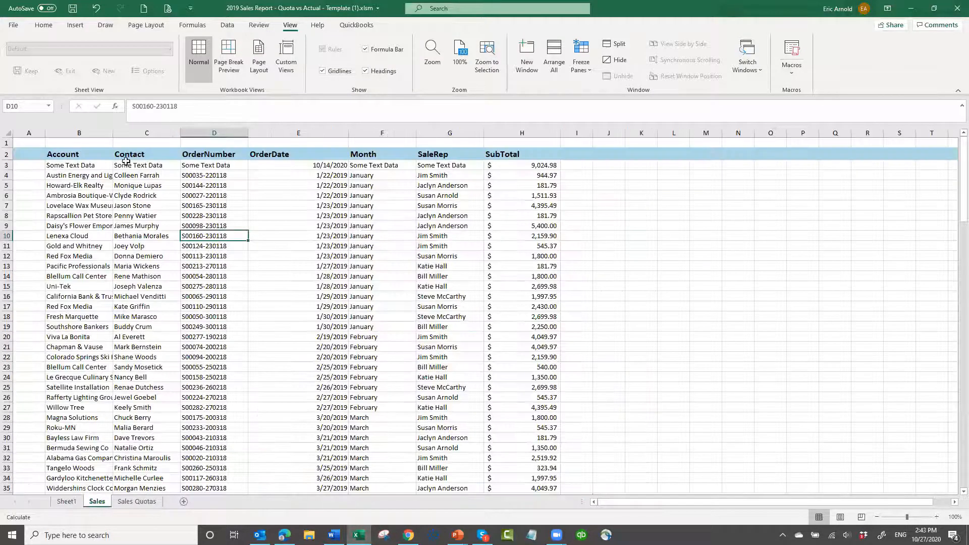
{"action": "left_click", "coordinate": [86, 177]}
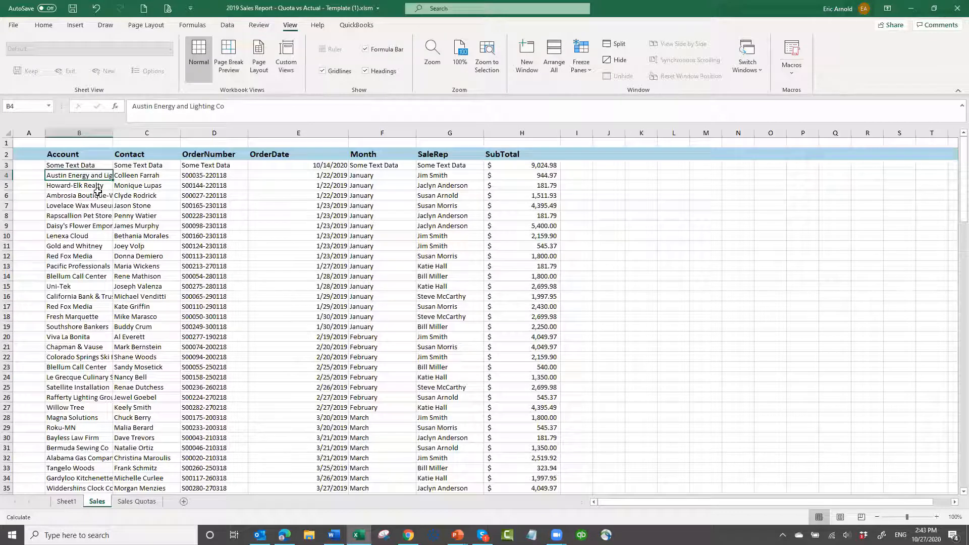
{"action": "key", "text": "shift+Right"}
{"action": "key", "text": "shift+Right"}
{"action": "key", "text": "shift+Right"}
{"action": "key", "text": "shift+Right"}
{"action": "key", "text": "shift+Right"}
{"action": "key", "text": "shift+Right"}
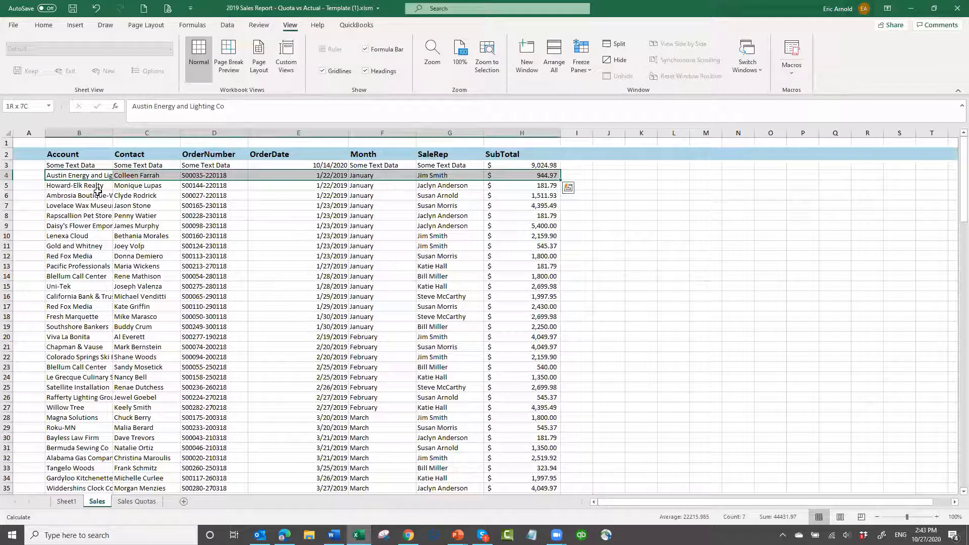
{"action": "key", "text": "ctrl+shift+Down"}
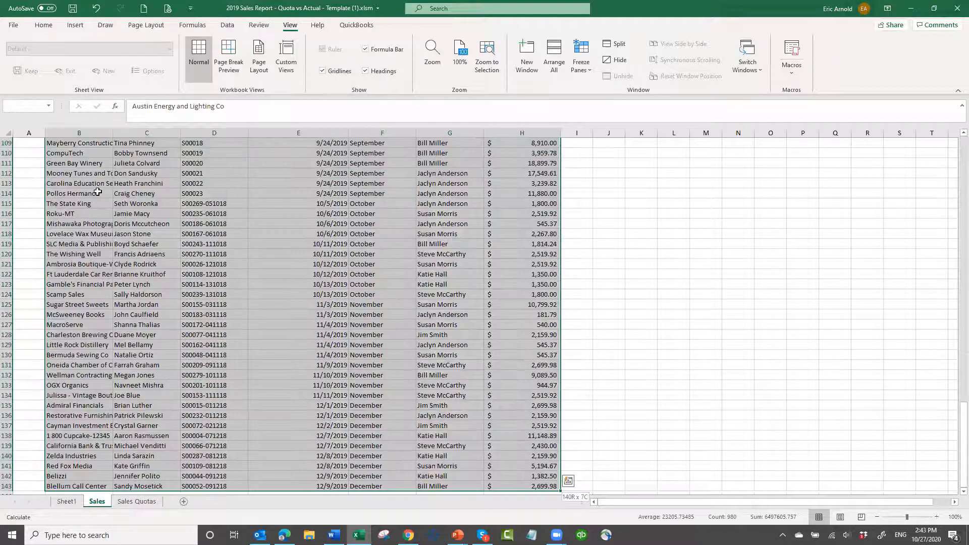
{"action": "key", "text": "Delete"}
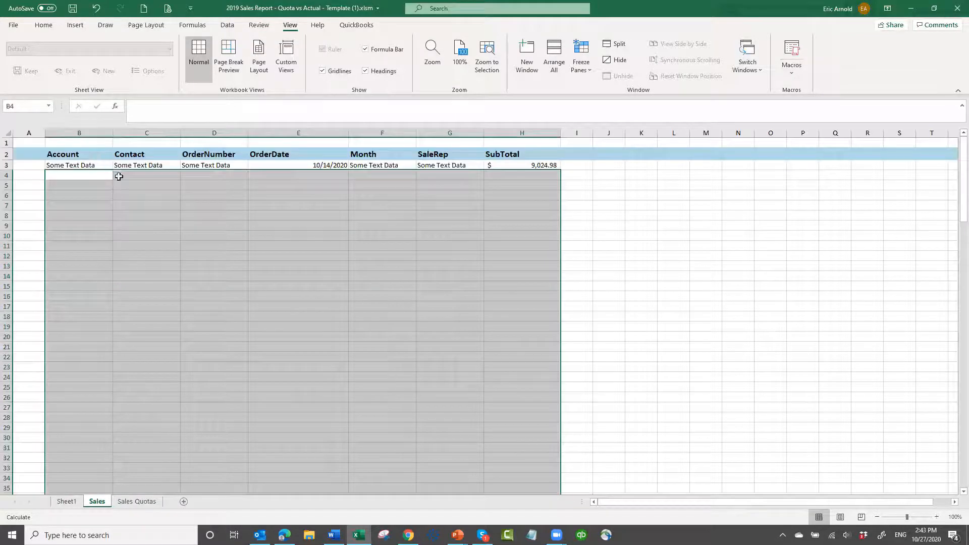
{"action": "left_click", "coordinate": [116, 166]}
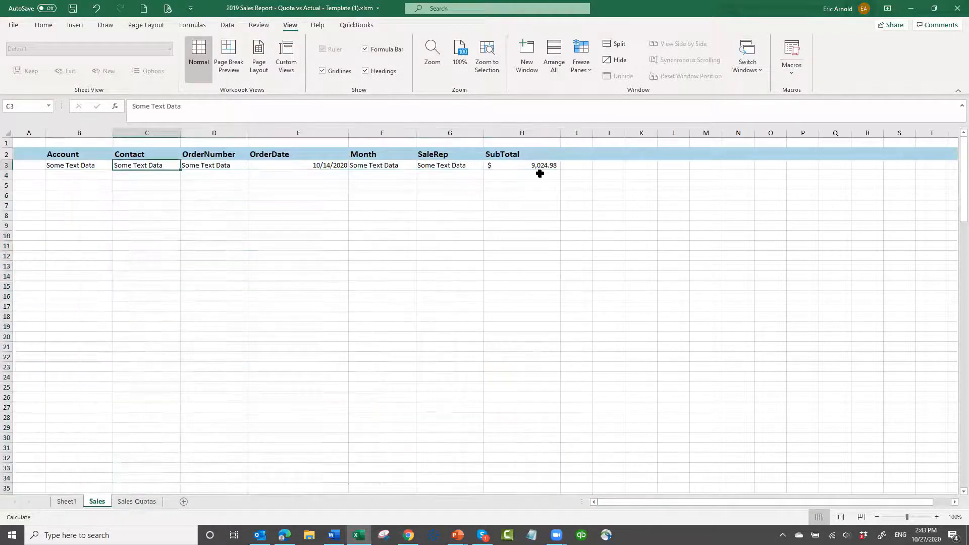
Clear the quota records in B4:N10 of the Sales Quotas sheet, keeping the headers and the placeholder record in row 3
{"action": "left_click", "coordinate": [137, 502]}
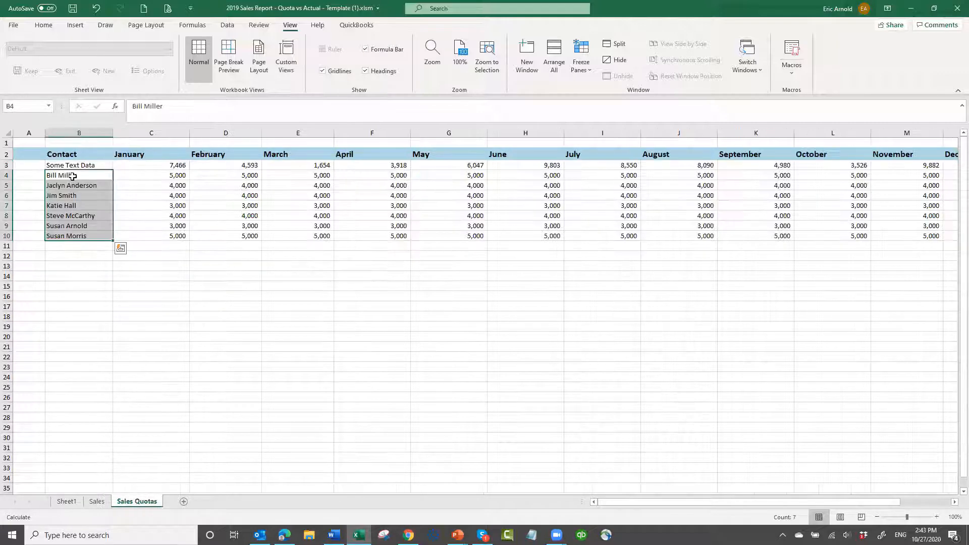
{"action": "left_click", "coordinate": [80, 177]}
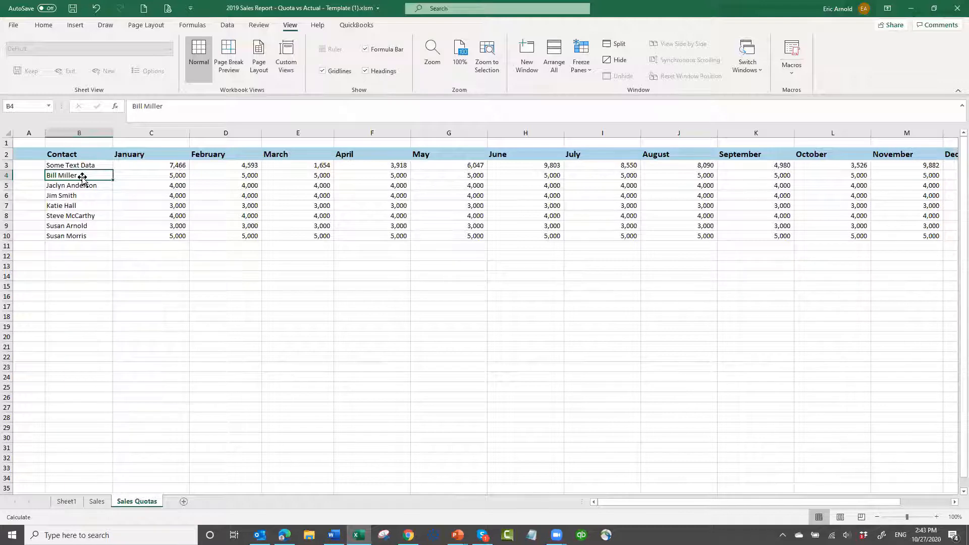
{"action": "key", "text": "shift+Down"}
{"action": "key", "text": "shift+Down"}
{"action": "key", "text": "shift+Down"}
{"action": "key", "text": "shift+Down"}
{"action": "key", "text": "shift+Down"}
{"action": "key", "text": "shift+Down"}
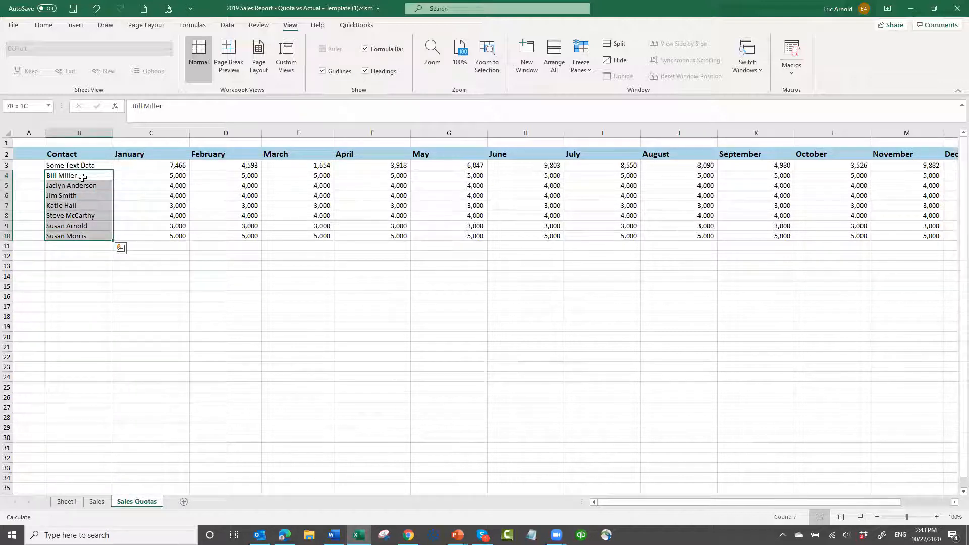
{"action": "key", "text": "ctrl+shift+Right"}
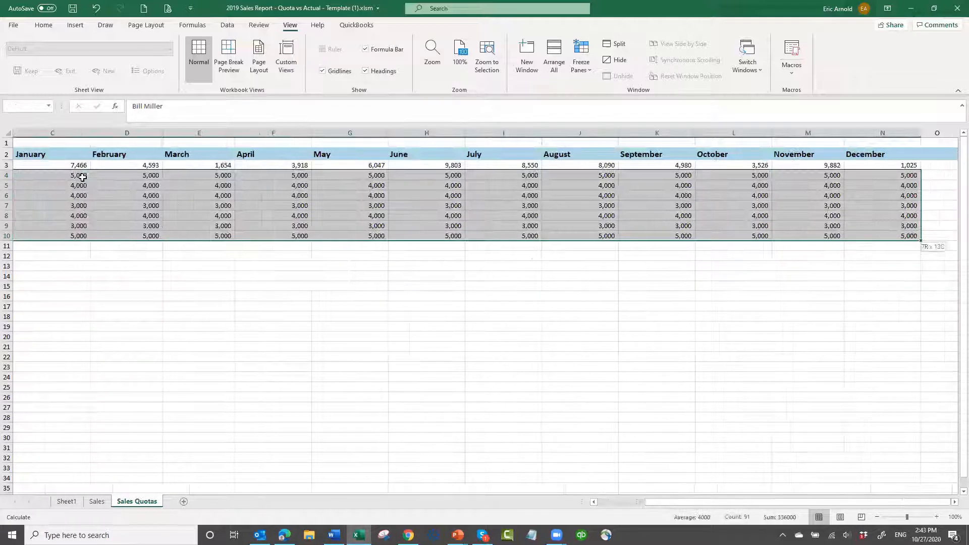
{"action": "key", "text": "Delete"}
{"action": "key", "text": "Left"}
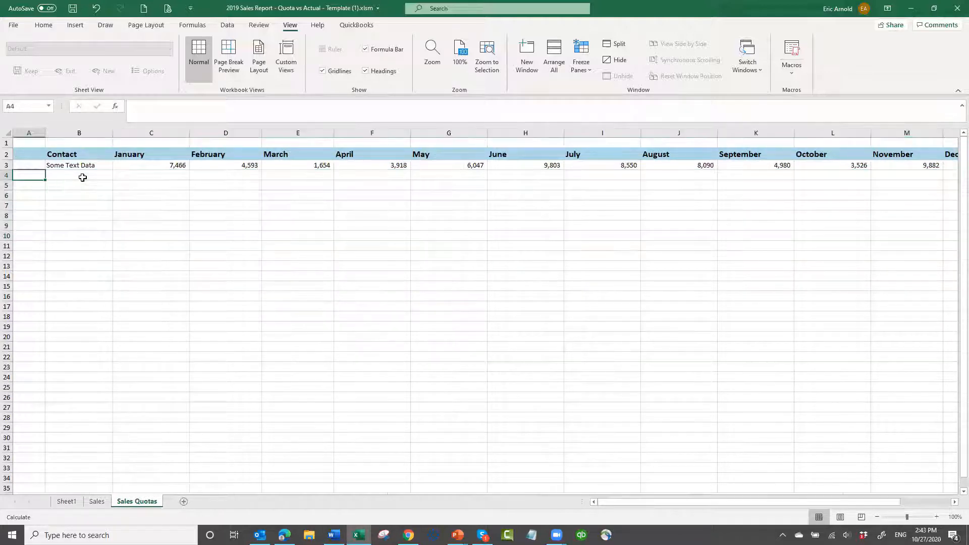
With Sheet1 active, save over "2019 Sales Report - Quota vs Actual - Template (1).xlsm" in D: > AAExcel Reports and close the workbook
{"action": "left_click", "coordinate": [66, 500]}
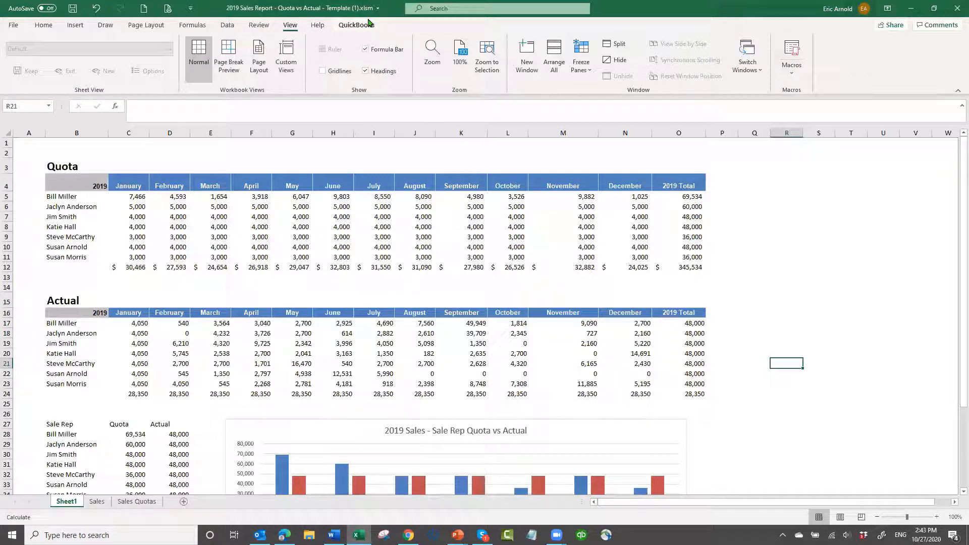
{"action": "left_click", "coordinate": [14, 27]}
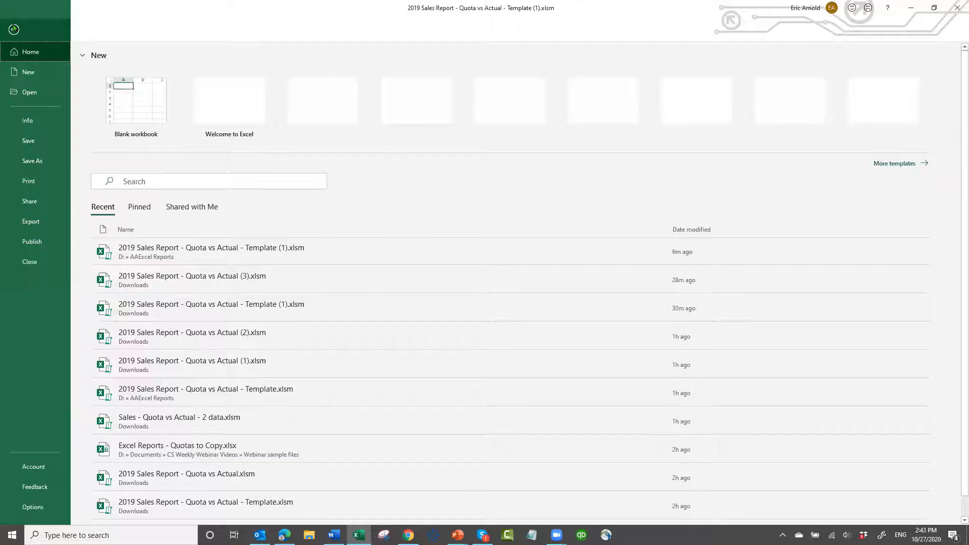
{"action": "left_click", "coordinate": [42, 161]}
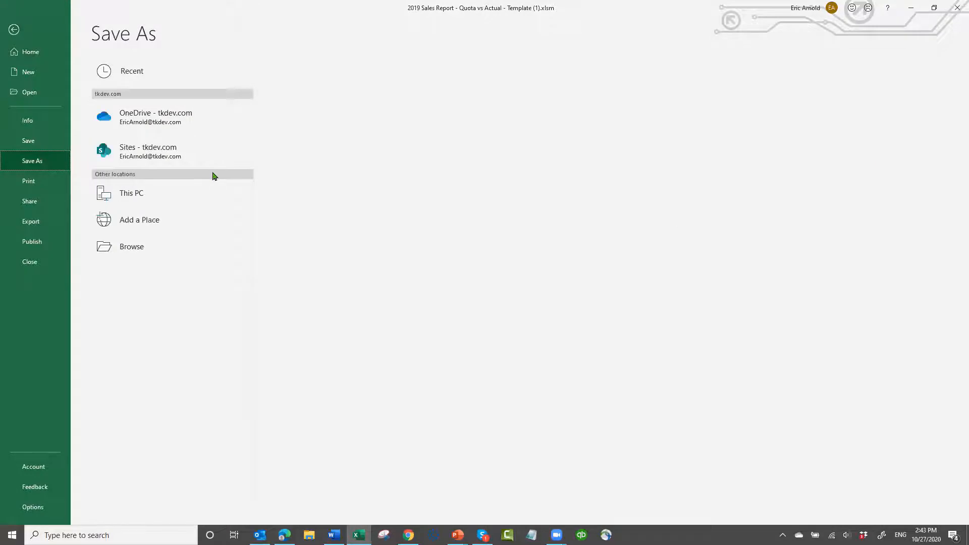
{"action": "left_click", "coordinate": [212, 177]}
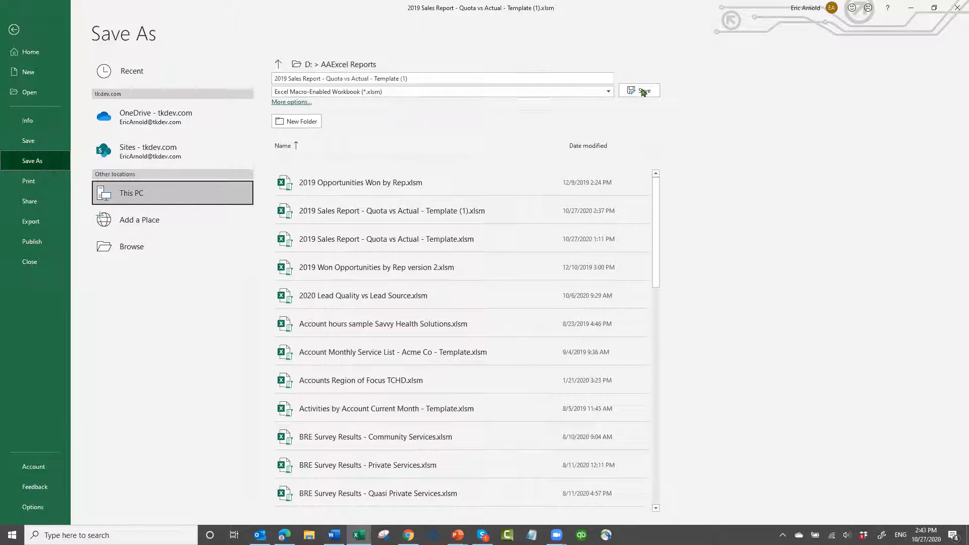
{"action": "left_click", "coordinate": [523, 305]}
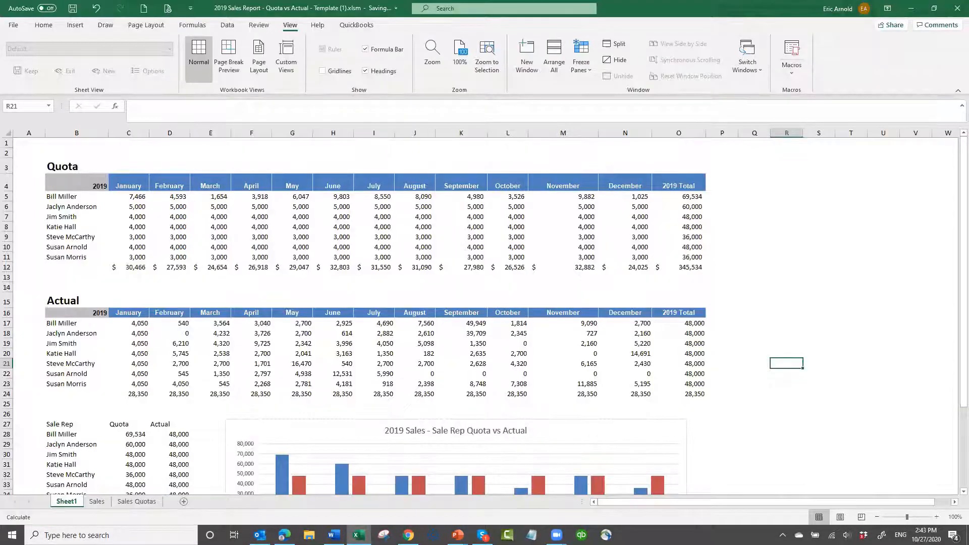
{"action": "left_click", "coordinate": [955, 11]}
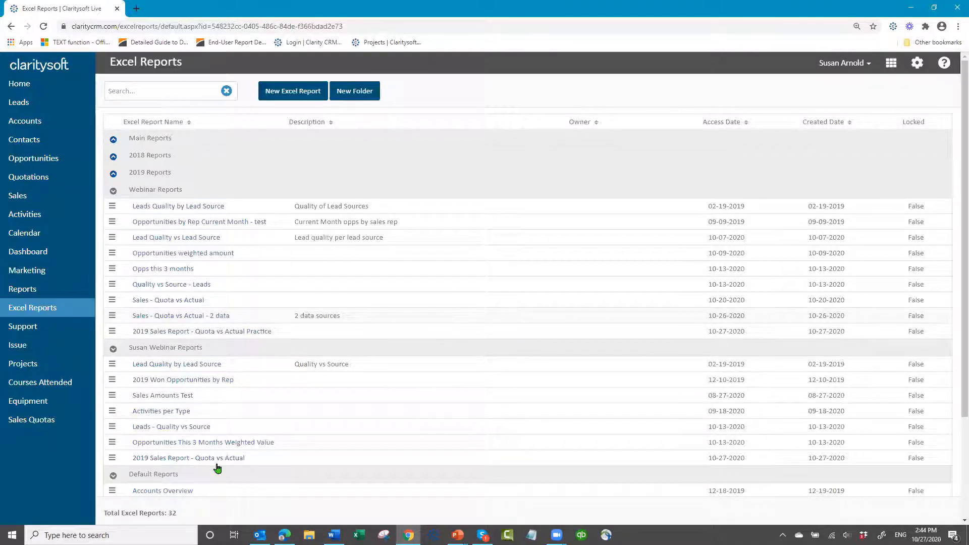
In Claritysoft, upload "2019 Sales Report - Quota vs Actual - Template (1).xlsm" as the template for the 2019 Sales Report - Quota vs Actual report
{"action": "left_click", "coordinate": [112, 459]}
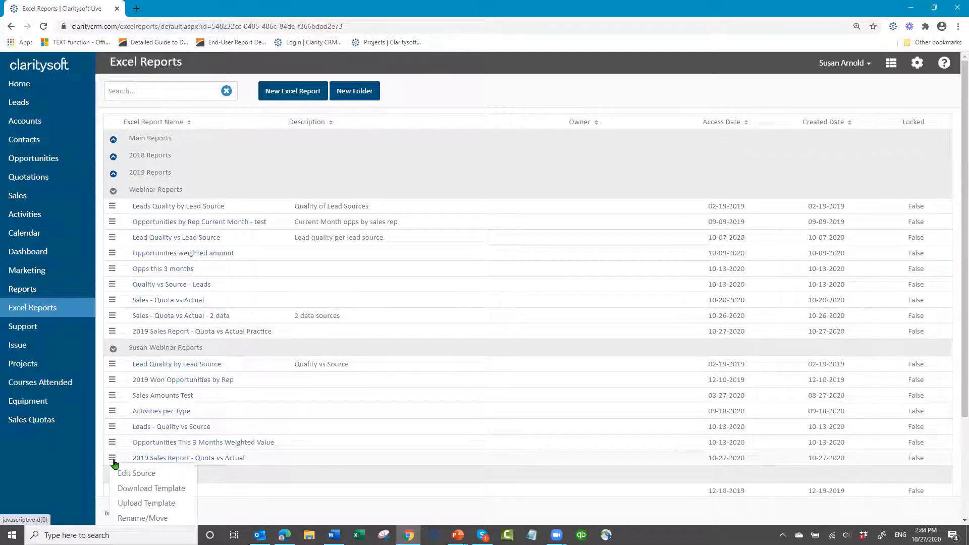
{"action": "left_click", "coordinate": [152, 504]}
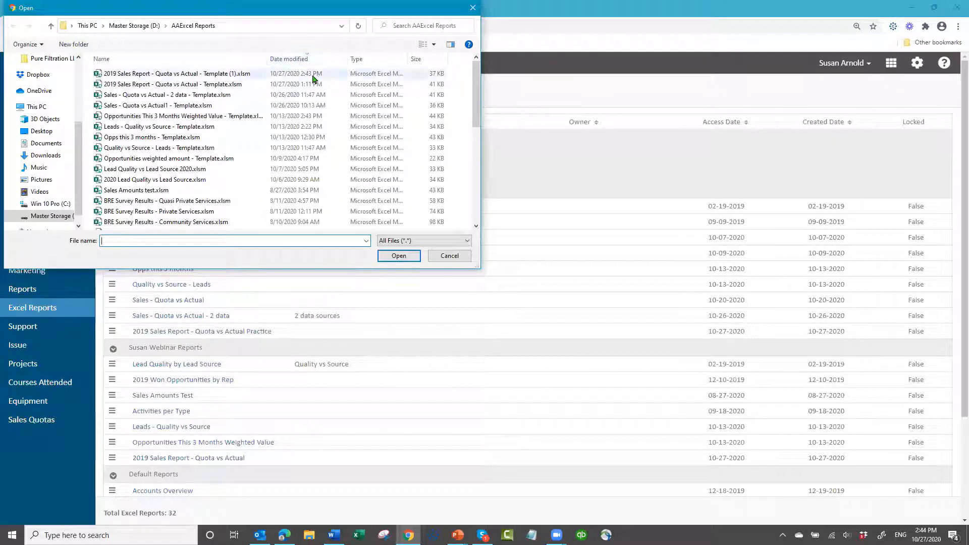
{"action": "left_click", "coordinate": [200, 75]}
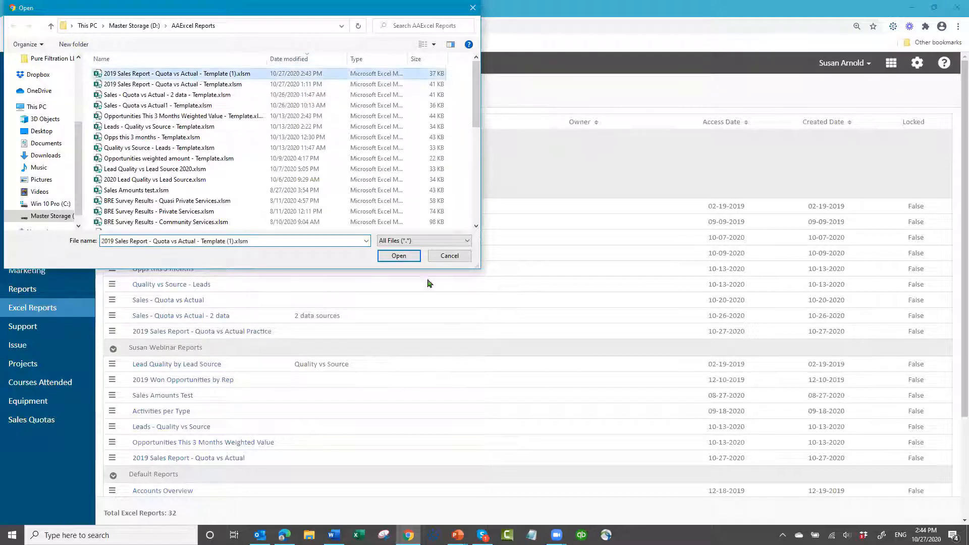
{"action": "left_click", "coordinate": [388, 256]}
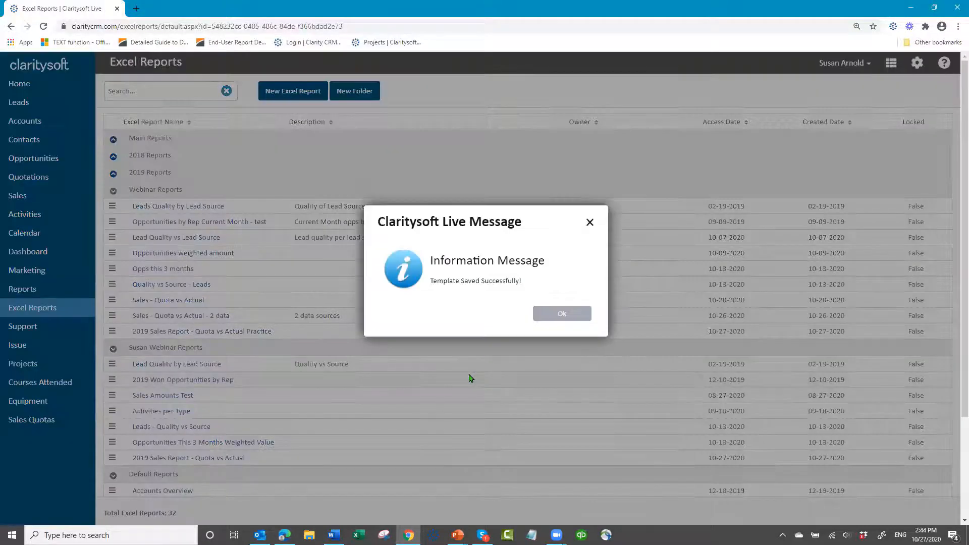
{"action": "left_click", "coordinate": [553, 320]}
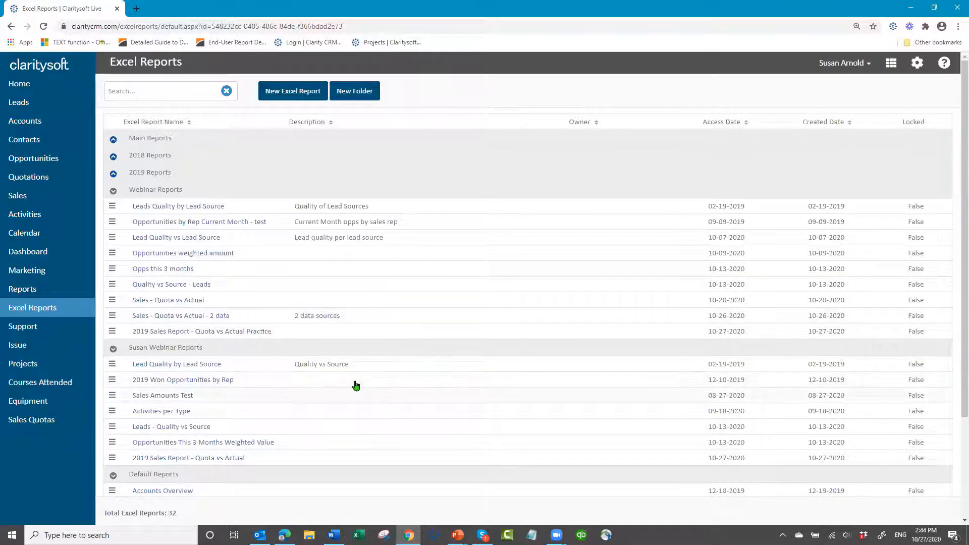
Run the 2019 Sales Report - Quota vs Actual report, open the downloaded workbook in a maximized Excel window, and enable its content
{"action": "scroll", "coordinate": [359, 389], "scroll_direction": "down", "scroll_amount": 1}
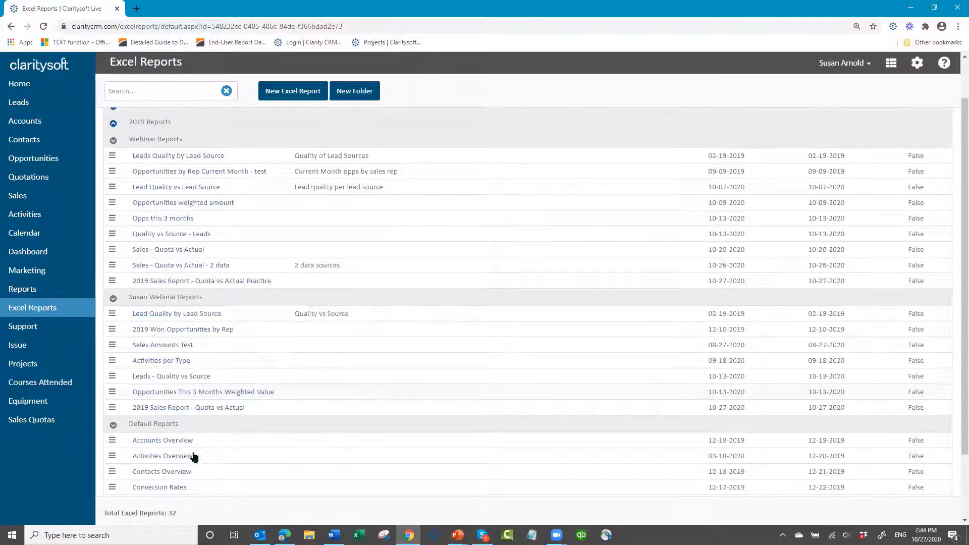
{"action": "left_click", "coordinate": [173, 414]}
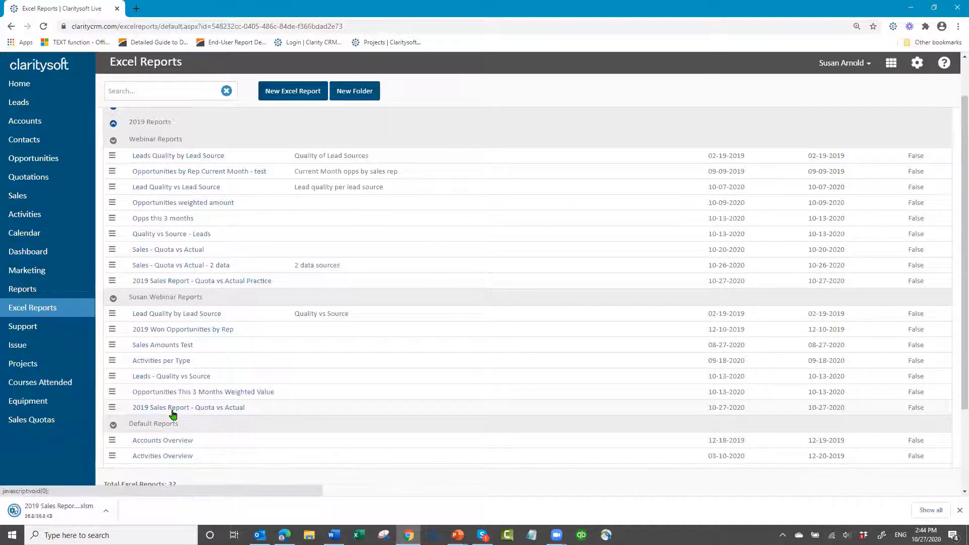
{"action": "left_click", "coordinate": [50, 512]}
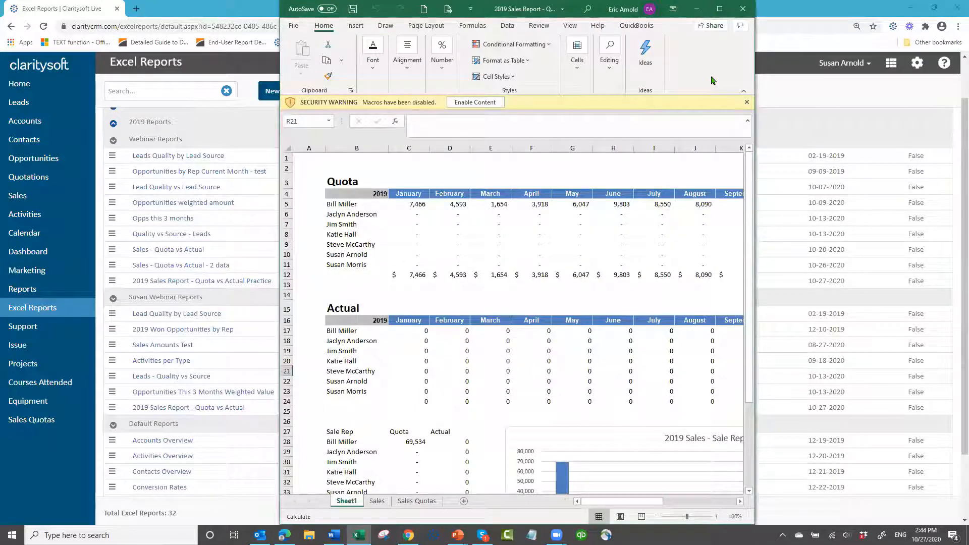
{"action": "double_click", "coordinate": [453, 10]}
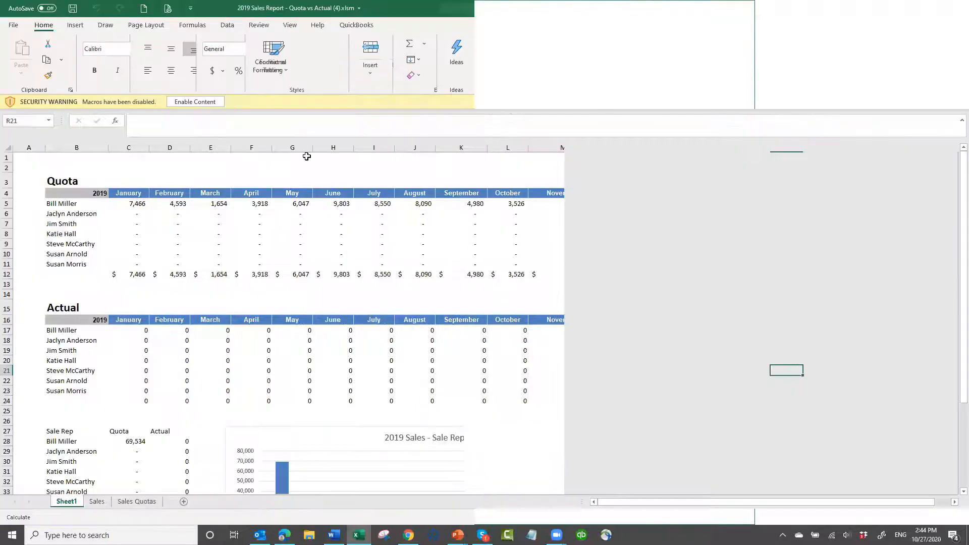
{"action": "left_click", "coordinate": [195, 102]}
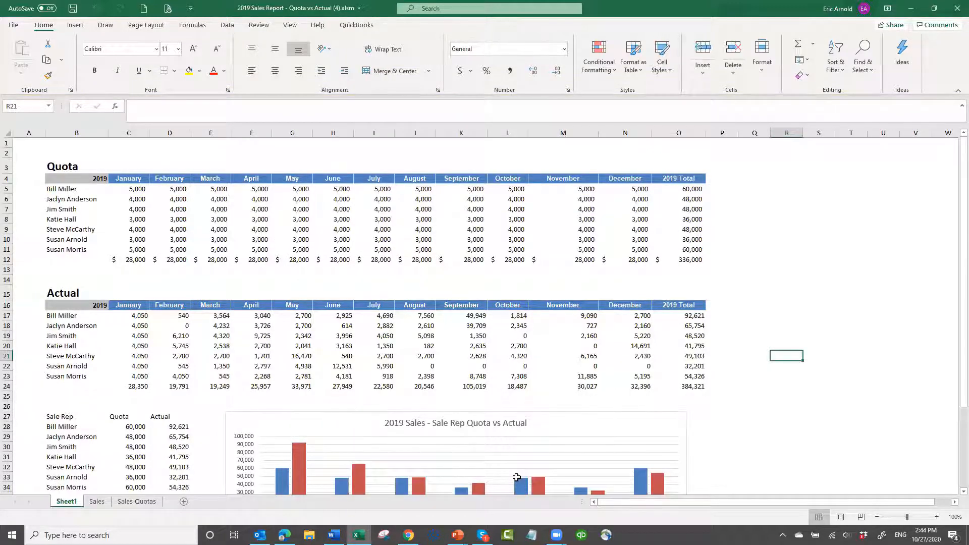
Review the generated tables and chart on Sheet1 and the data on Sales and Sales Quotas, and close the workbook without saving
{"action": "scroll", "coordinate": [516, 477], "scroll_direction": "down", "scroll_amount": 3}
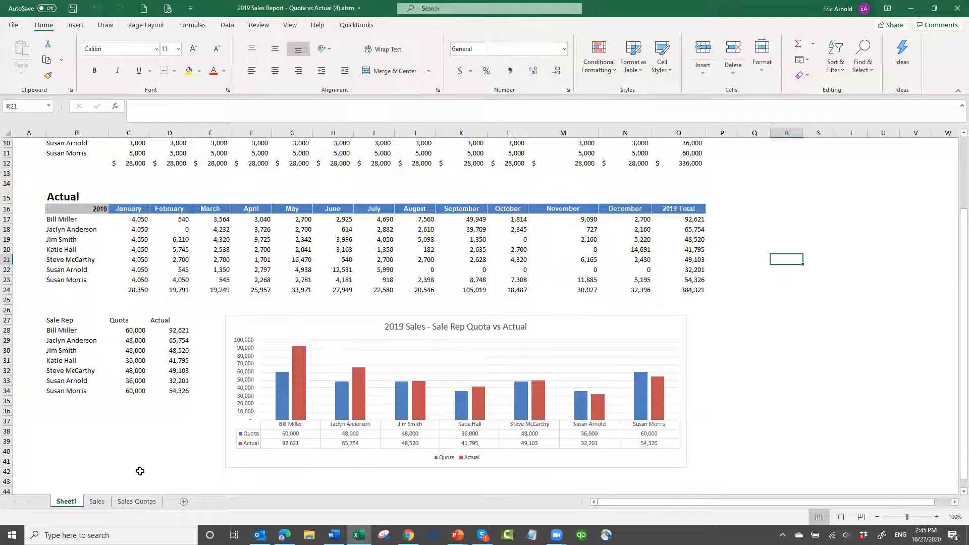
{"action": "key", "text": "ctrl+Page_Down"}
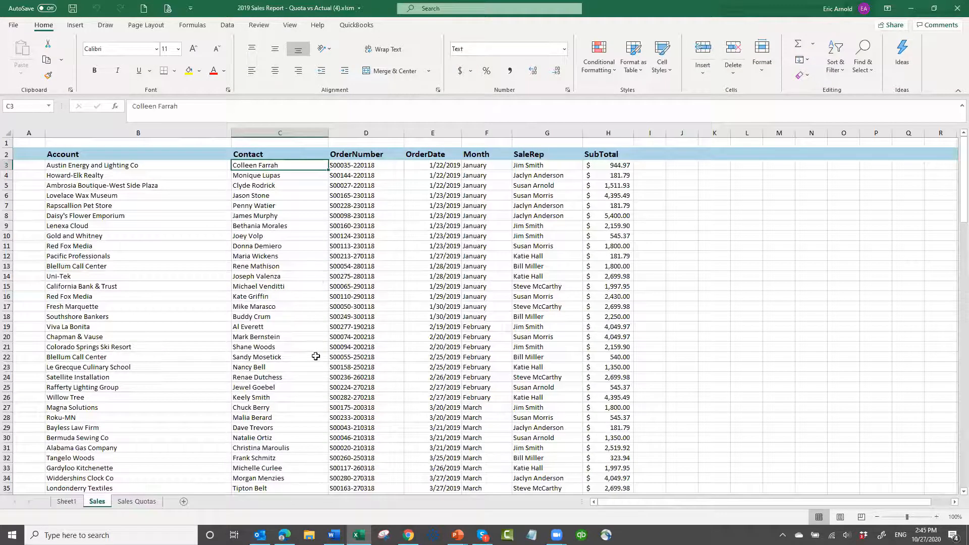
{"action": "left_click", "coordinate": [137, 503]}
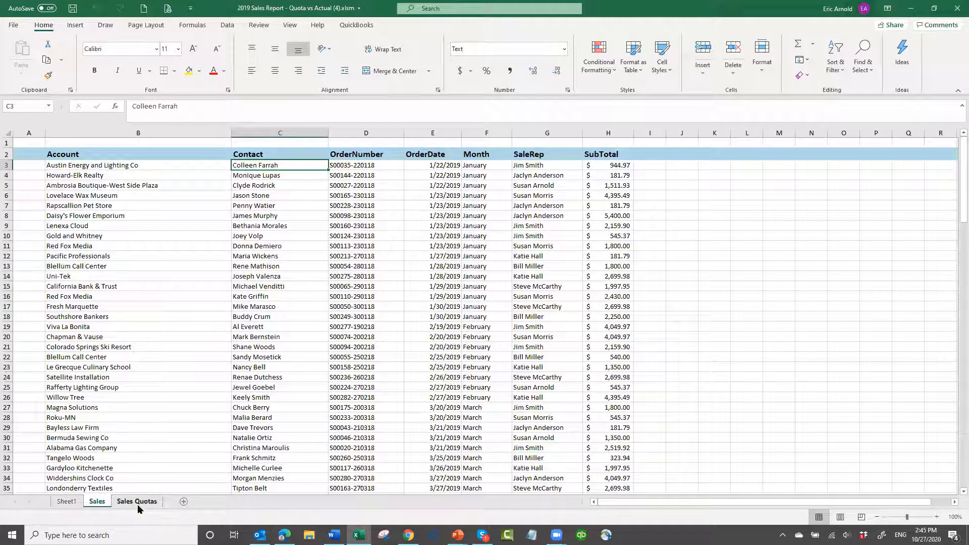
{"action": "left_click", "coordinate": [64, 501]}
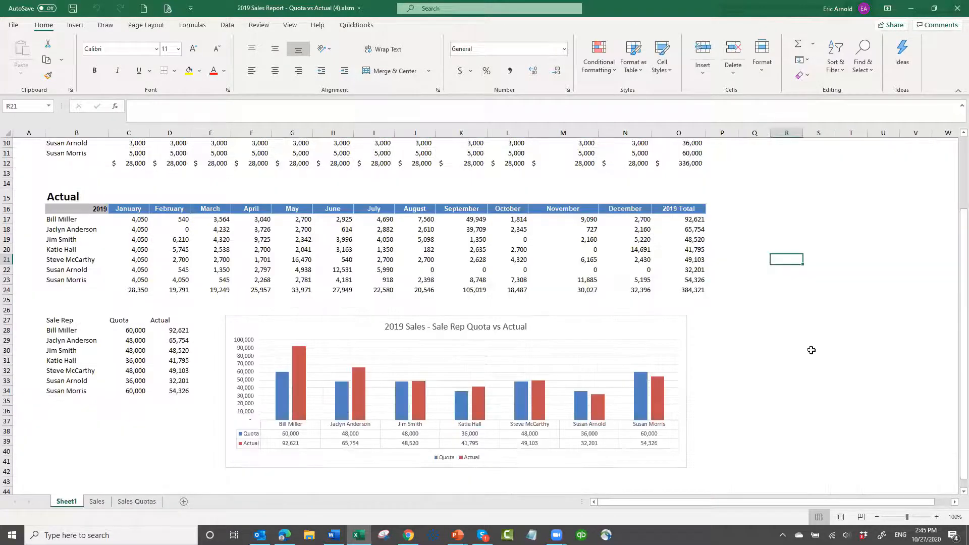
{"action": "scroll", "coordinate": [813, 363], "scroll_direction": "up", "scroll_amount": 3}
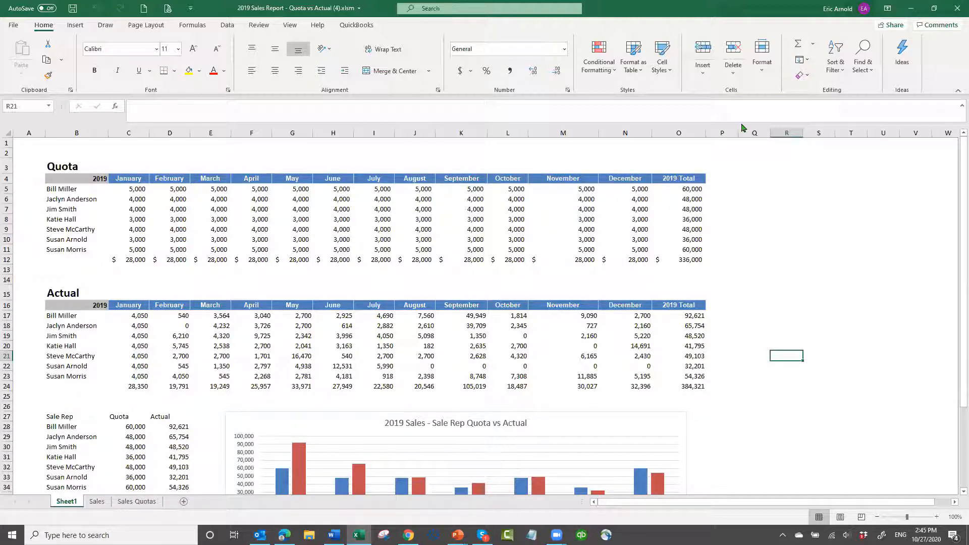
{"action": "left_click", "coordinate": [955, 7]}
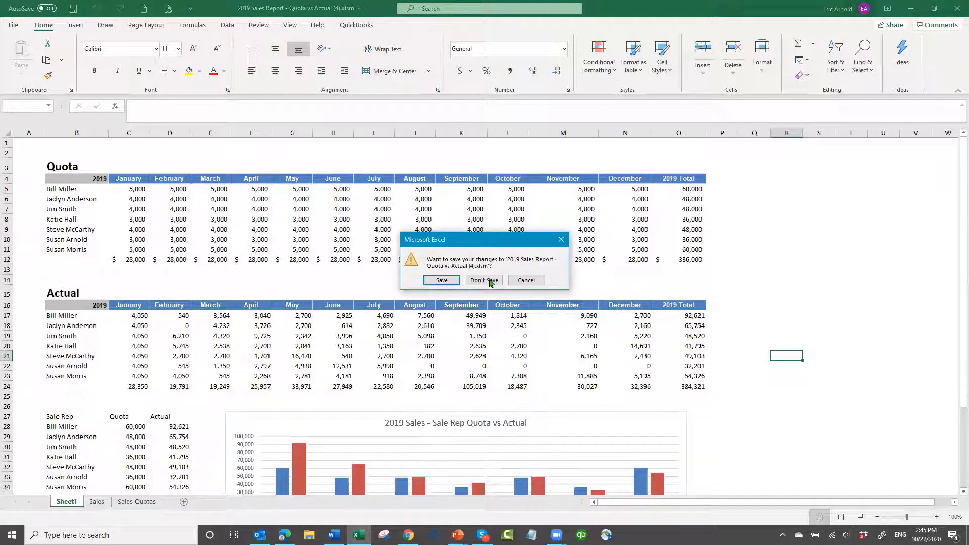
{"action": "left_click", "coordinate": [488, 281]}
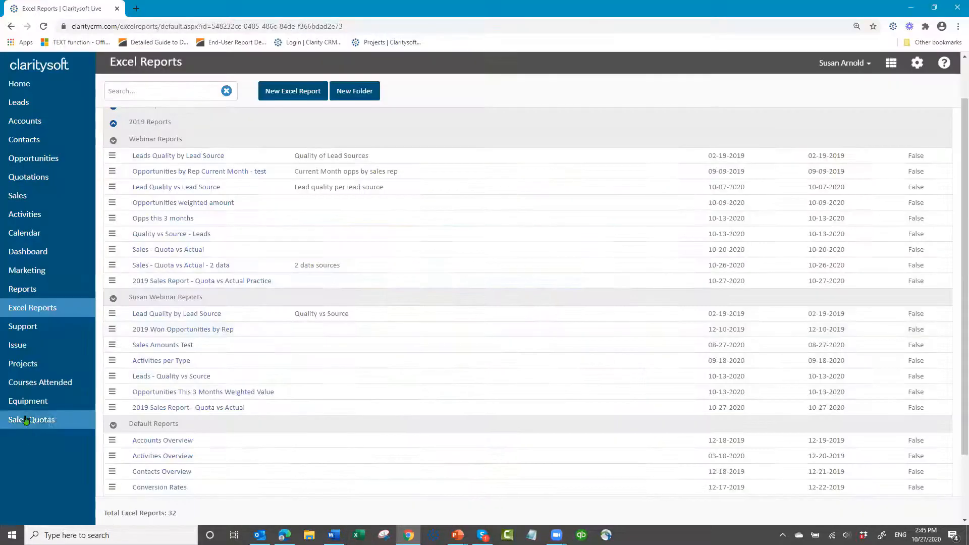
Open the first contact's Sales Quotas record in Claritysoft for editing and set the January quota to 3,000
{"action": "left_click", "coordinate": [24, 425]}
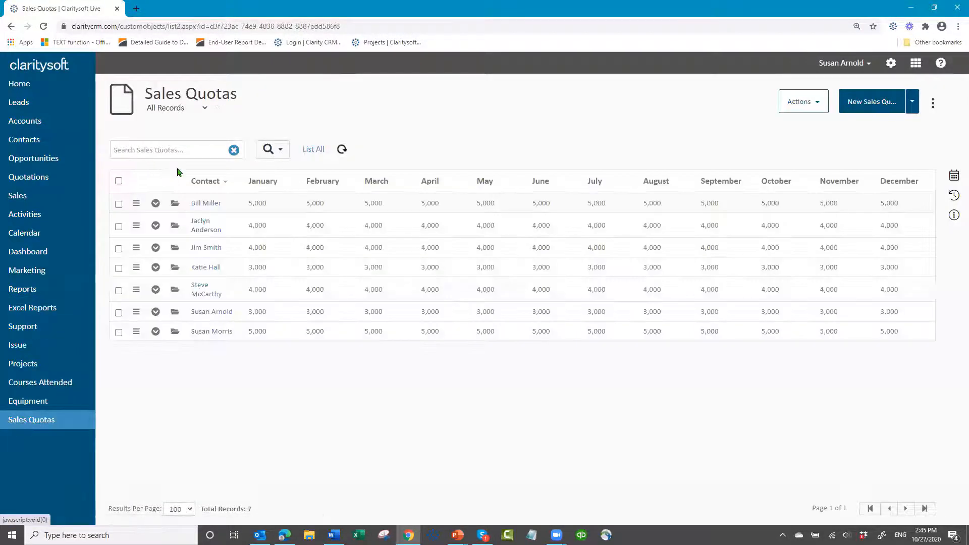
{"action": "left_click", "coordinate": [174, 206]}
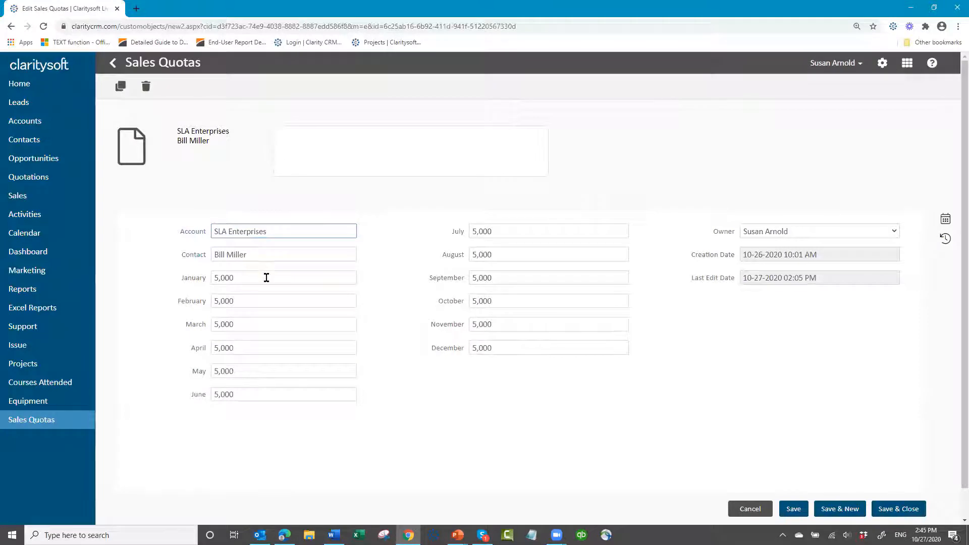
{"action": "key", "text": "BackSpace"}
{"action": "key", "text": "BackSpace"}
{"action": "key", "text": "BackSpace"}
{"action": "key", "text": "BackSpace"}
{"action": "type", "text": "3000"}
{"action": "key", "text": "Tab"}
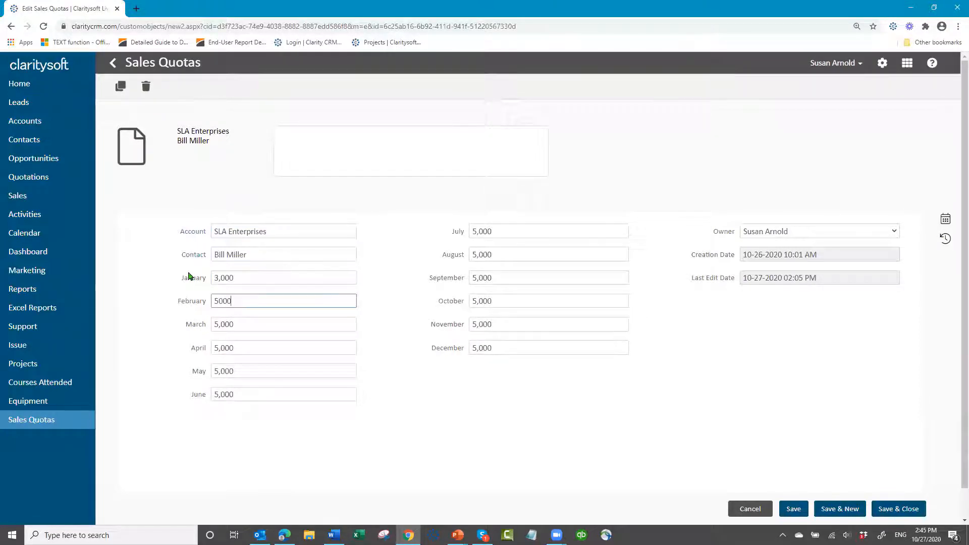
Set the record's February and March quotas to 3,000, and save and close it
{"action": "key", "text": "BackSpace"}
{"action": "key", "text": "BackSpace"}
{"action": "key", "text": "BackSpace"}
{"action": "key", "text": "BackSpace"}
{"action": "type", "text": "3000"}
{"action": "key", "text": "Tab"}
{"action": "key", "text": "BackSpace"}
{"action": "key", "text": "BackSpace"}
{"action": "key", "text": "BackSpace"}
{"action": "key", "text": "BackSpace"}
{"action": "type", "text": "30000"}
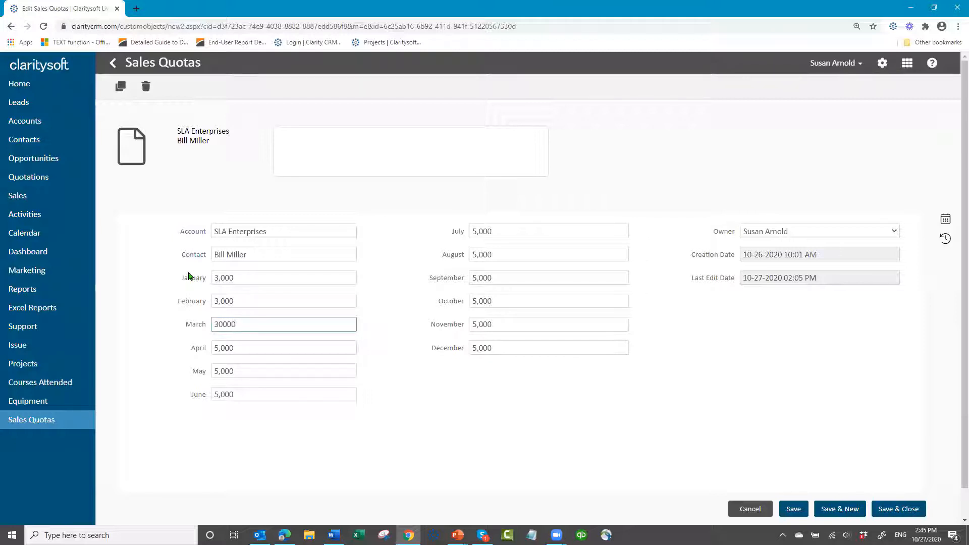
{"action": "key", "text": "BackSpace"}
{"action": "left_click", "coordinate": [904, 514]}
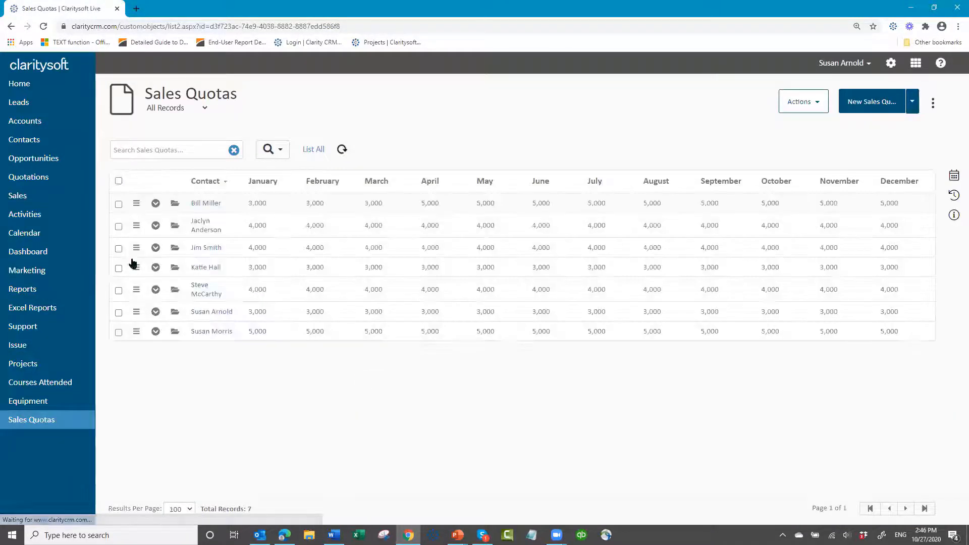
Run the 2019 Sales Report - Quota vs Actual report again from Excel Reports and open the downloaded workbook
{"action": "left_click", "coordinate": [29, 311]}
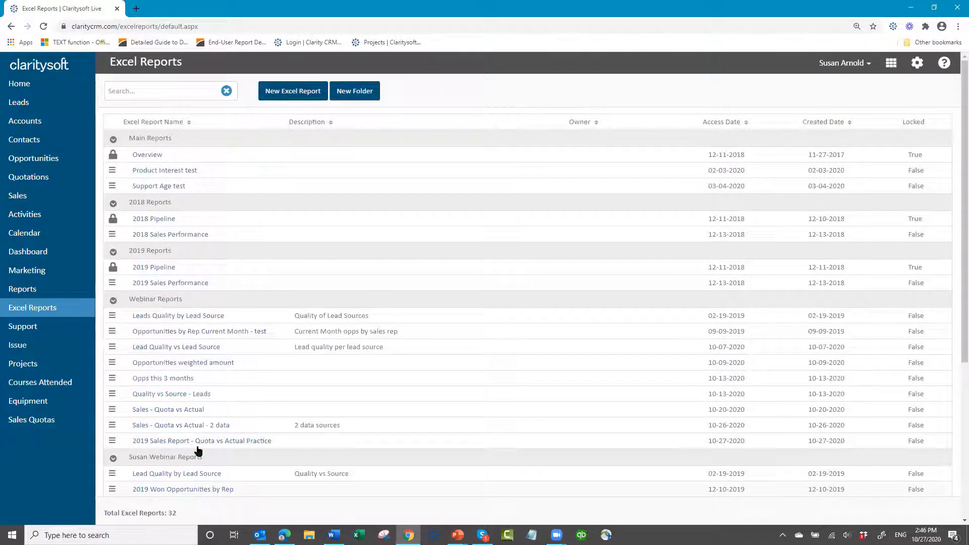
{"action": "scroll", "coordinate": [184, 426], "scroll_direction": "down", "scroll_amount": 3}
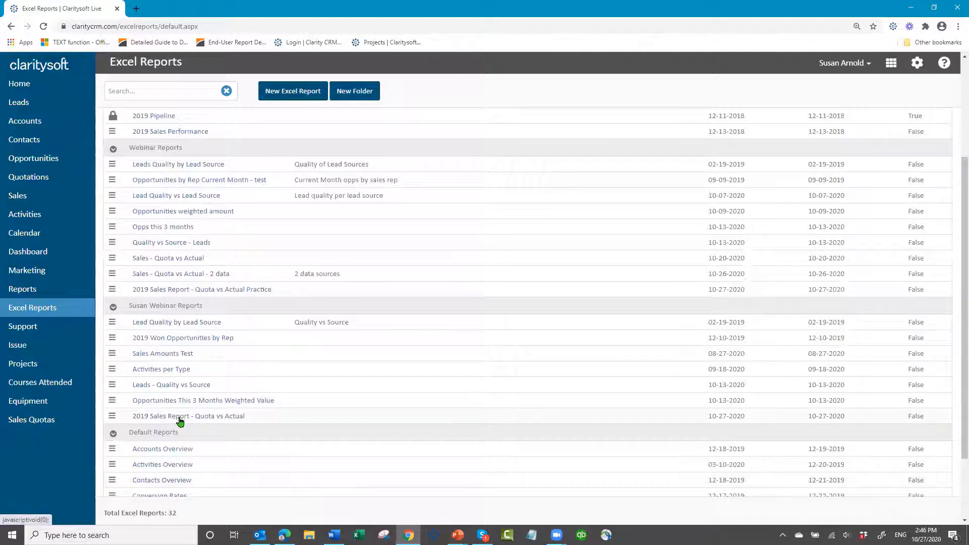
{"action": "left_click", "coordinate": [179, 421]}
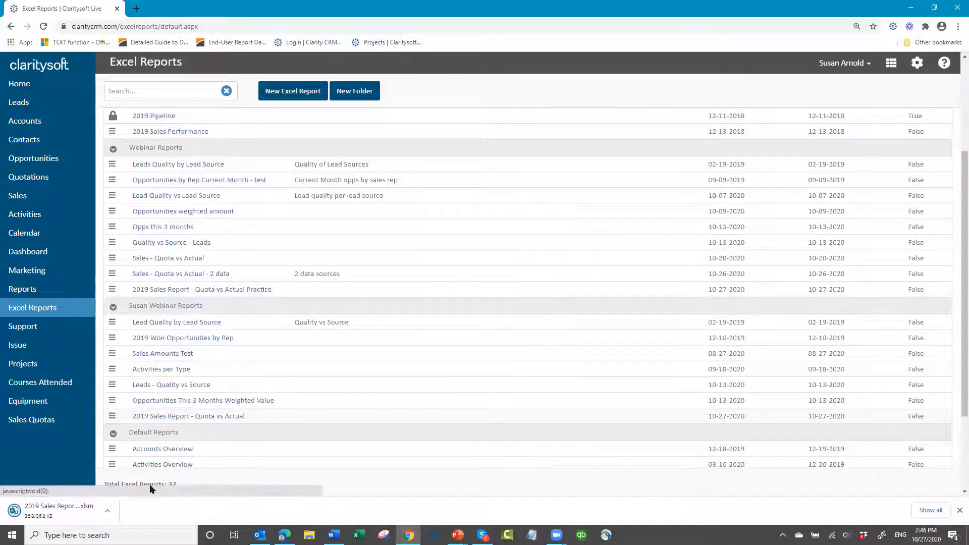
{"action": "left_click", "coordinate": [68, 515]}
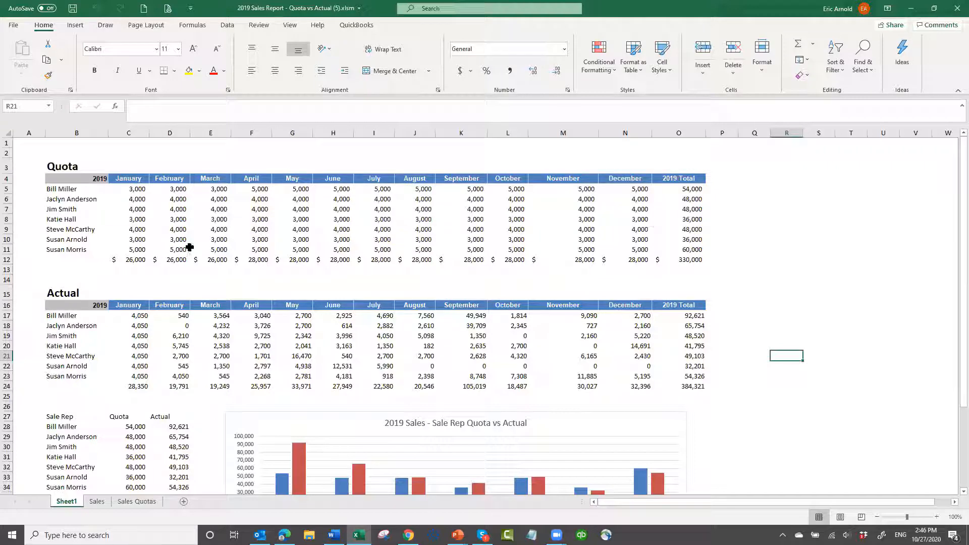
Inspect the first sales rep's October quota and January actual formulas, and close the workbook without saving
{"action": "left_click", "coordinate": [516, 185]}
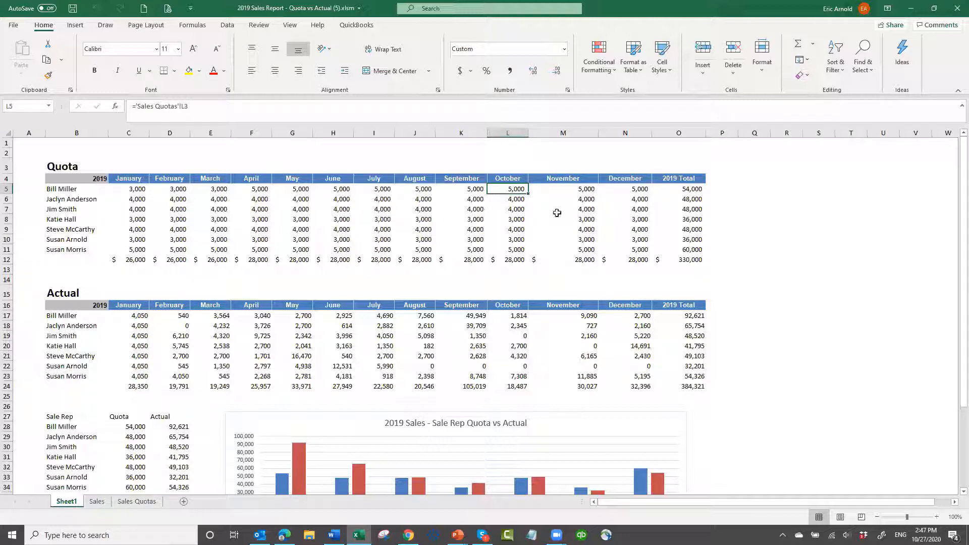
{"action": "left_click", "coordinate": [146, 316]}
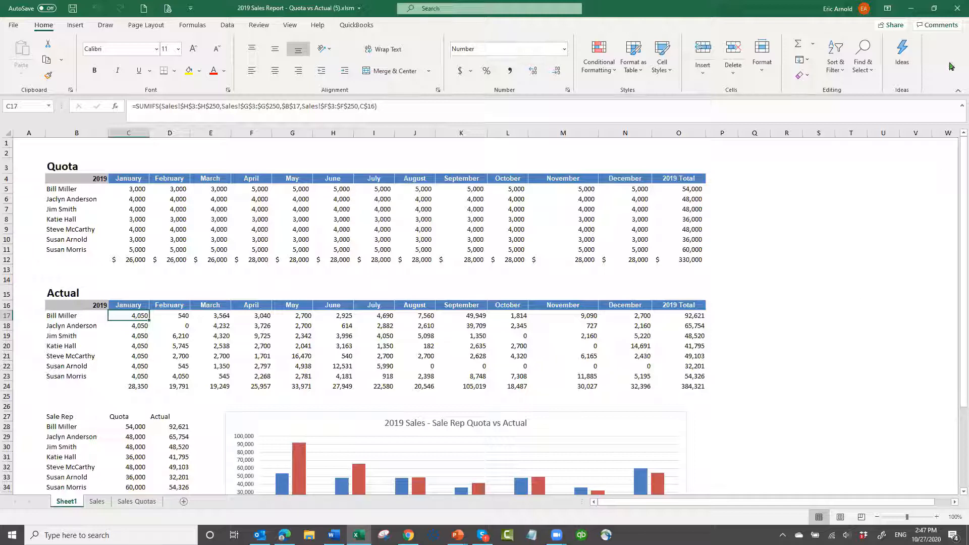
{"action": "left_click", "coordinate": [955, 11]}
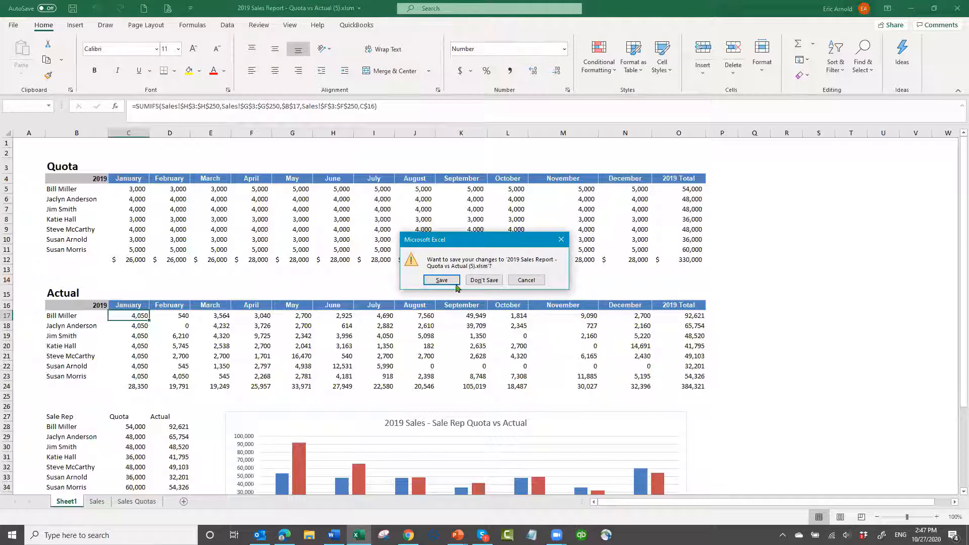
{"action": "left_click", "coordinate": [480, 281]}
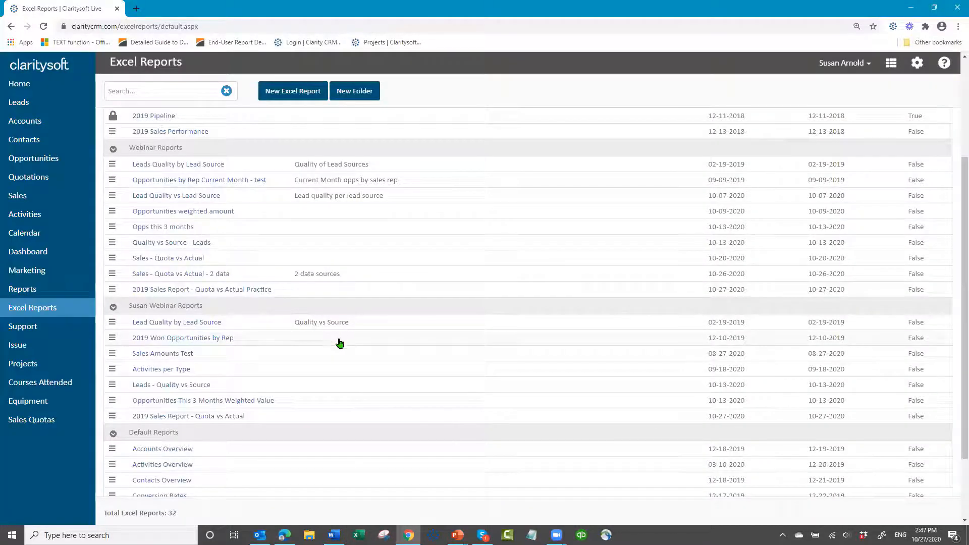
Run the 2019 Sales Report - Quota vs Actual Practice report, open the downloaded workbook, and enable its content
{"action": "scroll", "coordinate": [331, 341], "scroll_direction": "down", "scroll_amount": 1}
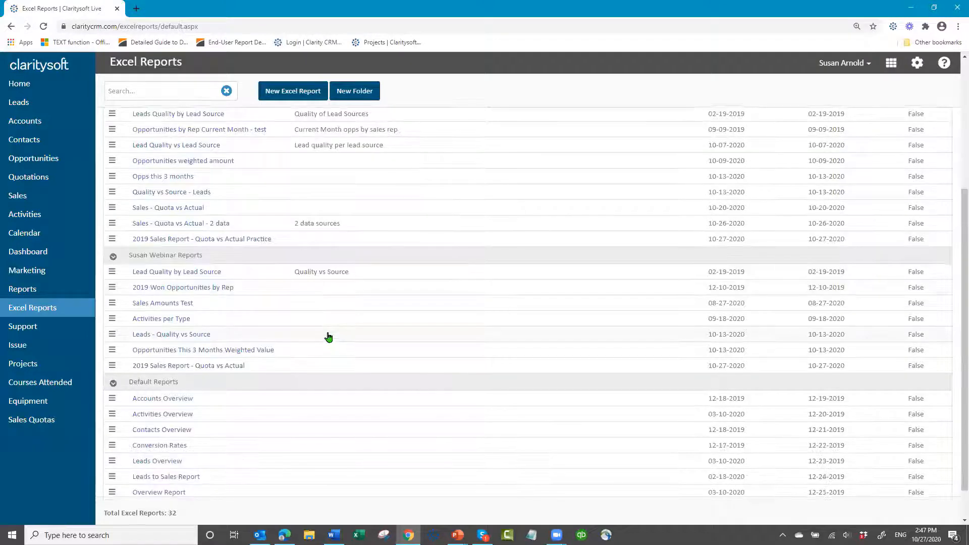
{"action": "scroll", "coordinate": [223, 368], "scroll_direction": "up", "scroll_amount": 2}
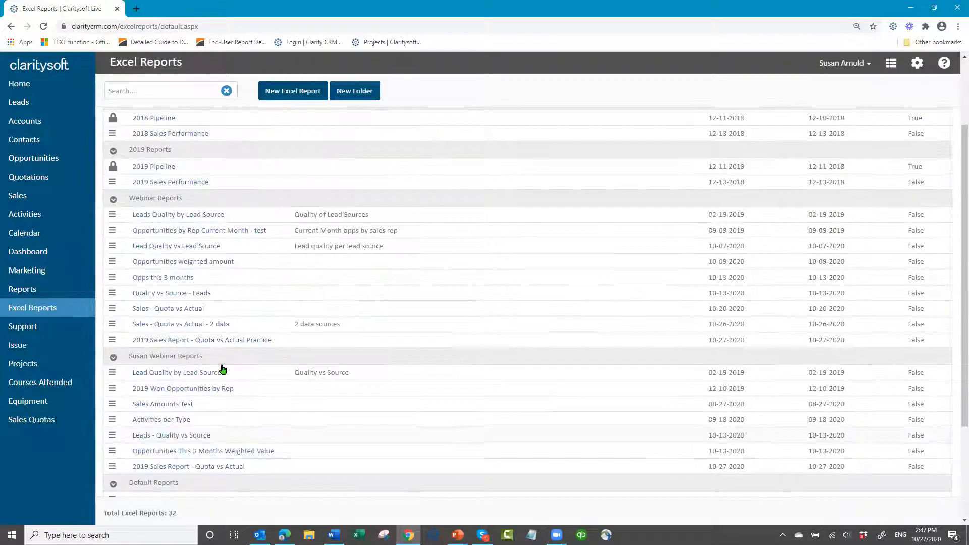
{"action": "left_click", "coordinate": [201, 343]}
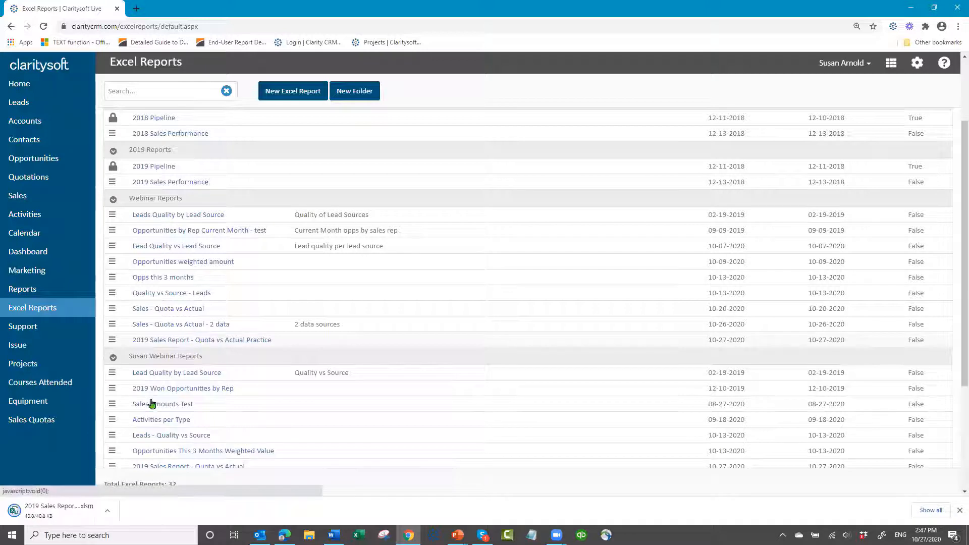
{"action": "left_click", "coordinate": [62, 512]}
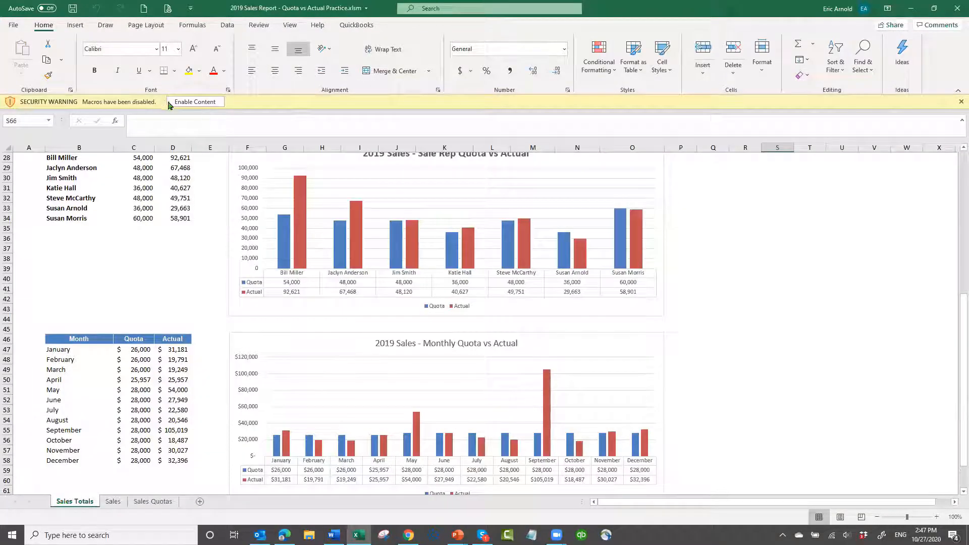
{"action": "left_click", "coordinate": [197, 102]}
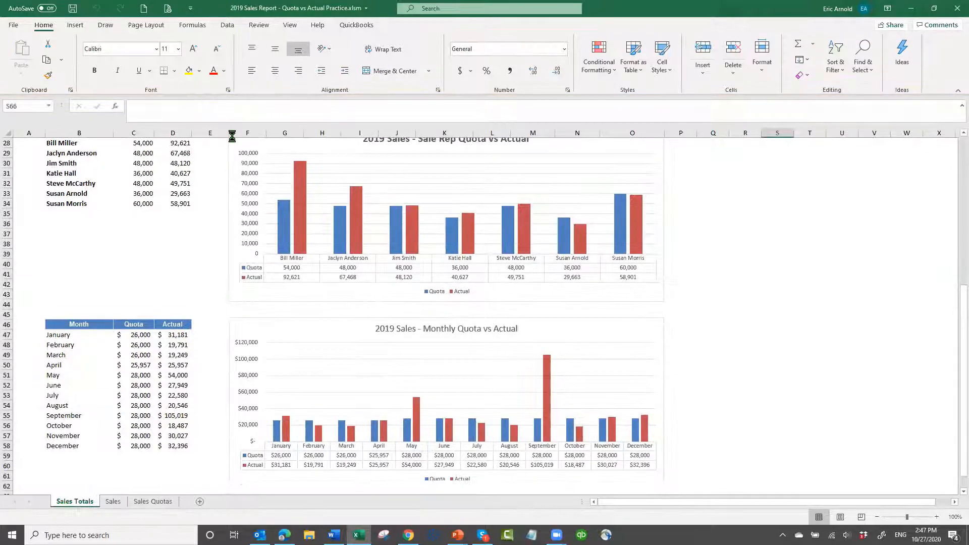
Review the Quota and Actual tables and the sales rep and monthly summary charts on the Sales Totals sheet
{"action": "scroll", "coordinate": [740, 324], "scroll_direction": "up", "scroll_amount": 5}
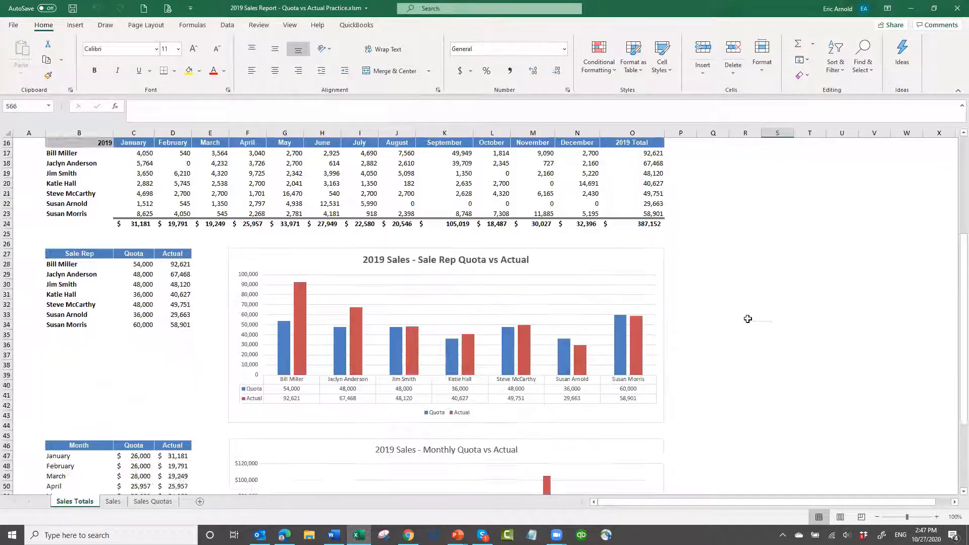
{"action": "scroll", "coordinate": [752, 324], "scroll_direction": "up", "scroll_amount": 3}
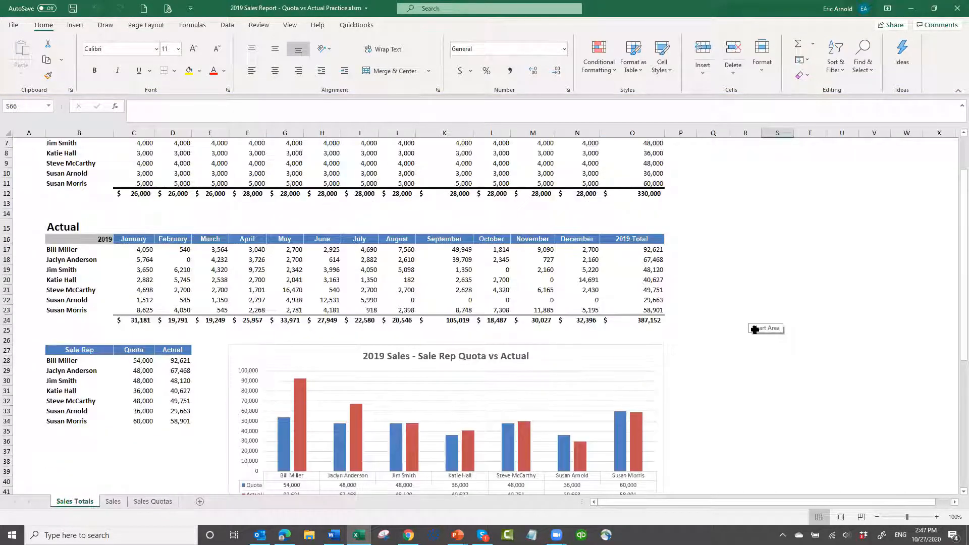
{"action": "scroll", "coordinate": [546, 376], "scroll_direction": "up", "scroll_amount": 2}
{"action": "scroll", "coordinate": [424, 387], "scroll_direction": "down", "scroll_amount": 4}
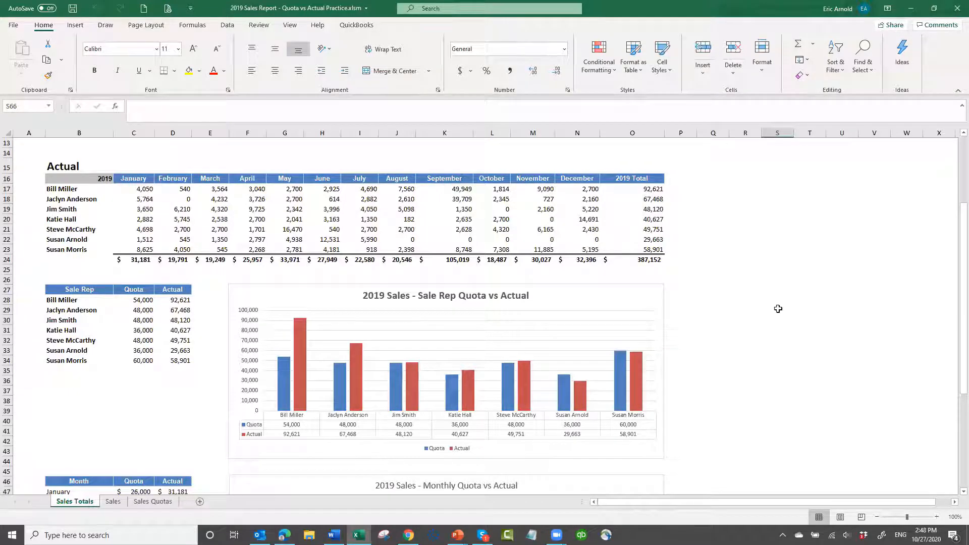
{"action": "scroll", "coordinate": [773, 301], "scroll_direction": "down", "scroll_amount": 3}
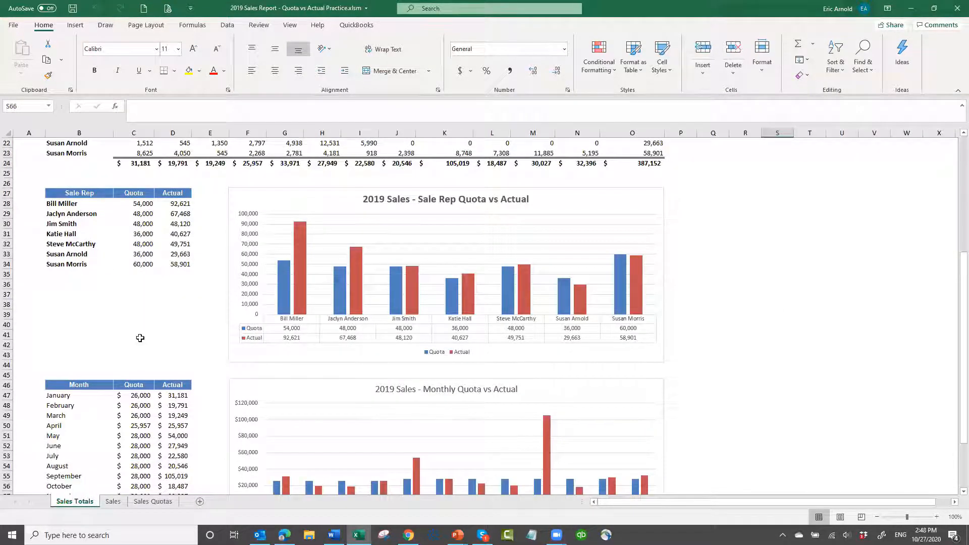
{"action": "scroll", "coordinate": [142, 337], "scroll_direction": "down", "scroll_amount": 2}
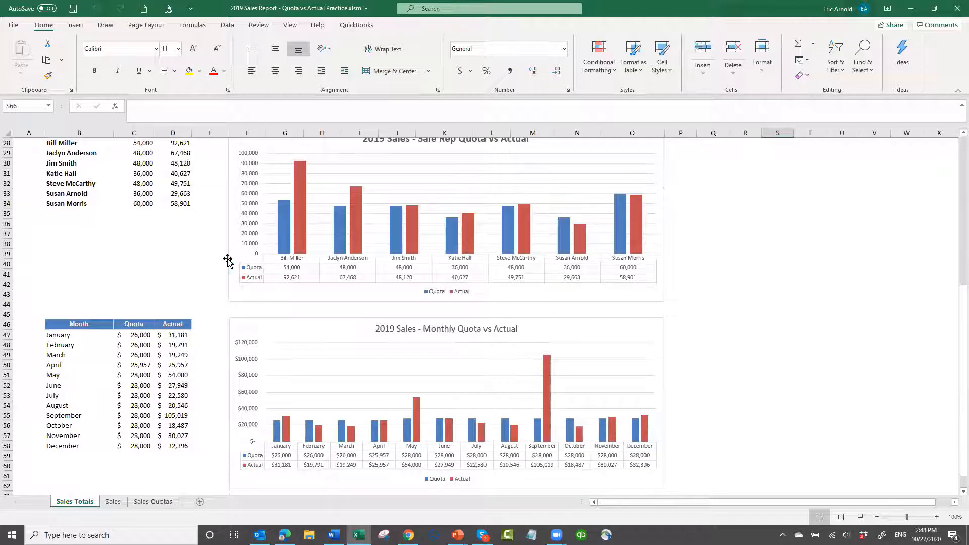
{"action": "scroll", "coordinate": [226, 260], "scroll_direction": "up", "scroll_amount": 6}
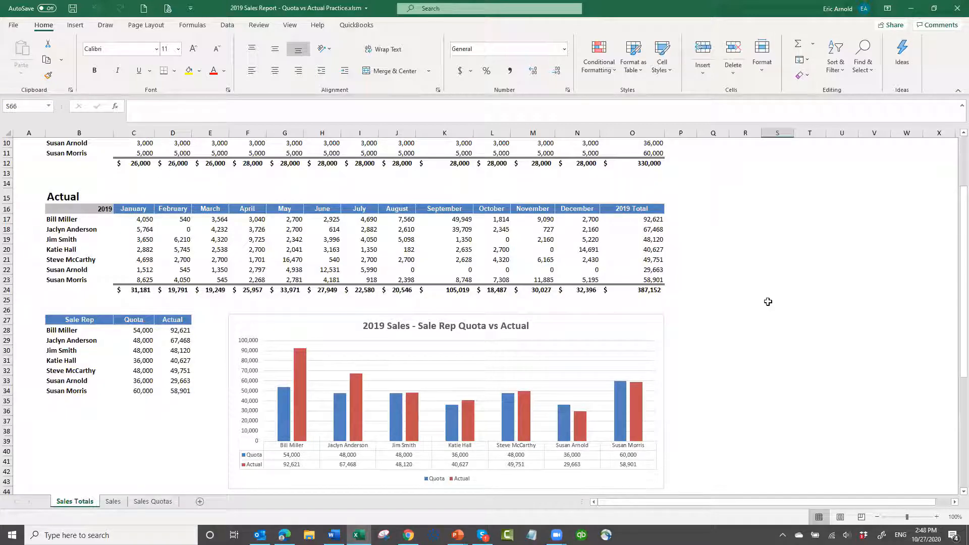
{"action": "scroll", "coordinate": [766, 298], "scroll_direction": "down", "scroll_amount": 4}
{"action": "scroll", "coordinate": [534, 426], "scroll_direction": "down", "scroll_amount": 4}
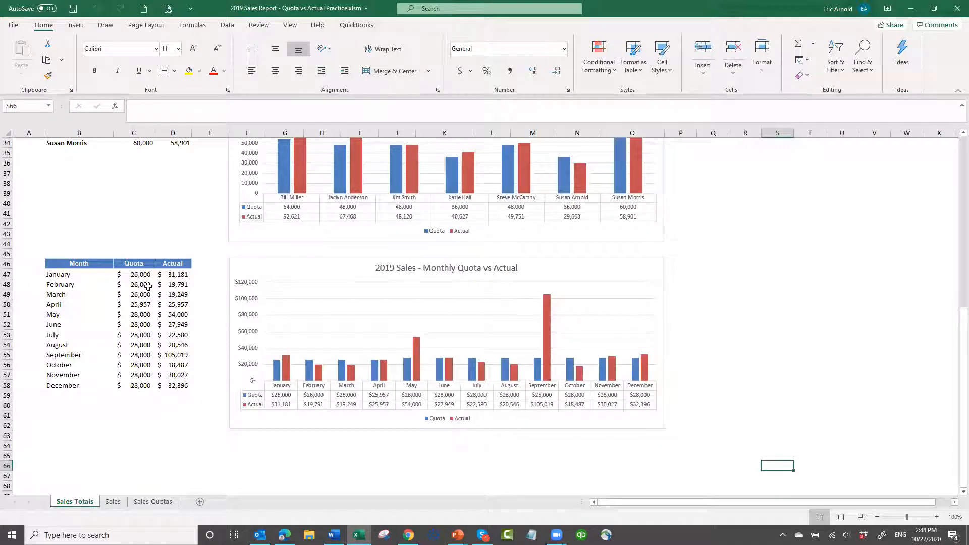
Inspect the formulas behind the January quota in the monthly summary and the first sales rep's January actual
{"action": "left_click", "coordinate": [137, 275]}
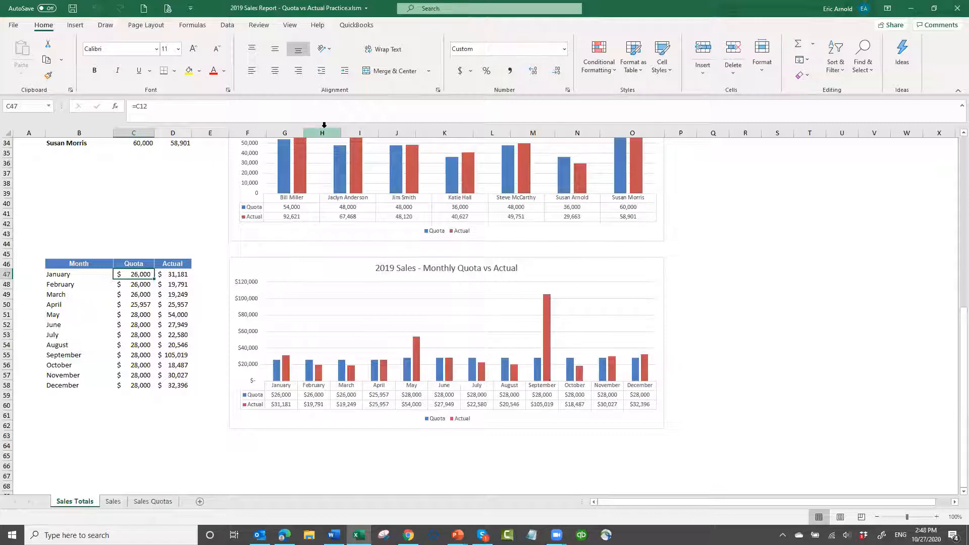
{"action": "scroll", "coordinate": [327, 134], "scroll_direction": "up", "scroll_amount": 1}
{"action": "scroll", "coordinate": [318, 175], "scroll_direction": "up", "scroll_amount": 9}
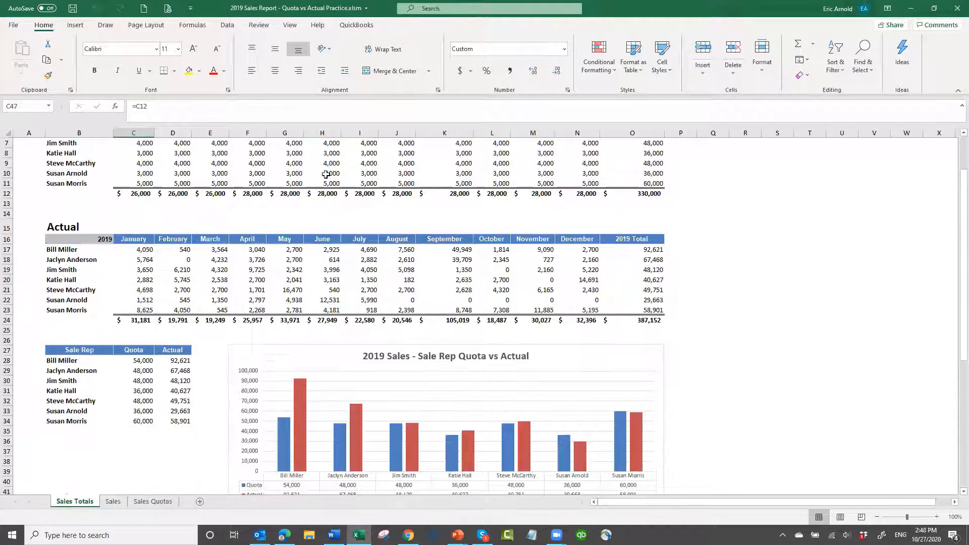
{"action": "left_click", "coordinate": [142, 253]}
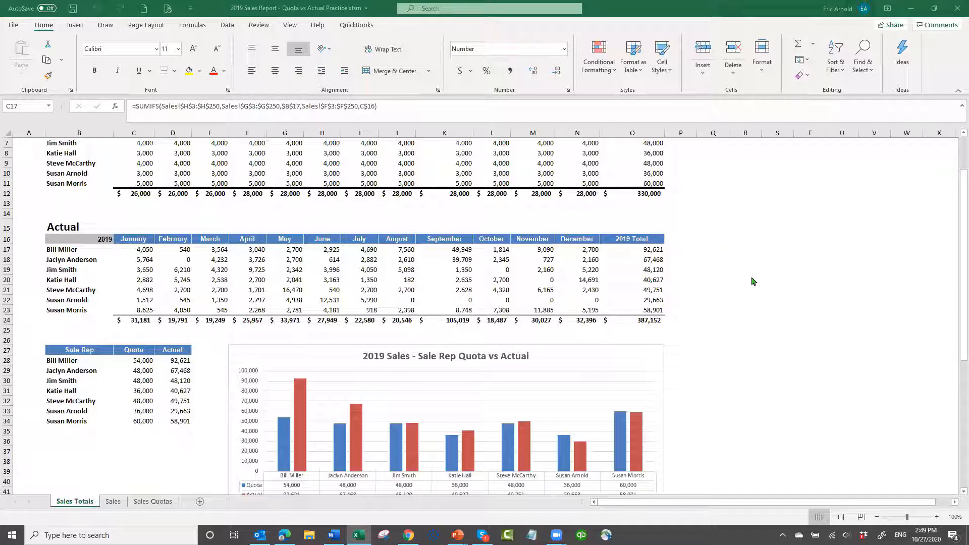
Switch to the running PowerPoint slide show of the Leveraging Excel Reports presentation
{"action": "scroll", "coordinate": [748, 271], "scroll_direction": "down", "scroll_amount": 4}
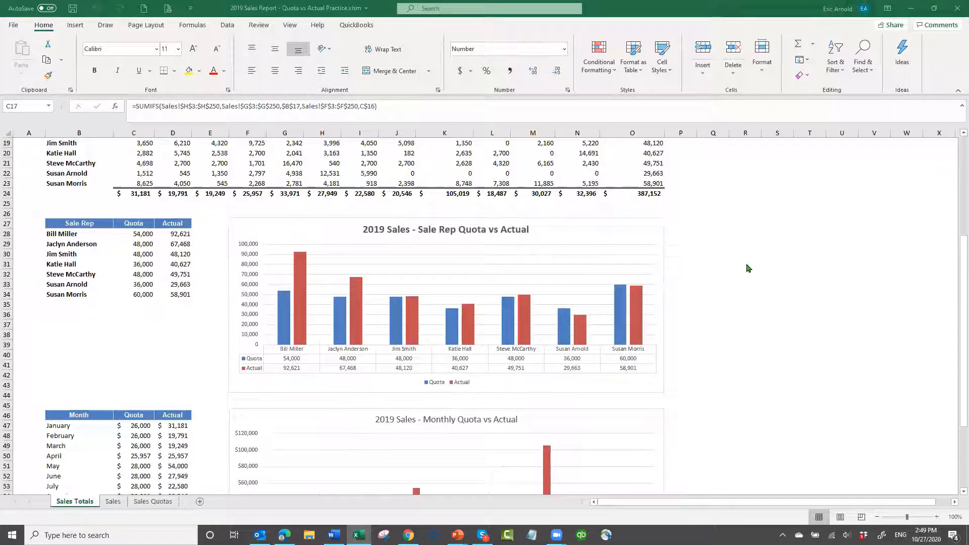
{"action": "scroll", "coordinate": [748, 268], "scroll_direction": "up", "scroll_amount": 6}
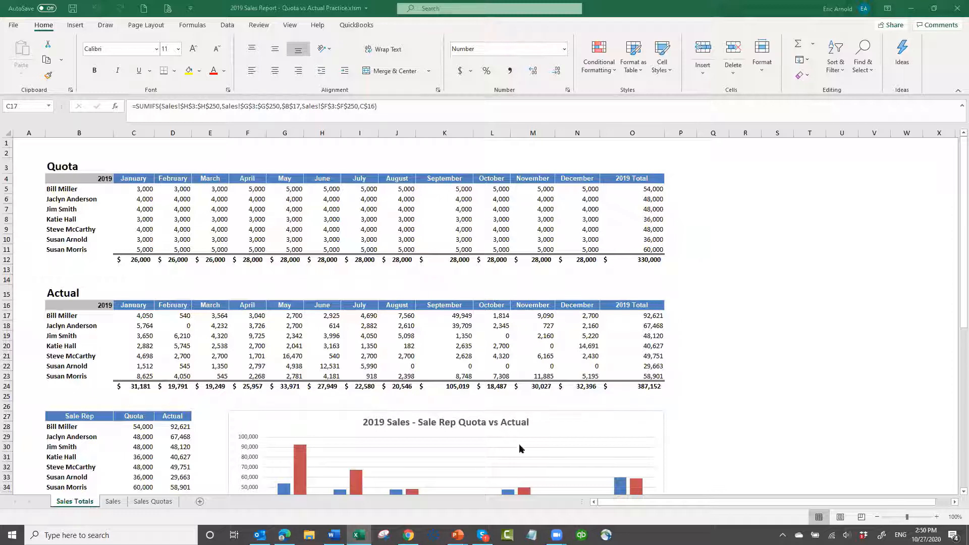
{"action": "mouse_move", "coordinate": [457, 535]}
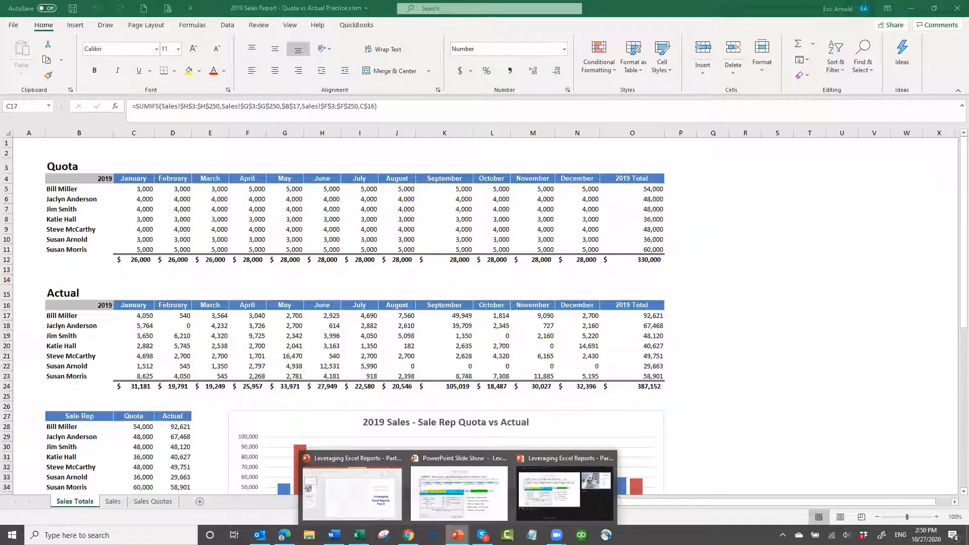
{"action": "left_click", "coordinate": [447, 509]}
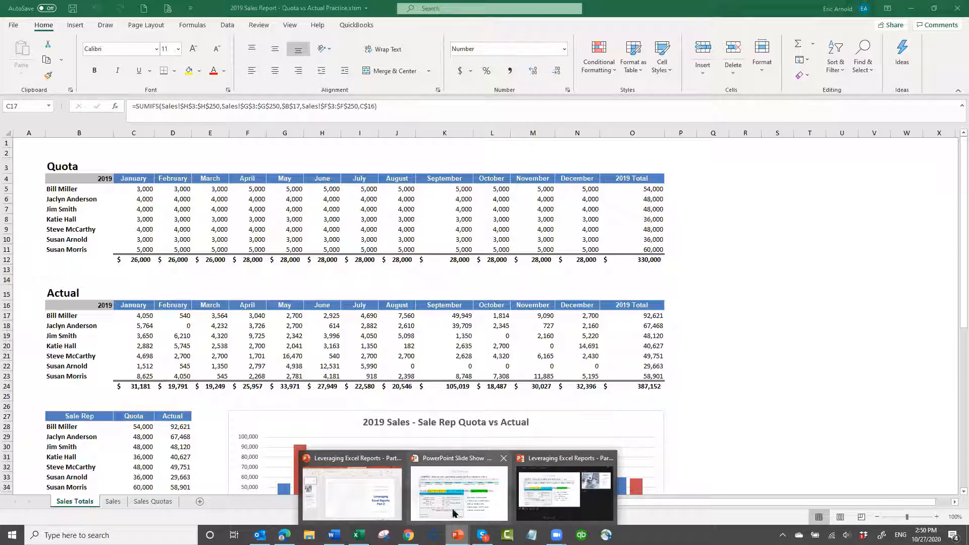